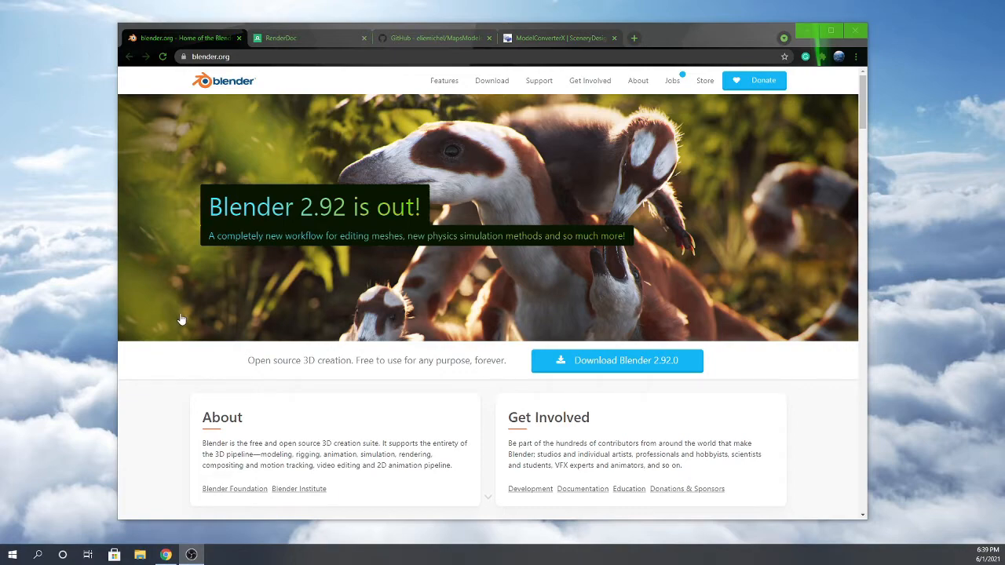
# - Examine the Prepar3D SDK page for the v5 SDK download and its online documentation
pyautogui.scroll(-2, 182, 369)
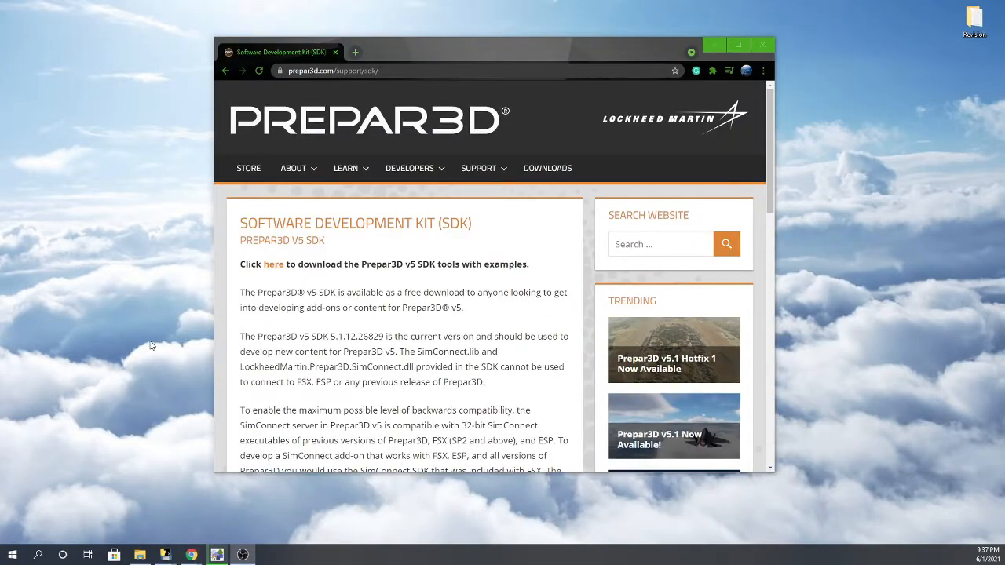
pyautogui.scroll(-1, 218, 261)
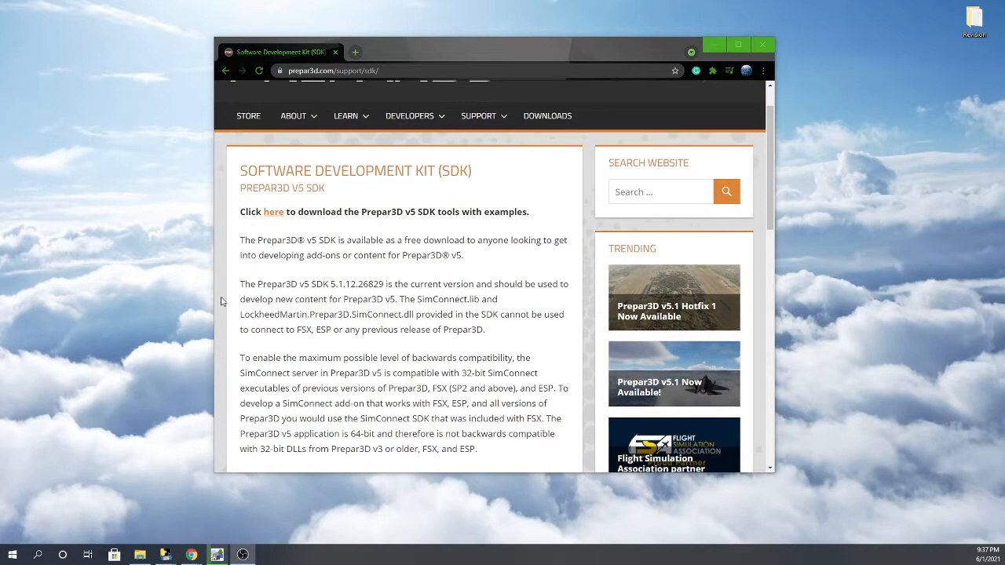
pyautogui.scroll(1, 221, 308)
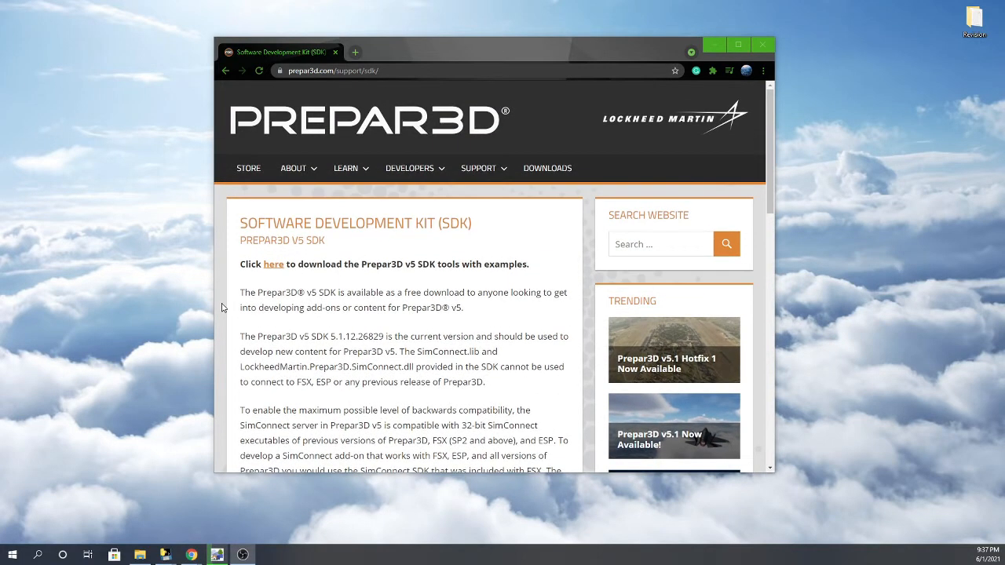
pyautogui.scroll(-1, 221, 308)
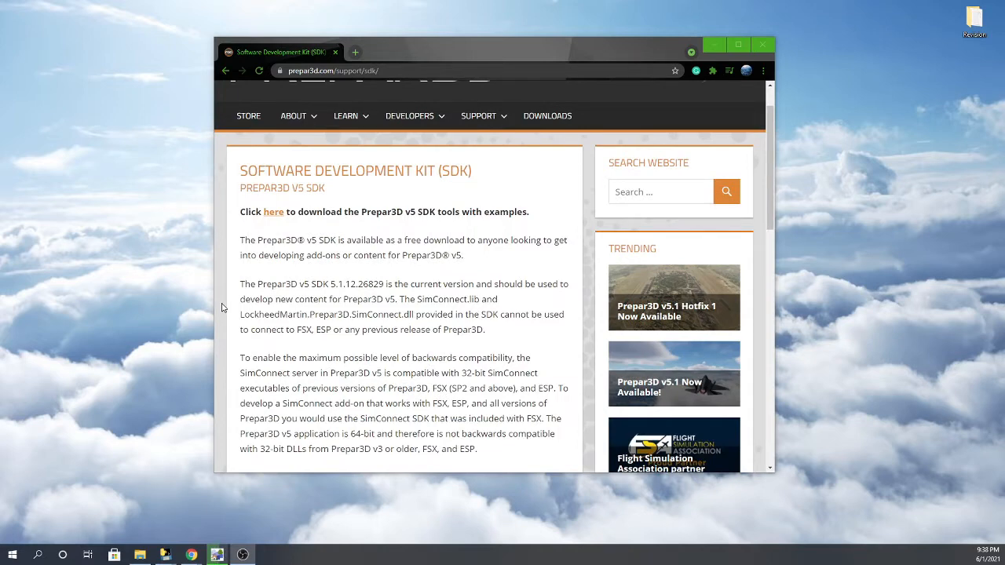
pyautogui.scroll(-3, 221, 307)
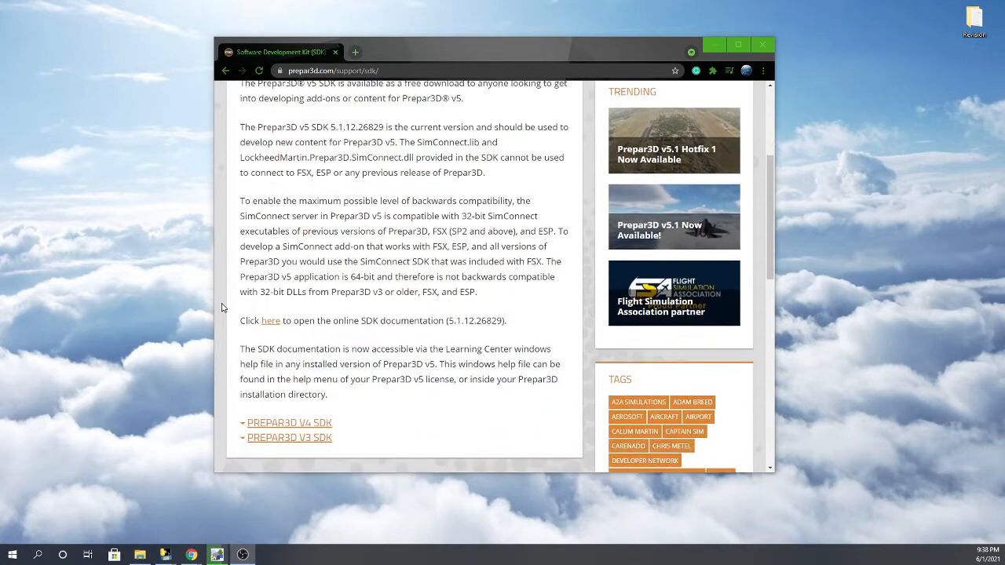
pyautogui.scroll(1, 287, 406)
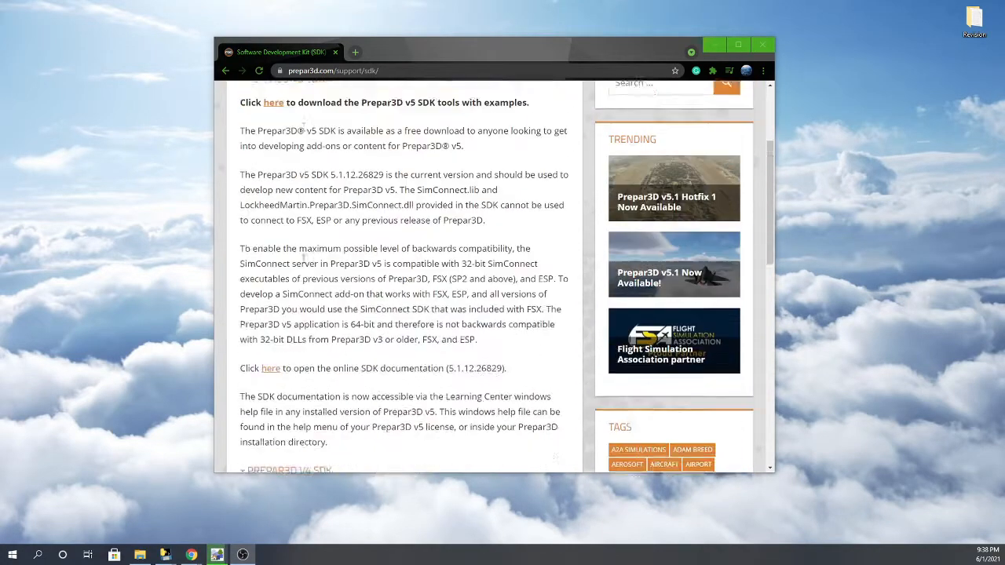
# - Expand the Prepar3D V4 SDK and Prepar3D V3 SDK sections and examine their download information
pyautogui.scroll(-2, 301, 271)
pyautogui.click(267, 371)
pyautogui.scroll(-2, 305, 219)
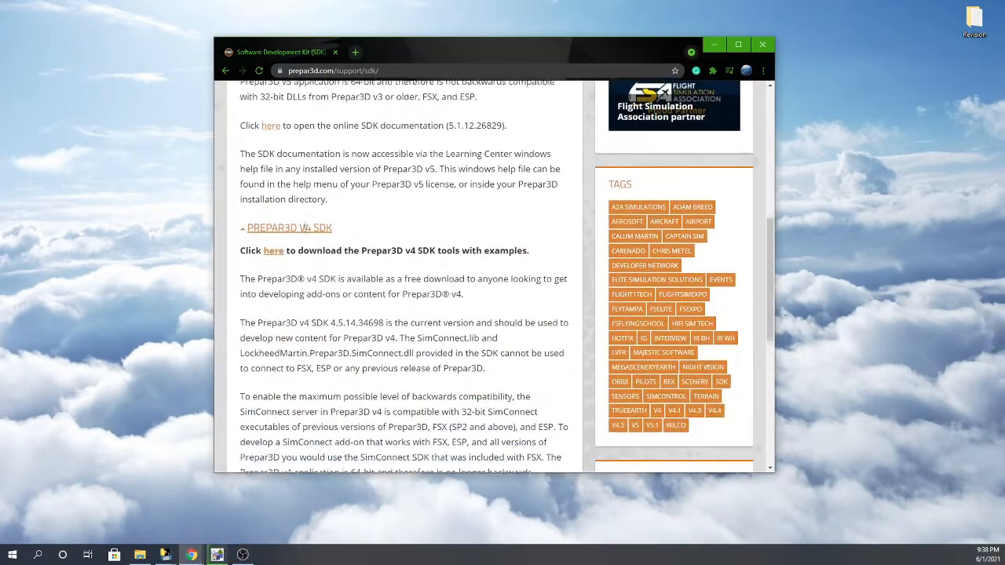
pyautogui.scroll(-3, 305, 228)
pyautogui.click(298, 339)
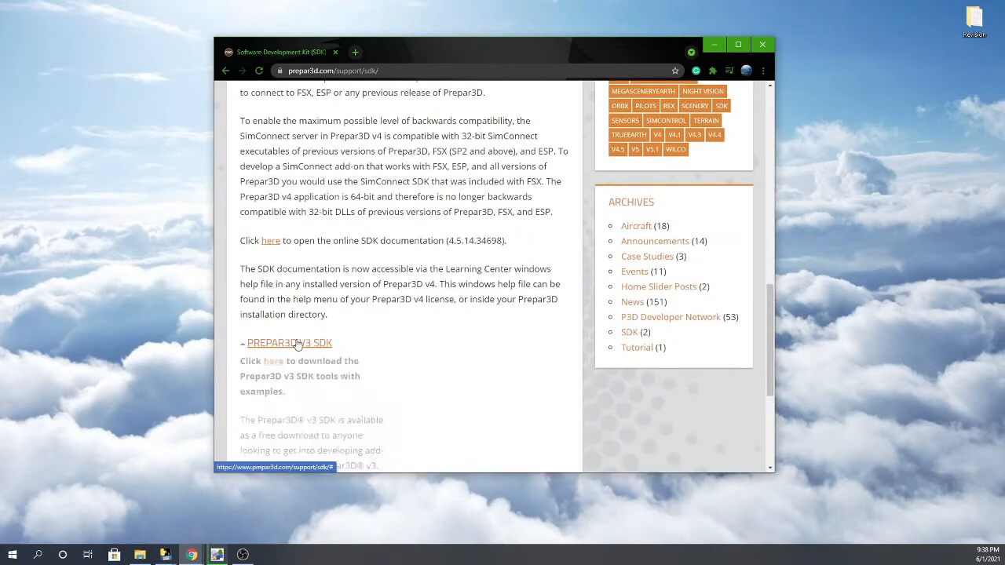
pyautogui.scroll(-2, 343, 270)
pyautogui.scroll(-2, 271, 236)
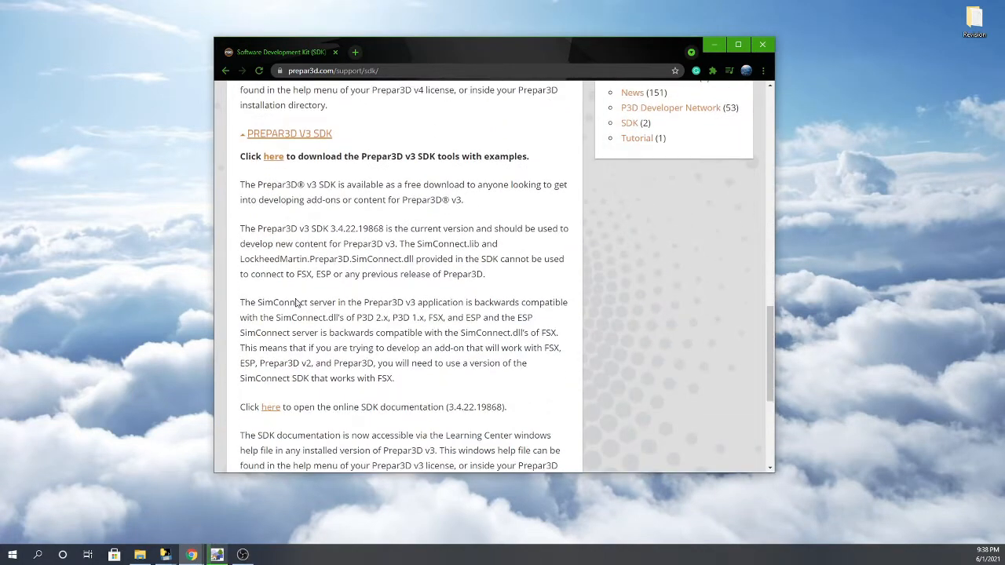
# - Collapse the Prepar3D V3 and V4 SDK sections and go back to the v5 SDK download information
pyautogui.scroll(3, 263, 329)
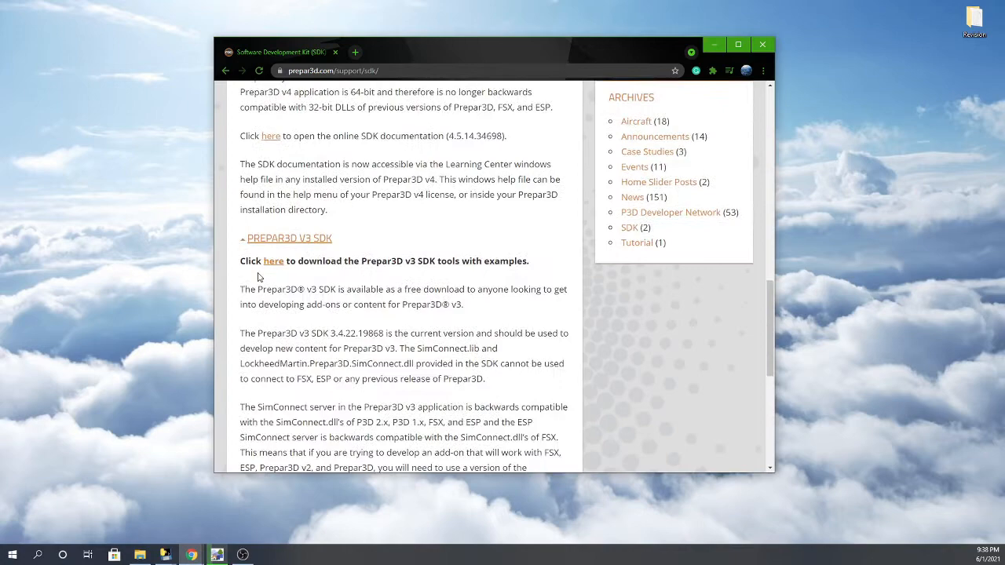
pyautogui.click(286, 240)
pyautogui.scroll(3, 271, 141)
pyautogui.click(276, 117)
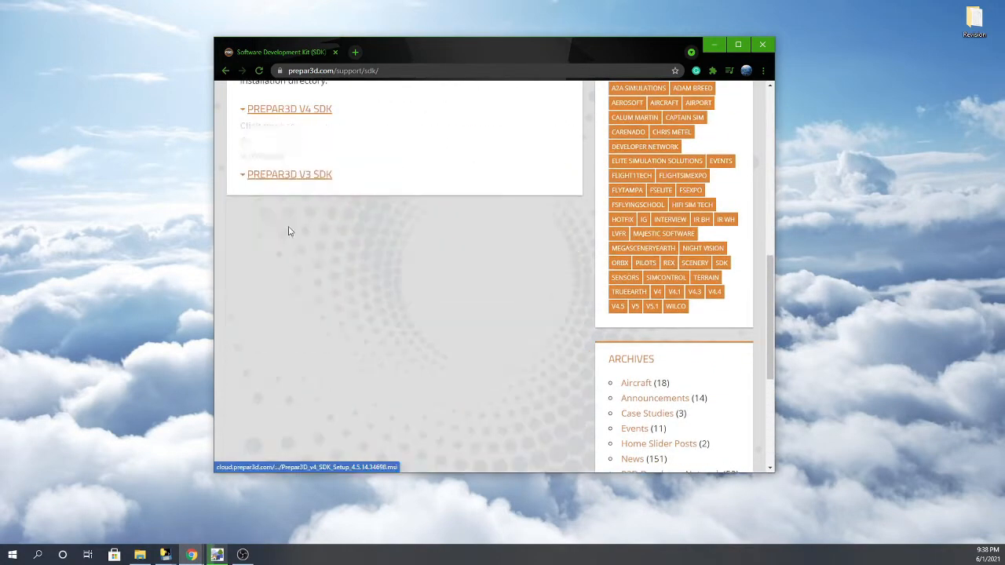
pyautogui.scroll(6, 287, 236)
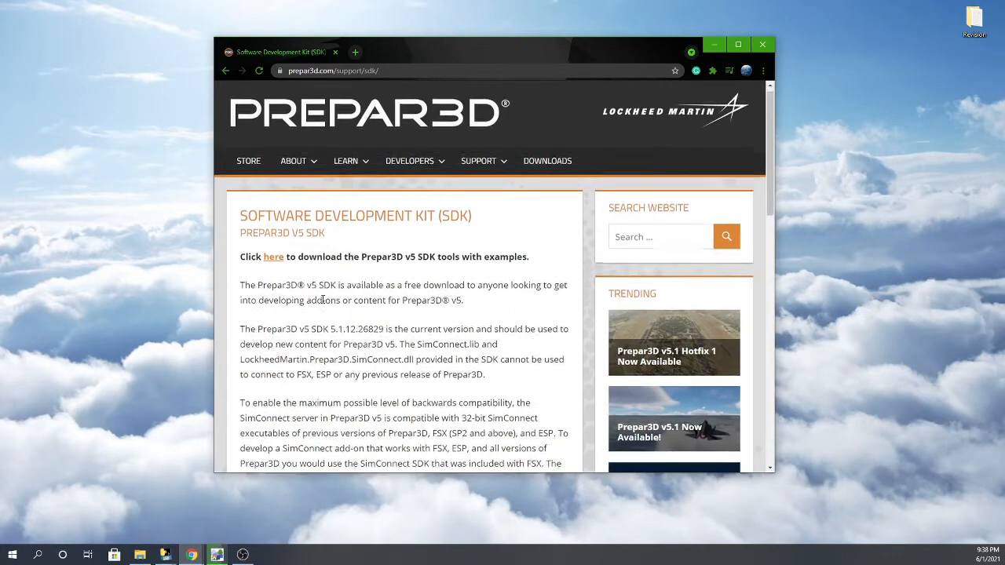
pyautogui.scroll(-3, 374, 229)
pyautogui.scroll(4, 325, 351)
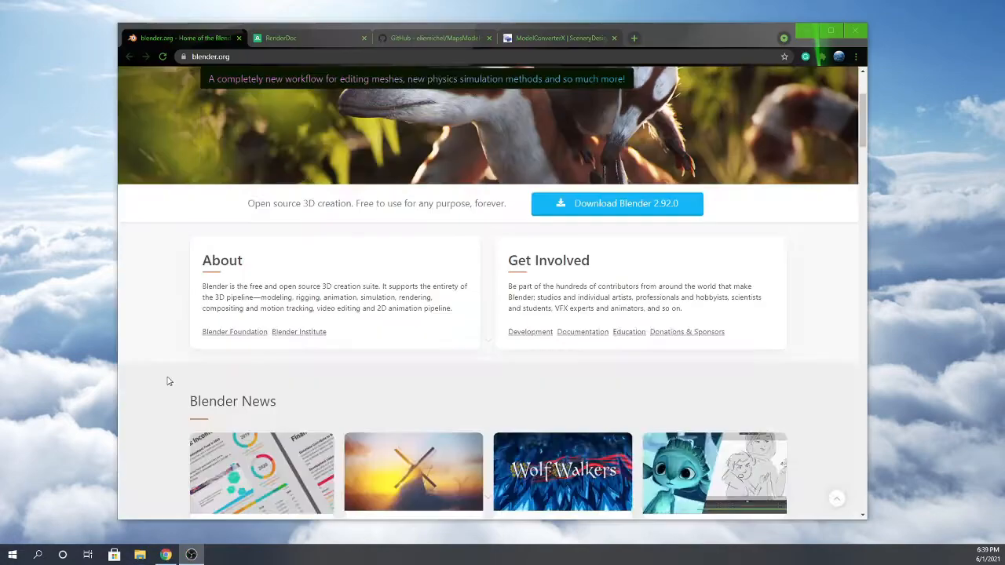
# - Look over the Blender home page, including the Blender 2.92.0 download and the news section
pyautogui.scroll(3, 166, 382)
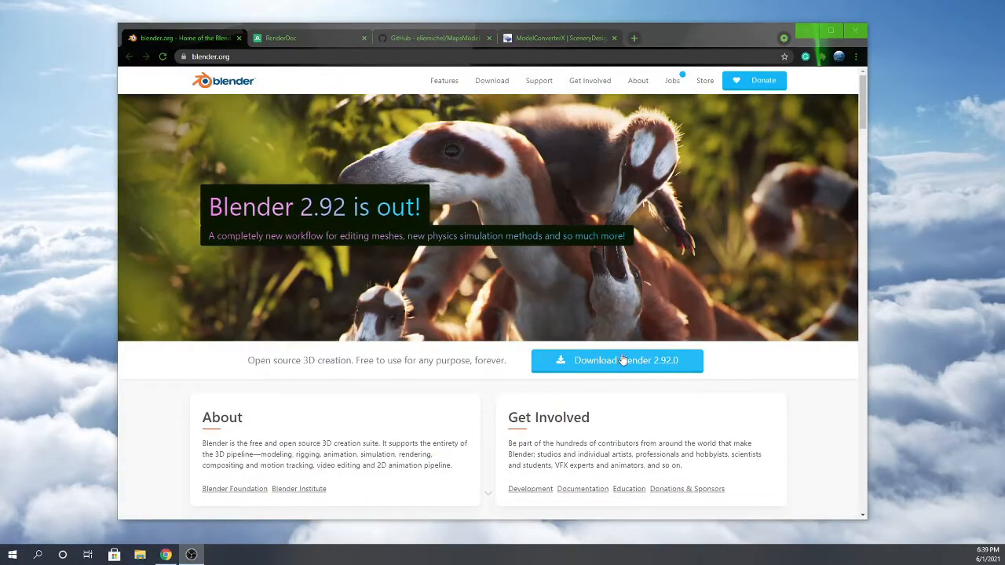
pyautogui.scroll(-5, 242, 281)
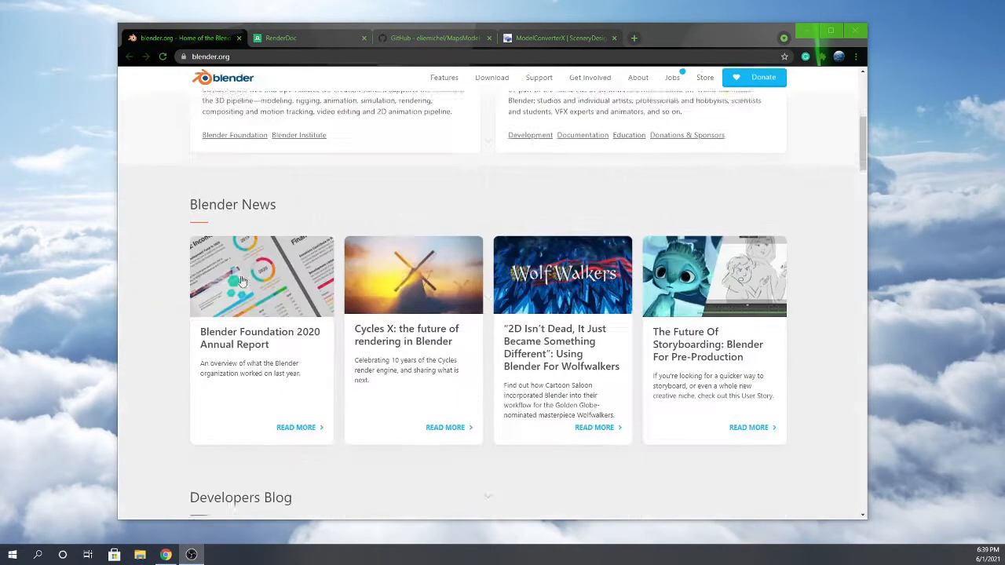
pyautogui.scroll(5, 242, 281)
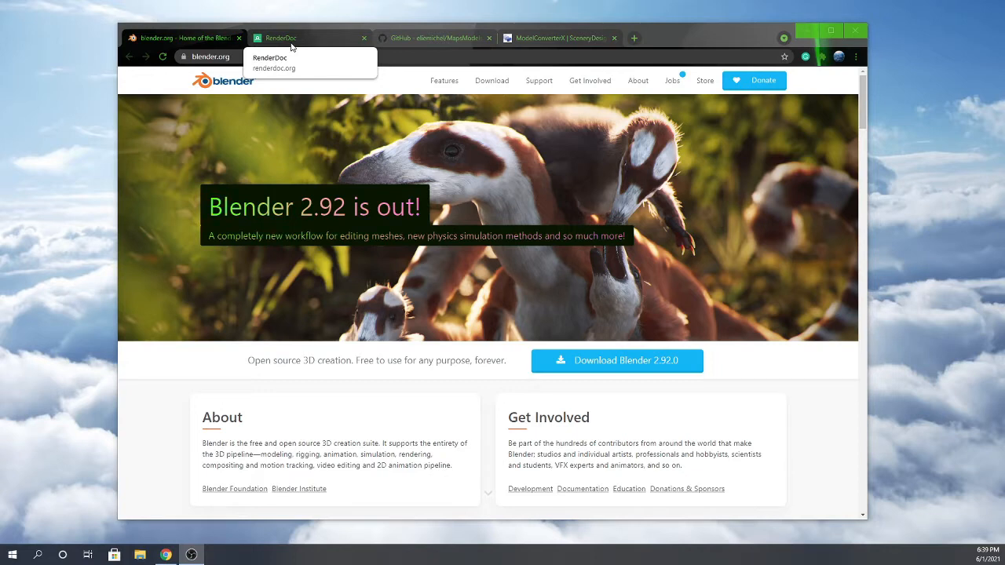
# - View the RenderDoc site, then examine the MapsModelsImporter repository and its README on GitHub
pyautogui.click(292, 43)
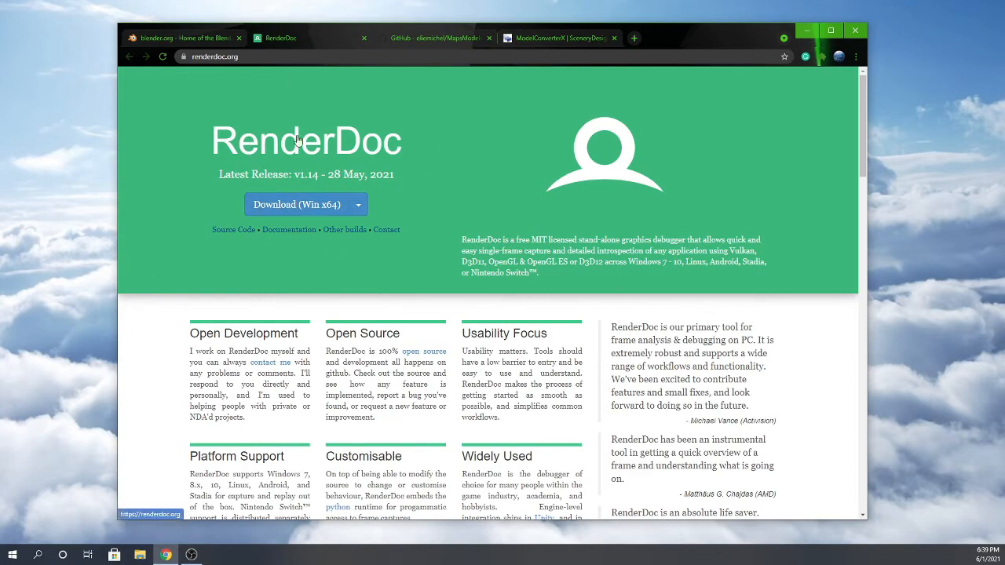
pyautogui.click(428, 41)
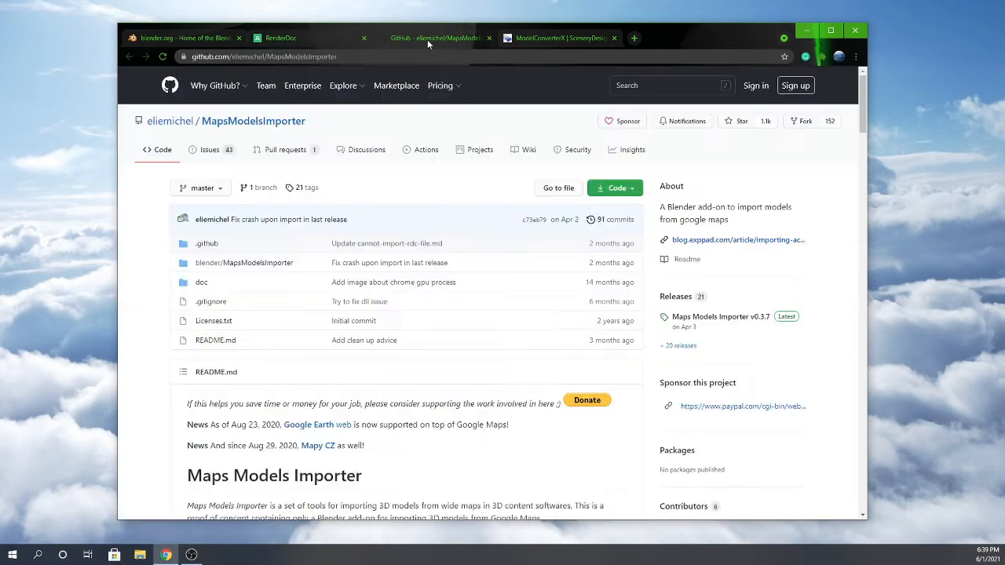
pyautogui.scroll(-2, 161, 184)
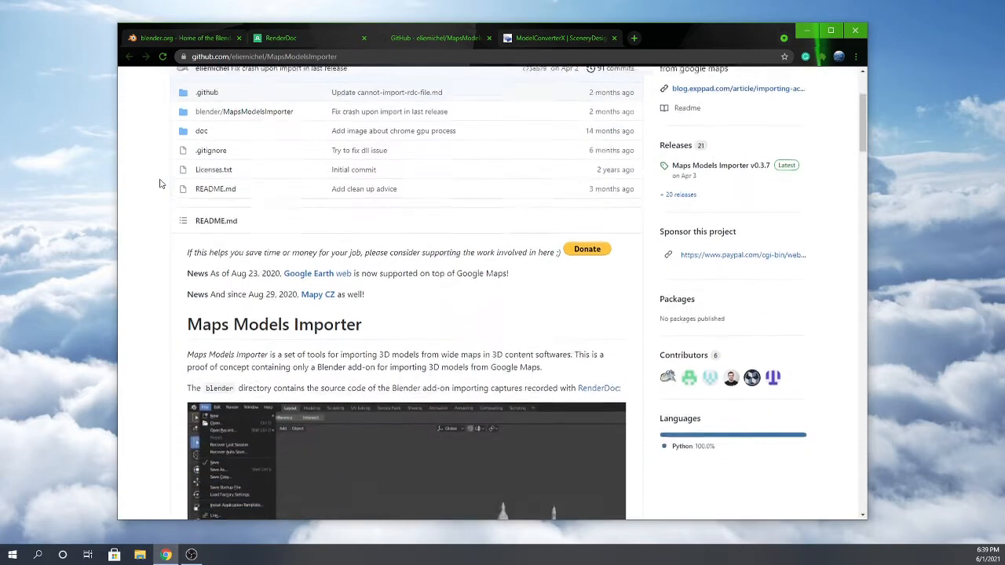
pyautogui.scroll(-3, 161, 184)
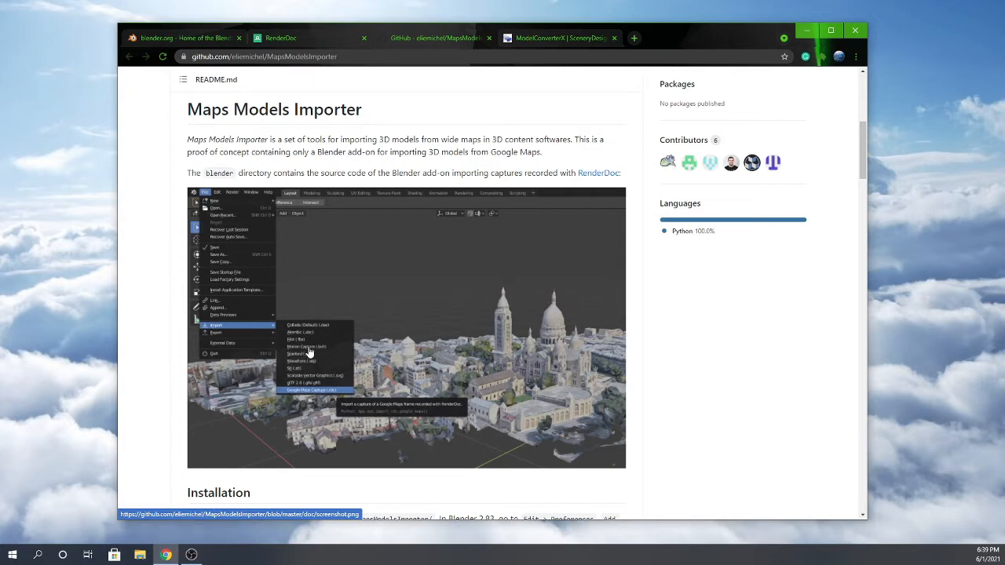
pyautogui.scroll(3, 309, 350)
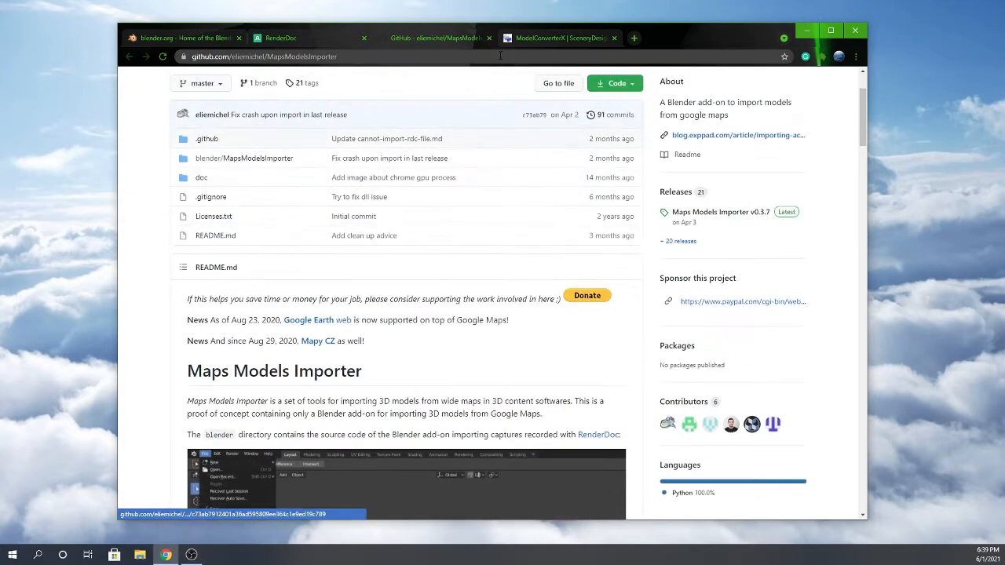
# - Bring up the ModelConverterX page on SceneryDesign.org and examine its supported formats and simulators, highlighting the P3D v2 entry
pyautogui.click(546, 38)
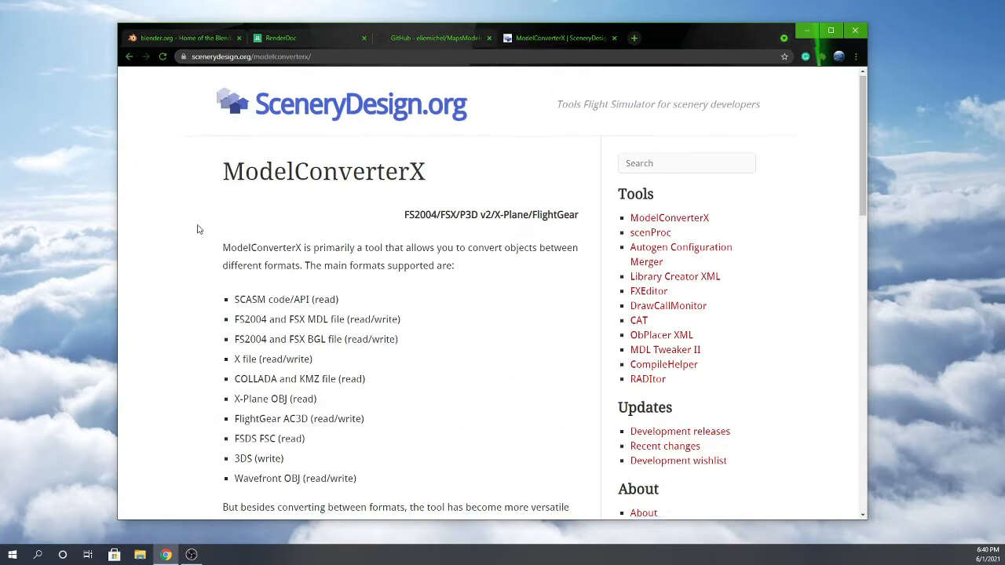
pyautogui.scroll(-4, 198, 230)
pyautogui.scroll(-4, 198, 229)
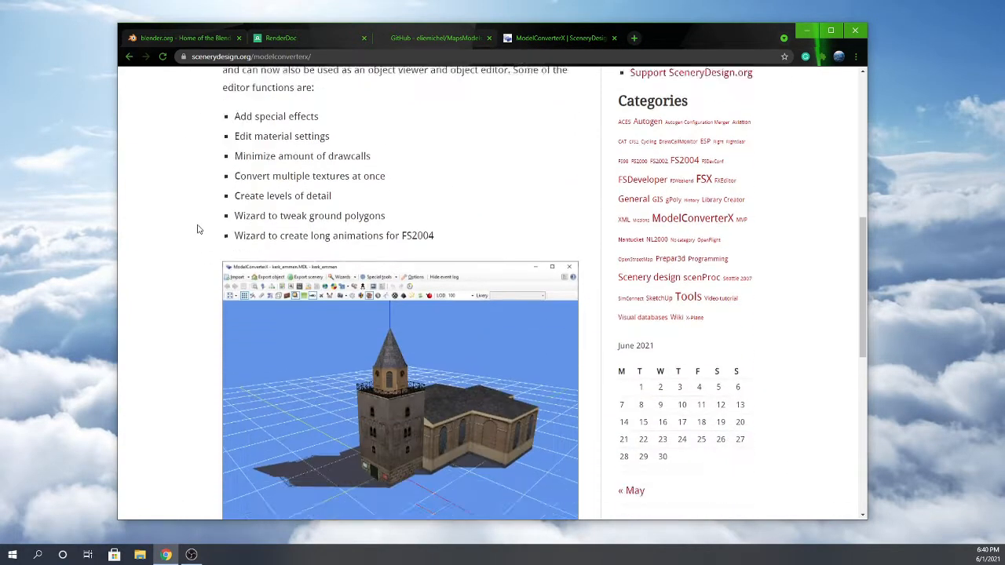
pyautogui.scroll(-4, 189, 161)
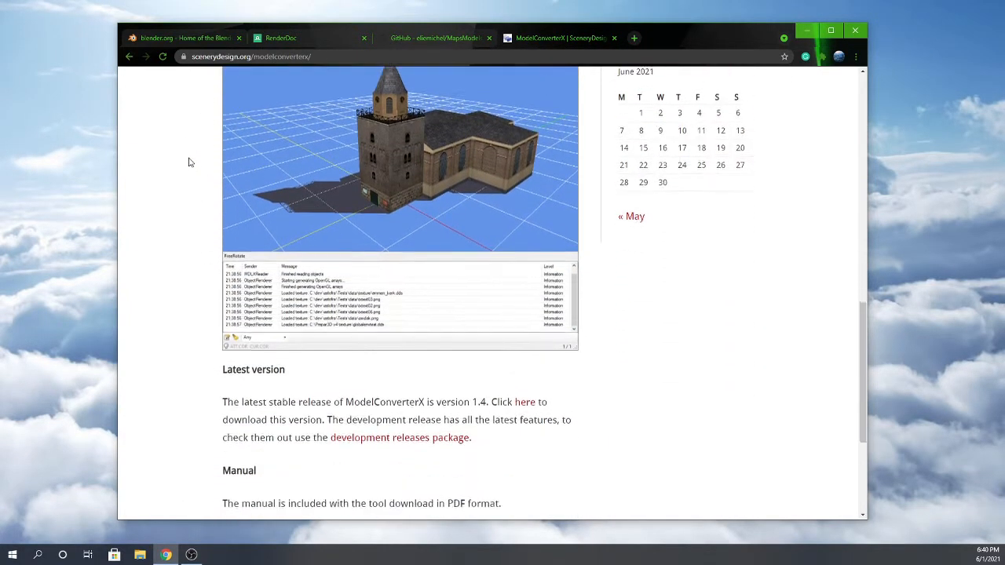
pyautogui.scroll(3, 179, 290)
pyautogui.scroll(10, 187, 330)
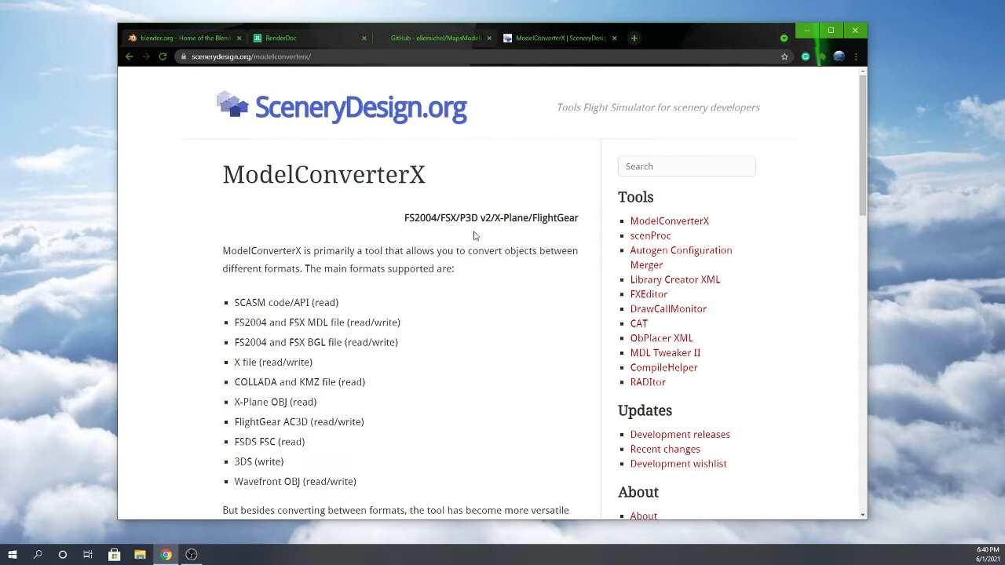
pyautogui.moveTo(471, 219); pyautogui.dragTo(492, 220)
pyautogui.click(492, 221)
# - Examine the latest version section of the ModelConverterX page for the stable download and the development releases package
pyautogui.scroll(-2, 222, 303)
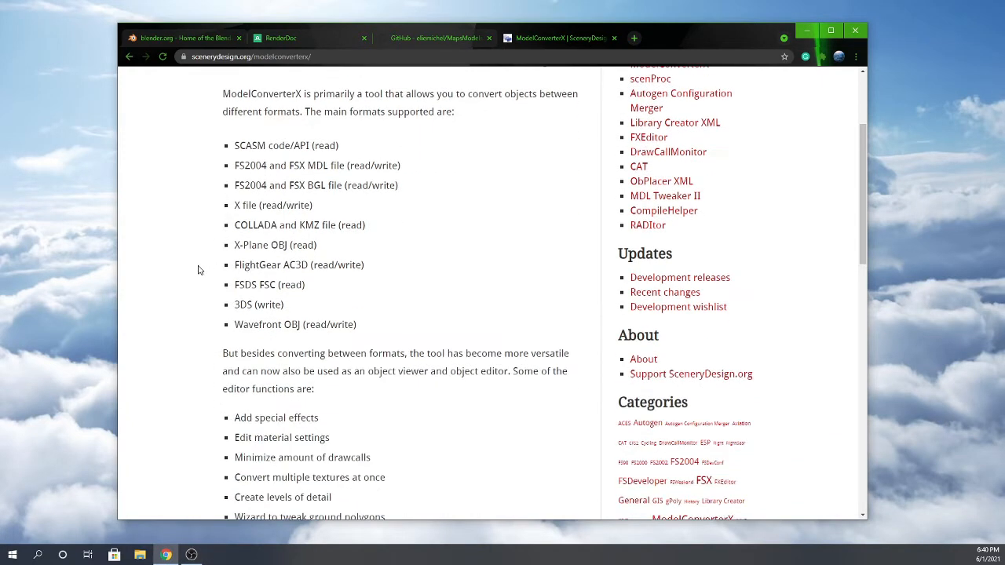
pyautogui.scroll(-7, 198, 270)
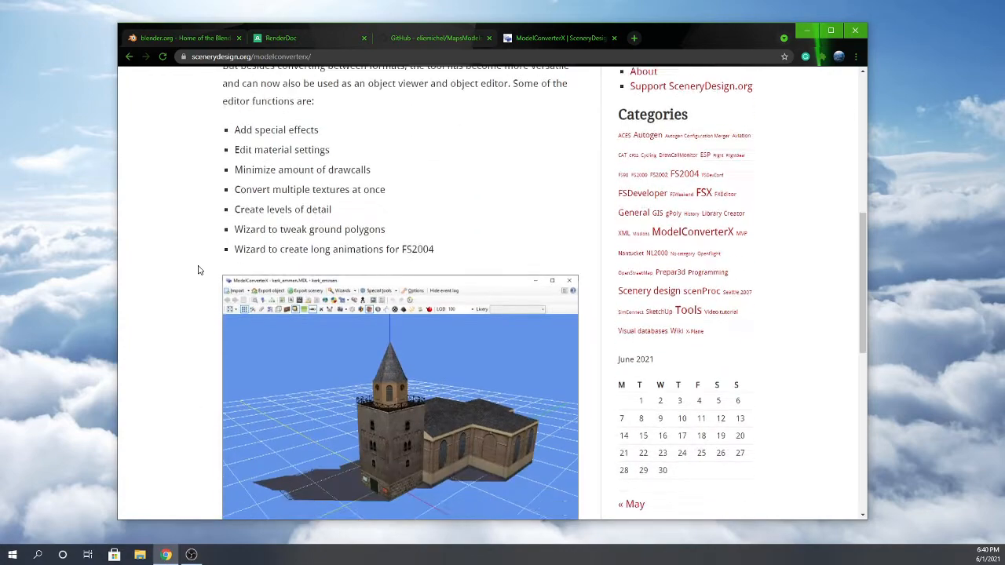
pyautogui.scroll(-3, 199, 236)
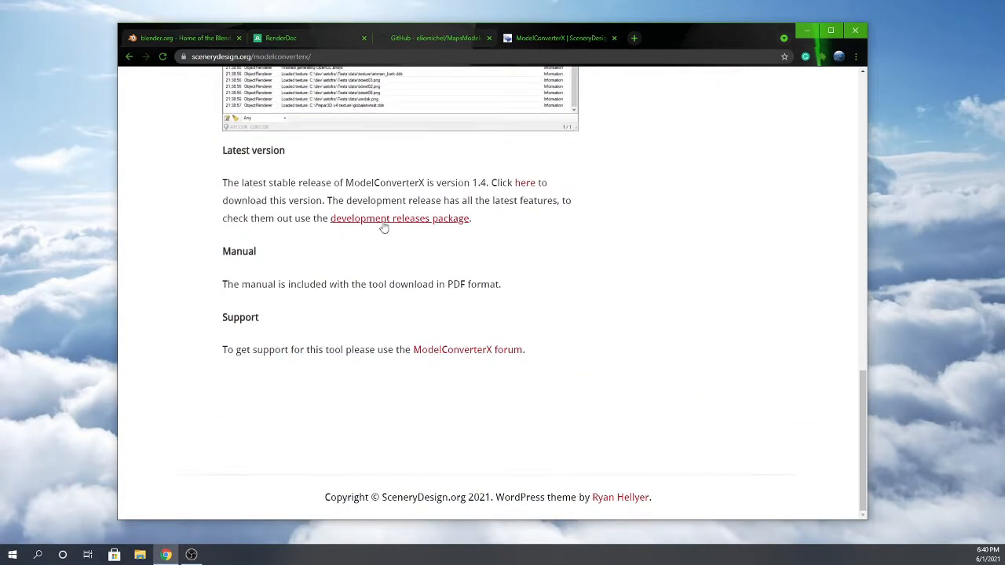
pyautogui.scroll(3, 503, 392)
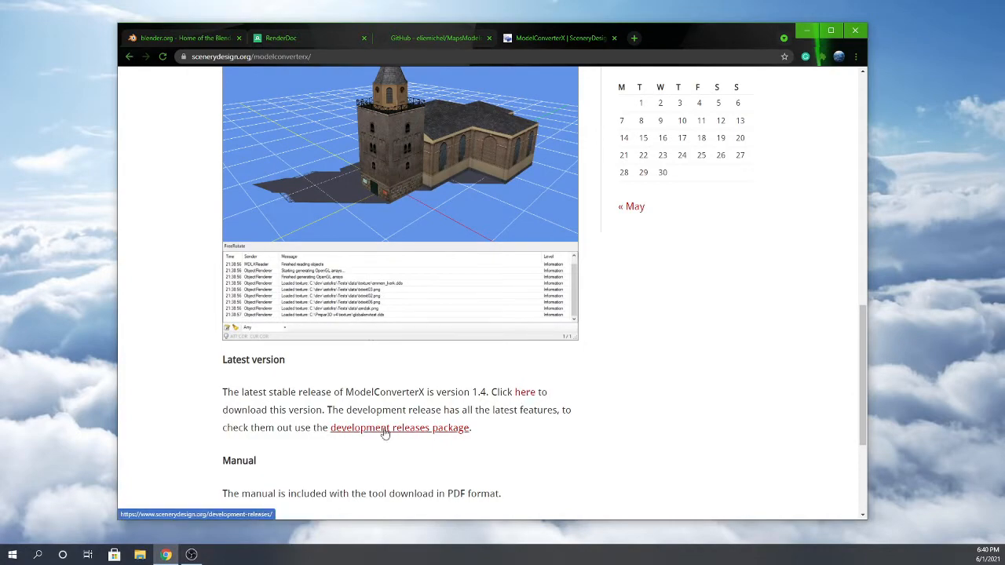
pyautogui.scroll(1, 385, 433)
pyautogui.scroll(-2, 495, 409)
pyautogui.scroll(10, 429, 389)
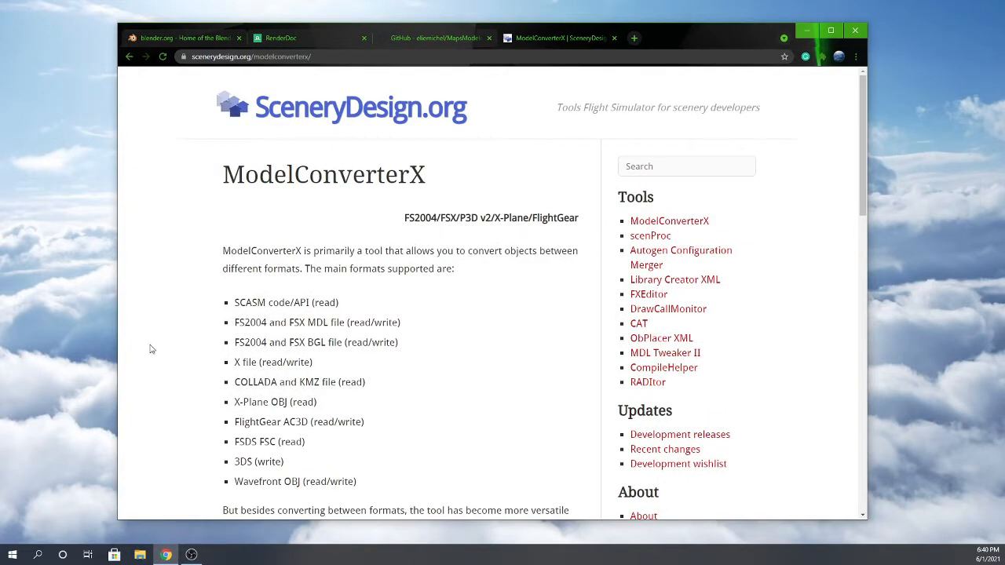
# - Go through the open Blender, RenderDoc, MapsModelsImporter and ModelConverterX pages once more, ending on the Blender page
pyautogui.click(177, 34)
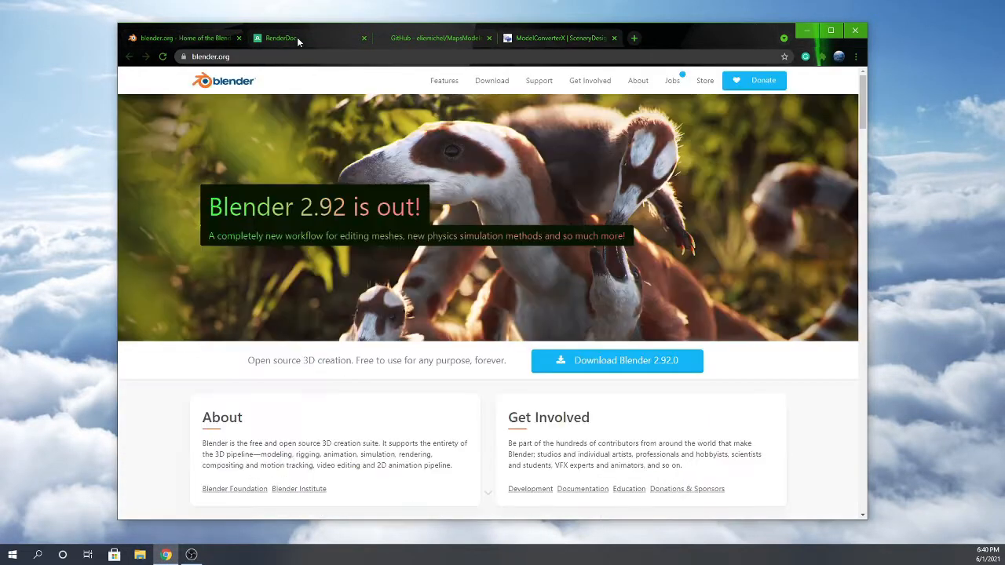
pyautogui.click(299, 38)
pyautogui.click(424, 39)
pyautogui.click(540, 42)
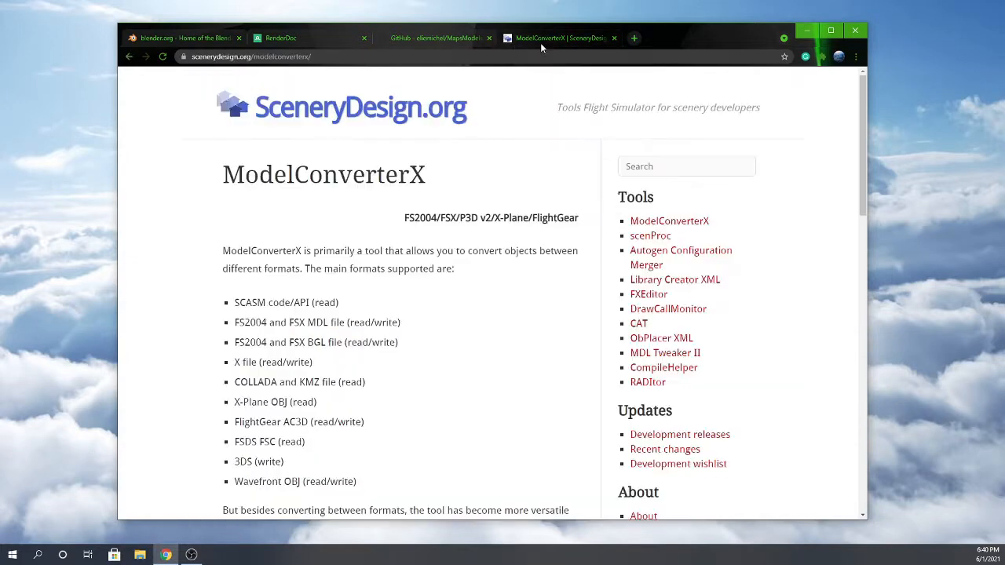
pyautogui.click(167, 34)
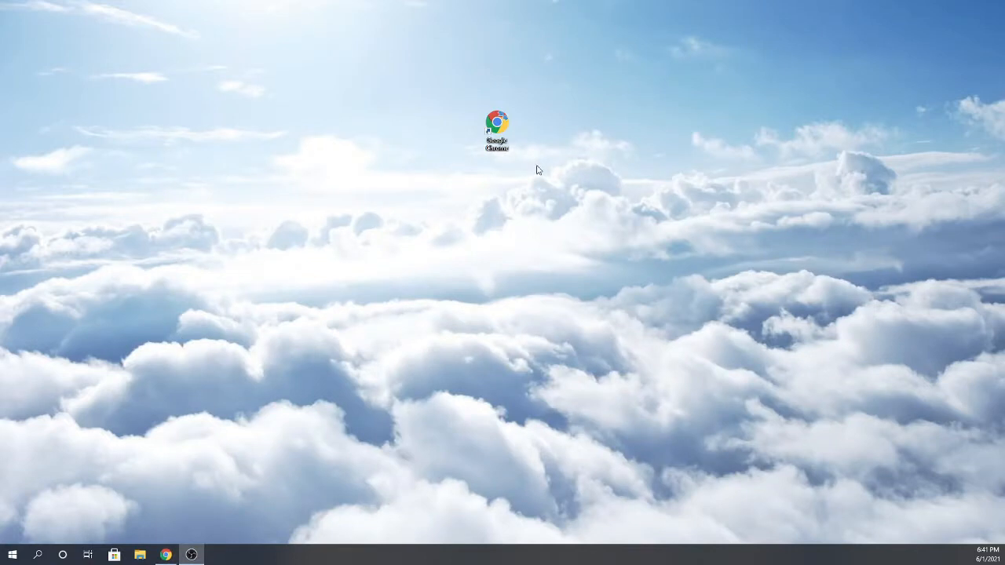
# - Open the file location of the desktop Google Chrome shortcut, view the shortcut creation option for chrome, and close the folder
pyautogui.moveTo(691, 287); pyautogui.dragTo(410, 70)
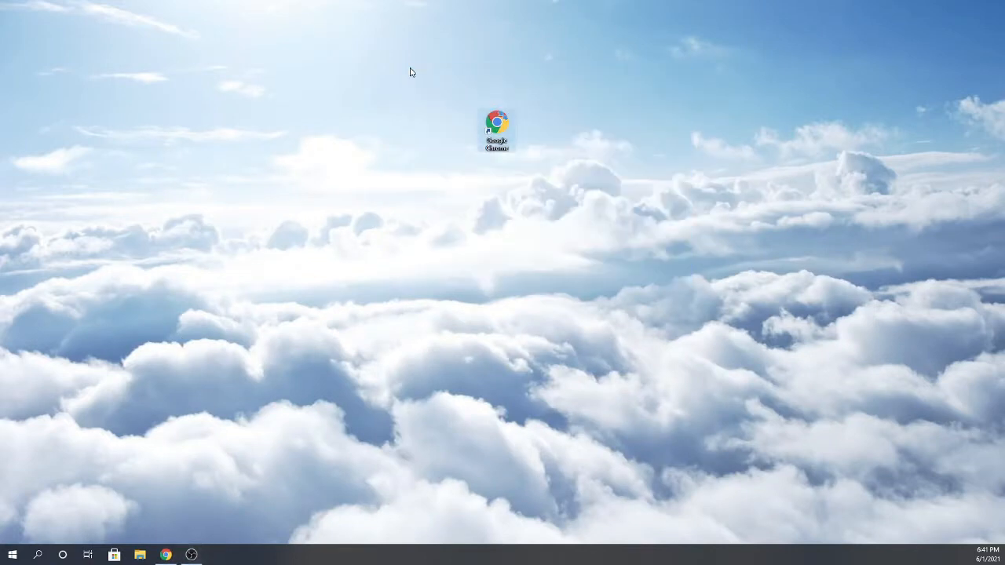
pyautogui.rightClick(496, 124)
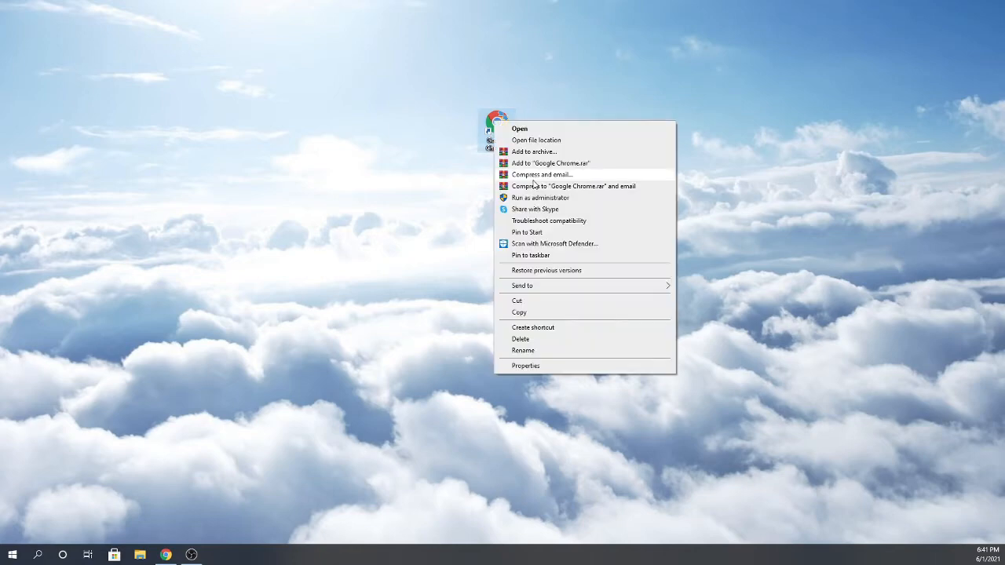
pyautogui.click(534, 141)
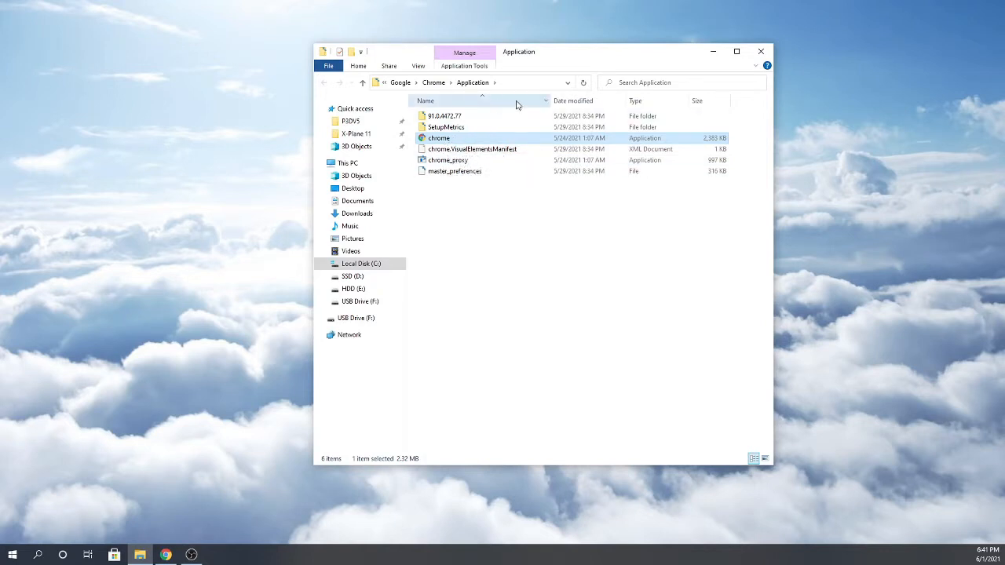
pyautogui.rightClick(447, 139)
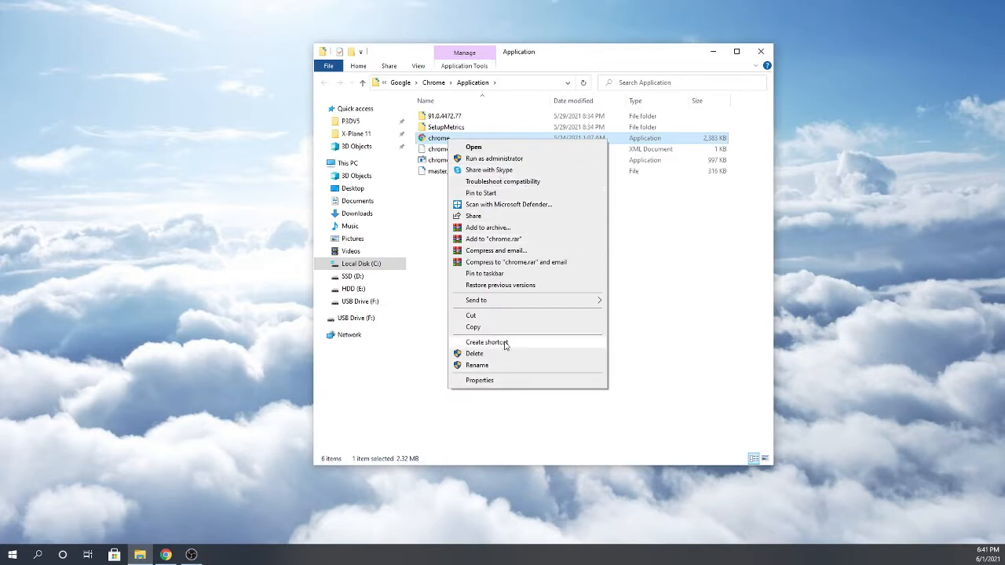
pyautogui.click(651, 312)
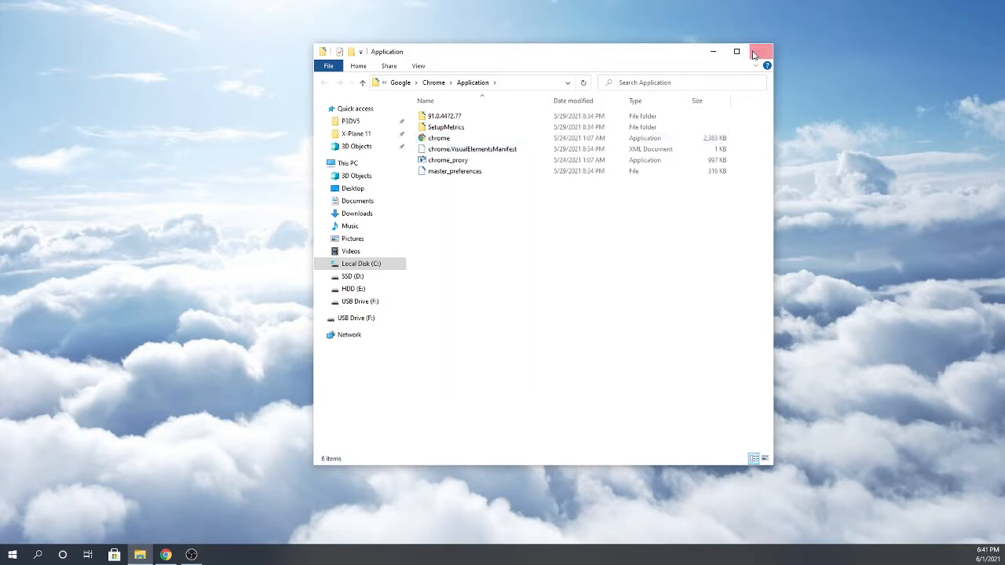
pyautogui.click(761, 51)
pyautogui.moveTo(621, 231); pyautogui.dragTo(544, 178)
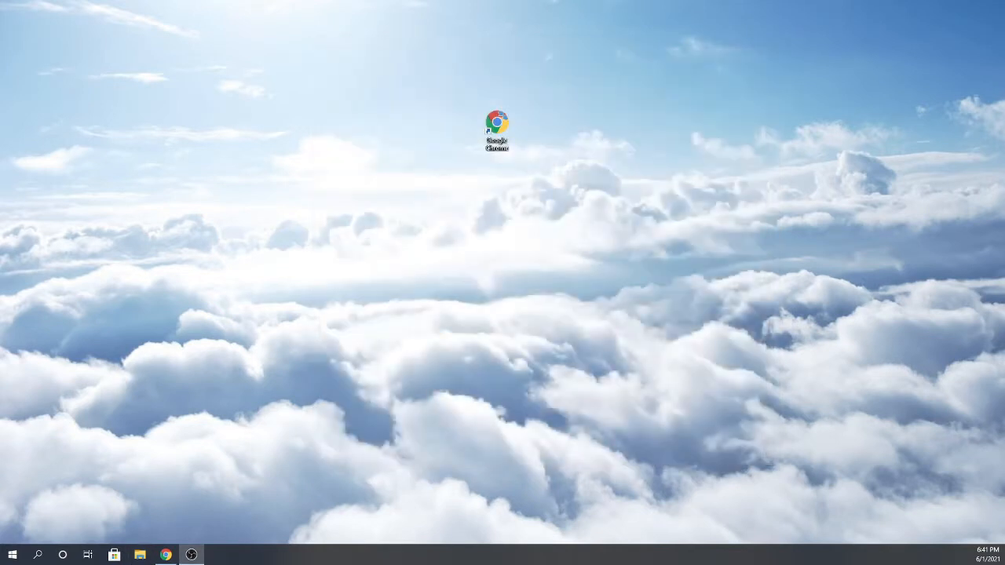
pyautogui.moveTo(0, 352); pyautogui.dragTo(603, 243)
pyautogui.click(440, 310)
pyautogui.moveTo(597, 291); pyautogui.dragTo(449, 170)
pyautogui.click(442, 309)
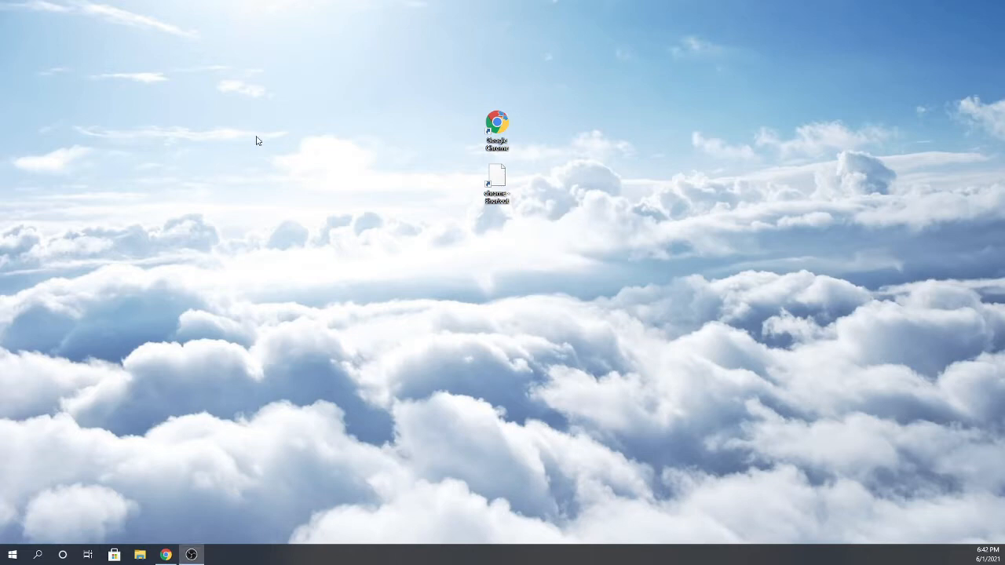
# - Open the properties of chrome - Shortcut, examine its full Target command line with the --disable-gpu-sandbox and --gpu-startup-dialog flags, and close them
pyautogui.click(501, 186)
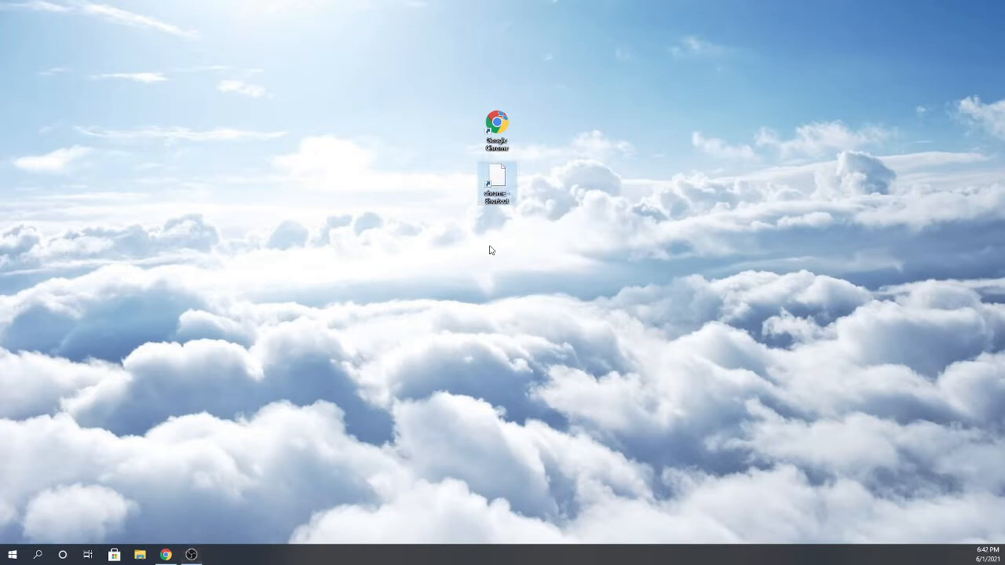
pyautogui.click(429, 349)
pyautogui.rightClick(484, 172)
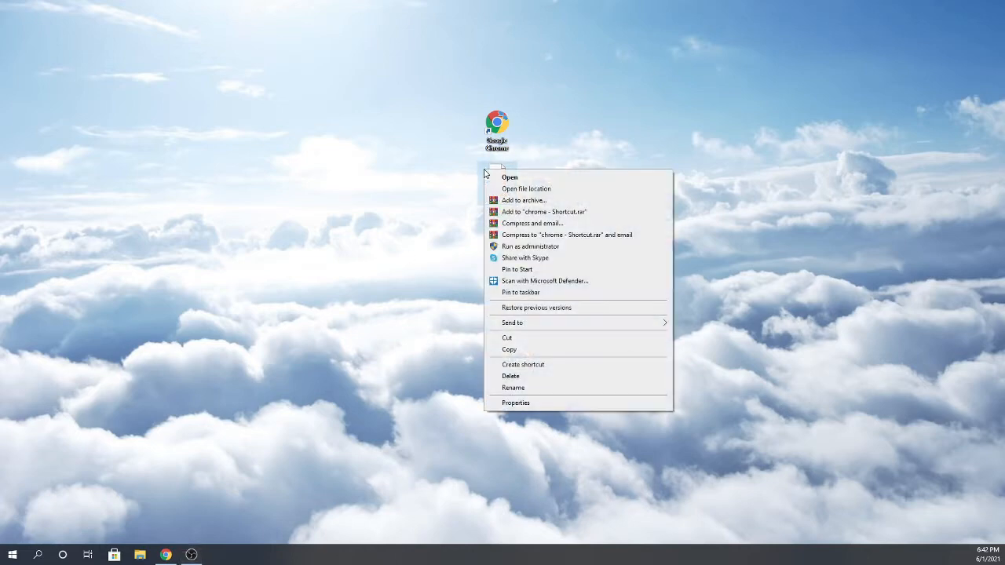
pyautogui.click(407, 344)
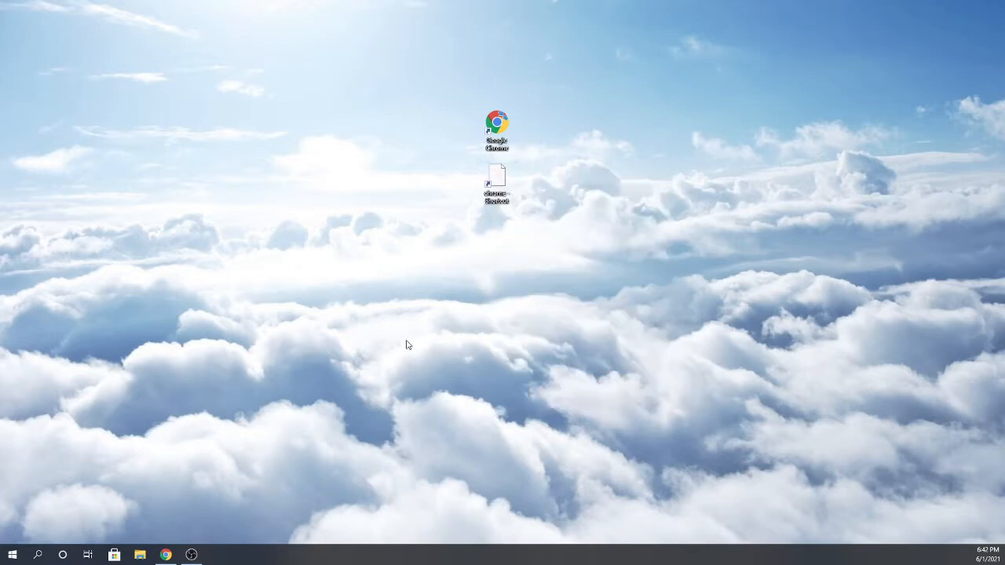
pyautogui.rightClick(497, 188)
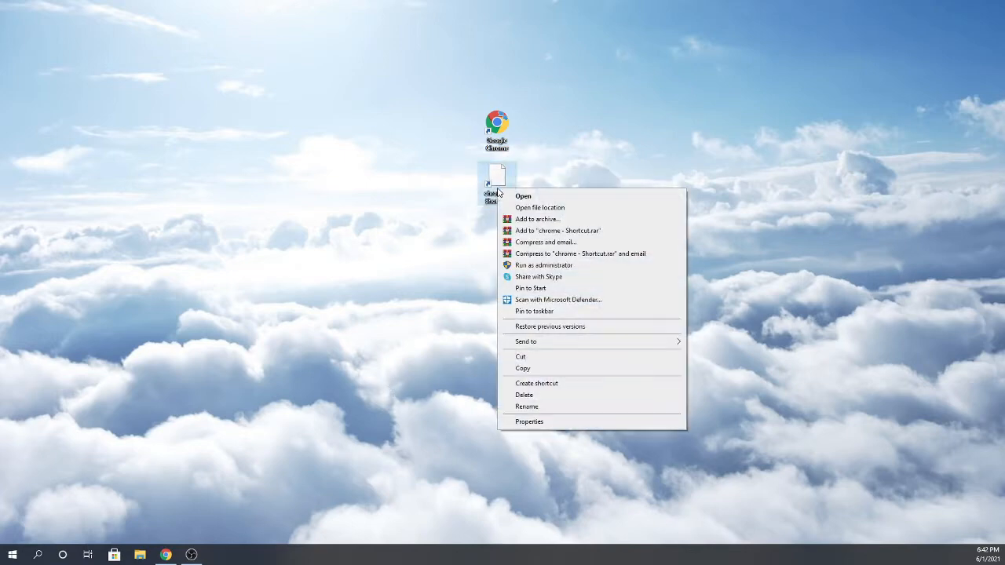
pyautogui.click(526, 421)
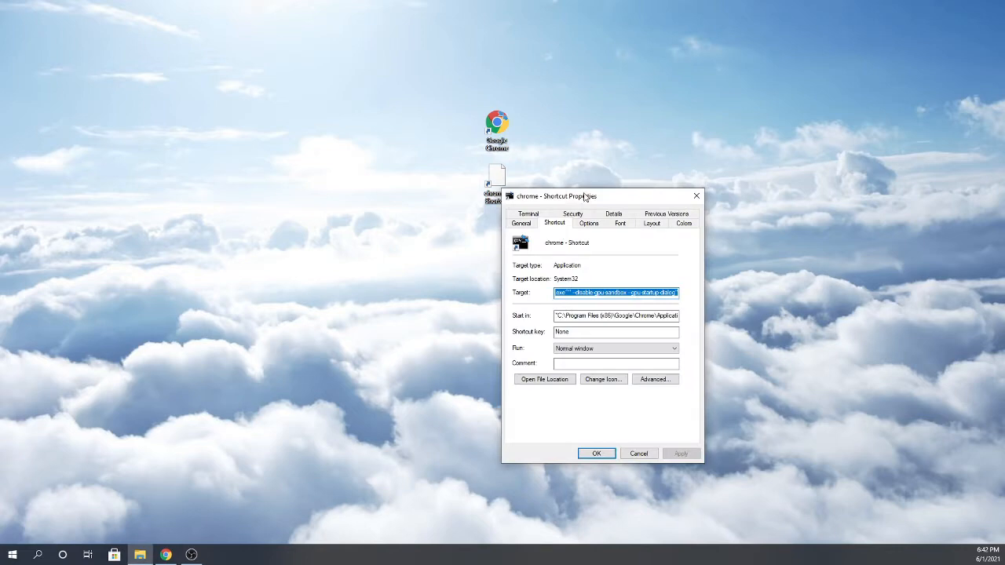
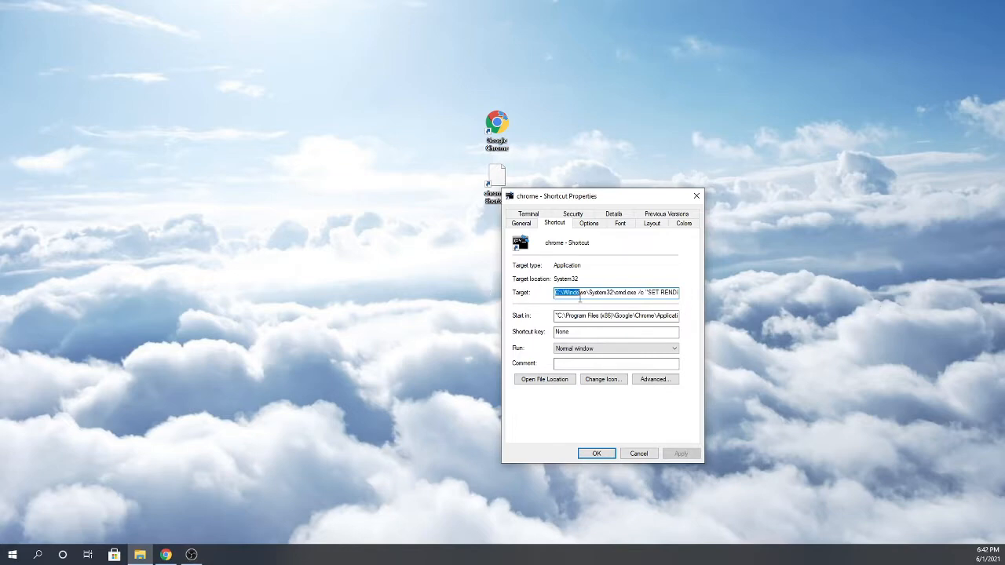
pyautogui.moveTo(580, 296); pyautogui.dragTo(690, 305)
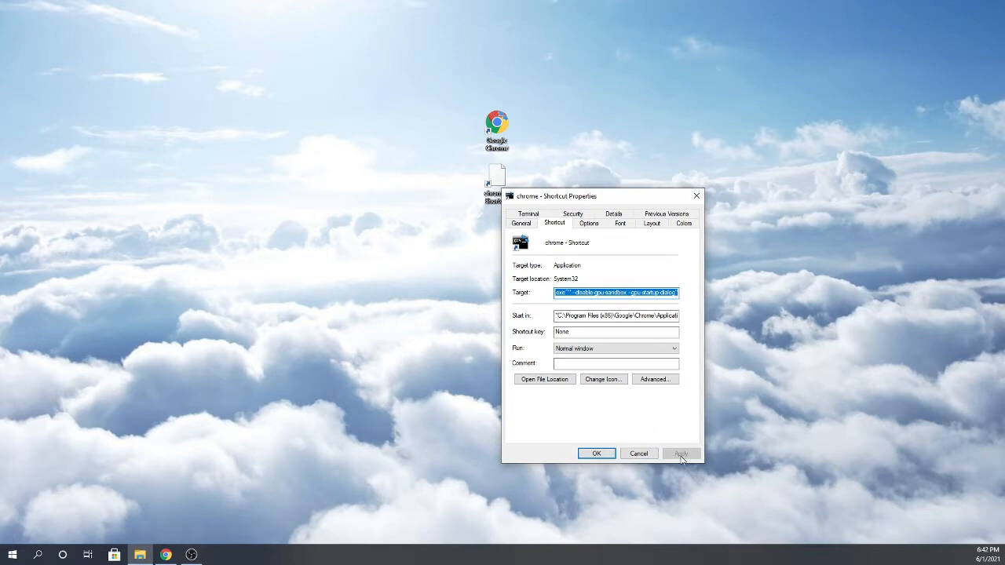
pyautogui.click(598, 453)
# - Launch Chrome from chrome - Shortcut, leave the GPU startup dialog open, and switch to RenderDoc
pyautogui.doubleClick(497, 178)
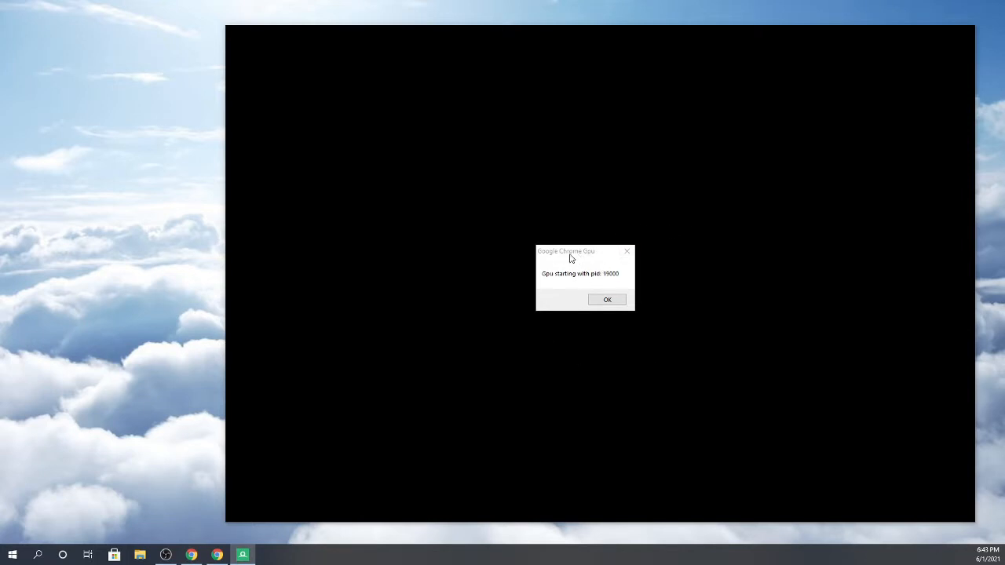
pyautogui.moveTo(570, 254)
pyautogui.mouseDown()
pyautogui.moveTo(561, 251)
pyautogui.moveTo(584, 212)
pyautogui.moveTo(563, 255)
pyautogui.mouseUp()
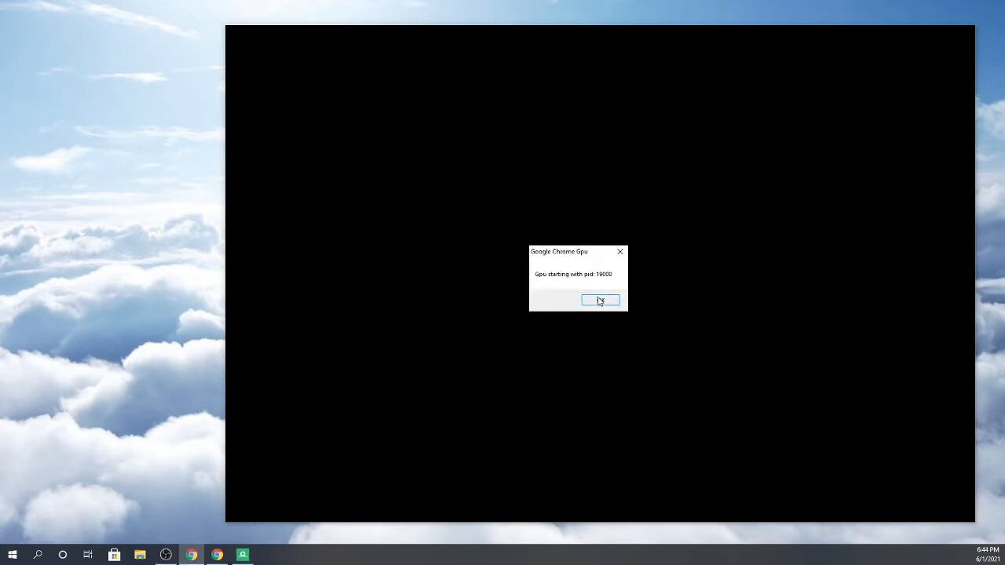
pyautogui.hotkey('alt', 'Tab')
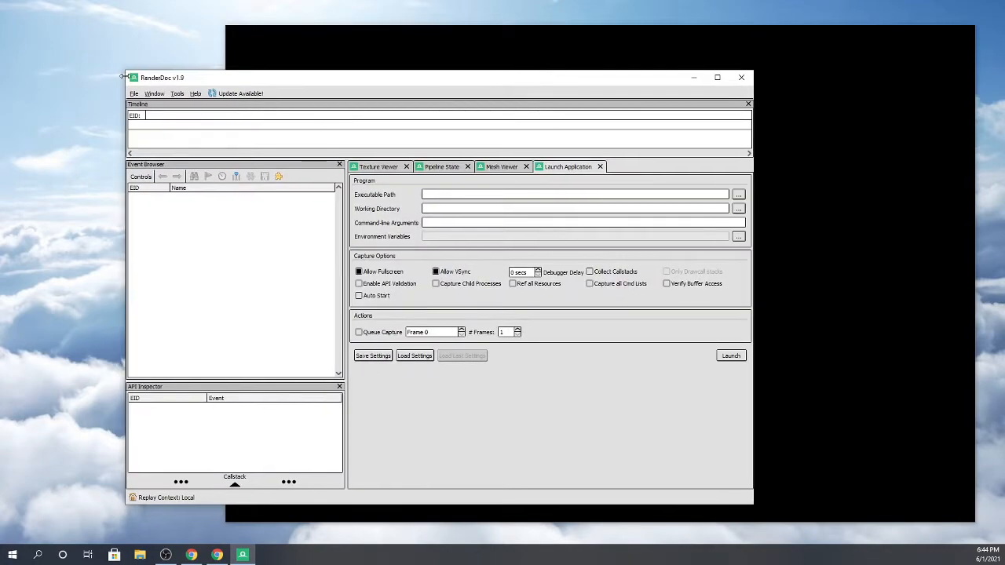
pyautogui.moveTo(227, 79); pyautogui.dragTo(152, 41)
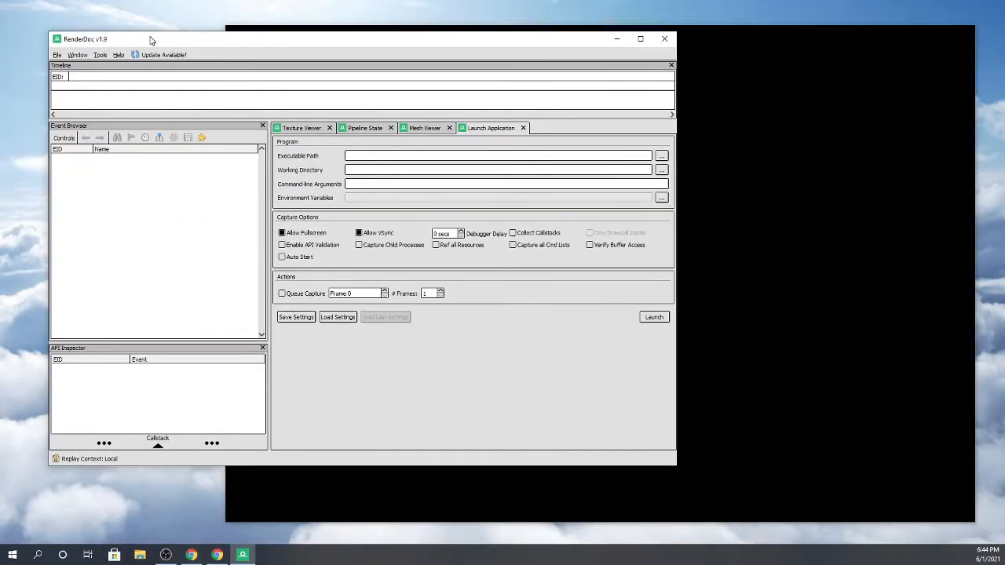
# - Inject RenderDoc into the Google Chrome Gpu process, filtering the process list by PID 19000
pyautogui.click(57, 55)
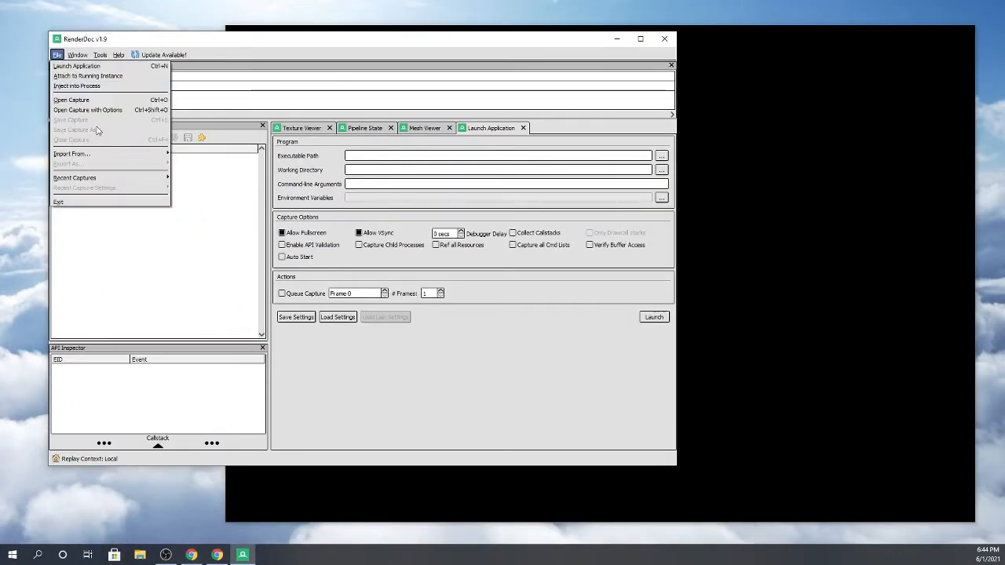
pyautogui.click(92, 88)
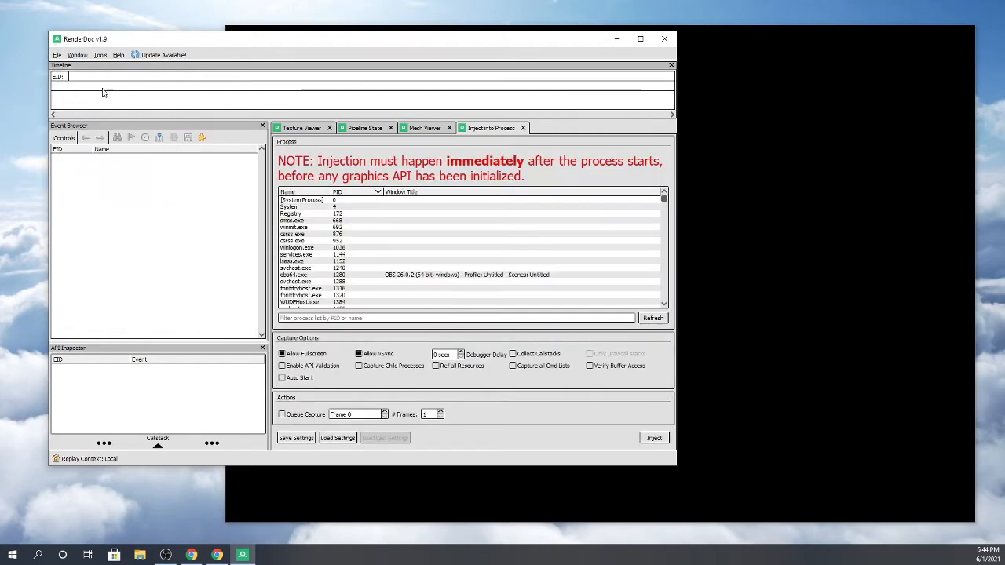
pyautogui.click(310, 317)
pyautogui.write('19000')
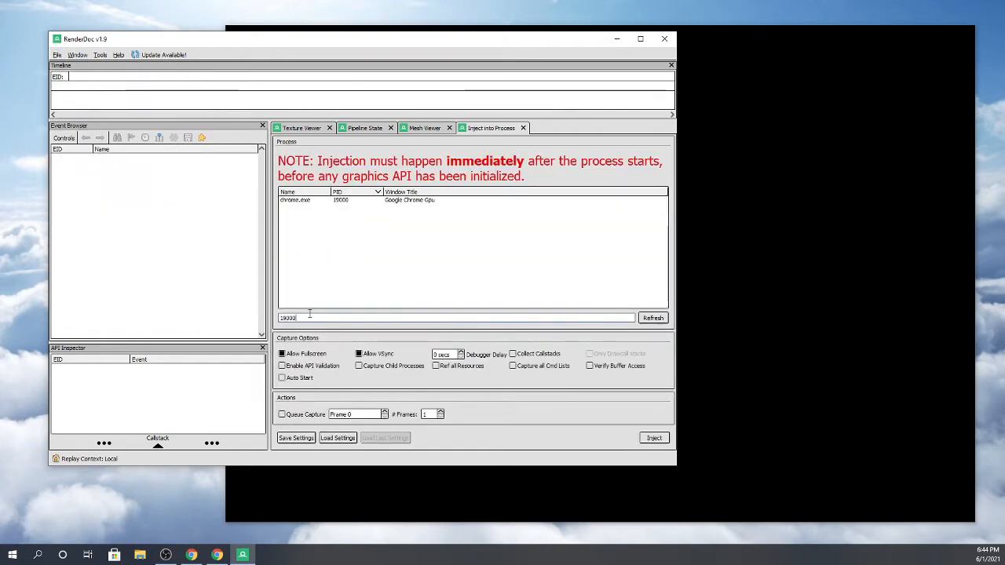
pyautogui.click(324, 202)
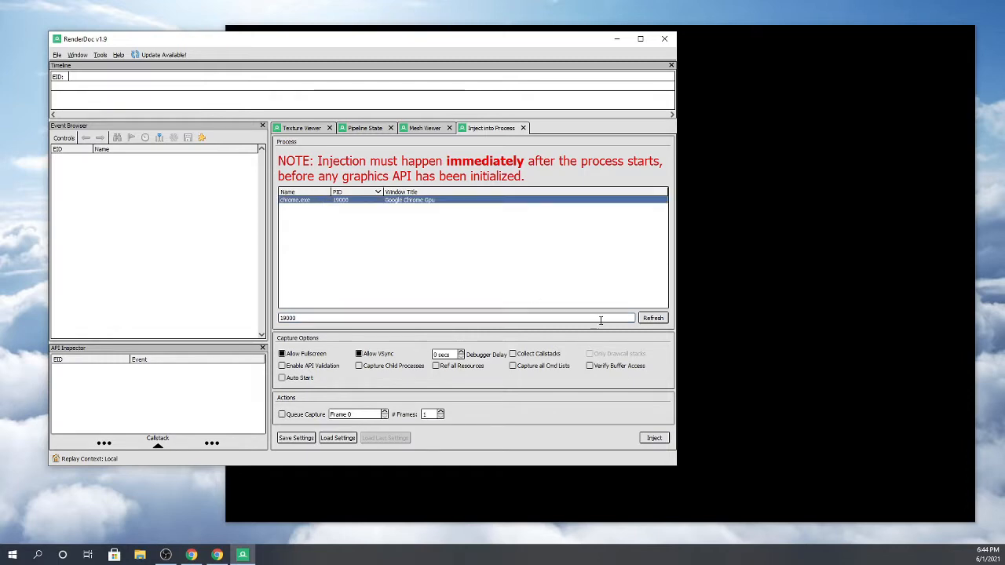
pyautogui.click(651, 442)
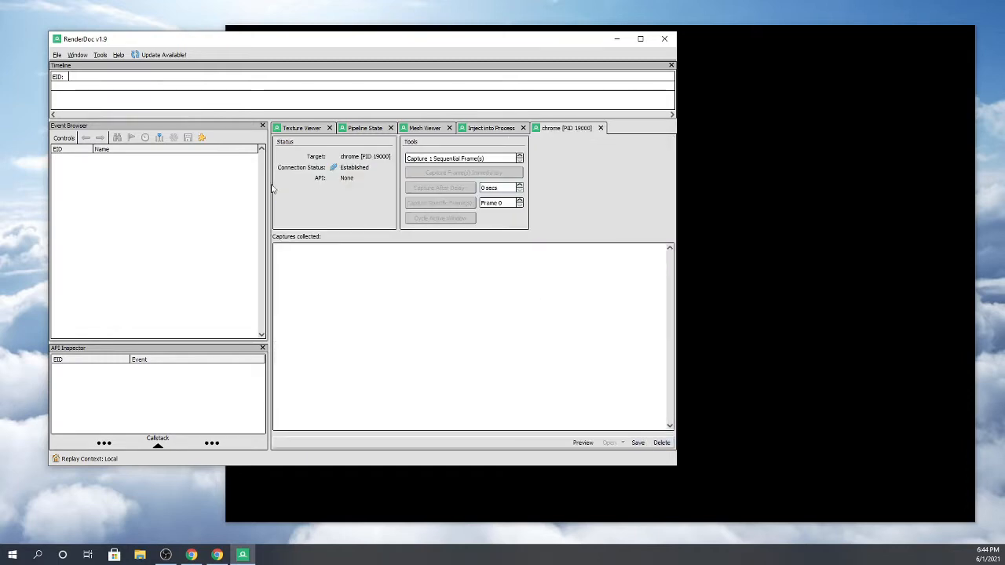
# - Confirm the Google Chrome Gpu startup dialog and arrange the RenderDoc and Chrome windows side by side
pyautogui.moveTo(438, 43); pyautogui.dragTo(0, 142)
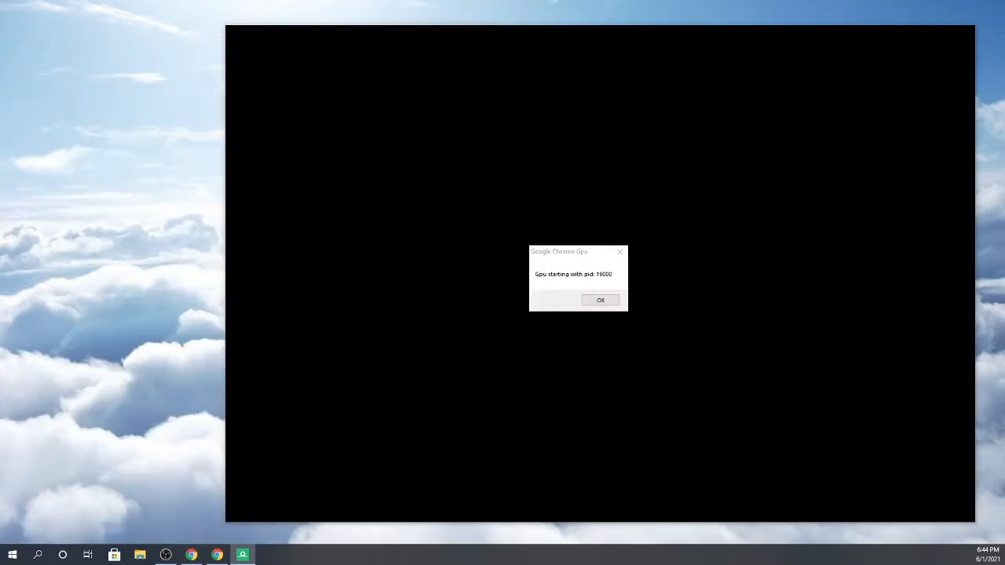
pyautogui.click(600, 300)
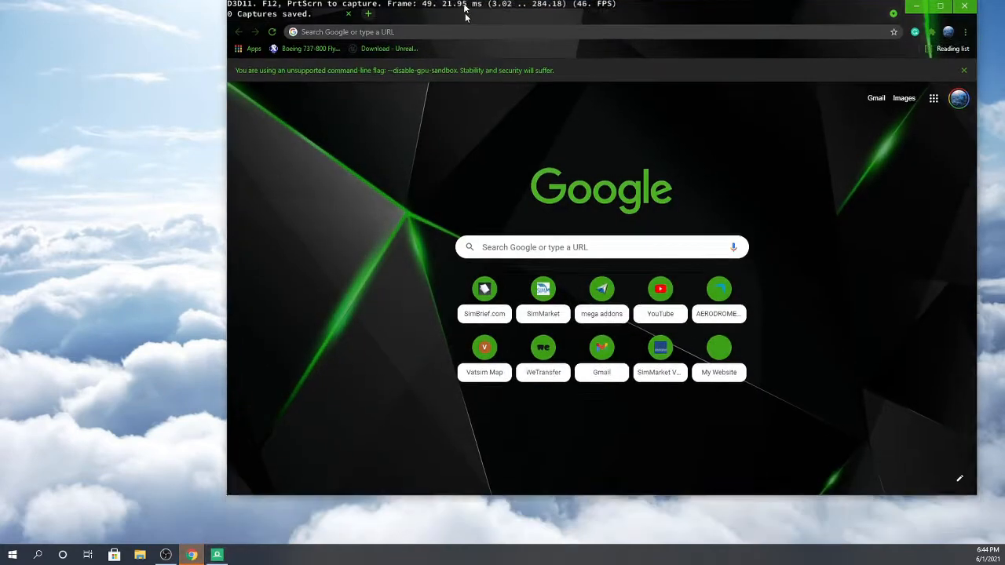
pyautogui.doubleClick(464, 7)
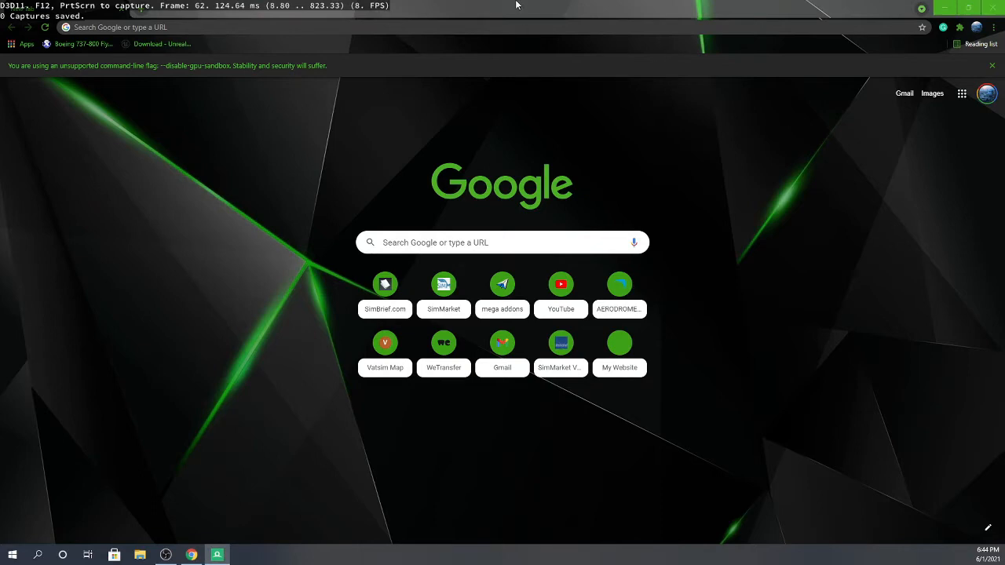
pyautogui.moveTo(516, 5); pyautogui.dragTo(1003, 253)
pyautogui.click(362, 187)
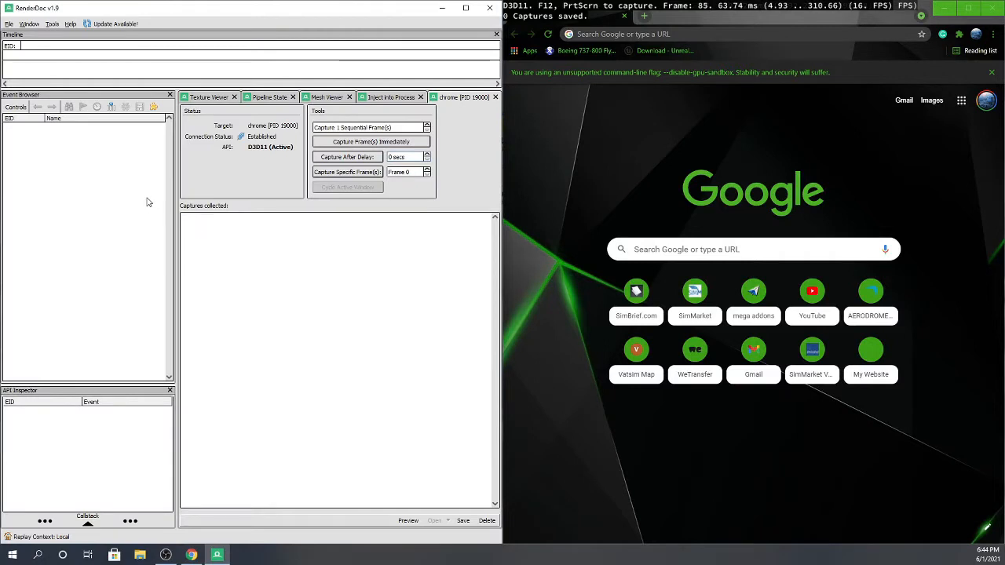
# - Search for google maps in Chrome, open Google Maps and switch the map to satellite view
pyautogui.click(699, 34)
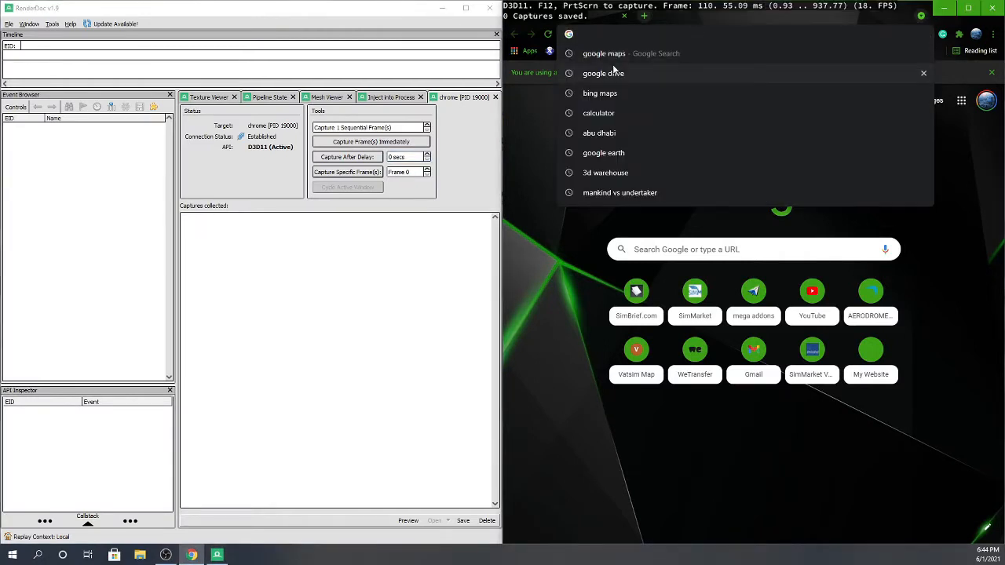
pyautogui.click(606, 55)
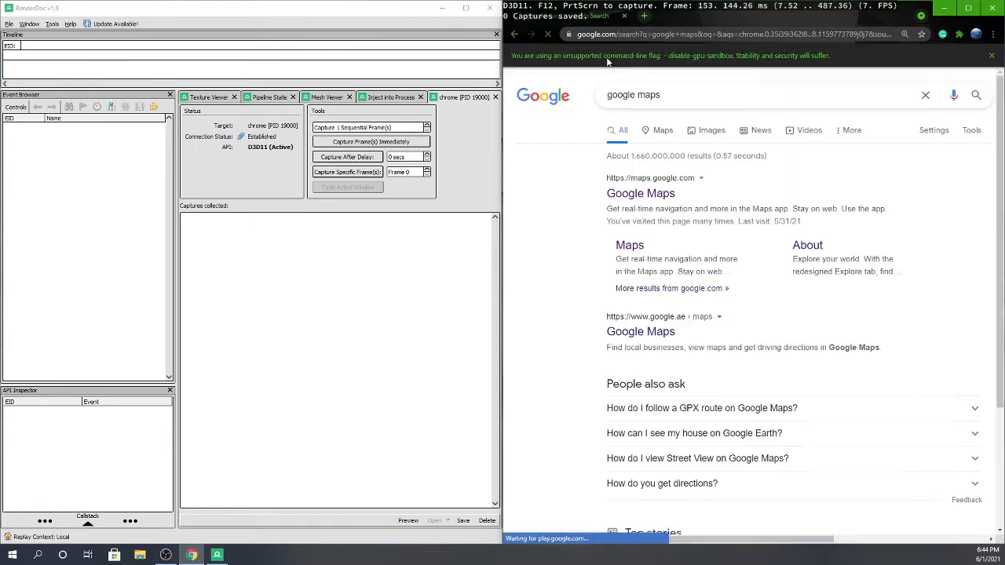
pyautogui.click(654, 199)
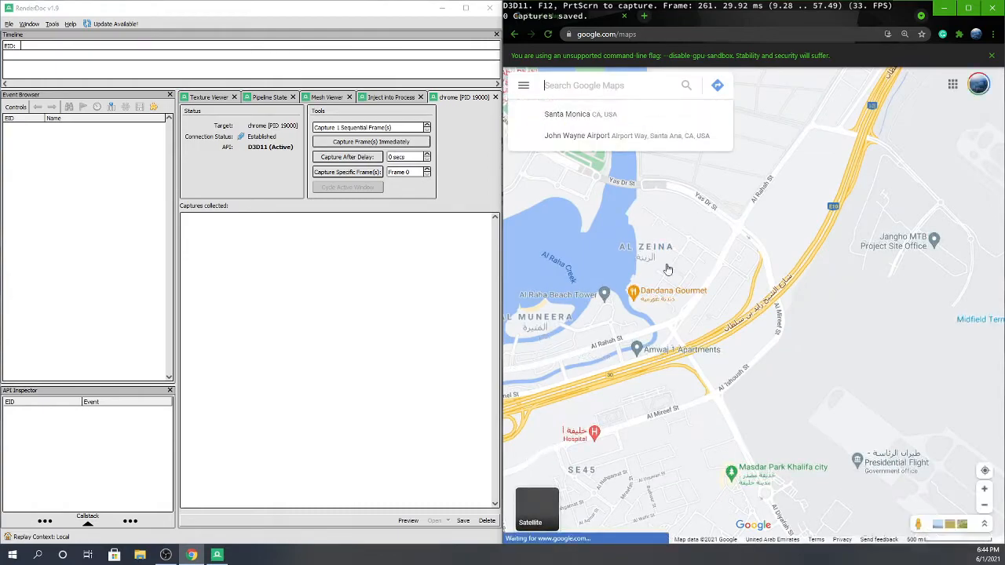
pyautogui.click(534, 514)
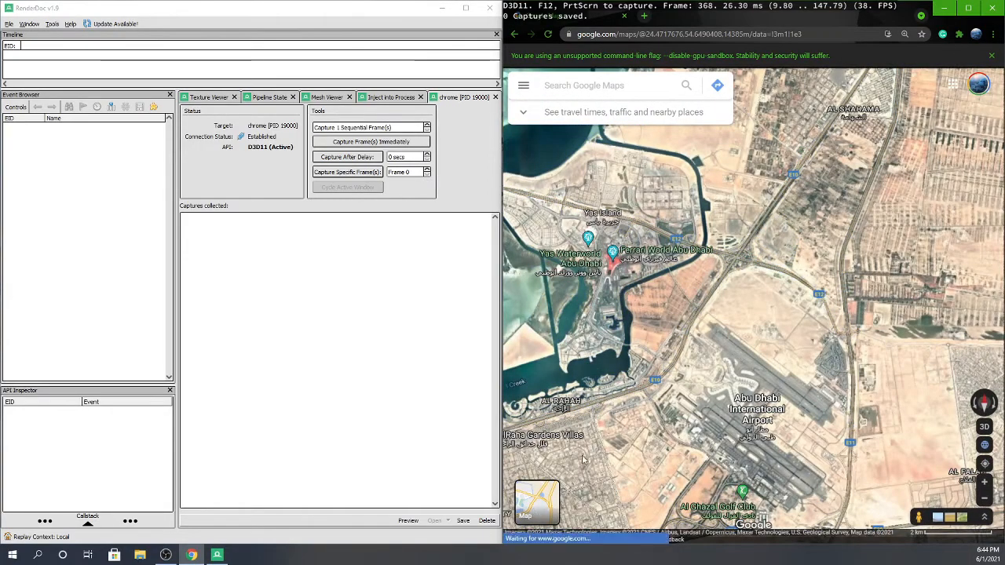
# - Navigate the satellite map from Abu Dhabi to Brisbane, Australia, and zoom in on Suncorp Stadium
pyautogui.scroll(-10, 583, 461)
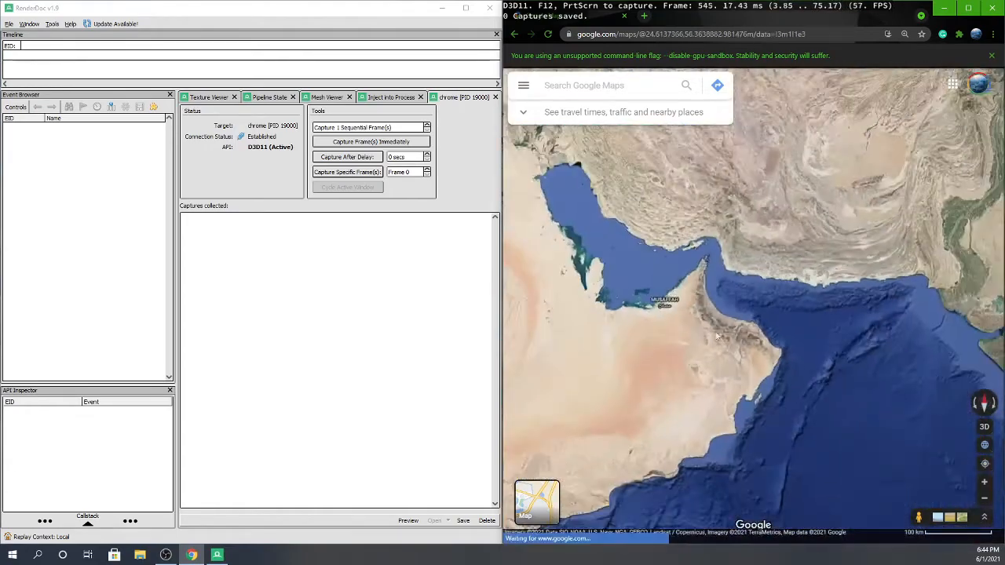
pyautogui.moveTo(738, 345); pyautogui.dragTo(558, 227)
pyautogui.moveTo(840, 361); pyautogui.dragTo(596, 180)
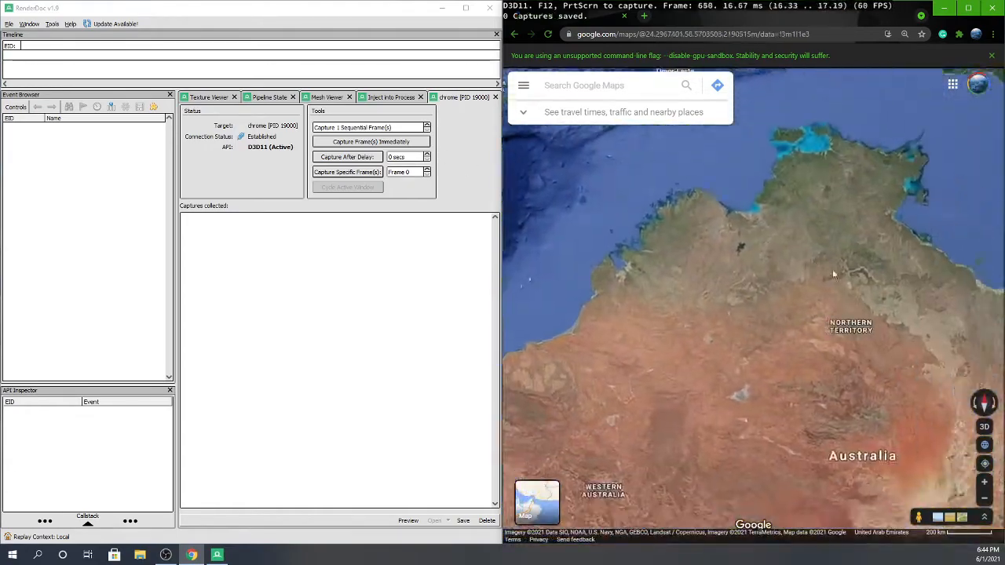
pyautogui.moveTo(834, 274); pyautogui.dragTo(701, 331)
pyautogui.scroll(8, 737, 218)
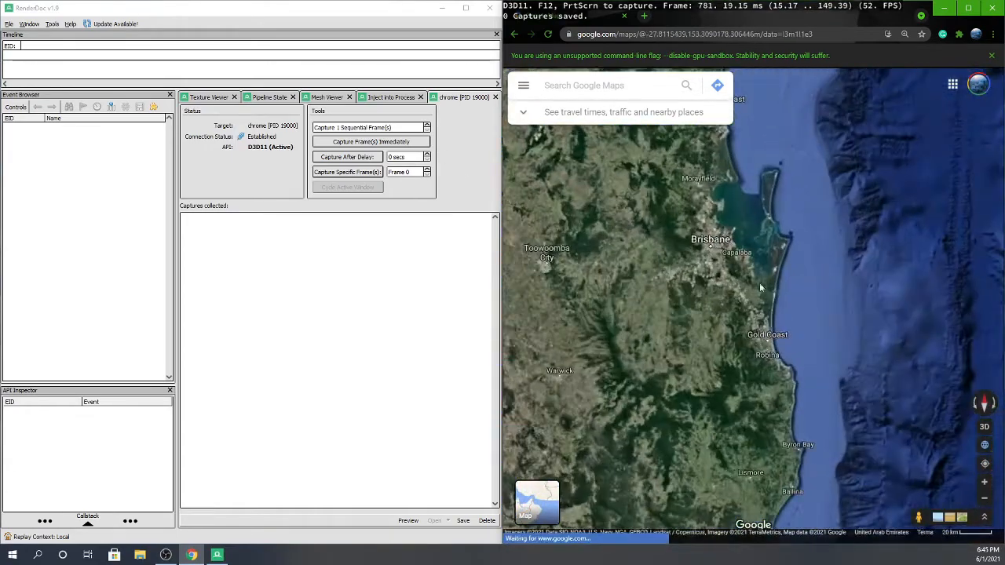
pyautogui.scroll(8, 760, 288)
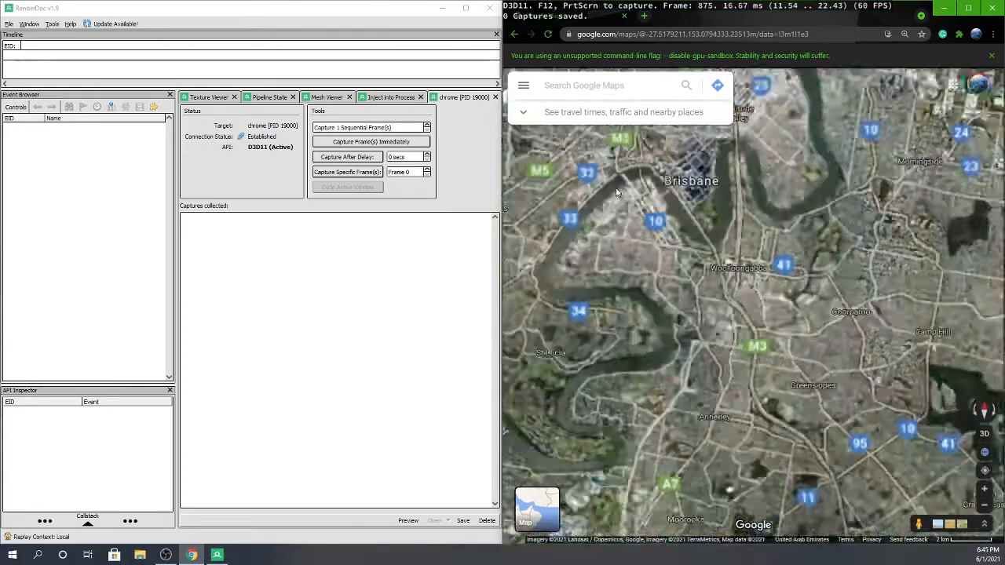
pyautogui.scroll(10, 617, 192)
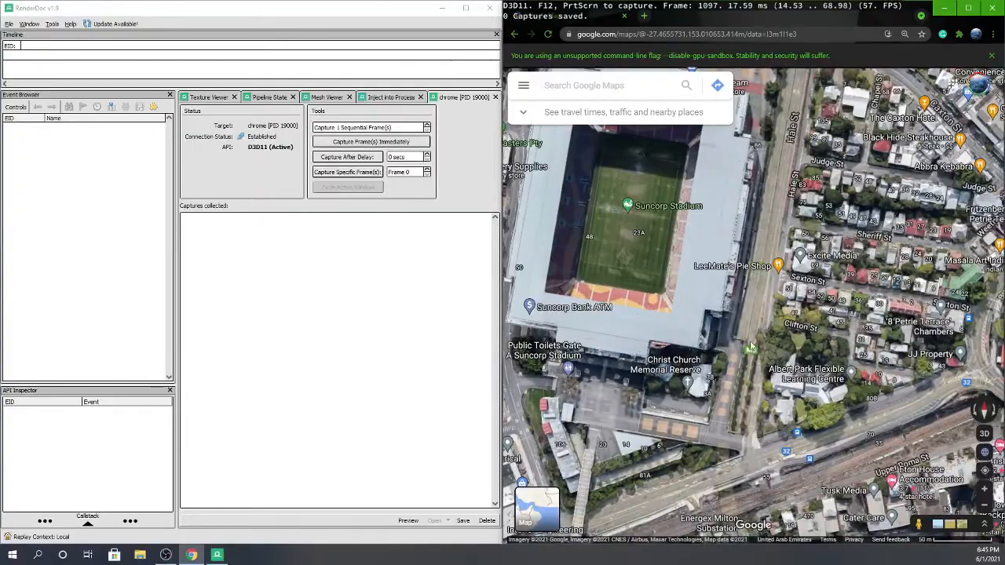
# - Examine the 3D buildings of Suncorp Stadium and central Brisbane from different angles and distances
pyautogui.keyDown('ctrl'); pyautogui.moveTo(640, 348); pyautogui.dragTo(694, 304); pyautogui.keyUp('ctrl')
pyautogui.scroll(5, 694, 304)
pyautogui.scroll(1, 614, 265)
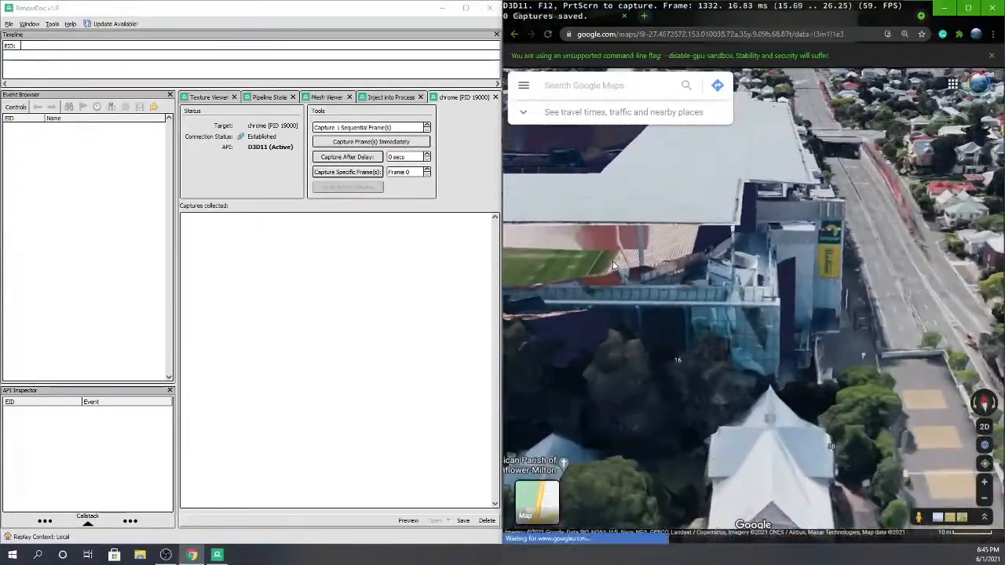
pyautogui.keyDown('ctrl'); pyautogui.moveTo(614, 266); pyautogui.dragTo(685, 275); pyautogui.keyUp('ctrl')
pyautogui.scroll(-5, 684, 274)
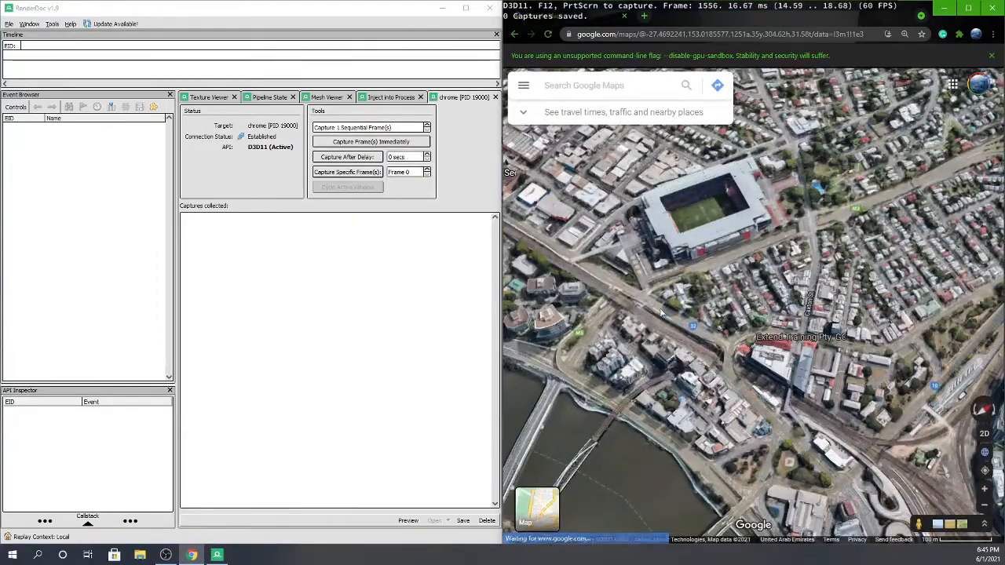
pyautogui.scroll(-5, 647, 308)
pyautogui.scroll(-3, 667, 298)
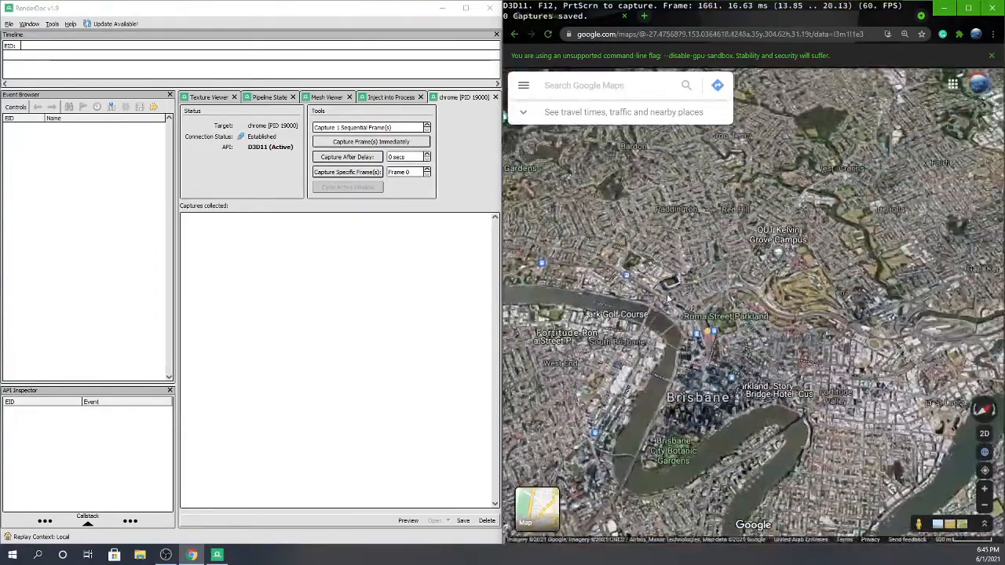
pyautogui.keyDown('ctrl'); pyautogui.moveTo(674, 319); pyautogui.dragTo(774, 275); pyautogui.keyUp('ctrl')
pyautogui.moveTo(707, 188); pyautogui.dragTo(750, 196)
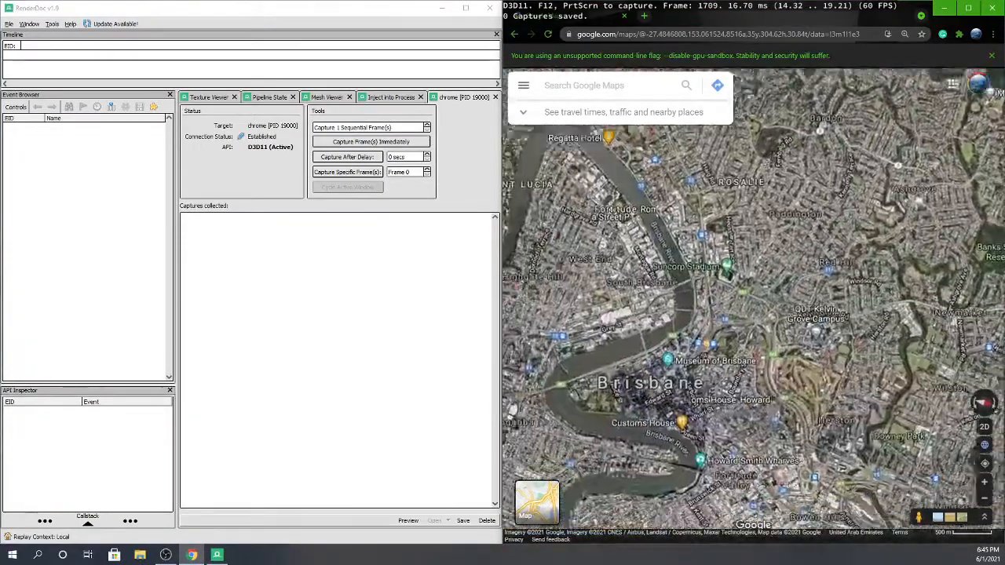
pyautogui.moveTo(639, 382); pyautogui.dragTo(677, 365)
pyautogui.scroll(2, 678, 365)
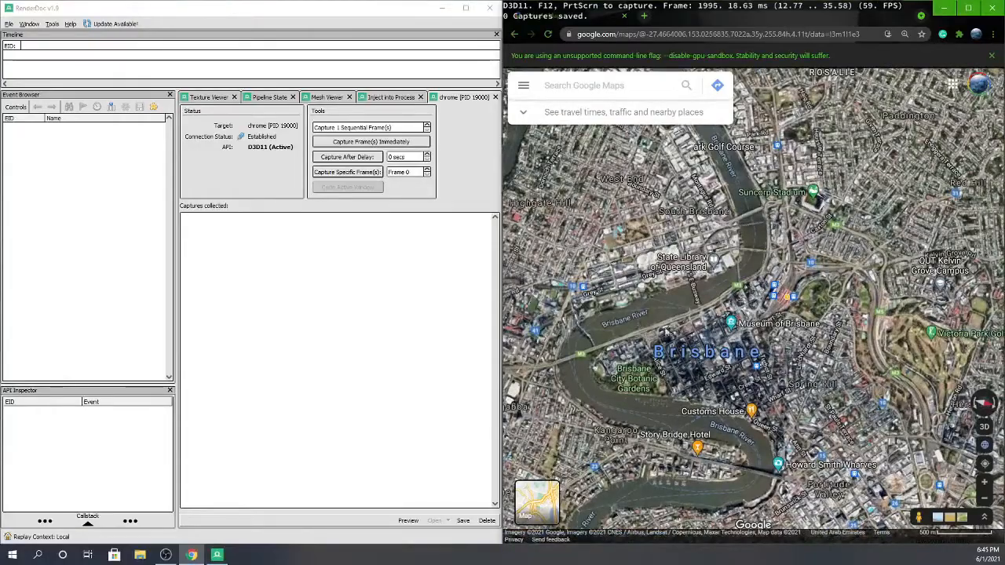
pyautogui.moveTo(676, 295); pyautogui.dragTo(658, 346)
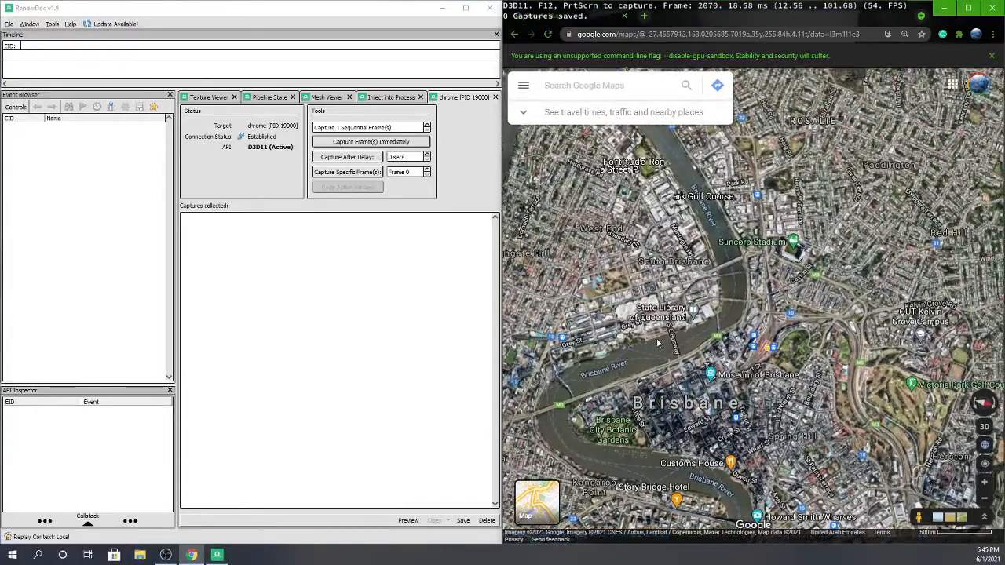
pyautogui.scroll(5, 817, 251)
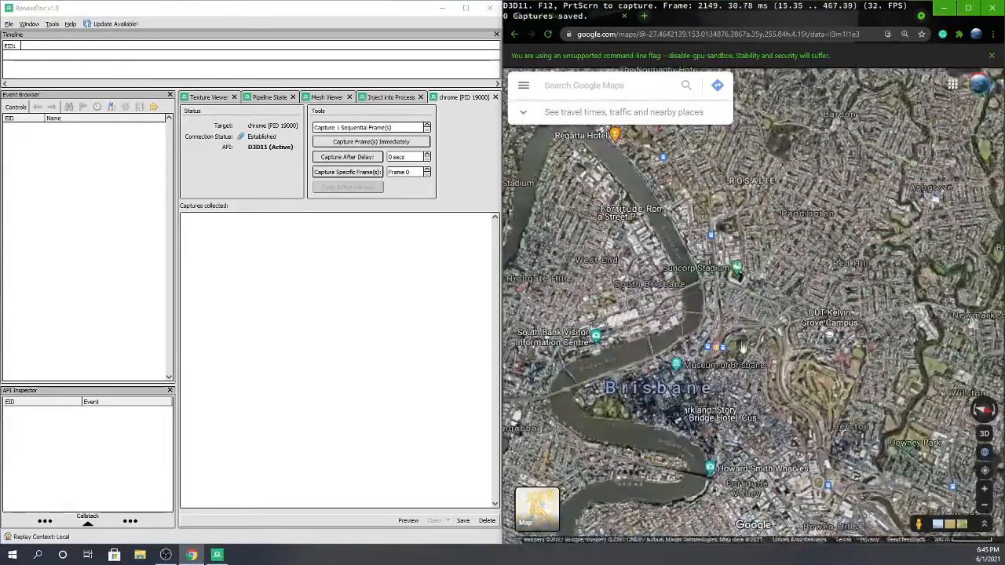
pyautogui.scroll(5, 724, 274)
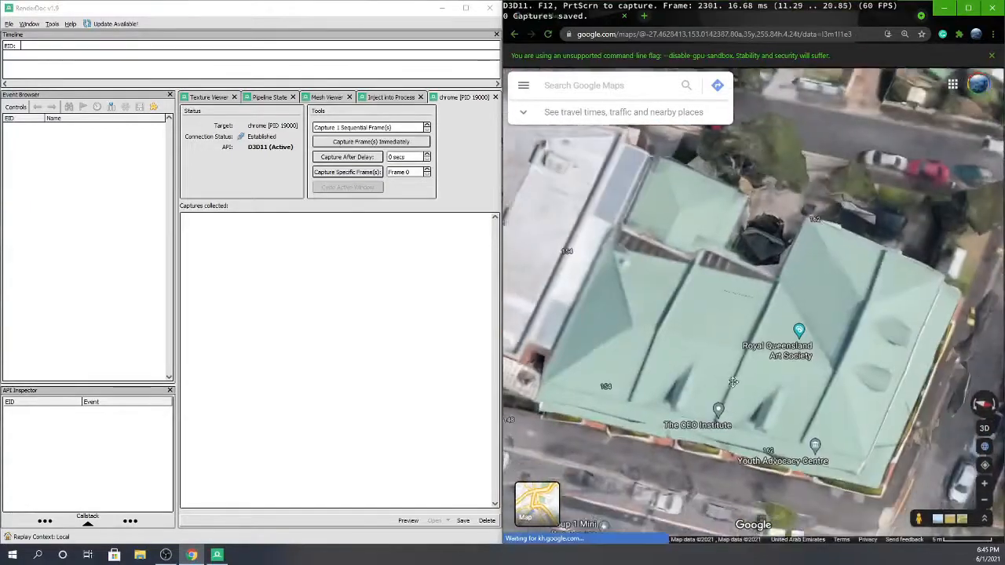
pyautogui.keyDown('ctrl'); pyautogui.moveTo(754, 292); pyautogui.dragTo(744, 208); pyautogui.keyUp('ctrl')
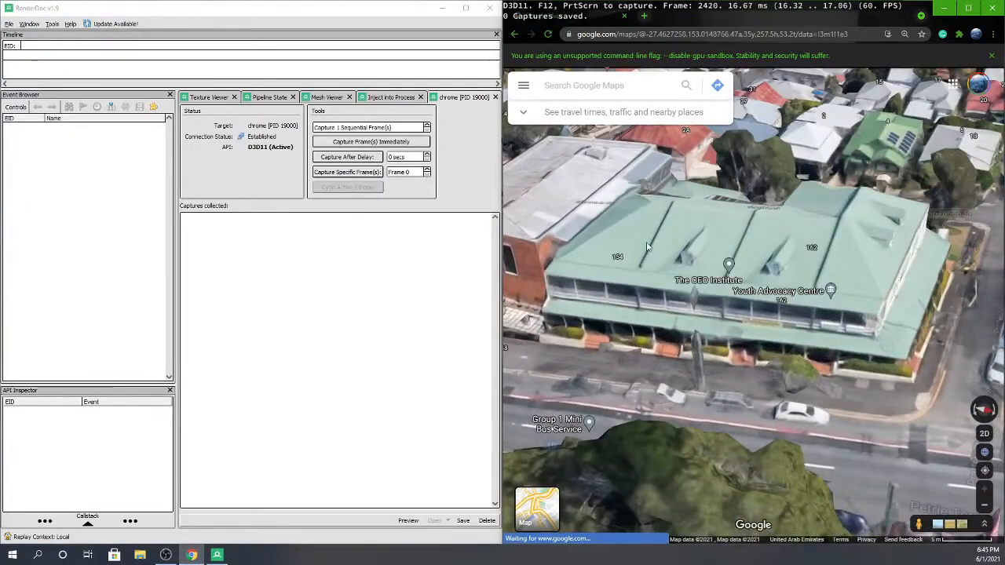
# - Frame the whole of Suncorp Stadium in a tilted 3D view, seen from the Hale St side
pyautogui.scroll(-6, 712, 246)
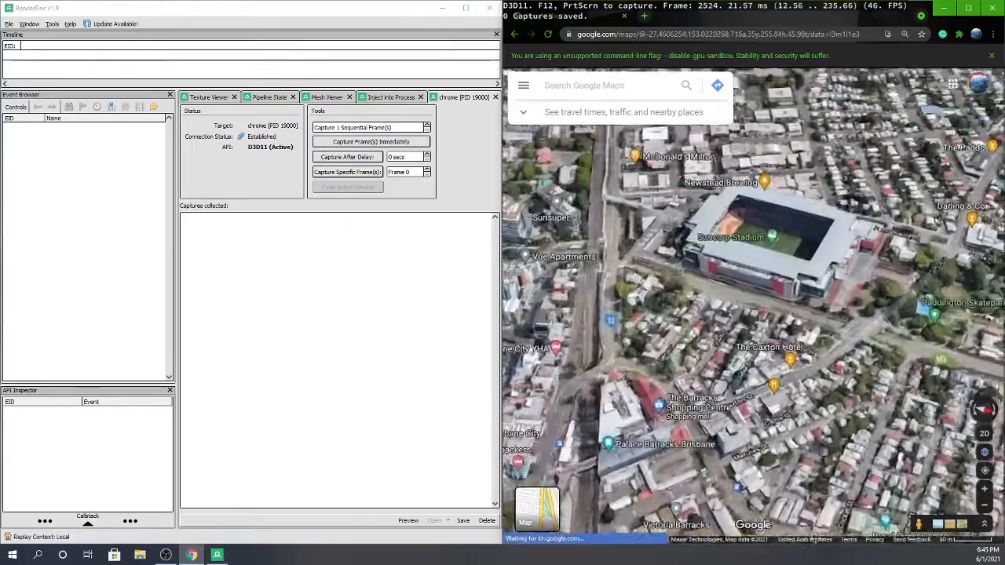
pyautogui.keyDown('ctrl'); pyautogui.moveTo(712, 246); pyautogui.dragTo(638, 210); pyautogui.keyUp('ctrl')
pyautogui.scroll(3, 638, 210)
pyautogui.keyDown('ctrl'); pyautogui.moveTo(732, 290); pyautogui.dragTo(828, 227); pyautogui.keyUp('ctrl')
pyautogui.keyDown('ctrl'); pyautogui.moveTo(601, 324); pyautogui.dragTo(826, 322); pyautogui.keyUp('ctrl')
pyautogui.moveTo(641, 317); pyautogui.dragTo(659, 322)
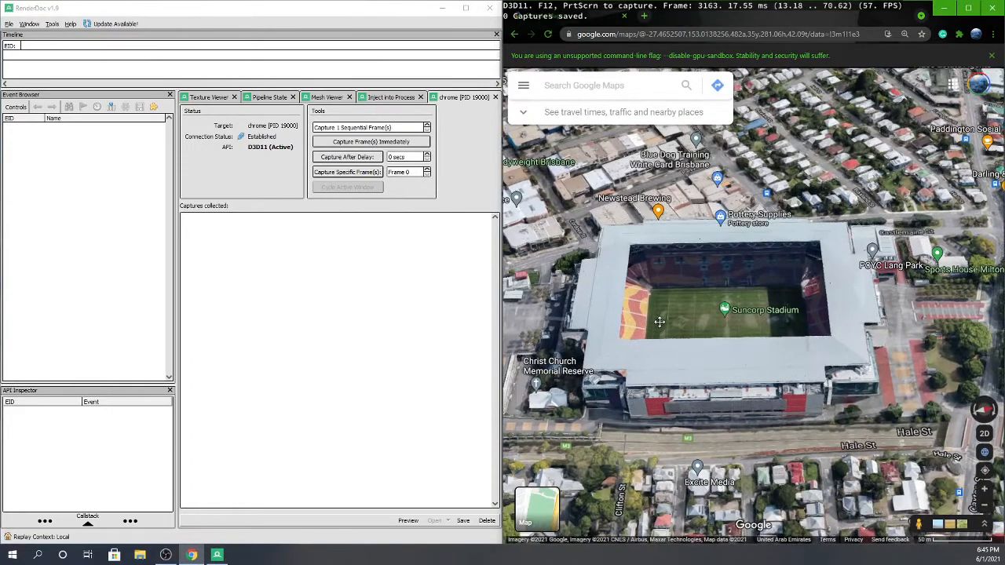
# - Set the RenderDoc capture delay to 3 secs and capture one frame while moving the stadium map view
pyautogui.click(392, 157)
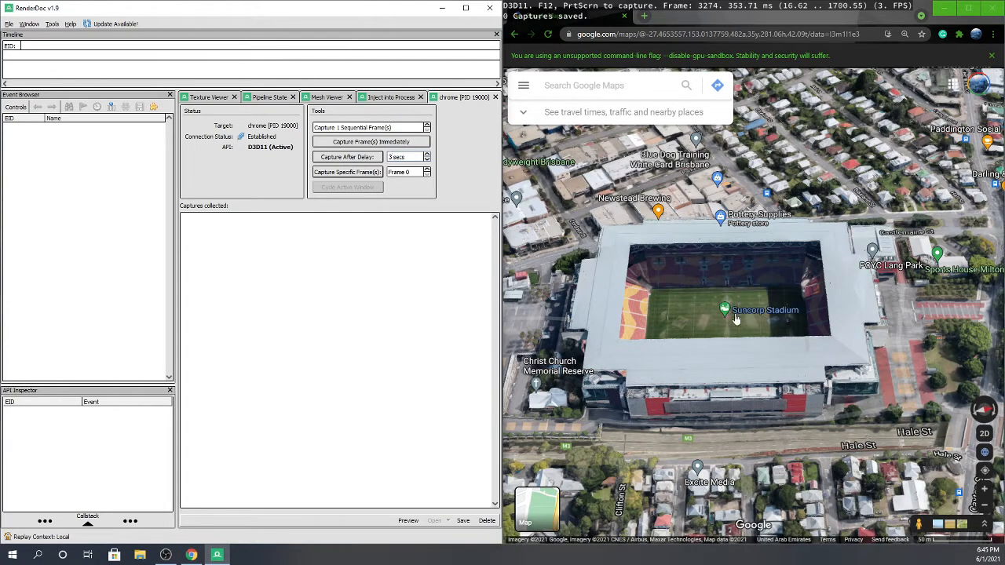
pyautogui.moveTo(713, 299); pyautogui.dragTo(716, 307)
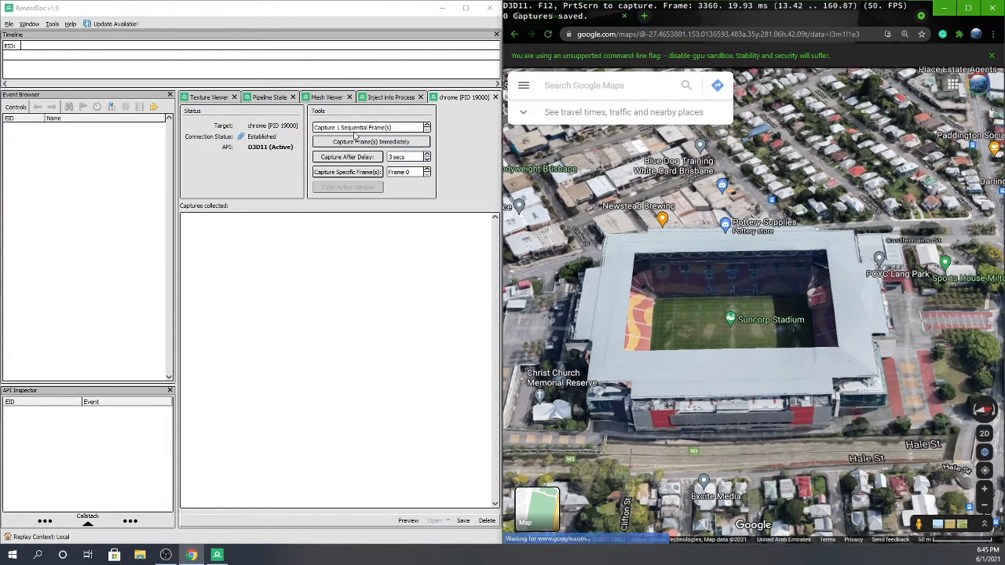
pyautogui.click(347, 156)
pyautogui.moveTo(705, 266); pyautogui.dragTo(688, 250)
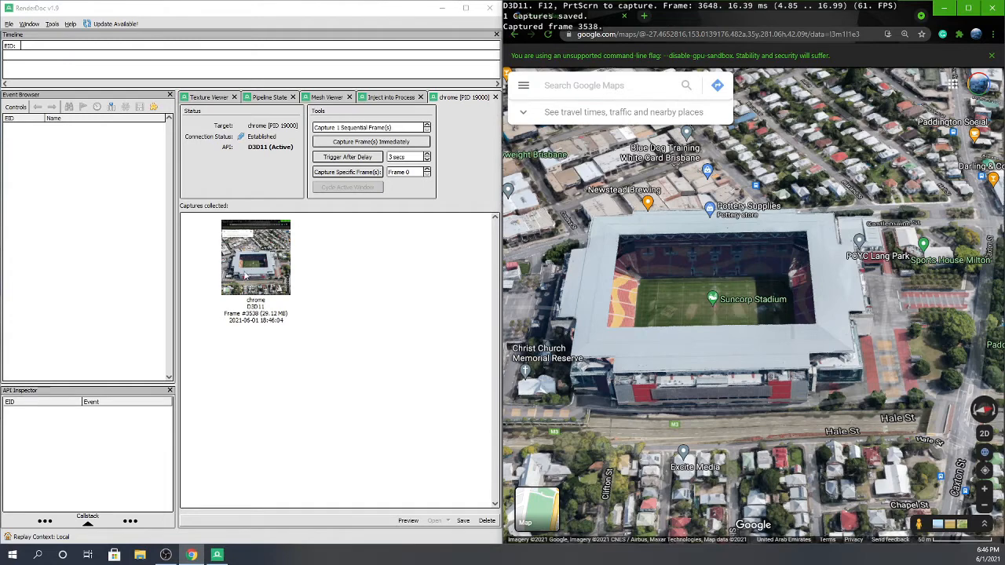
# - Maximize RenderDoc, load the collected stadium capture and save it as working.rdc
pyautogui.moveTo(352, 11); pyautogui.dragTo(518, 3)
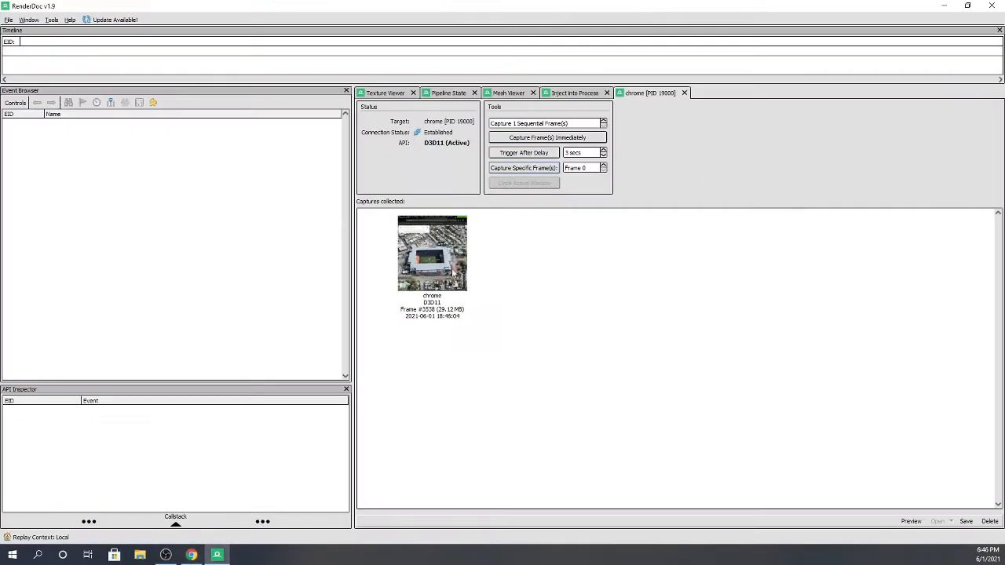
pyautogui.doubleClick(437, 268)
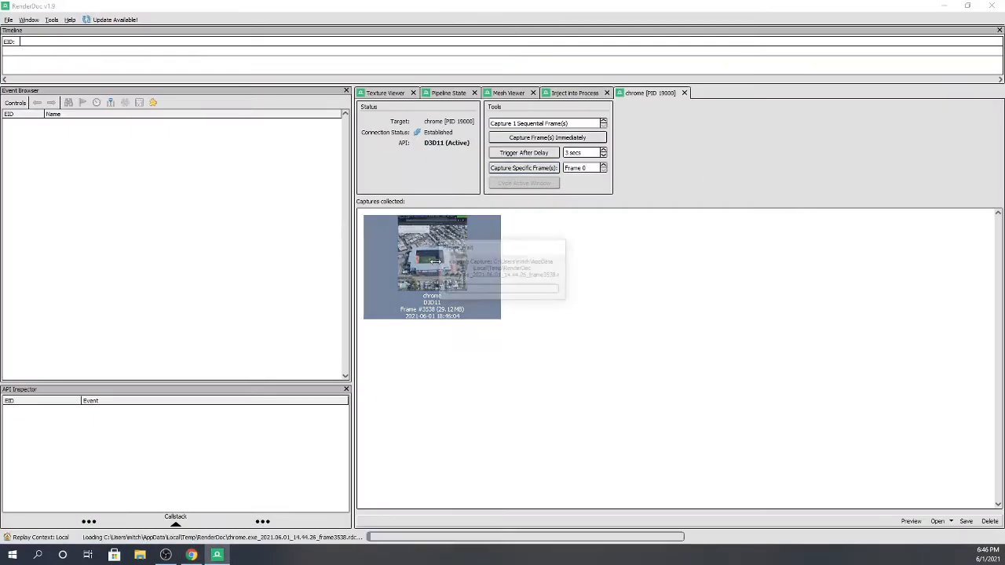
pyautogui.click(7, 20)
pyautogui.moveTo(29, 19)
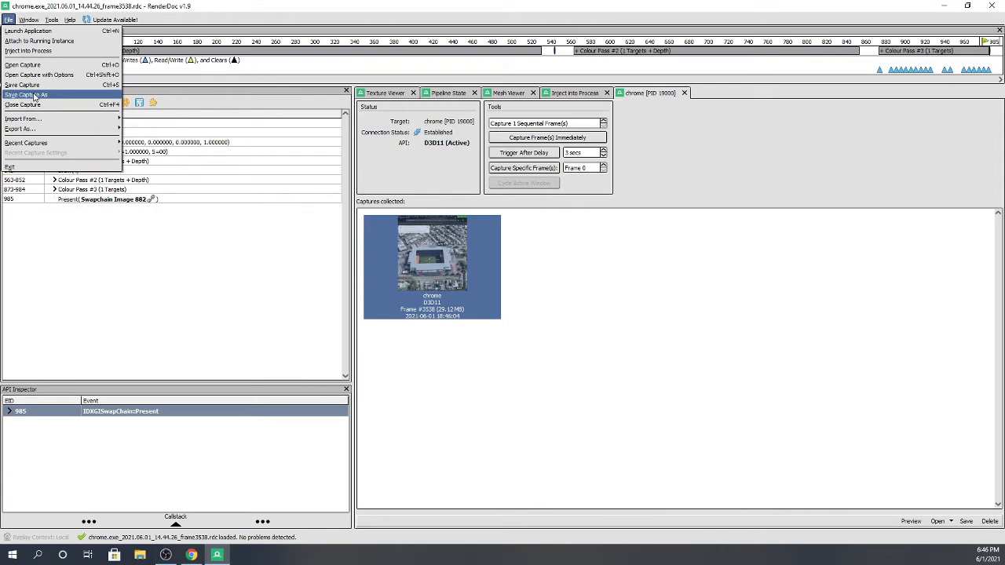
pyautogui.click(35, 95)
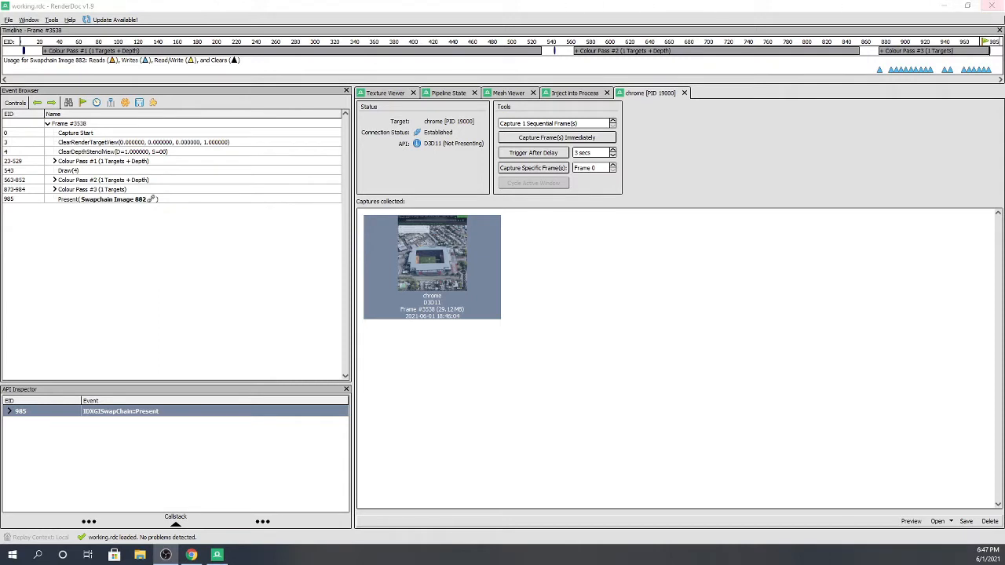
# - Close RenderDoc without saving the temporary capture again, and close Chrome
pyautogui.click(996, 5)
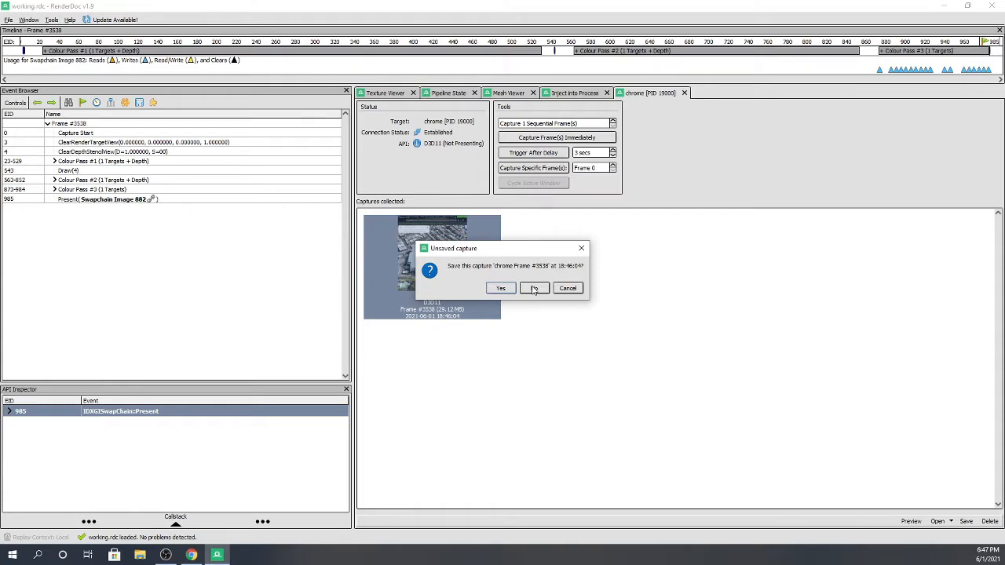
pyautogui.click(533, 289)
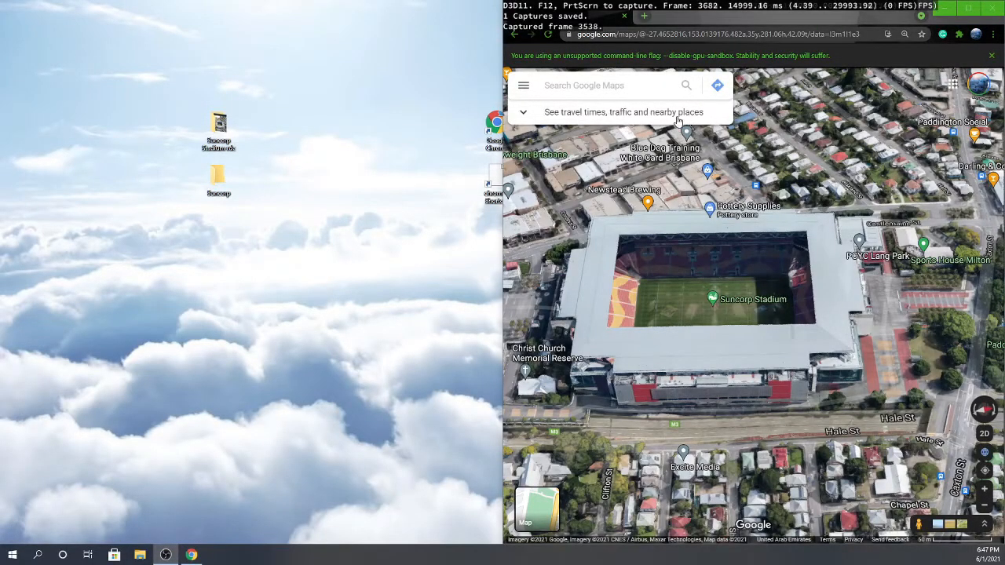
pyautogui.click(995, 8)
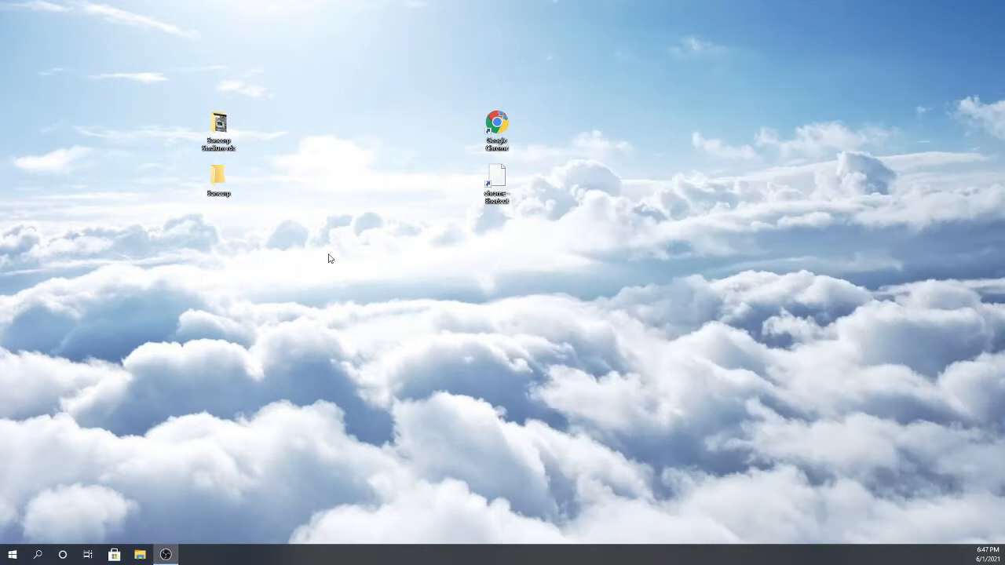
# - Launch Blender from the Windows search
pyautogui.click(37, 554)
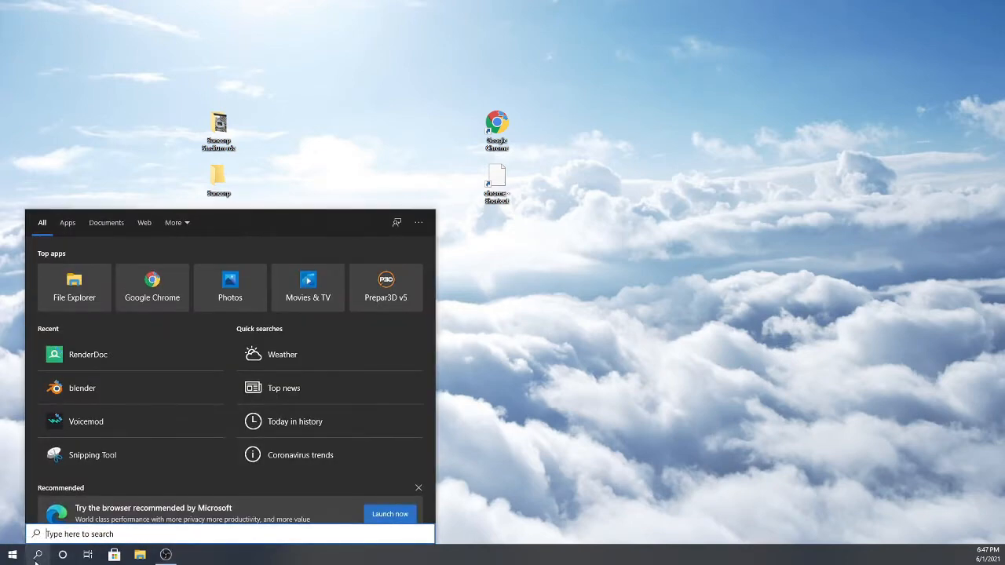
pyautogui.click(130, 388)
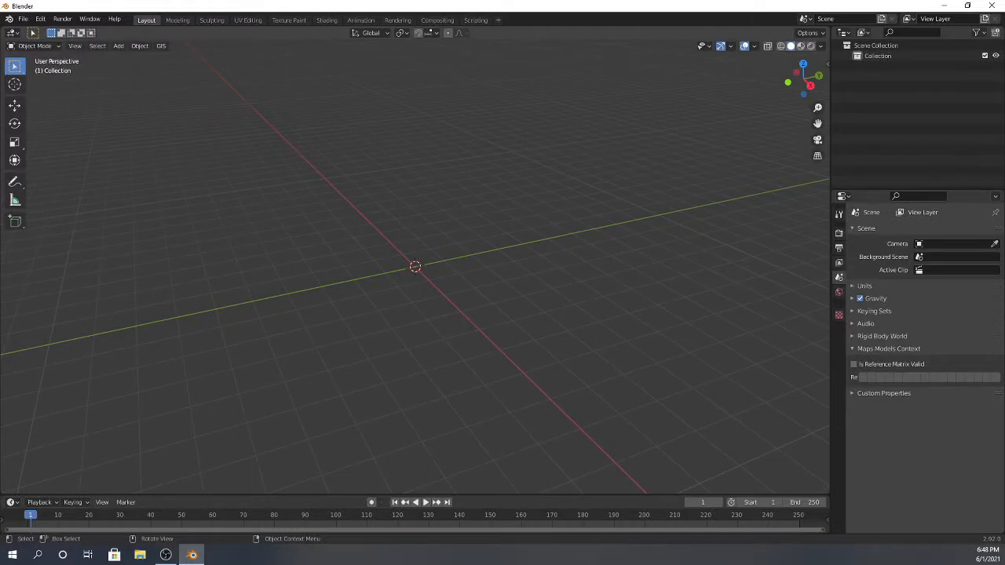
pyautogui.moveTo(381, 338)
pyautogui.mouseDown(button='middle')
pyautogui.moveTo(414, 350)
pyautogui.moveTo(392, 338)
pyautogui.mouseUp(button='middle')
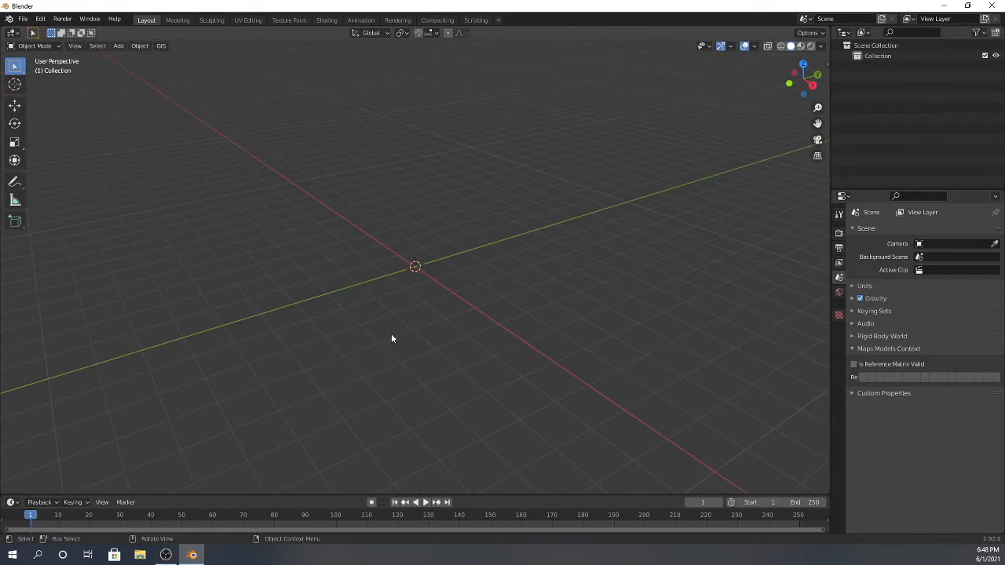
# - Look at the Add-ons preferences and the add-on installation file browser, and close both without installing anything
pyautogui.click(41, 20)
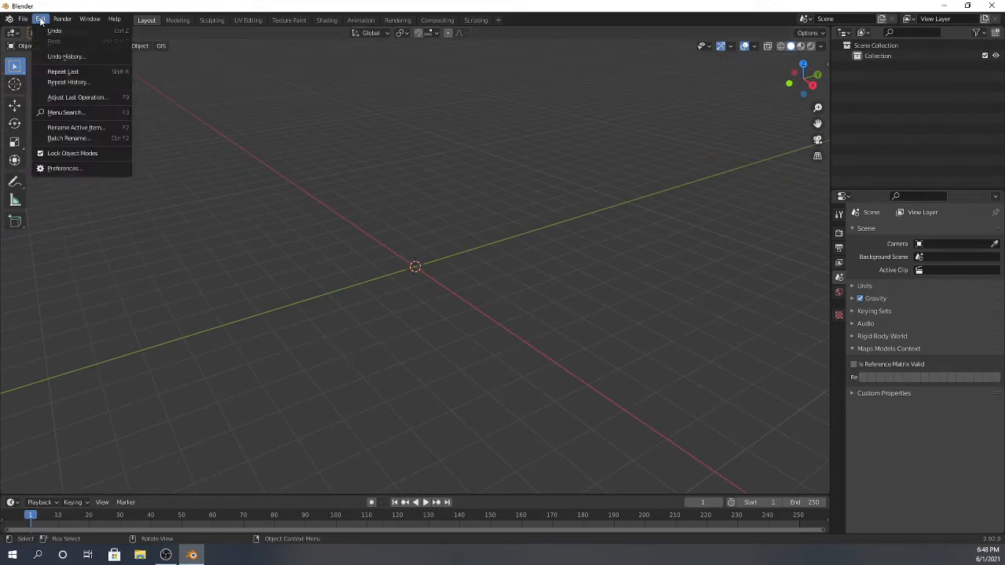
pyautogui.click(76, 168)
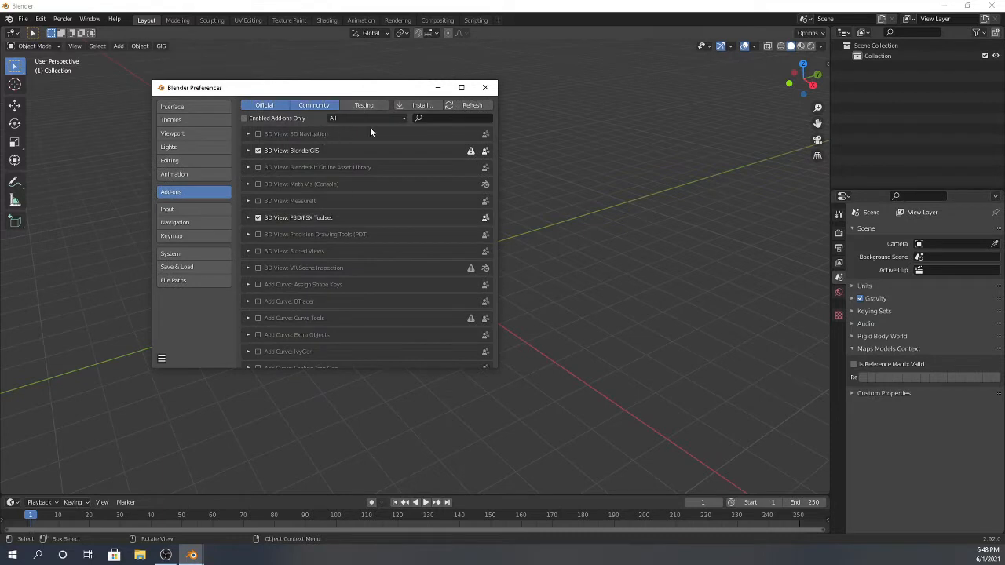
pyautogui.click(419, 105)
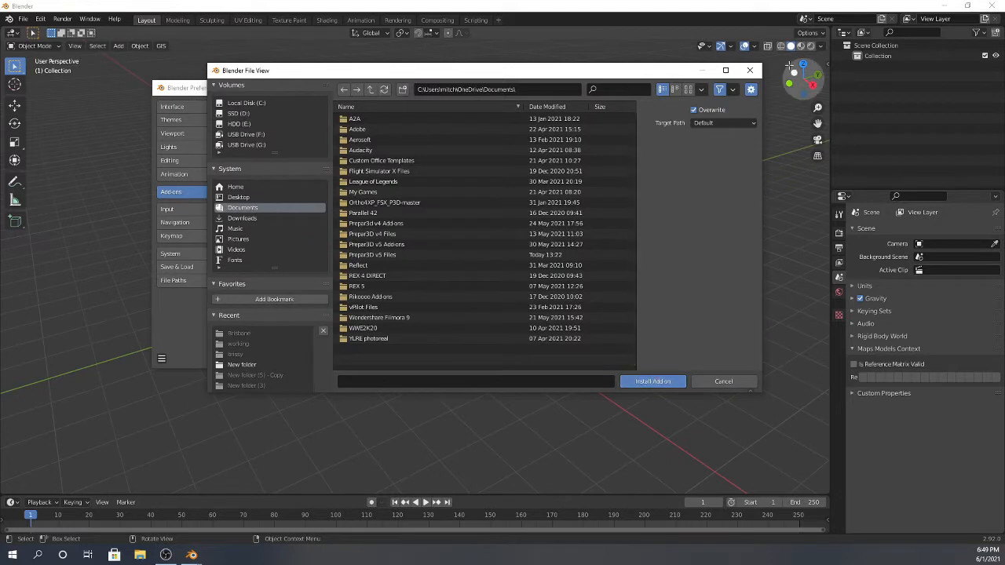
pyautogui.click(750, 70)
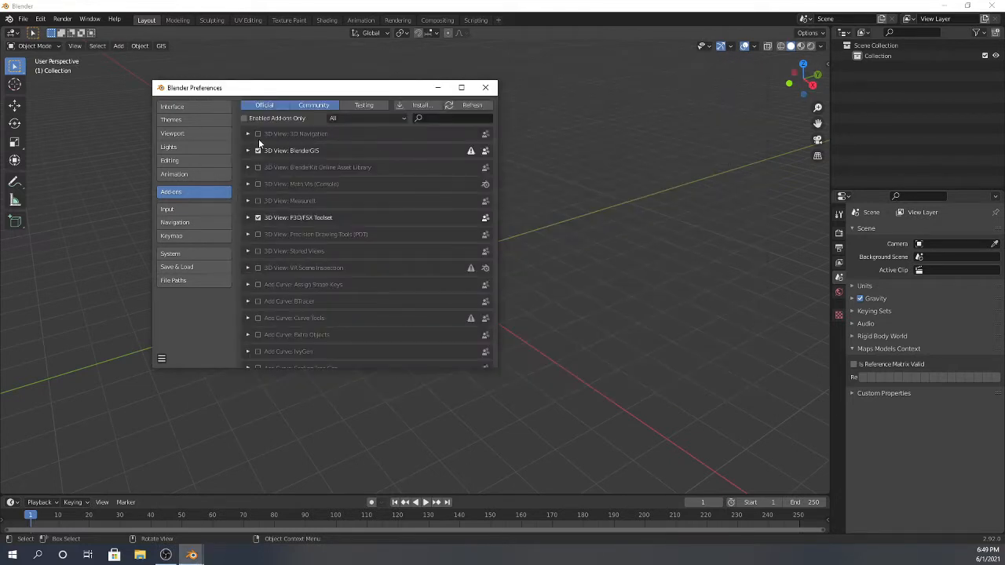
pyautogui.click(486, 87)
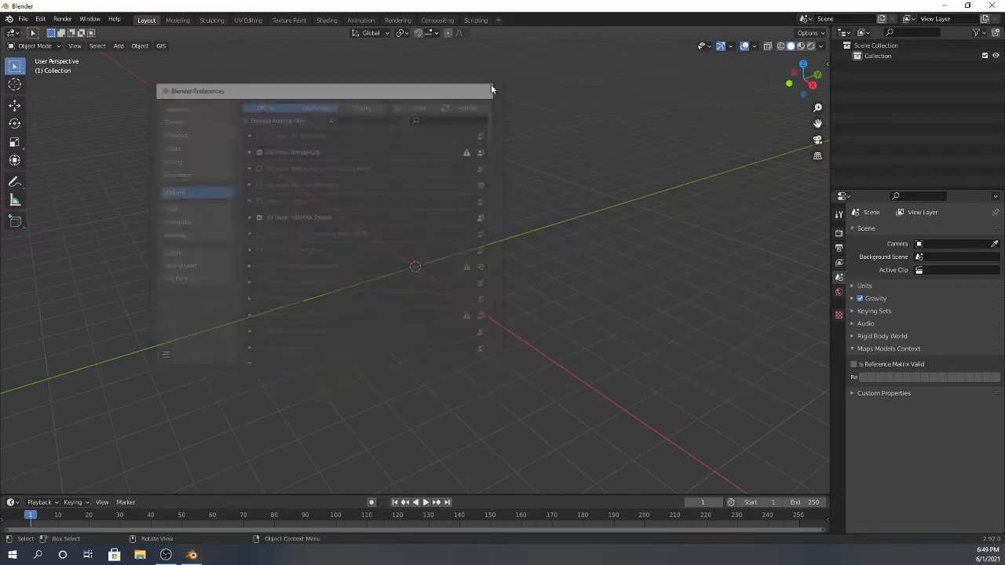
# - Import working.rdc from the Suncorp Stadium rdc folder on the Desktop as a Google Maps Capture
pyautogui.click(23, 19)
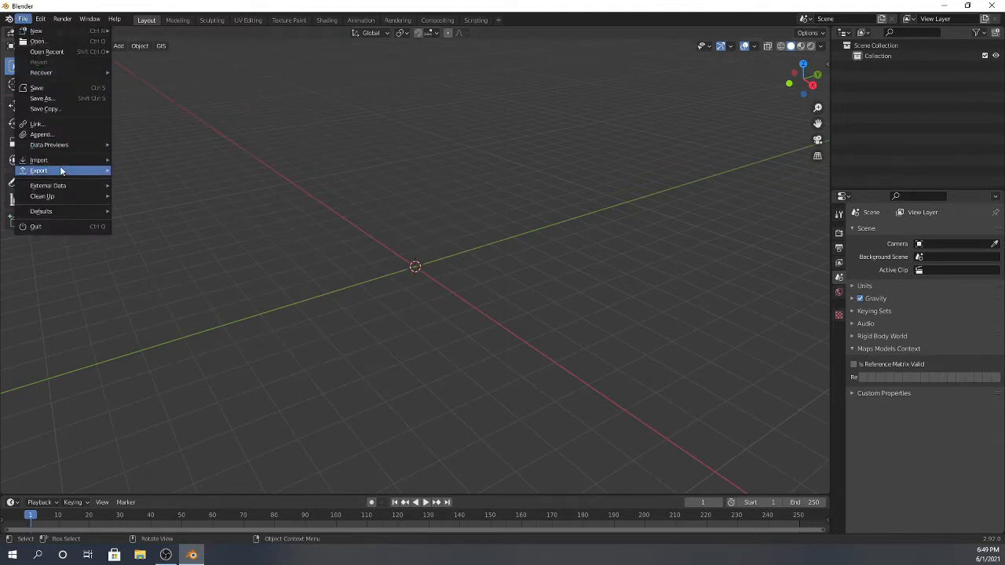
pyautogui.moveTo(69, 171)
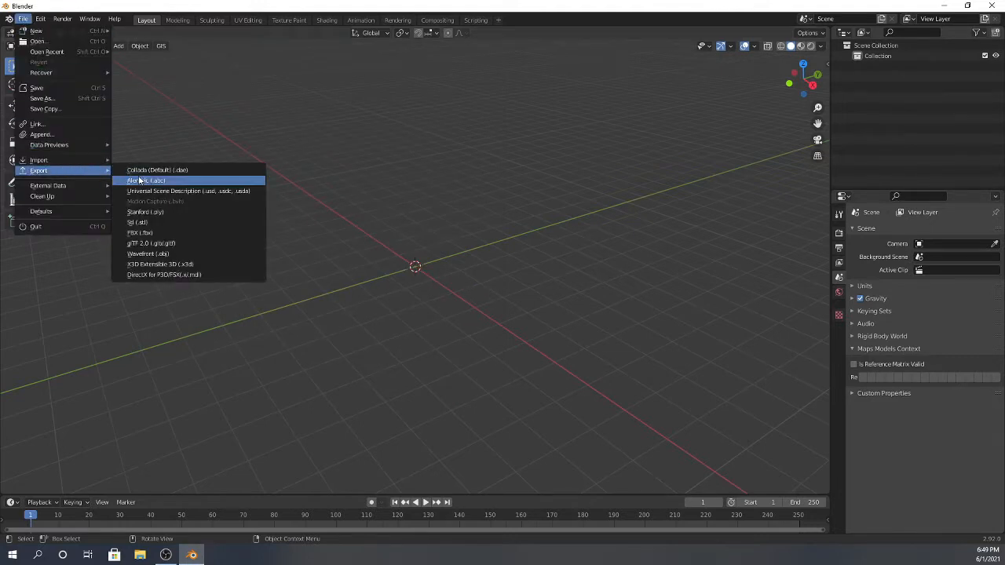
pyautogui.moveTo(100, 161)
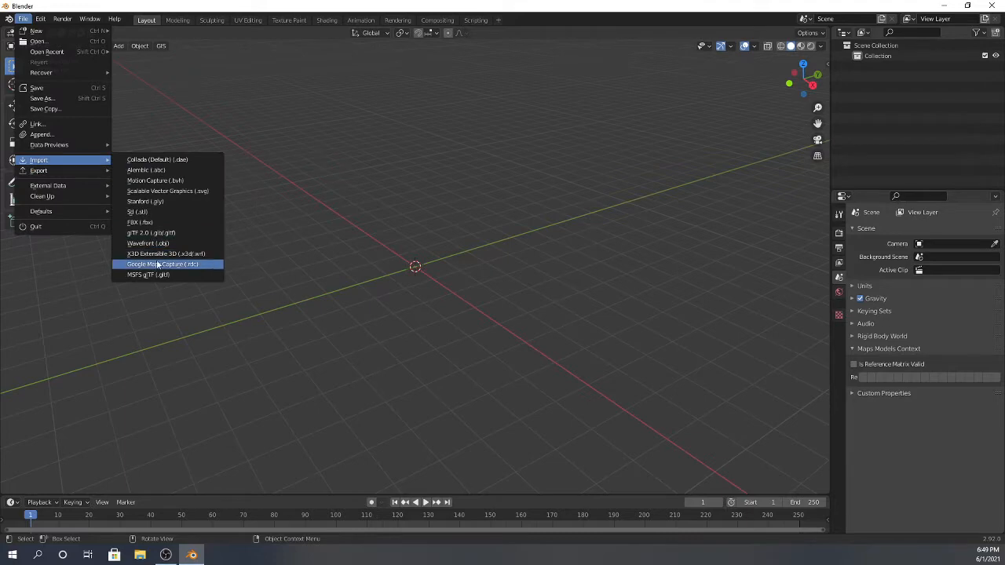
pyautogui.click(176, 265)
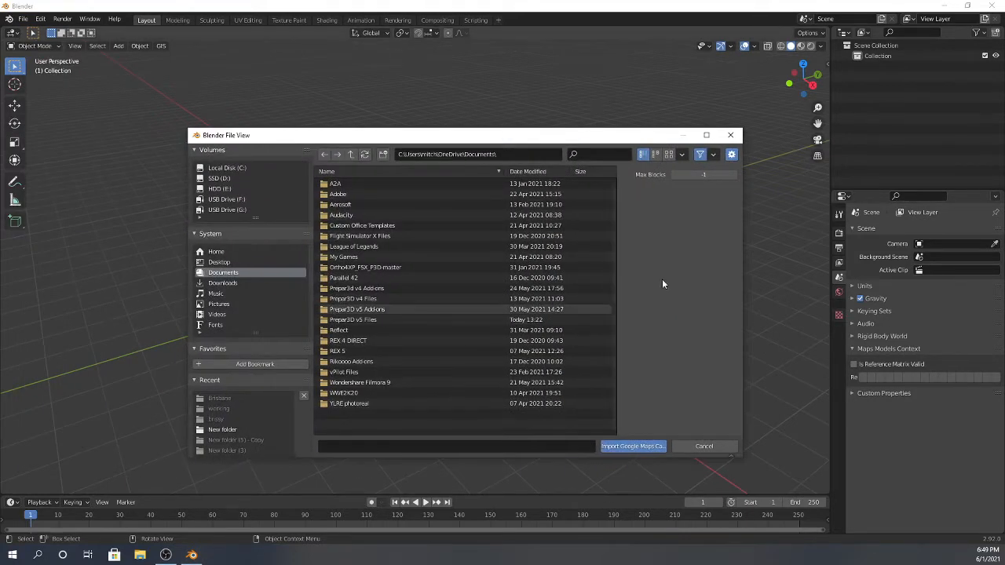
pyautogui.click(235, 262)
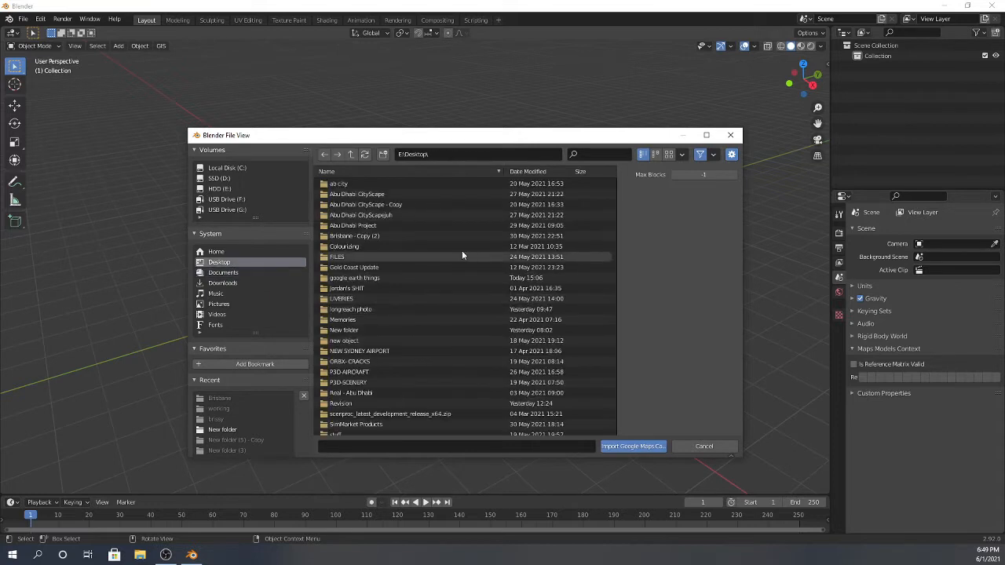
pyautogui.scroll(-2, 388, 325)
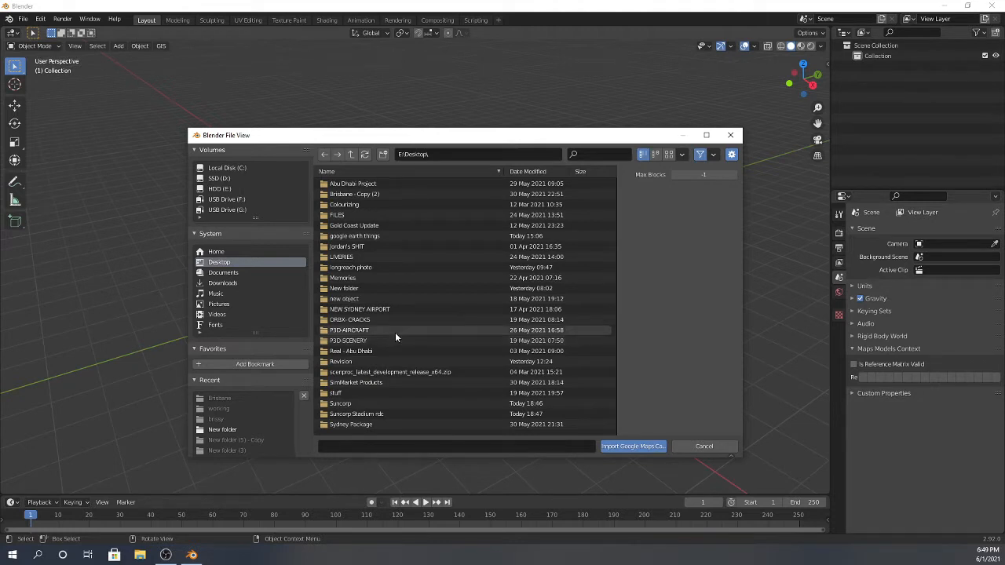
pyautogui.scroll(-1, 396, 334)
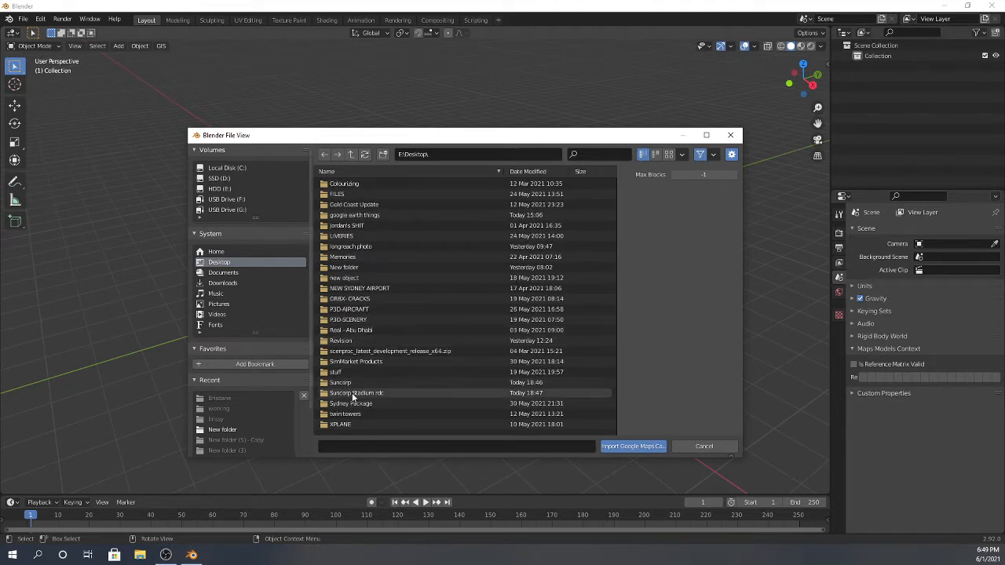
pyautogui.doubleClick(352, 392)
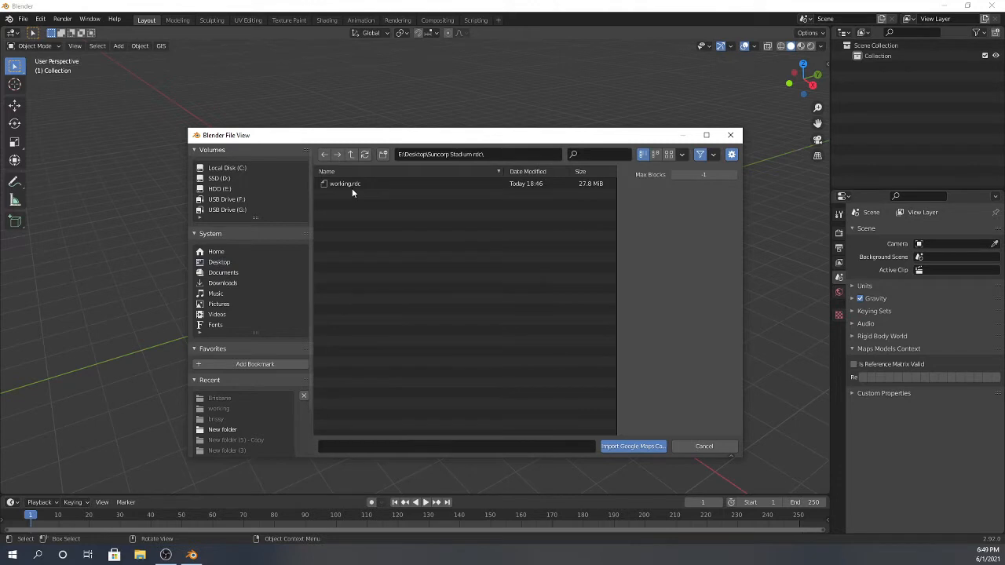
pyautogui.click(499, 183)
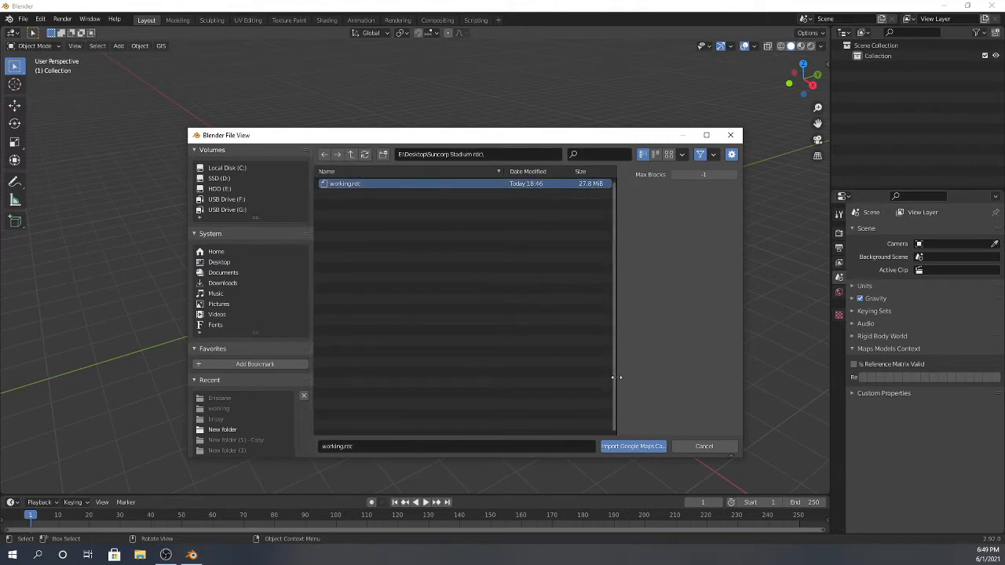
pyautogui.click(631, 446)
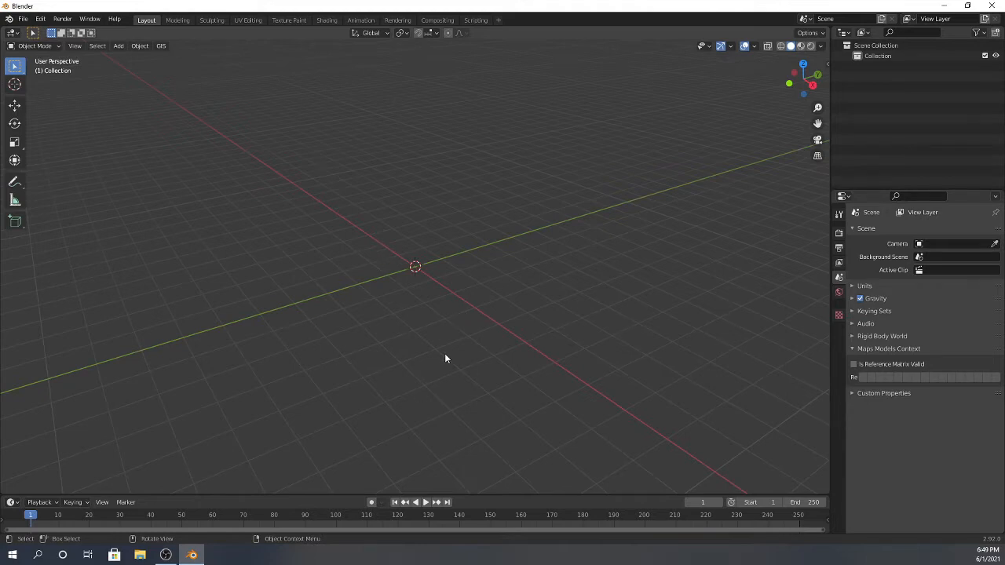
# - Switch the viewport to Material Preview shading for the imported stadium and its surroundings
pyautogui.moveTo(439, 357); pyautogui.dragTo(428, 289, button='middle')
pyautogui.scroll(6, 398, 167)
pyautogui.moveTo(816, 121); pyautogui.dragTo(904, 229)
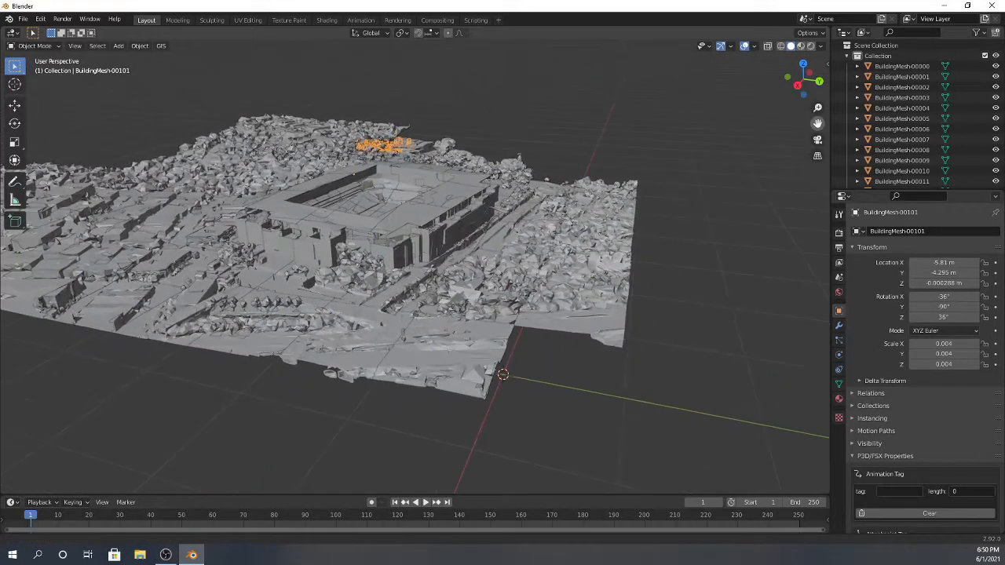
pyautogui.click(801, 45)
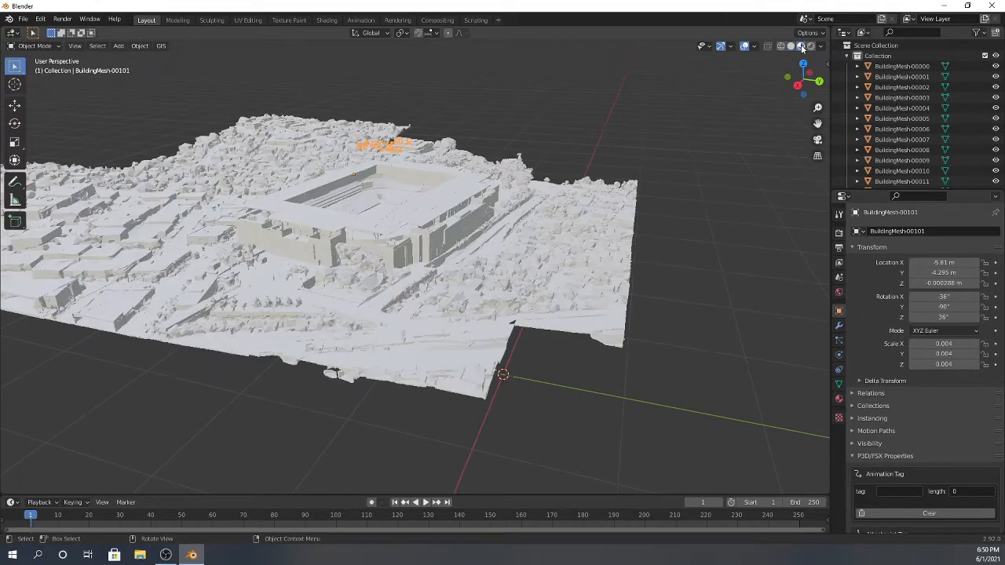
# - Examine the textured stadium, its roof and the surrounding streets from several sides
pyautogui.moveTo(535, 192)
pyautogui.mouseDown(button='middle')
pyautogui.moveTo(359, 186)
pyautogui.moveTo(444, 202)
pyautogui.moveTo(530, 243)
pyautogui.moveTo(598, 231)
pyautogui.moveTo(498, 173)
pyautogui.moveTo(455, 249)
pyautogui.moveTo(454, 223)
pyautogui.moveTo(436, 227)
pyautogui.moveTo(432, 209)
pyautogui.moveTo(454, 313)
pyautogui.moveTo(517, 208)
pyautogui.moveTo(506, 291)
pyautogui.moveTo(501, 256)
pyautogui.moveTo(480, 276)
pyautogui.moveTo(433, 286)
pyautogui.moveTo(447, 322)
pyautogui.moveTo(476, 340)
pyautogui.moveTo(469, 370)
pyautogui.moveTo(501, 323)
pyautogui.moveTo(562, 274)
pyautogui.moveTo(520, 304)
pyautogui.moveTo(539, 301)
pyautogui.mouseUp(button='middle')
pyautogui.scroll(-4, 550, 311)
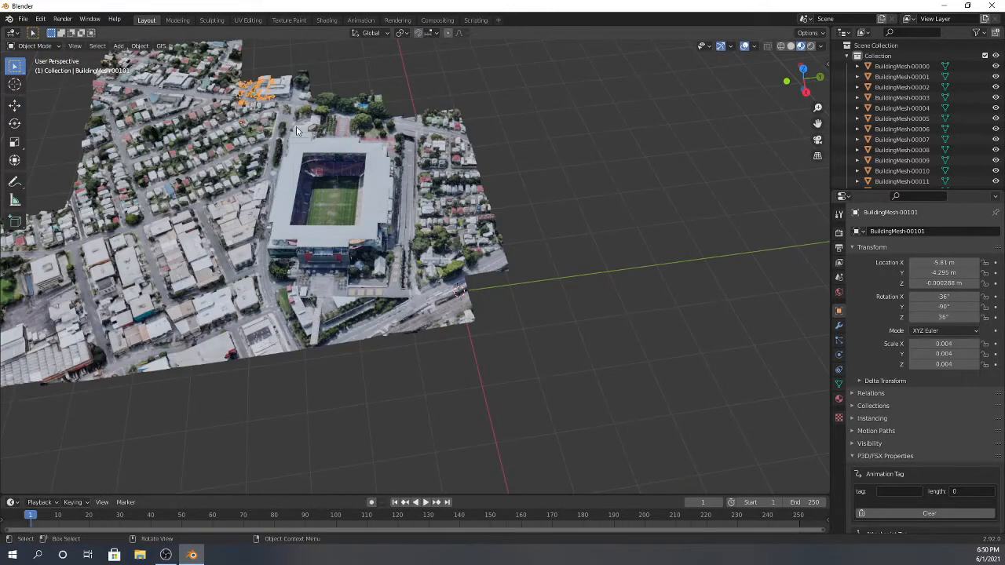
pyautogui.moveTo(560, 373); pyautogui.dragTo(605, 234, button='middle')
pyautogui.scroll(5, 603, 230)
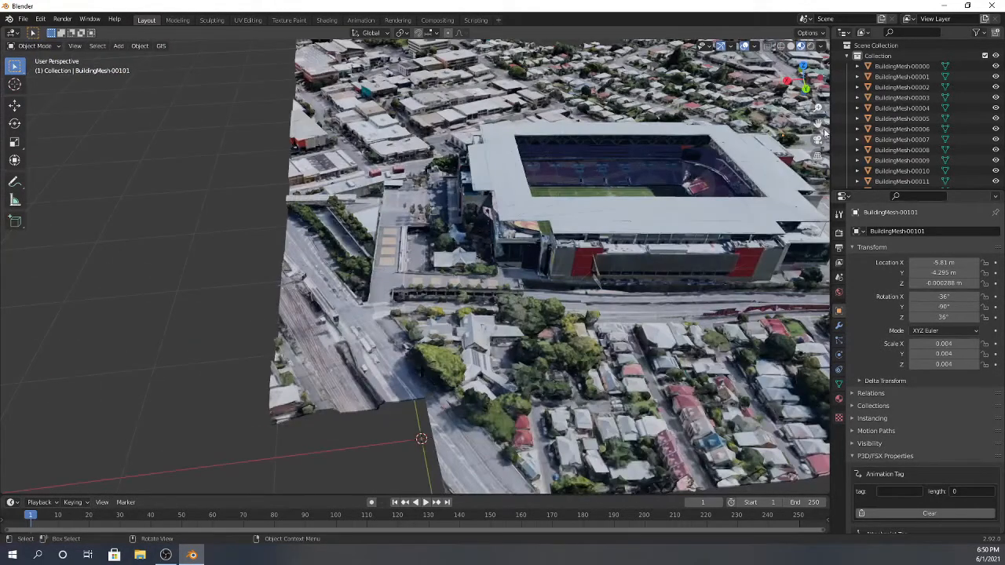
pyautogui.moveTo(820, 121); pyautogui.dragTo(349, 292)
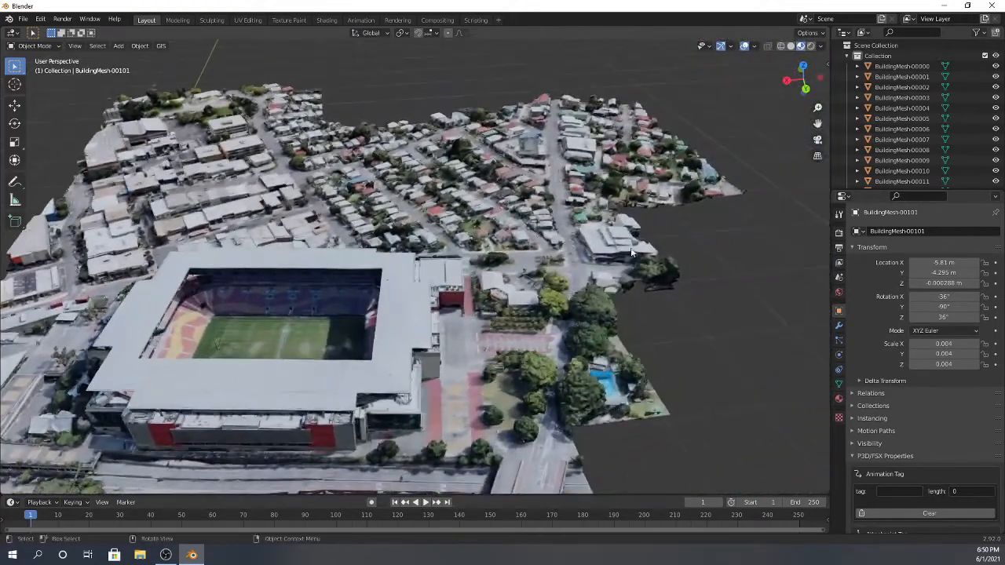
pyautogui.scroll(4, 348, 292)
pyautogui.moveTo(487, 283); pyautogui.dragTo(421, 290, button='middle')
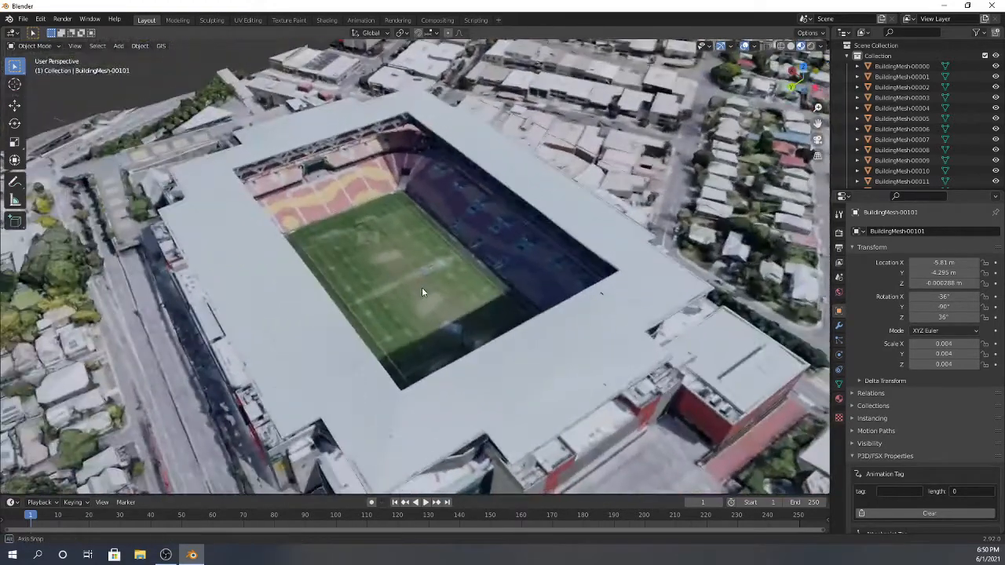
pyautogui.scroll(1, 420, 288)
pyautogui.scroll(3, 419, 286)
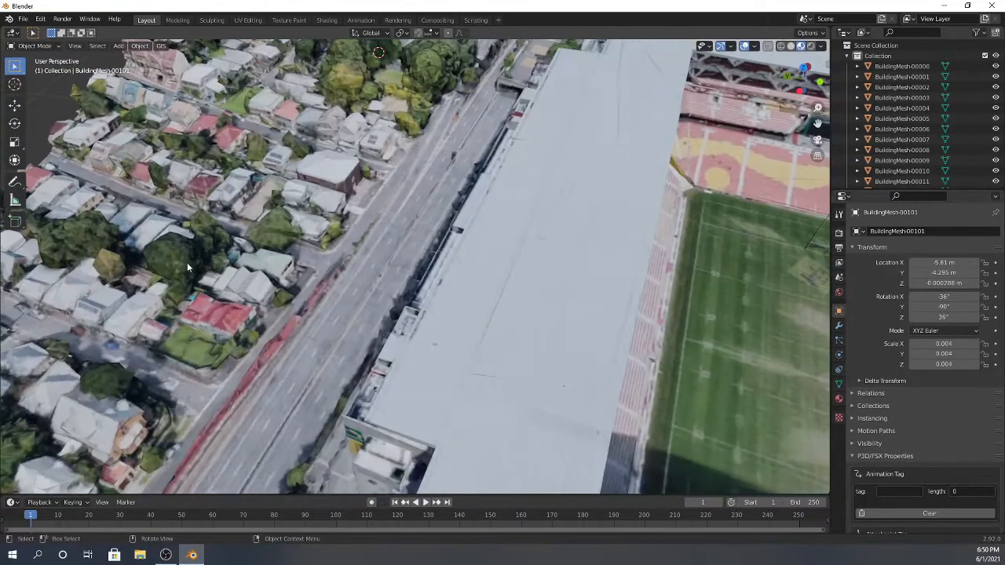
pyautogui.moveTo(187, 262); pyautogui.dragTo(168, 208, button='middle')
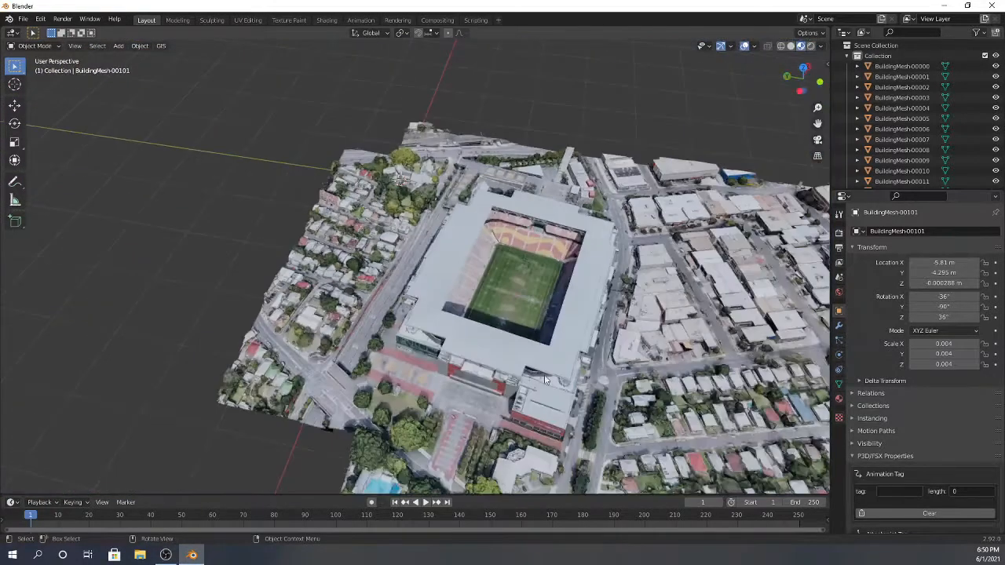
pyautogui.moveTo(455, 345); pyautogui.dragTo(491, 377, button='middle')
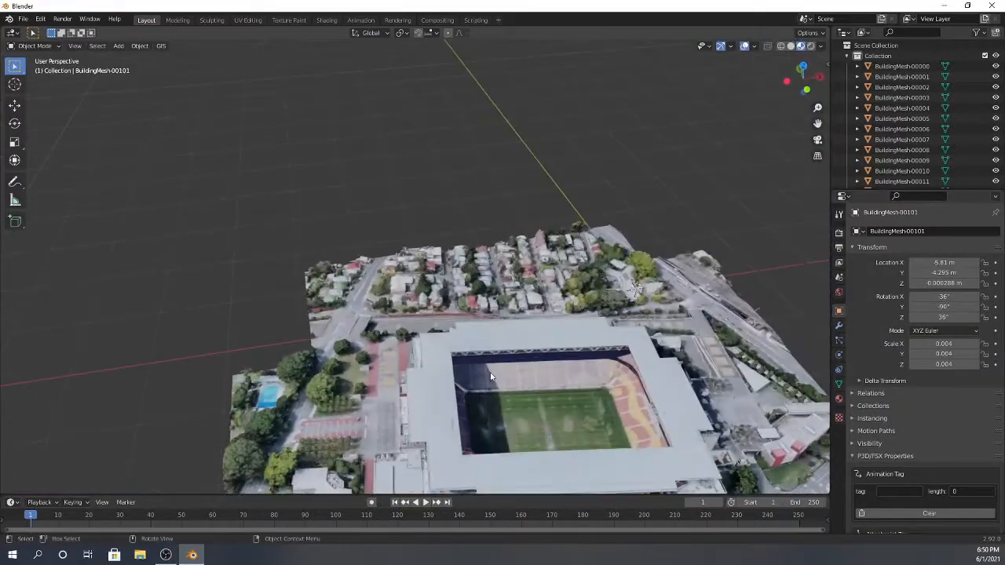
# - Examine the stadium's pitch, stands and outer facade up close for model and texture quality
pyautogui.moveTo(817, 123); pyautogui.dragTo(727, 18)
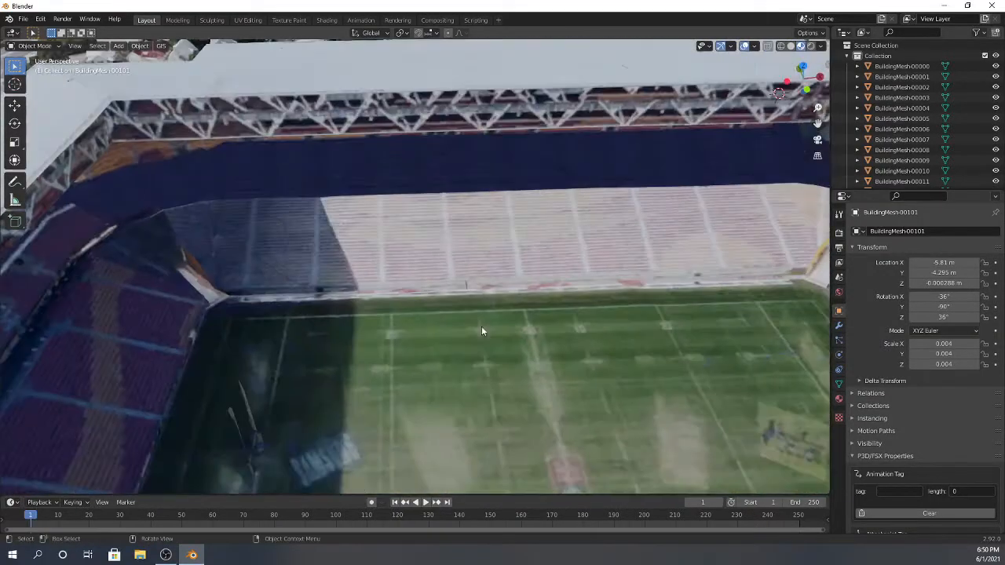
pyautogui.moveTo(481, 328); pyautogui.dragTo(553, 398, button='middle')
pyautogui.scroll(2, 430, 334)
pyautogui.scroll(-7, 437, 305)
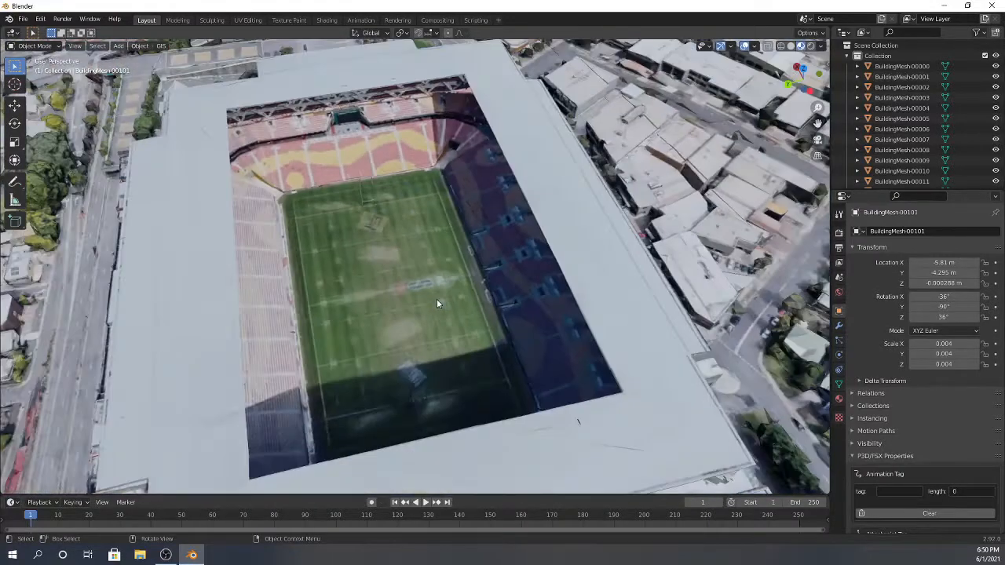
pyautogui.scroll(-5, 437, 300)
pyautogui.moveTo(436, 299); pyautogui.dragTo(420, 357, button='middle')
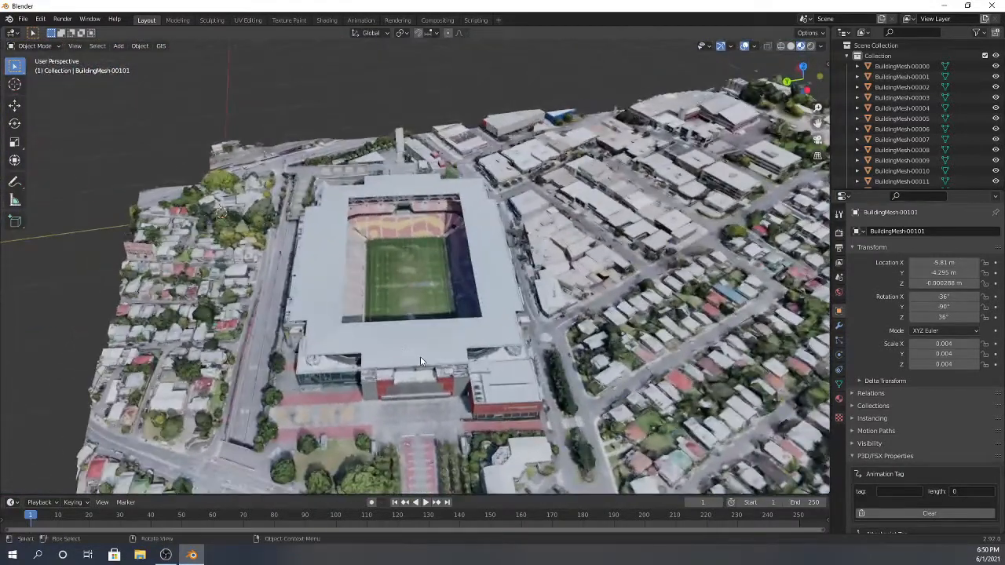
pyautogui.moveTo(427, 312); pyautogui.dragTo(533, 342, button='middle')
pyautogui.scroll(-4, 442, 312)
pyautogui.scroll(5, 396, 346)
pyautogui.scroll(-5, 419, 350)
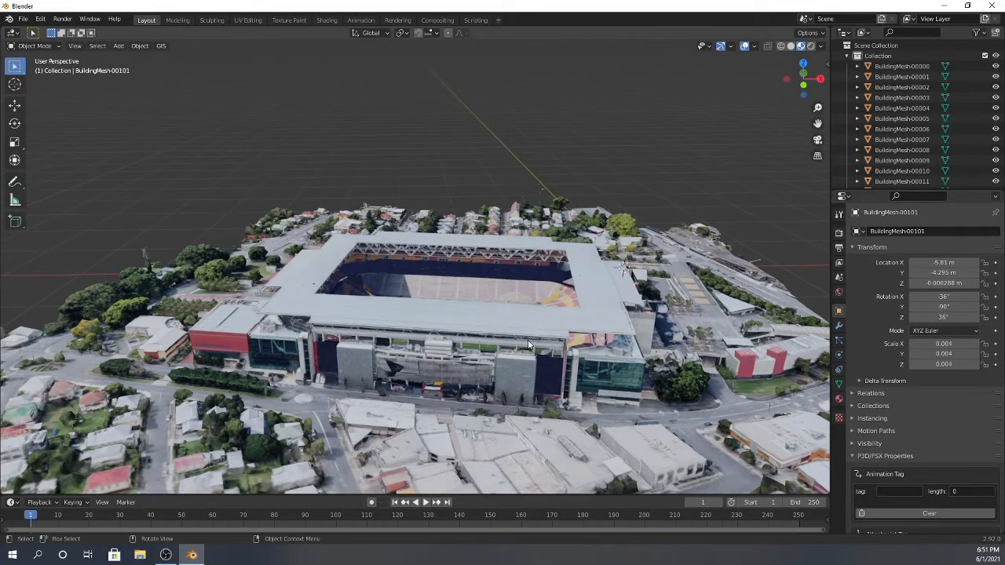
pyautogui.moveTo(493, 325); pyautogui.dragTo(511, 307, button='middle')
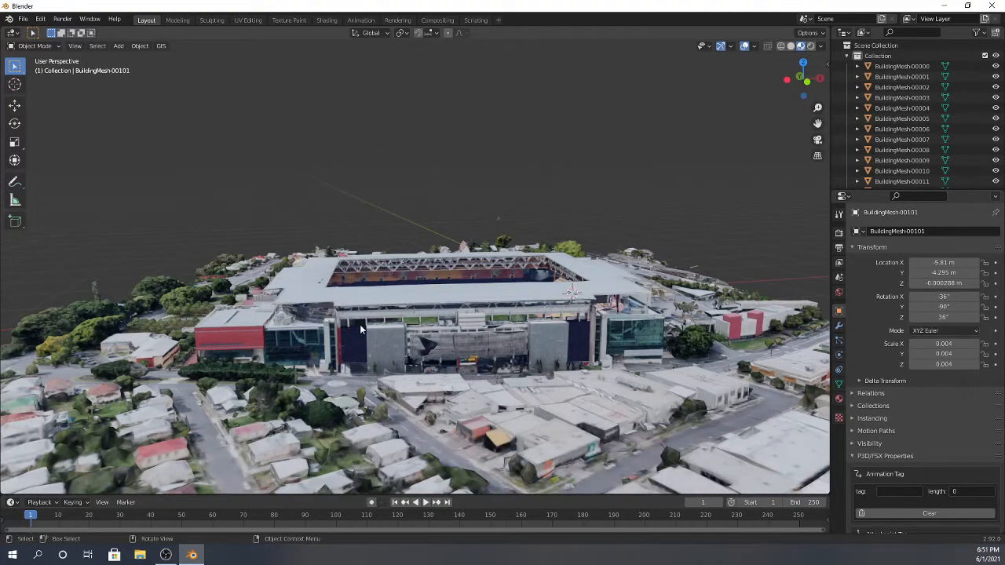
# - Box-select all the imported building meshes, covering the stadium and the whole surrounding area
pyautogui.moveTo(476, 278); pyautogui.dragTo(446, 345, button='middle')
pyautogui.scroll(-1, 417, 339)
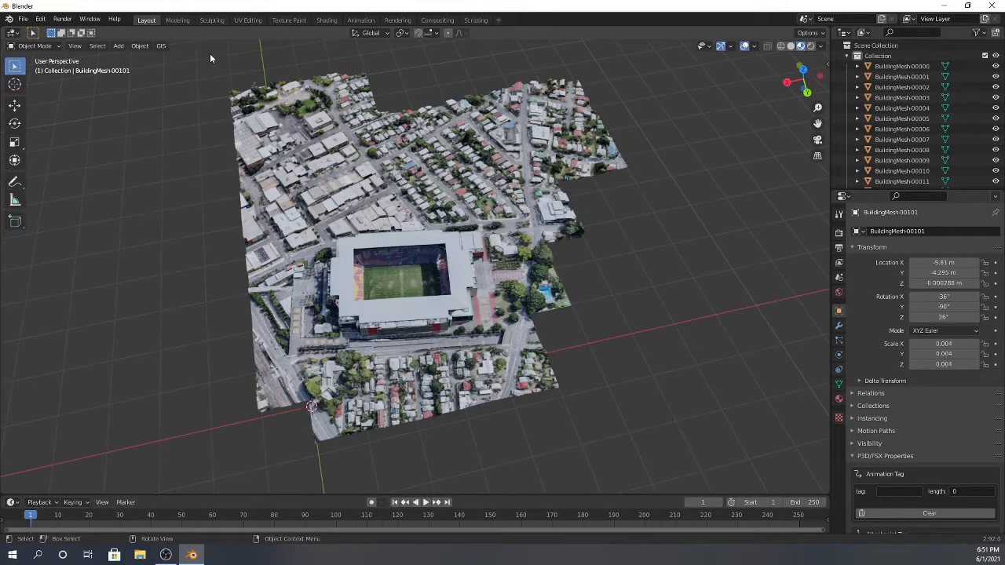
pyautogui.moveTo(200, 49); pyautogui.dragTo(277, 99)
pyautogui.moveTo(187, 48); pyautogui.dragTo(687, 481)
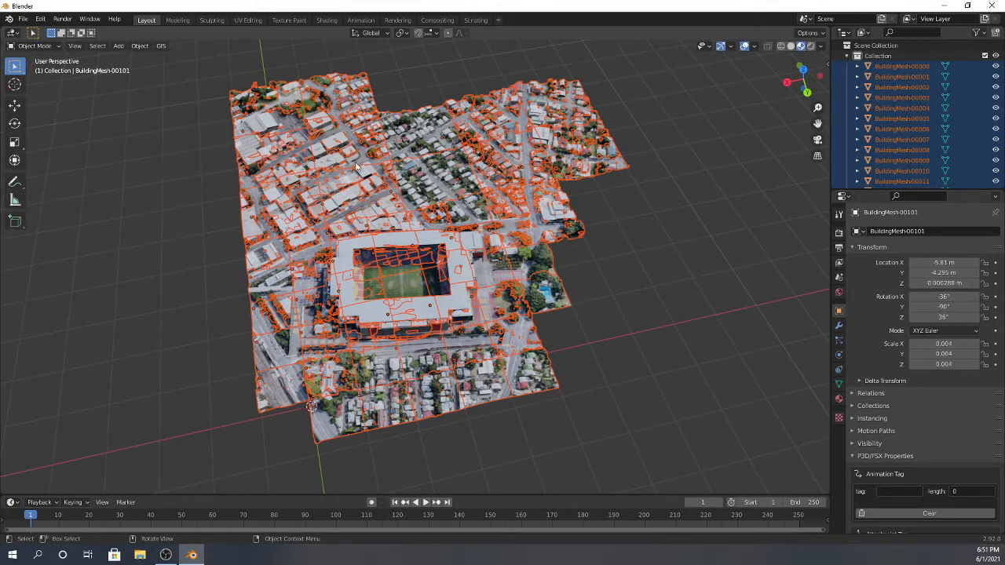
# - Enter Edit Mode for all the selected building meshes and turn on X-ray display
pyautogui.press('Tab')
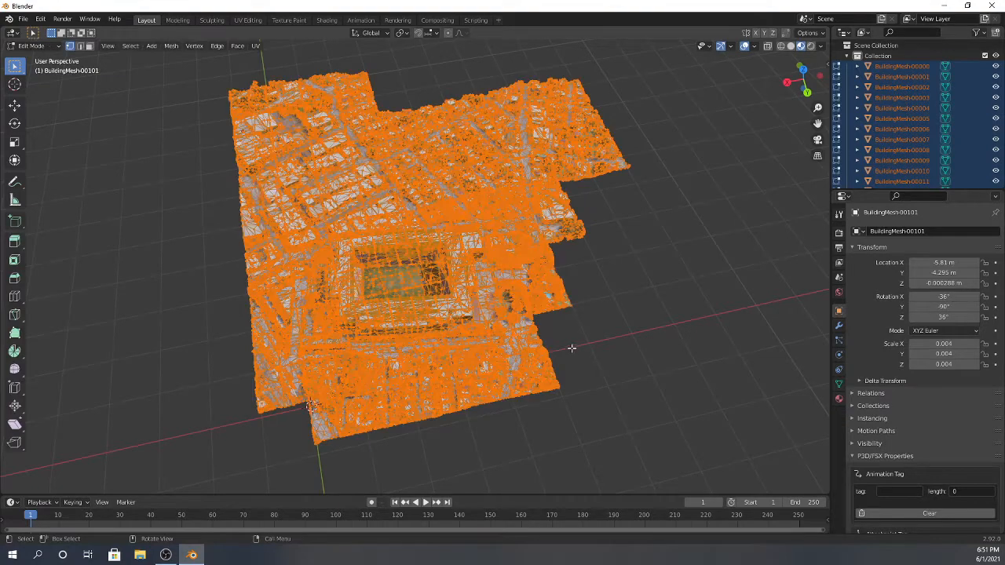
pyautogui.moveTo(571, 348); pyautogui.dragTo(566, 370, button='middle')
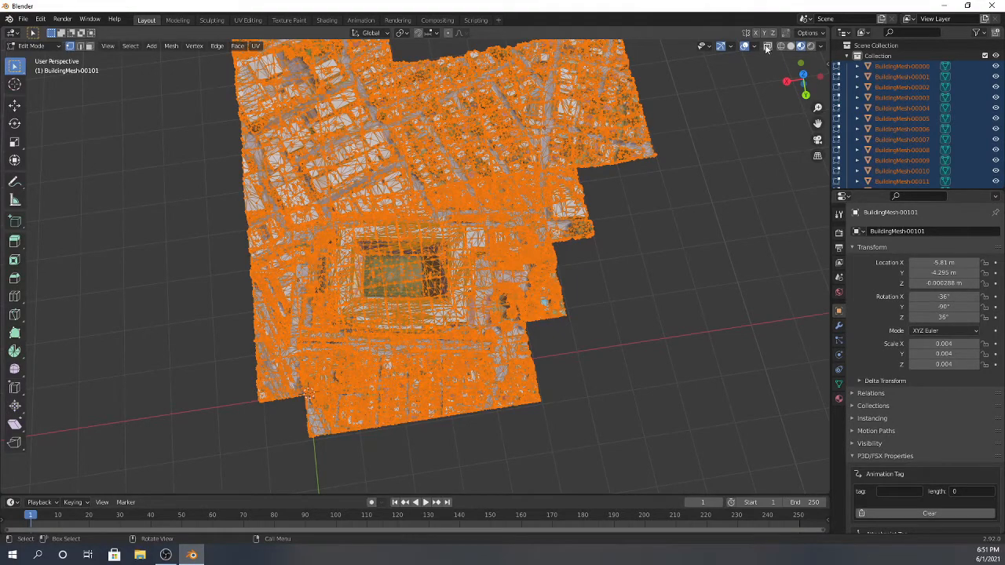
pyautogui.click(766, 46)
pyautogui.moveTo(487, 388); pyautogui.dragTo(487, 396, button='middle')
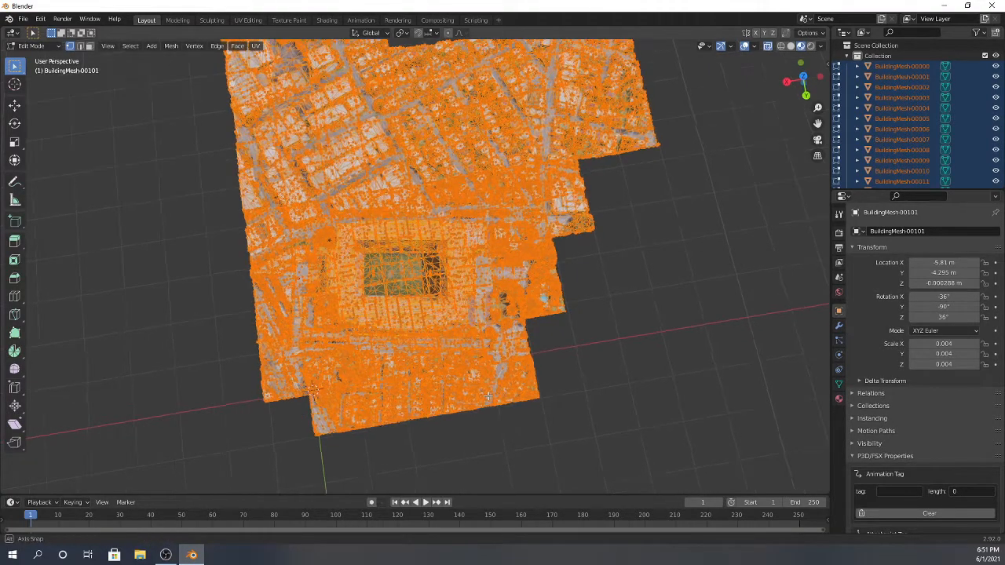
# - Clear the vertex selection across all the building meshes, using a box selection started beside the road south of the stadium
pyautogui.scroll(4, 489, 386)
pyautogui.scroll(-2, 567, 309)
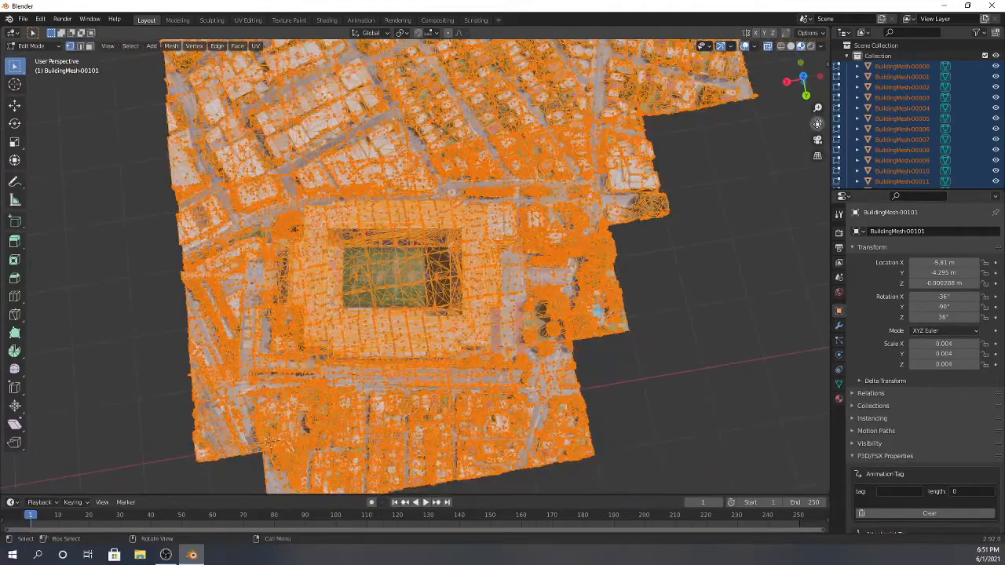
pyautogui.moveTo(817, 124); pyautogui.dragTo(824, 51)
pyautogui.scroll(3, 409, 375)
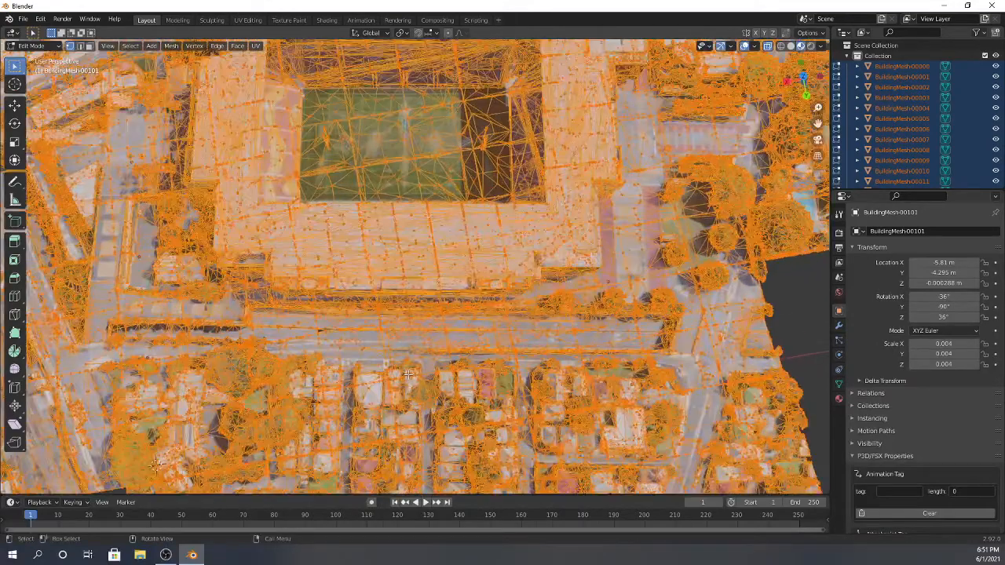
pyautogui.moveTo(409, 375); pyautogui.dragTo(422, 352, button='middle')
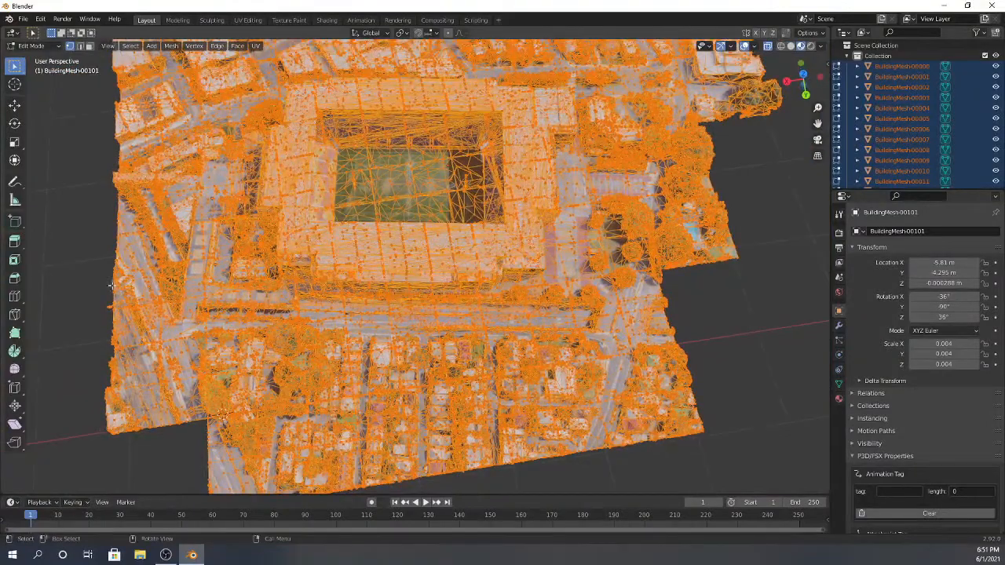
pyautogui.moveTo(111, 287); pyautogui.dragTo(187, 308, button='middle')
pyautogui.moveTo(103, 285); pyautogui.dragTo(187, 321)
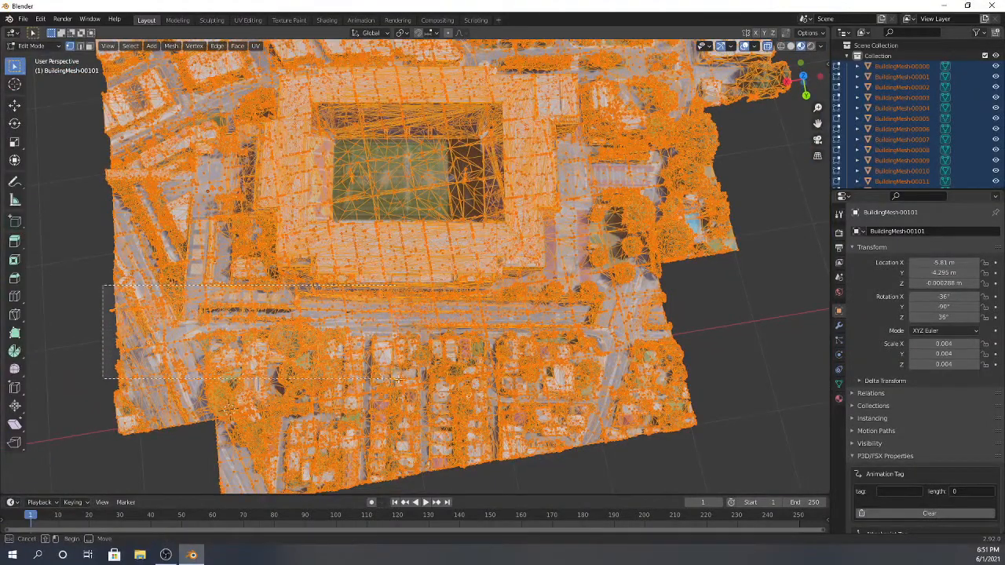
pyautogui.moveTo(396, 379); pyautogui.dragTo(90, 281)
pyautogui.moveTo(111, 289); pyautogui.dragTo(420, 289, button='middle')
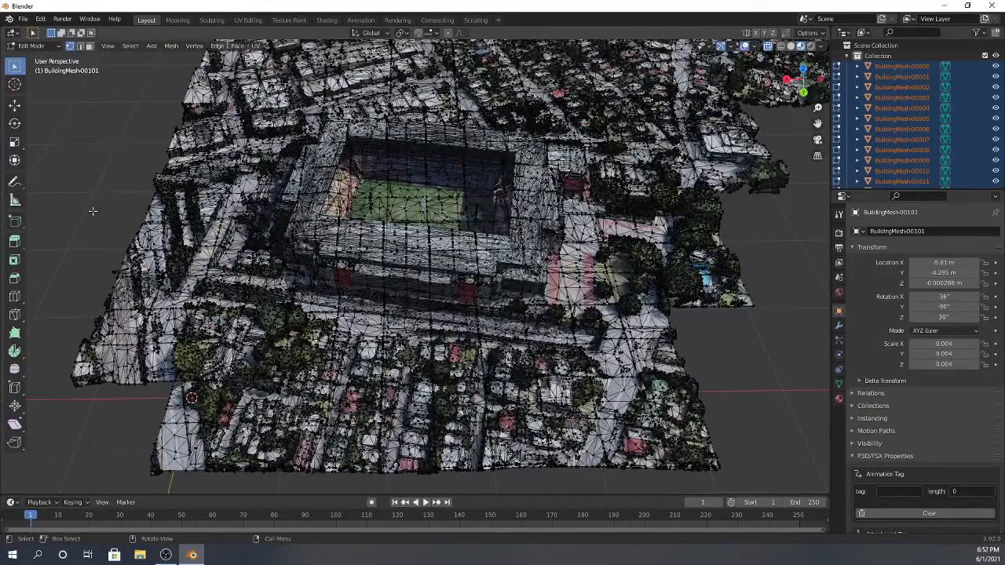
pyautogui.moveTo(321, 296)
pyautogui.mouseDown(button='middle')
pyautogui.moveTo(341, 297)
pyautogui.moveTo(335, 311)
pyautogui.moveTo(334, 301)
pyautogui.mouseUp(button='middle')
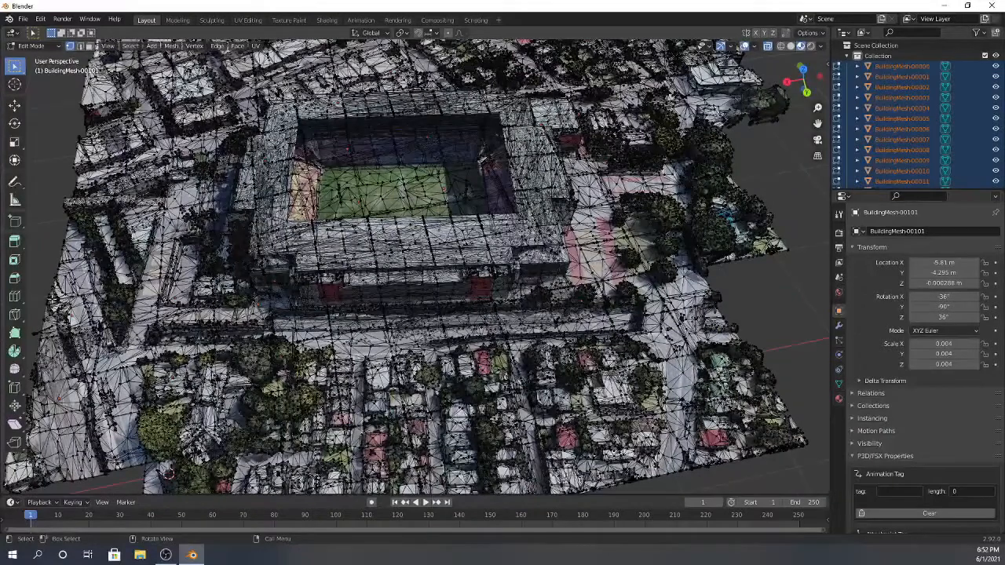
# - Box-select the road and houses south of the stadium across all the meshes and delete their vertices
pyautogui.moveTo(45, 300); pyautogui.dragTo(817, 503)
pyautogui.scroll(4, 391, 355)
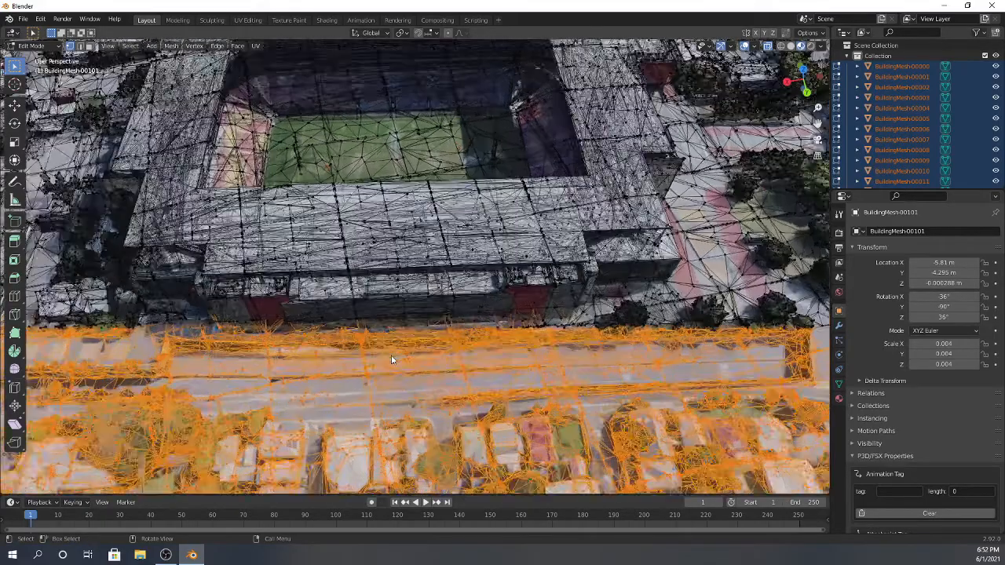
pyautogui.moveTo(391, 355)
pyautogui.mouseDown(button='middle')
pyautogui.moveTo(389, 380)
pyautogui.moveTo(388, 347)
pyautogui.mouseUp(button='middle')
pyautogui.press('x')
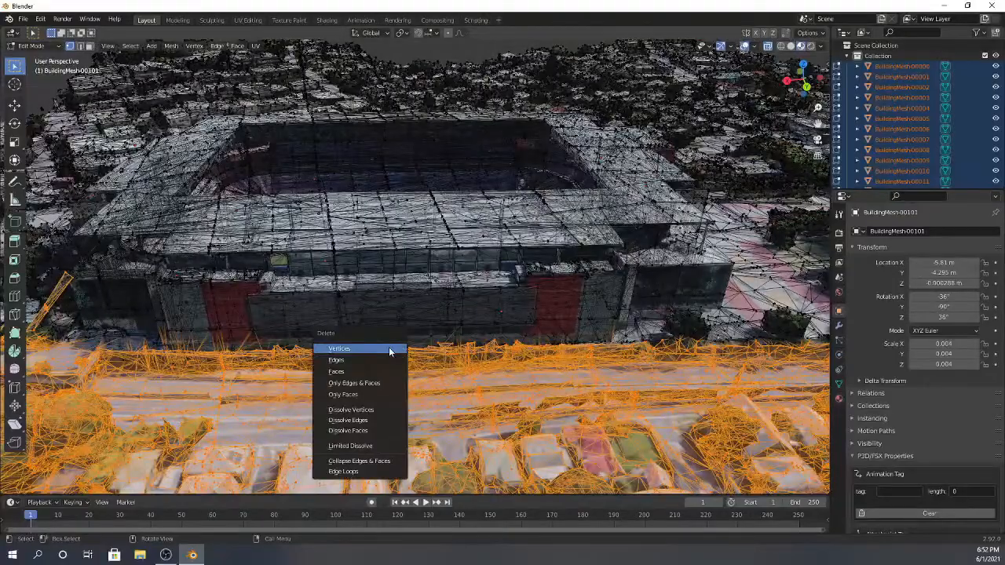
pyautogui.click(346, 350)
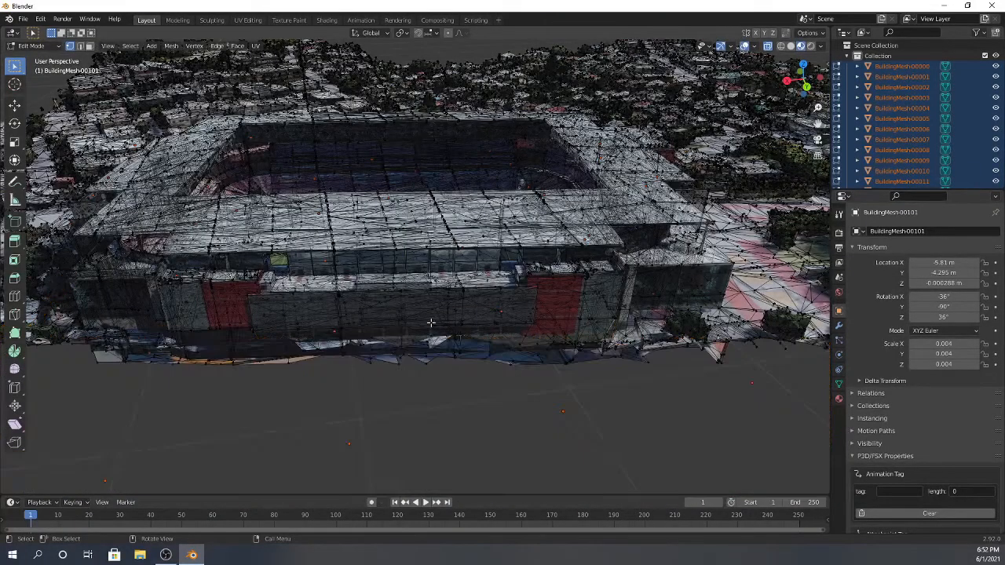
# - Box-select the trees, paths and buildings beyond the pink-paved plaza at the stadium's short end and delete their vertices
pyautogui.moveTo(393, 314); pyautogui.dragTo(361, 375, button='middle')
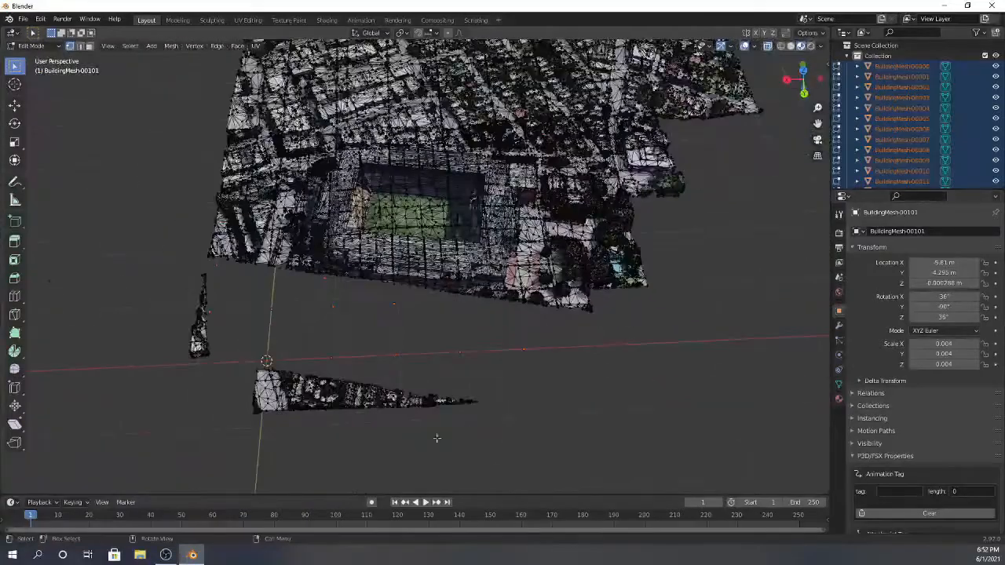
pyautogui.moveTo(563, 373); pyautogui.dragTo(381, 316, button='middle')
pyautogui.scroll(-2, 448, 314)
pyautogui.moveTo(561, 340); pyautogui.dragTo(525, 352, button='middle')
pyautogui.scroll(4, 555, 304)
pyautogui.moveTo(496, 395); pyautogui.dragTo(452, 372, button='middle')
pyautogui.moveTo(818, 124); pyautogui.dragTo(793, 2)
pyautogui.scroll(4, 493, 366)
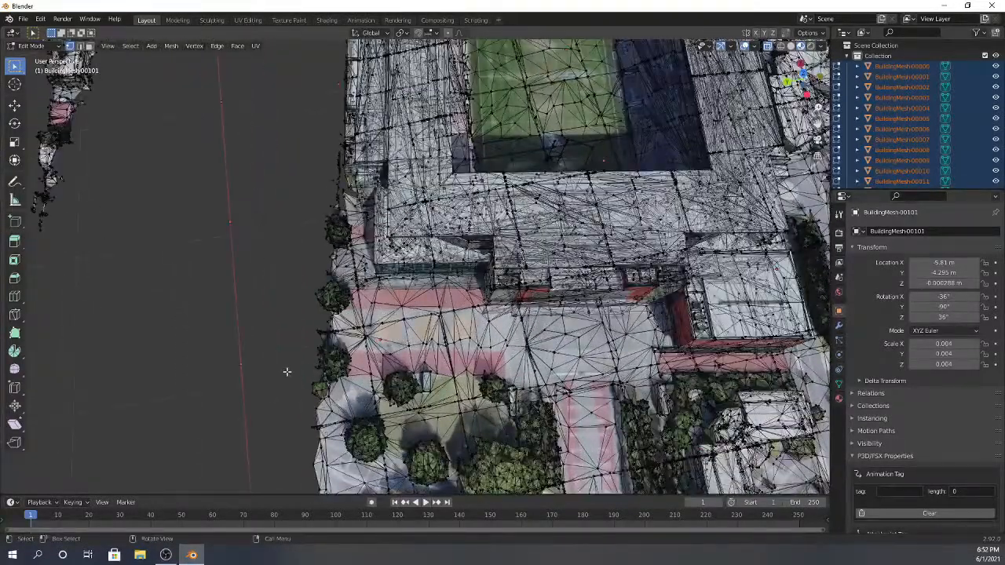
pyautogui.press('b')
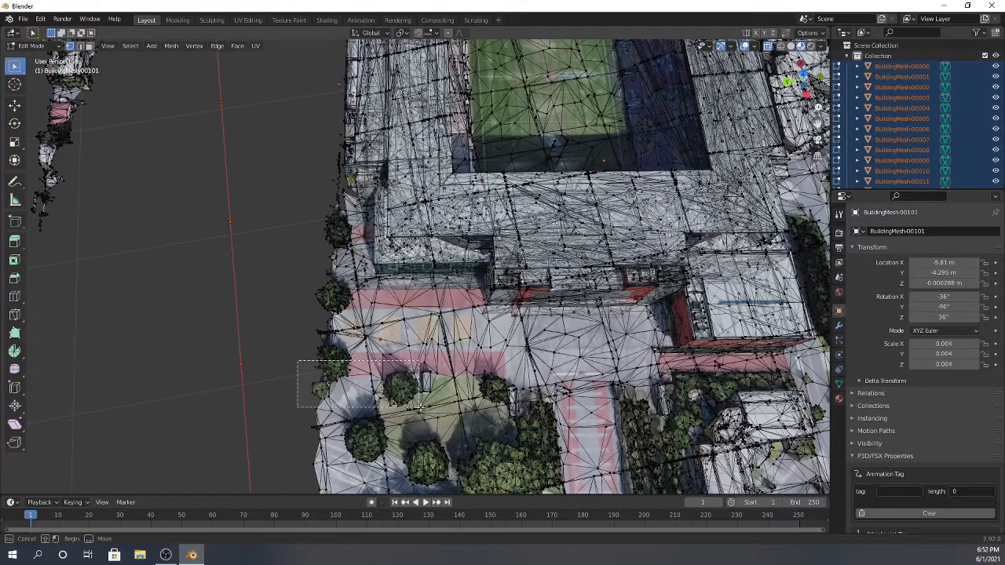
pyautogui.moveTo(244, 361); pyautogui.dragTo(298, 356)
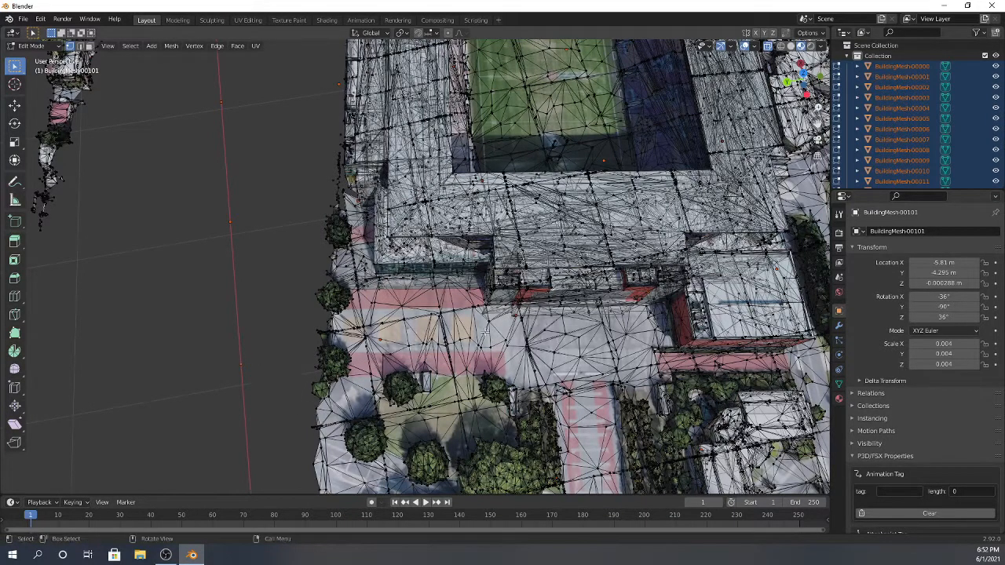
pyautogui.moveTo(801, 368); pyautogui.dragTo(245, 474)
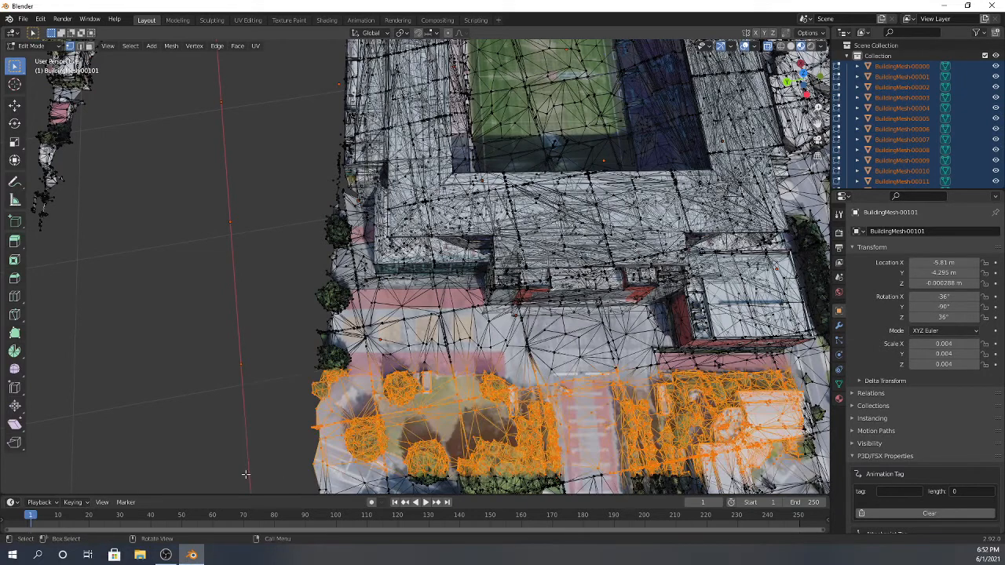
pyautogui.press('x')
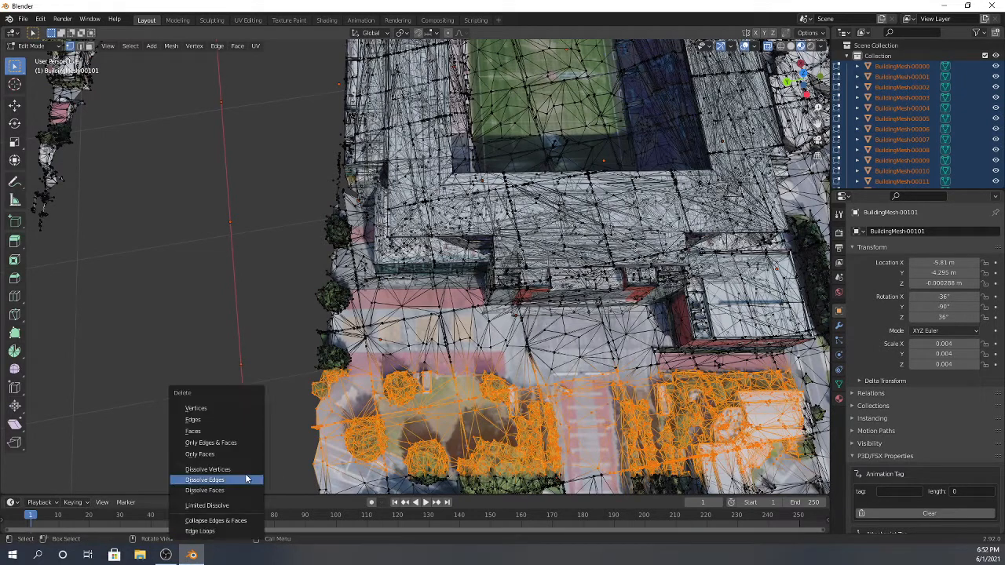
pyautogui.click(259, 406)
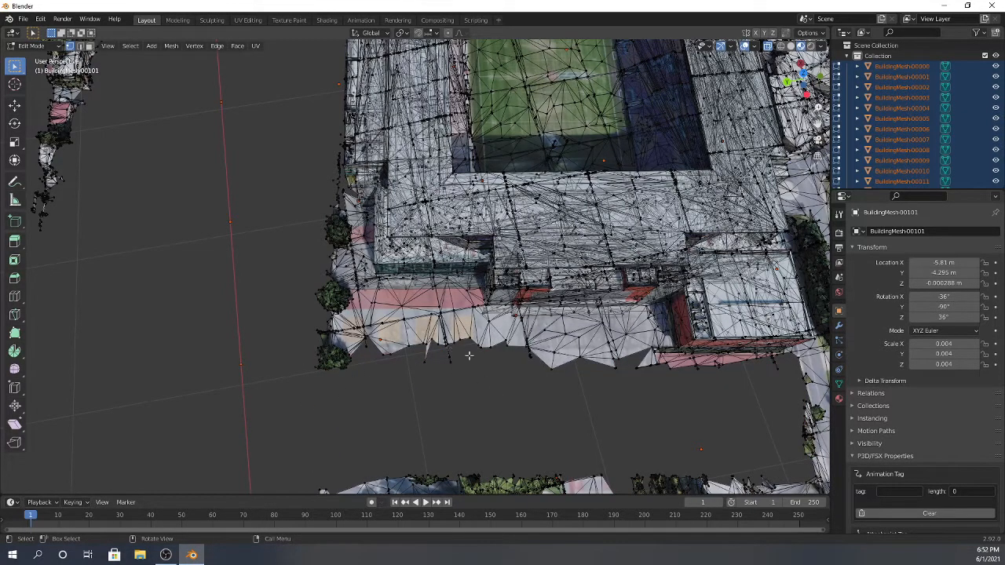
# - Examine the trimmed plaza edge and the terrain still surrounding the stadium from several angles
pyautogui.scroll(-5, 471, 318)
pyautogui.scroll(4, 518, 320)
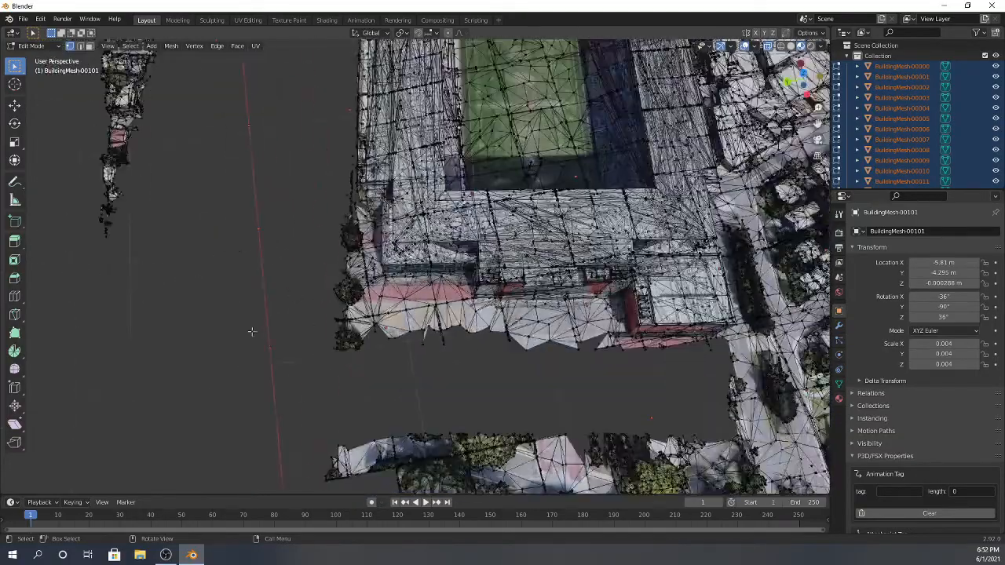
pyautogui.moveTo(252, 332); pyautogui.dragTo(349, 263, button='middle')
pyautogui.moveTo(818, 123); pyautogui.dragTo(624, 243)
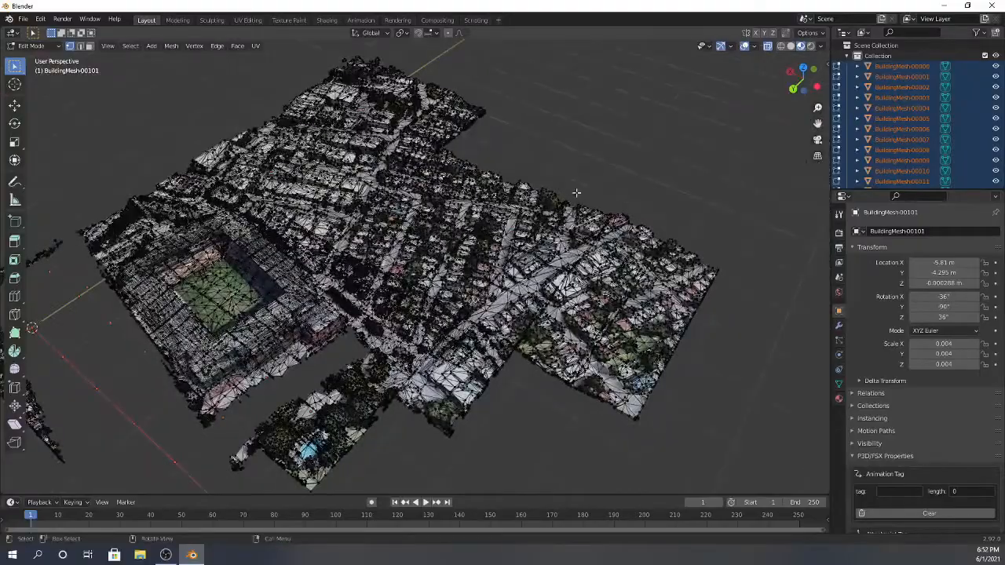
pyautogui.moveTo(576, 190); pyautogui.dragTo(441, 250, button='middle')
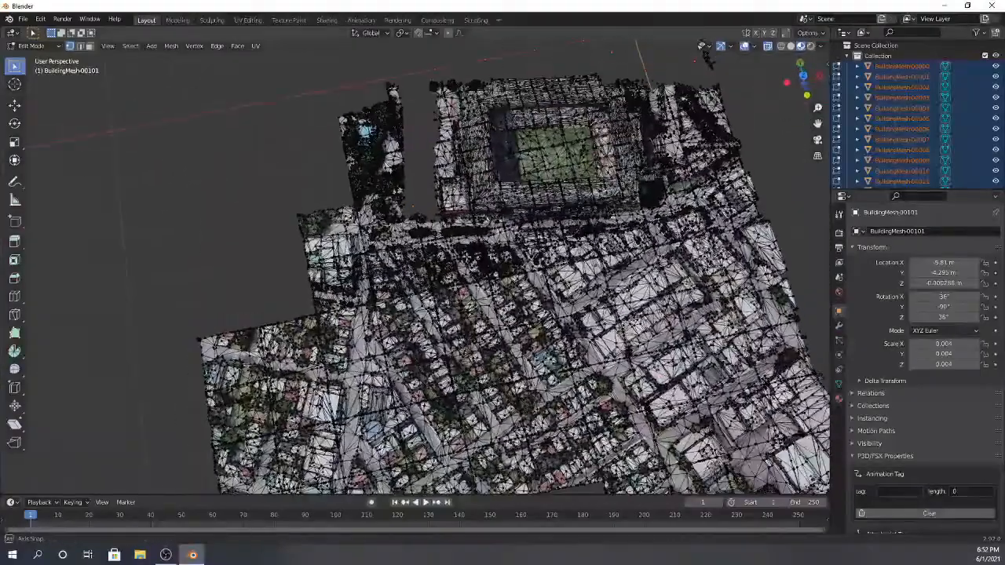
pyautogui.moveTo(818, 123); pyautogui.dragTo(758, 191)
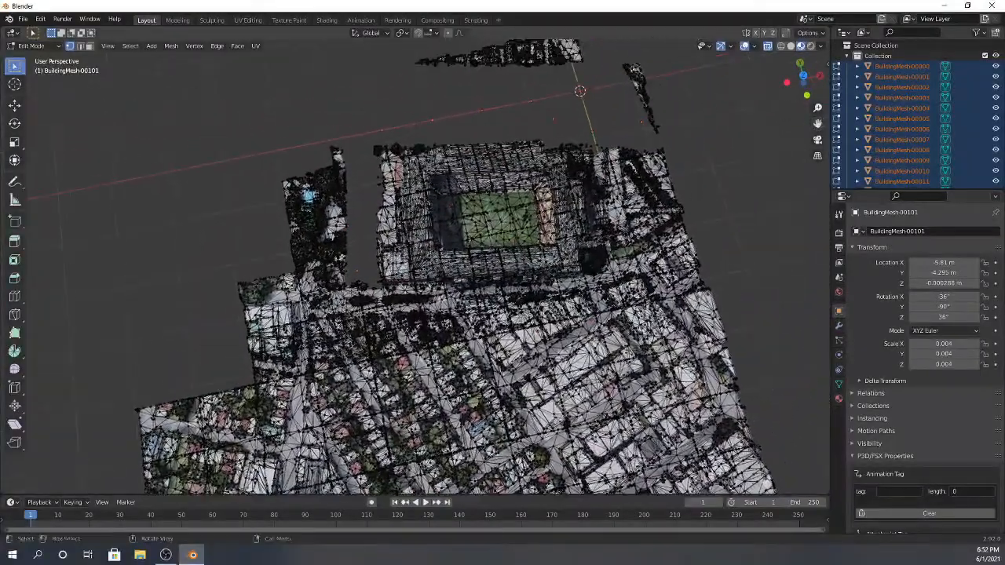
pyautogui.scroll(3, 339, 383)
pyautogui.moveTo(339, 383); pyautogui.dragTo(372, 333, button='middle')
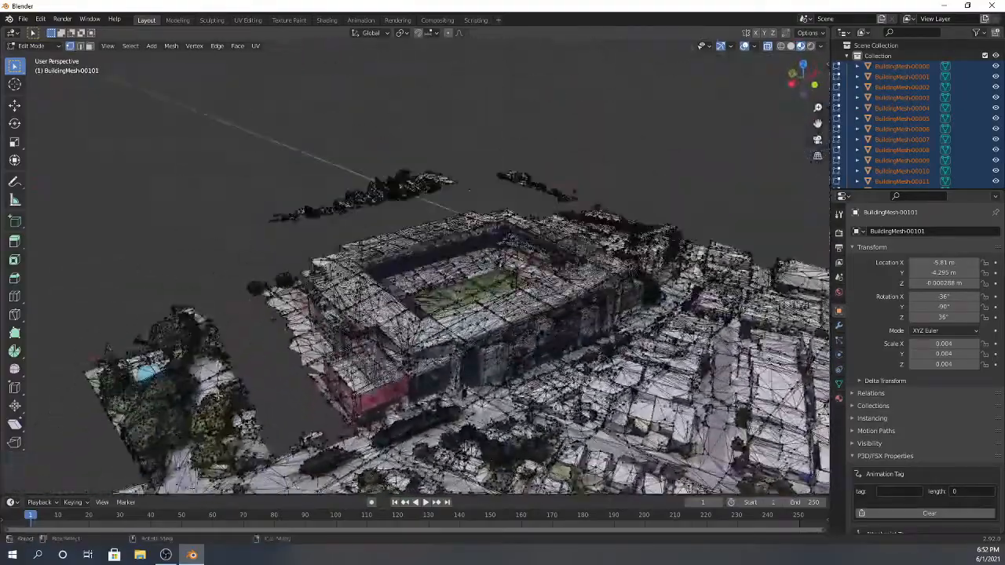
pyautogui.scroll(4, 358, 377)
pyautogui.moveTo(355, 384); pyautogui.dragTo(340, 409, button='middle')
pyautogui.scroll(-3, 361, 399)
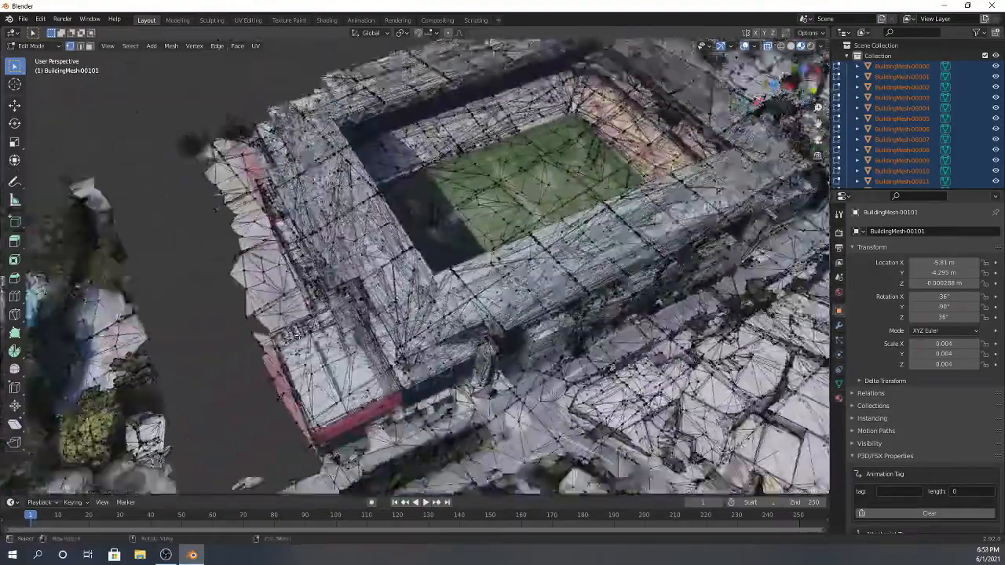
pyautogui.moveTo(392, 387); pyautogui.dragTo(299, 362, button='middle')
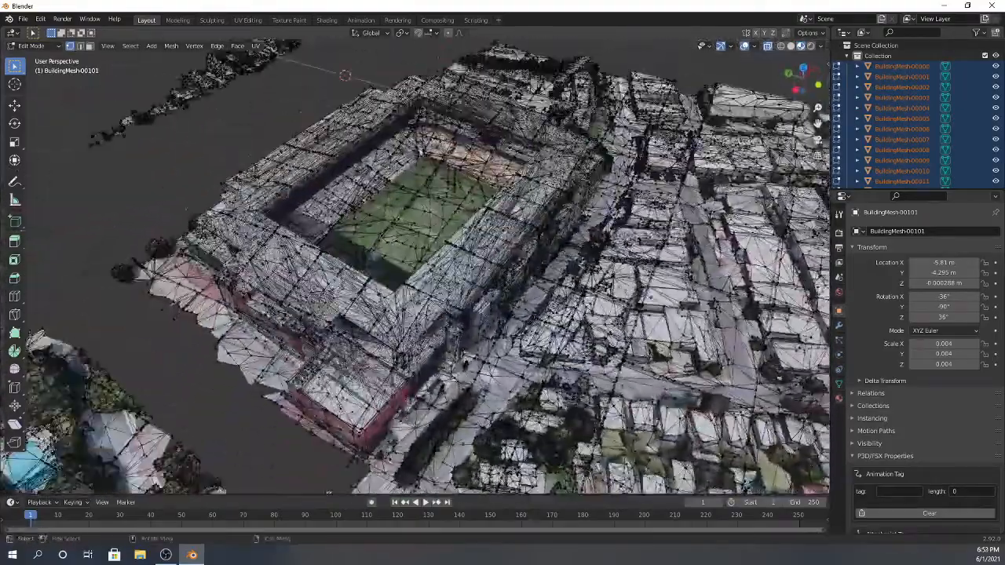
pyautogui.keyDown('shift'); pyautogui.moveTo(141, 283); pyautogui.dragTo(285, 344, button='middle'); pyautogui.keyUp('shift')
pyautogui.scroll(-2, 293, 320)
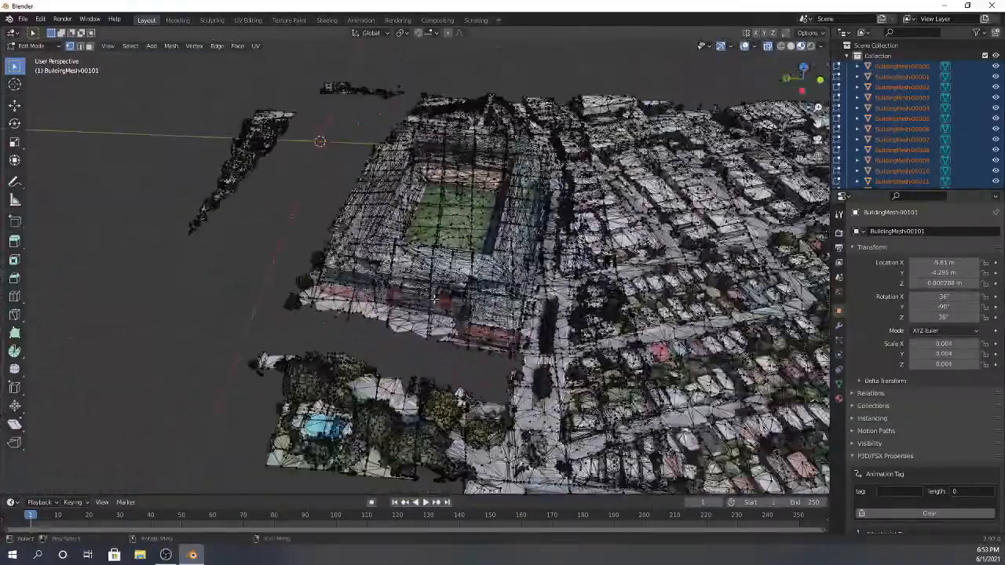
pyautogui.moveTo(383, 267); pyautogui.dragTo(375, 342, button='middle')
pyautogui.scroll(2, 293, 304)
pyautogui.scroll(6, 361, 256)
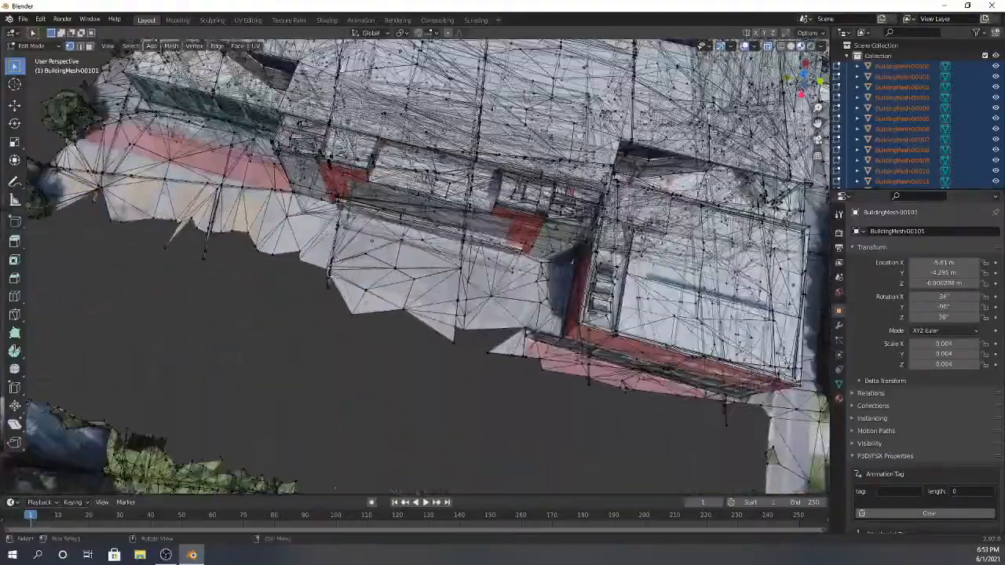
pyautogui.moveTo(333, 276); pyautogui.dragTo(366, 264, button='middle')
pyautogui.scroll(-2, 269, 242)
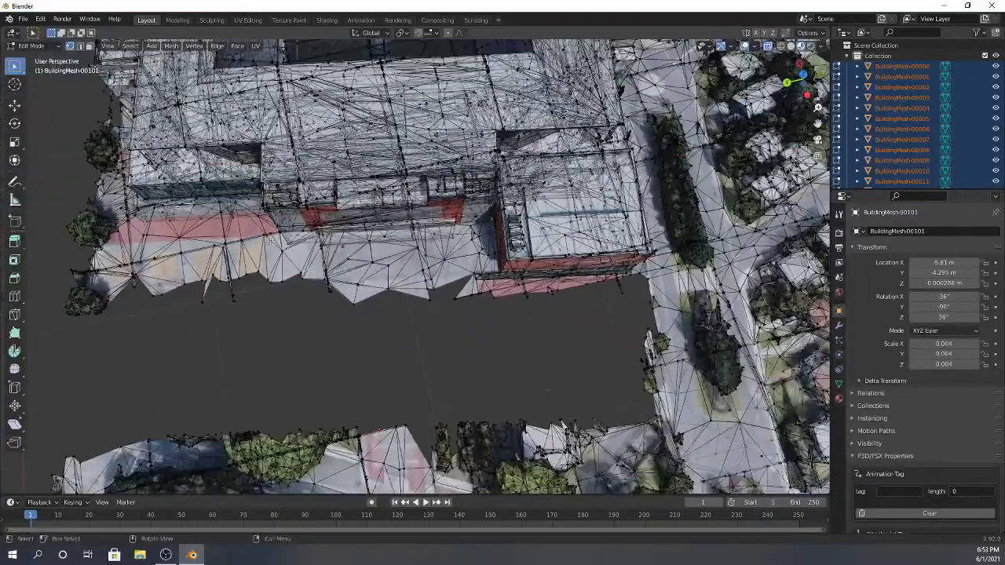
pyautogui.scroll(-3, 204, 255)
pyautogui.scroll(2, 204, 255)
pyautogui.scroll(-7, 204, 255)
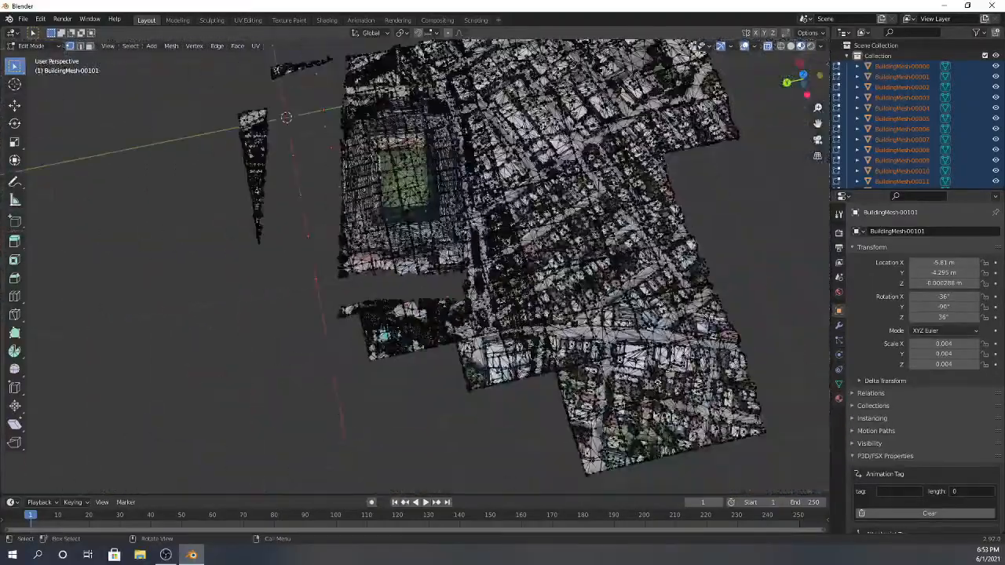
pyautogui.scroll(7, 661, 319)
pyautogui.moveTo(653, 322); pyautogui.dragTo(488, 267, button='middle')
pyautogui.scroll(-4, 549, 310)
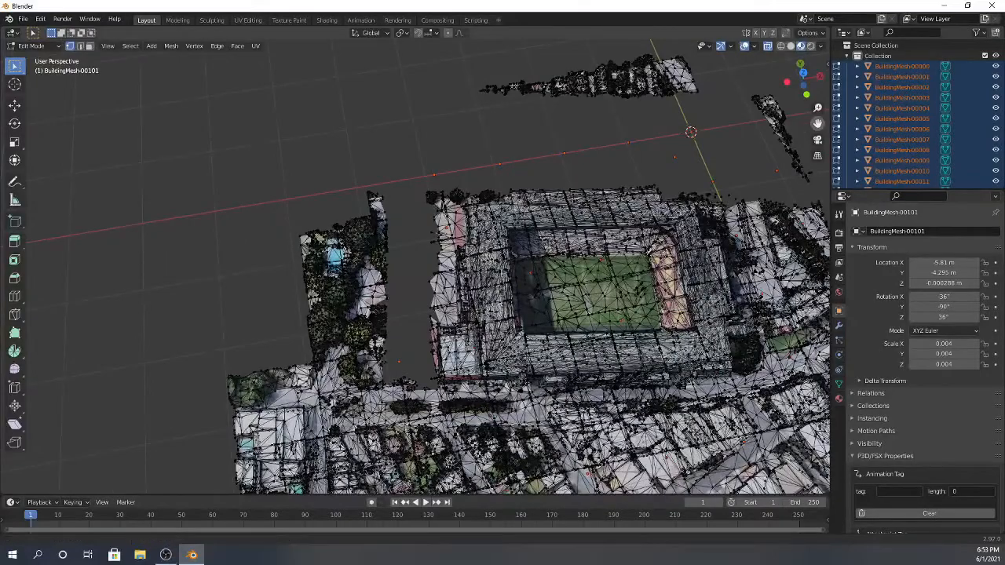
# - Inspect the stadium corner beside the street and the adjoining blocks for surrounding geometry left to cut away
pyautogui.moveTo(818, 123); pyautogui.dragTo(678, 41)
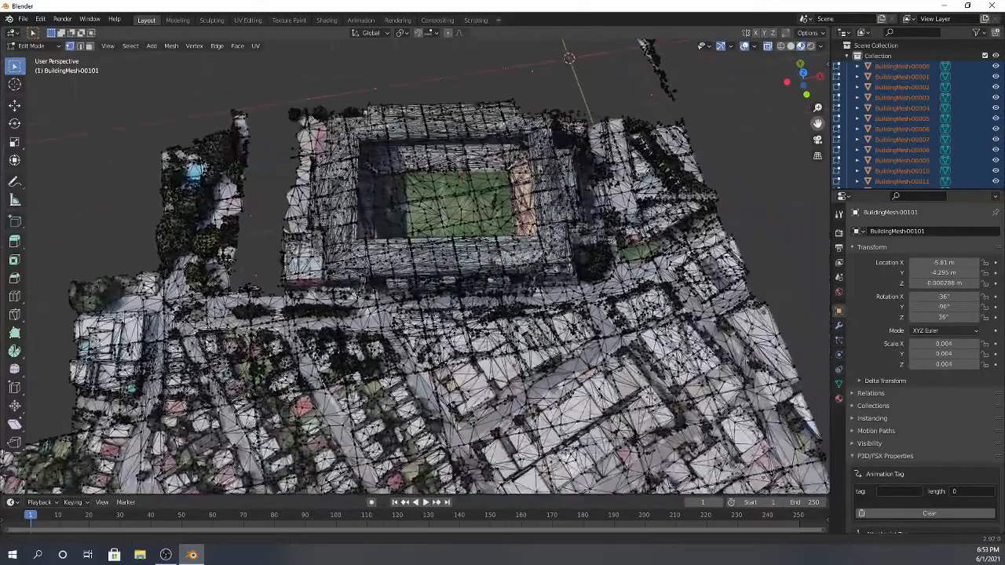
pyautogui.click(277, 293)
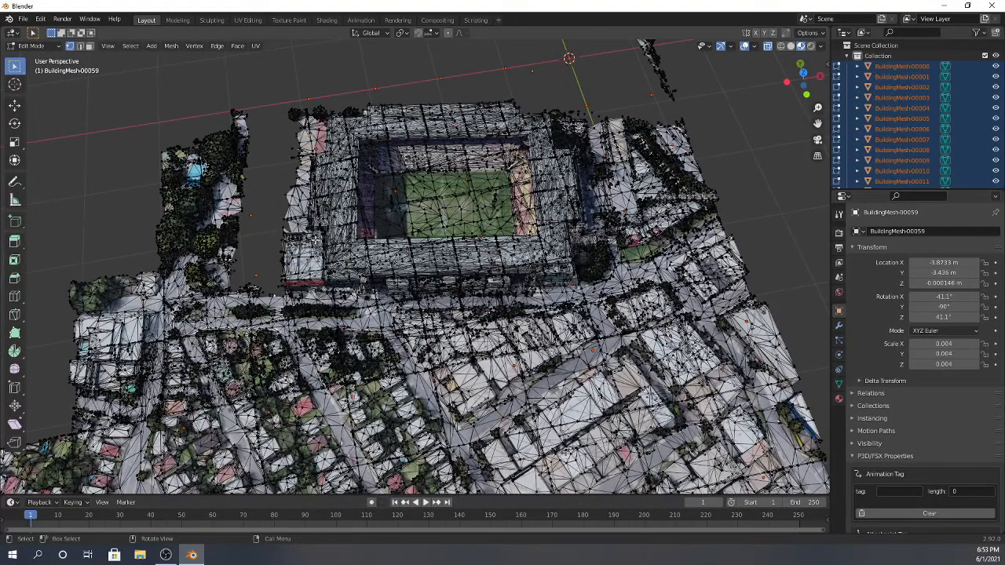
pyautogui.moveTo(276, 293); pyautogui.dragTo(408, 294, button='middle')
pyautogui.scroll(2, 367, 303)
pyautogui.scroll(-2, 408, 294)
pyautogui.scroll(-2, 408, 294)
pyautogui.moveTo(361, 363); pyautogui.dragTo(336, 381, button='middle')
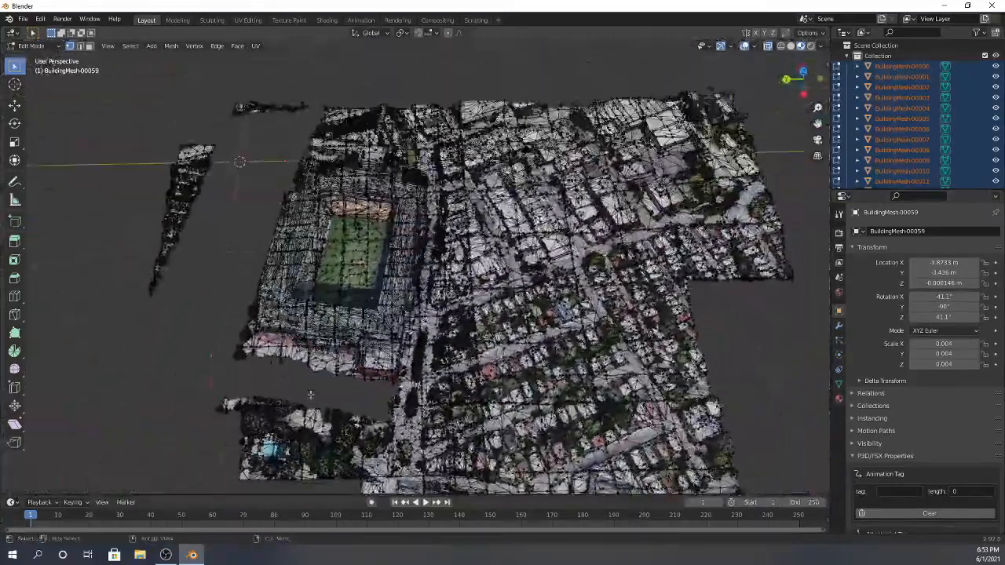
pyautogui.scroll(4, 336, 382)
pyautogui.moveTo(817, 124); pyautogui.dragTo(945, 16)
pyautogui.scroll(3, 229, 380)
pyautogui.scroll(-1, 228, 380)
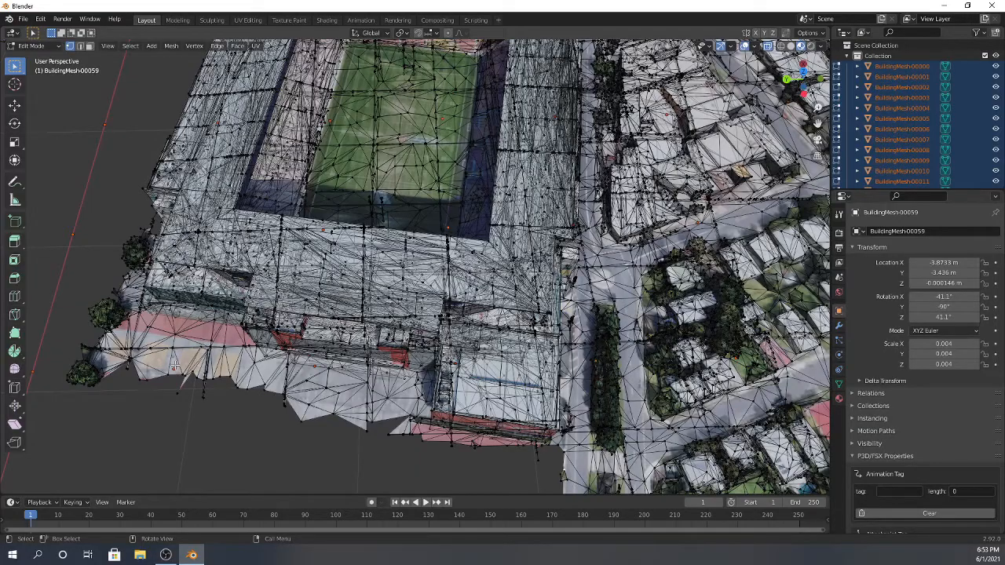
pyautogui.moveTo(320, 360); pyautogui.dragTo(362, 325, button='middle')
pyautogui.scroll(-2, 303, 300)
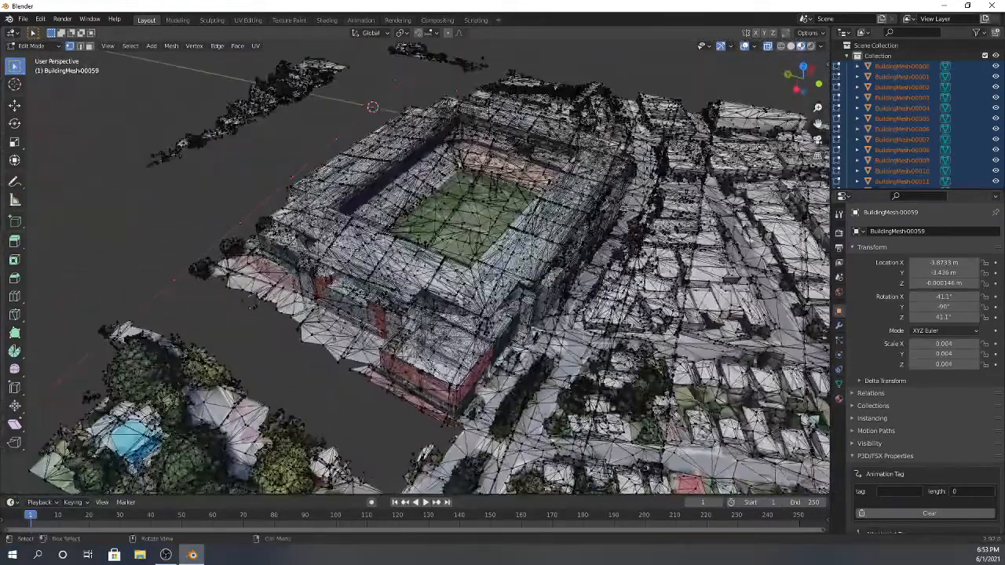
# - Box-select the street, trees and buildings along the stadium's remaining long side and delete the selected geometry
pyautogui.moveTo(537, 223); pyautogui.dragTo(385, 229, button='middle')
pyautogui.moveTo(814, 126); pyautogui.dragTo(757, 57)
pyautogui.scroll(3, 557, 343)
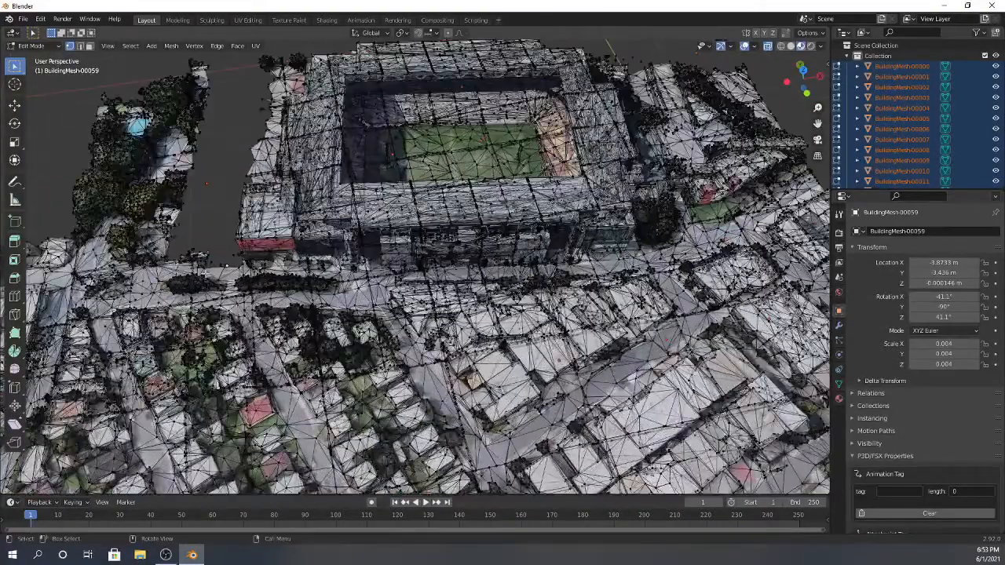
pyautogui.press('b')
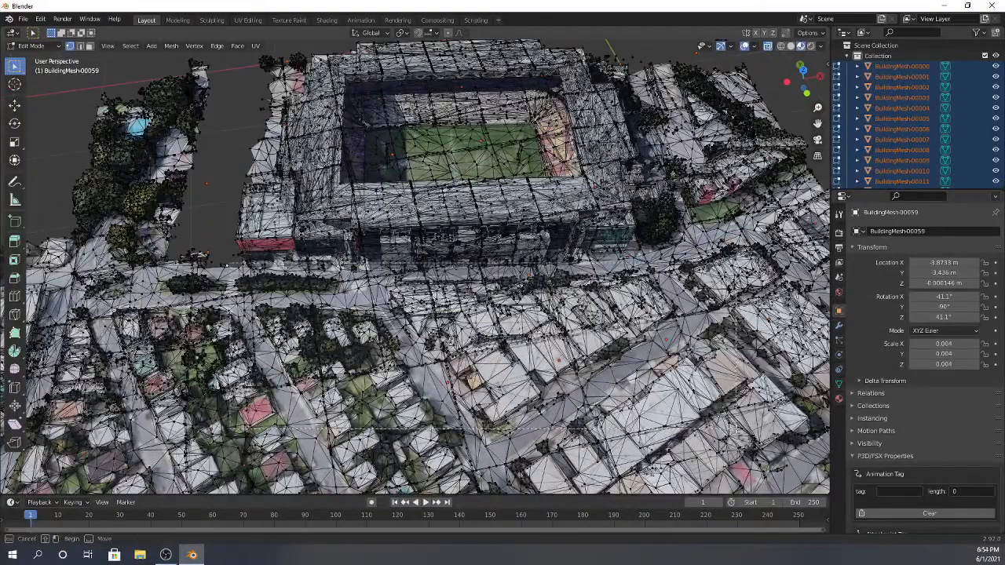
pyautogui.moveTo(736, 430); pyautogui.dragTo(212, 236)
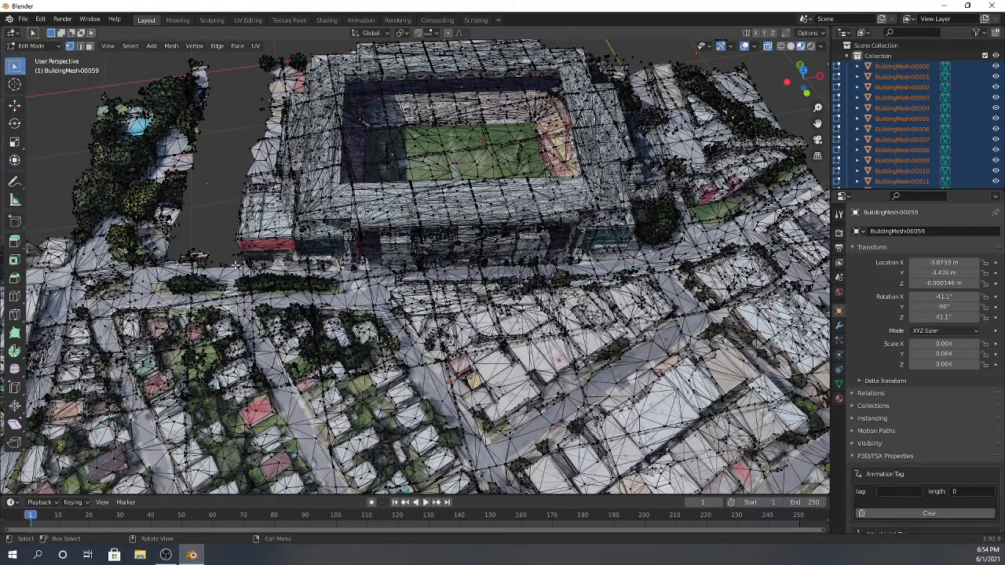
pyautogui.moveTo(238, 268); pyautogui.dragTo(756, 453)
pyautogui.press('x')
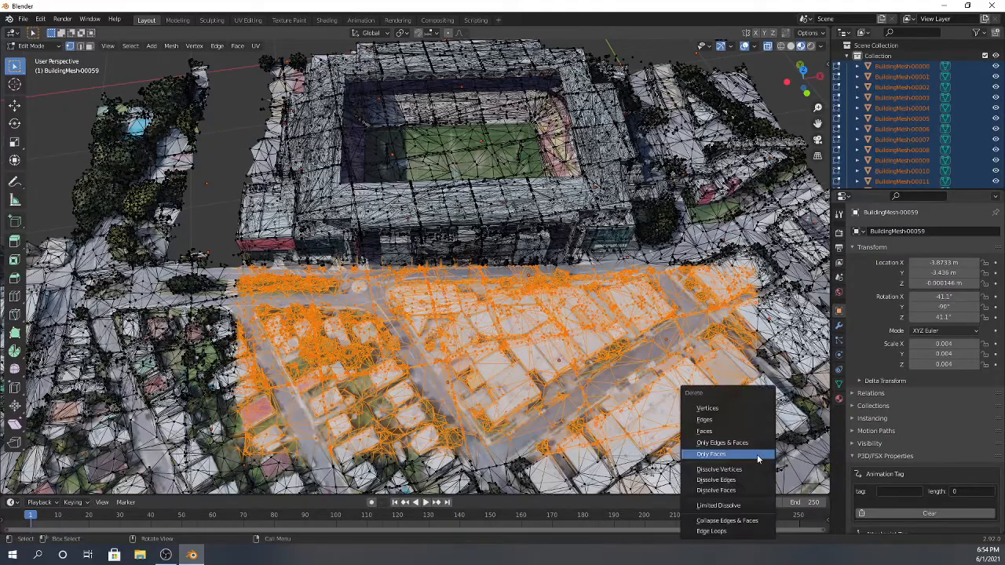
pyautogui.click(733, 417)
# - Box-select and delete the leftover ground and buildings beyond the stadium's corner, next to the cleared strip
pyautogui.moveTo(388, 285)
pyautogui.mouseDown(button='middle')
pyautogui.moveTo(430, 275)
pyautogui.moveTo(392, 299)
pyautogui.mouseUp(button='middle')
pyautogui.scroll(3, 392, 298)
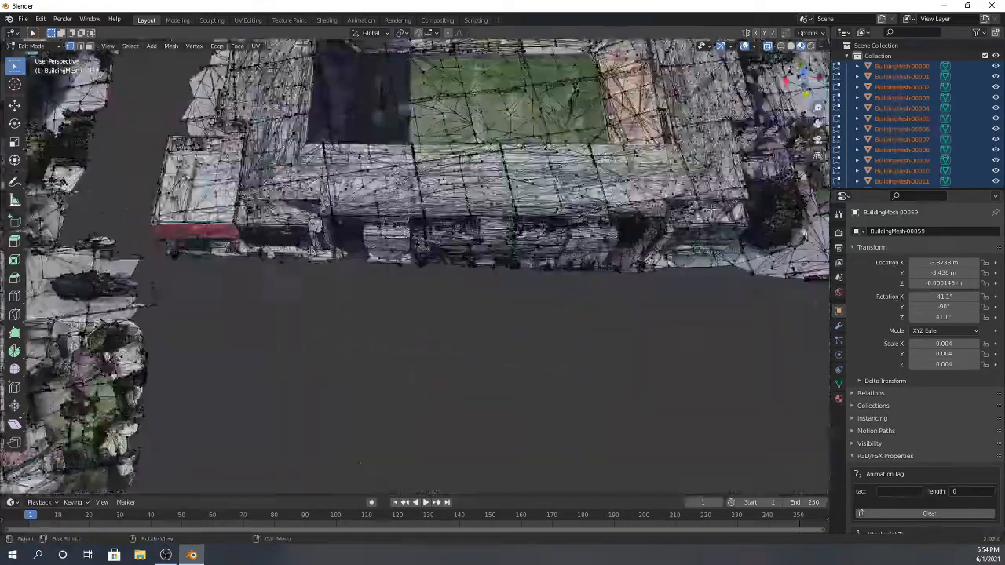
pyautogui.keyDown('shift'); pyautogui.moveTo(581, 306); pyautogui.dragTo(384, 275, button='middle'); pyautogui.keyUp('shift')
pyautogui.moveTo(381, 275); pyautogui.dragTo(681, 397)
pyautogui.press('x')
pyautogui.click(682, 399)
# - Delete the vertices of the trees, roads and buildings outside the stadium's other short end
pyautogui.moveTo(675, 392); pyautogui.dragTo(401, 319, button='middle')
pyautogui.moveTo(400, 319); pyautogui.dragTo(804, 492)
pyautogui.press('x')
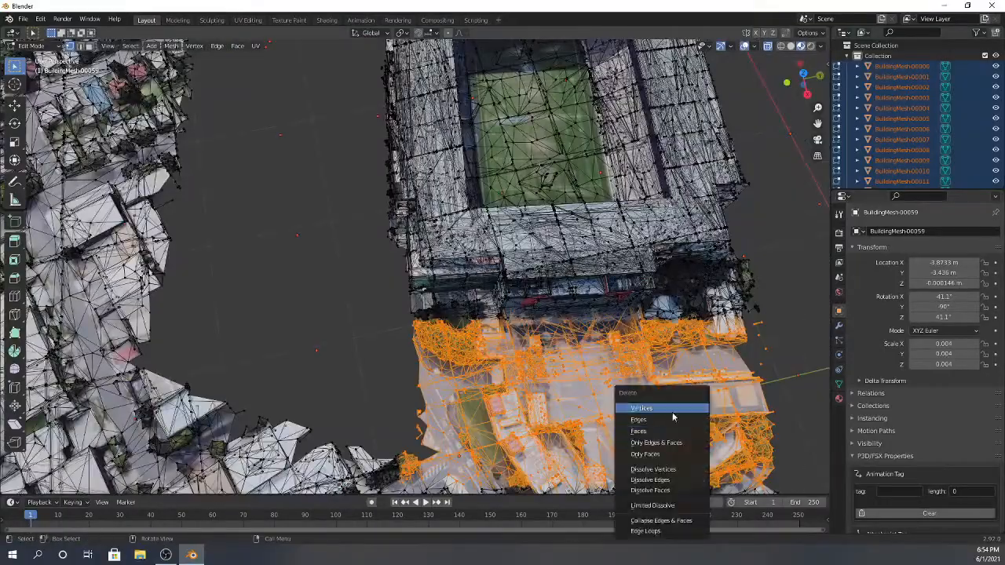
pyautogui.click(673, 411)
# - Box-select and delete the large outlying city block diagonally beyond the stadium's cleared short end
pyautogui.scroll(-4, 667, 392)
pyautogui.moveTo(668, 393); pyautogui.dragTo(668, 346, button='middle')
pyautogui.scroll(-4, 628, 314)
pyautogui.scroll(4, 667, 346)
pyautogui.scroll(-4, 471, 314)
pyautogui.moveTo(471, 314); pyautogui.dragTo(393, 337, button='middle')
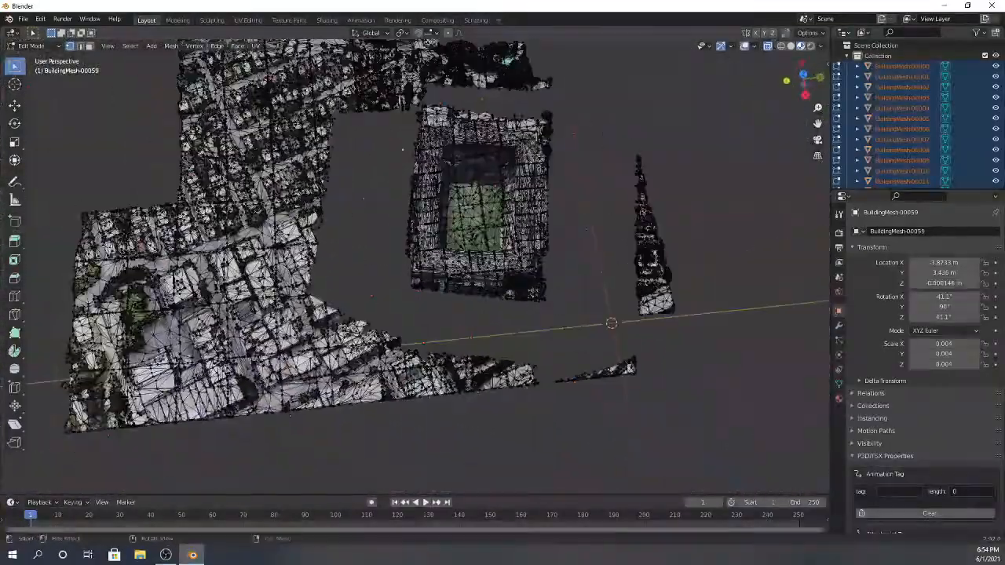
pyautogui.moveTo(64, 458); pyautogui.dragTo(322, 203)
pyautogui.press('x')
pyautogui.click(265, 330)
pyautogui.press('x')
pyautogui.click(118, 406)
# - Box-select the remaining strips of terrain beyond that short end, including the small detached sliver, and delete their vertices
pyautogui.moveTo(251, 296); pyautogui.dragTo(642, 416)
pyautogui.press('x')
pyautogui.click(640, 408)
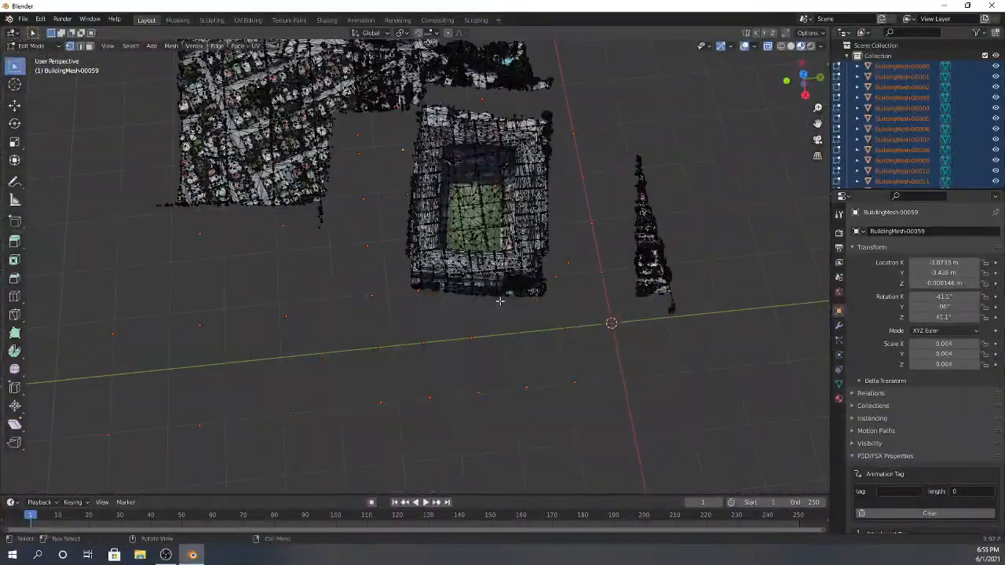
# - Box-select the large remaining city blocks beyond the stadium's far short end and delete their vertices
pyautogui.scroll(-4, 667, 353)
pyautogui.scroll(6, 782, 207)
pyautogui.keyDown('shift'); pyautogui.moveTo(783, 207); pyautogui.dragTo(789, 463, button='middle'); pyautogui.keyUp('shift')
pyautogui.moveTo(234, 103); pyautogui.dragTo(788, 399)
pyautogui.press('x')
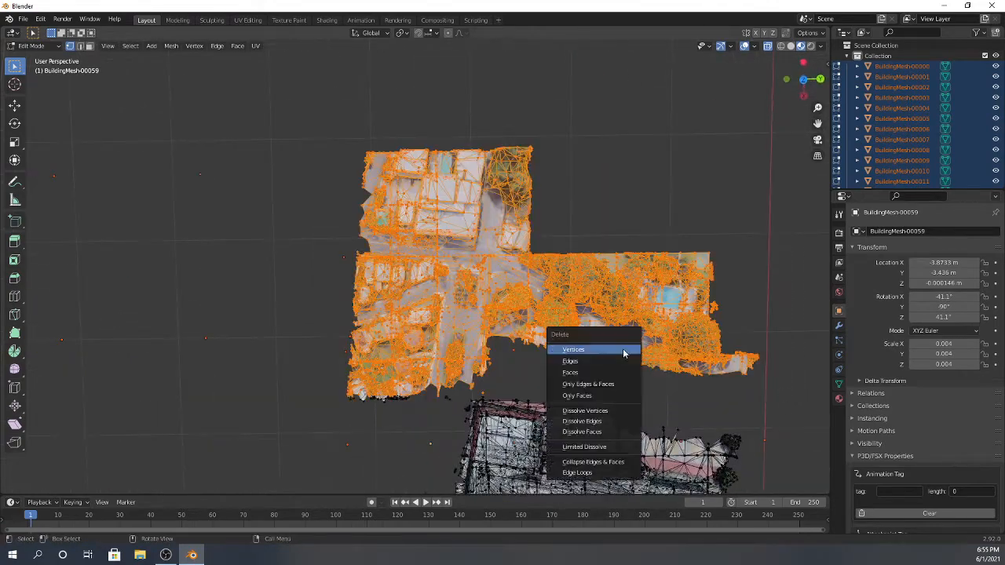
pyautogui.click(623, 352)
# - Delete the leftover fringe of vertices at the edge of the removed blocks, return to Object Mode and deselect everything
pyautogui.moveTo(288, 356); pyautogui.dragTo(448, 411)
pyautogui.press('x')
pyautogui.click(448, 413)
pyautogui.moveTo(448, 413); pyautogui.dragTo(381, 336, button='middle')
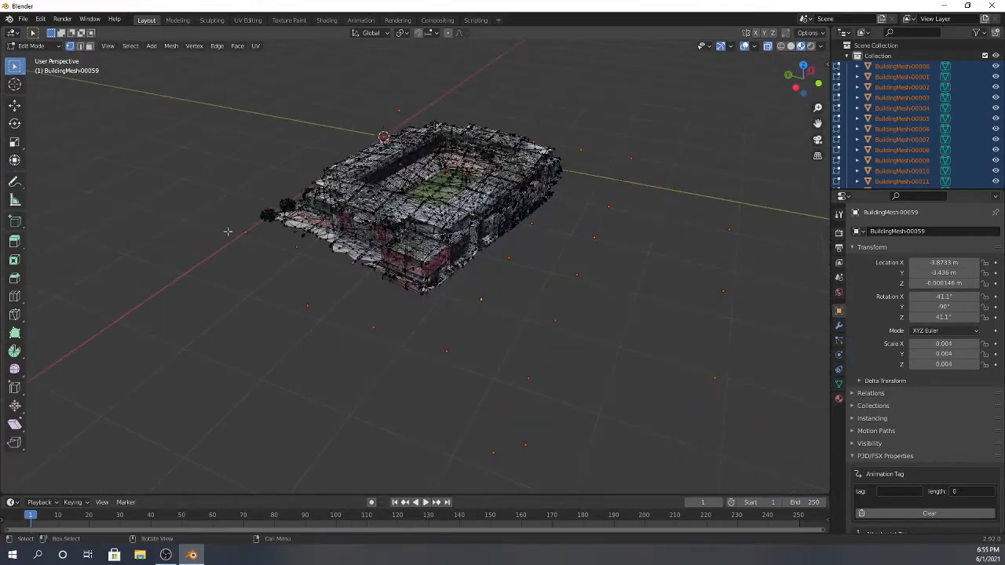
pyautogui.press('Tab')
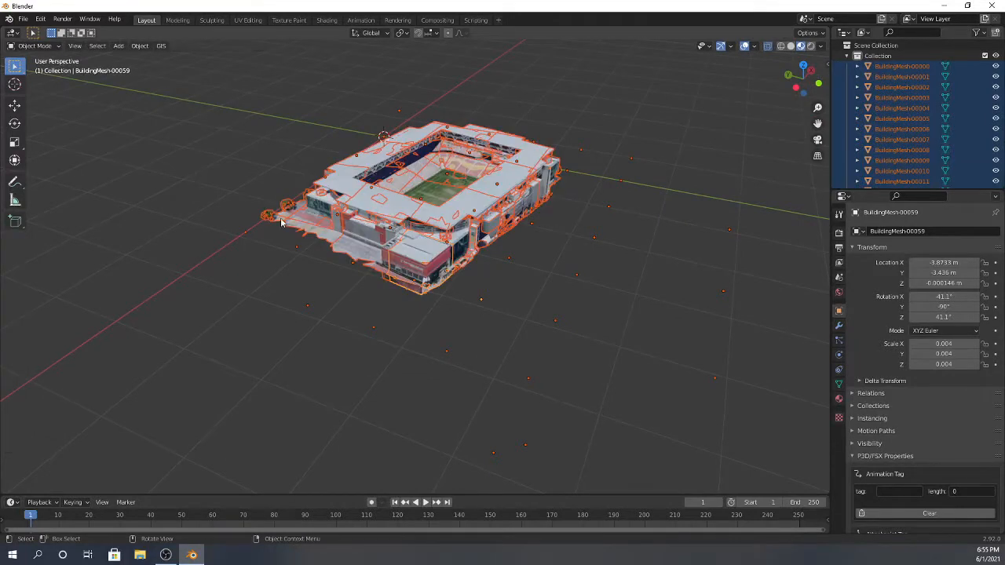
pyautogui.click(137, 141)
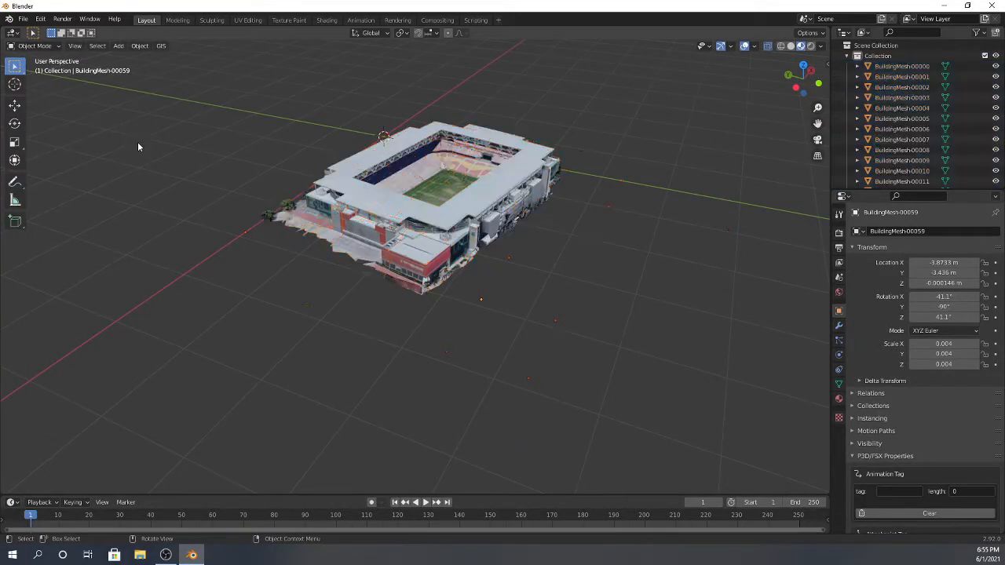
# - Inspect the isolated stadium's facades, roof and forecourt from several sides
pyautogui.moveTo(448, 332); pyautogui.dragTo(429, 170, button='middle')
pyautogui.scroll(5, 430, 170)
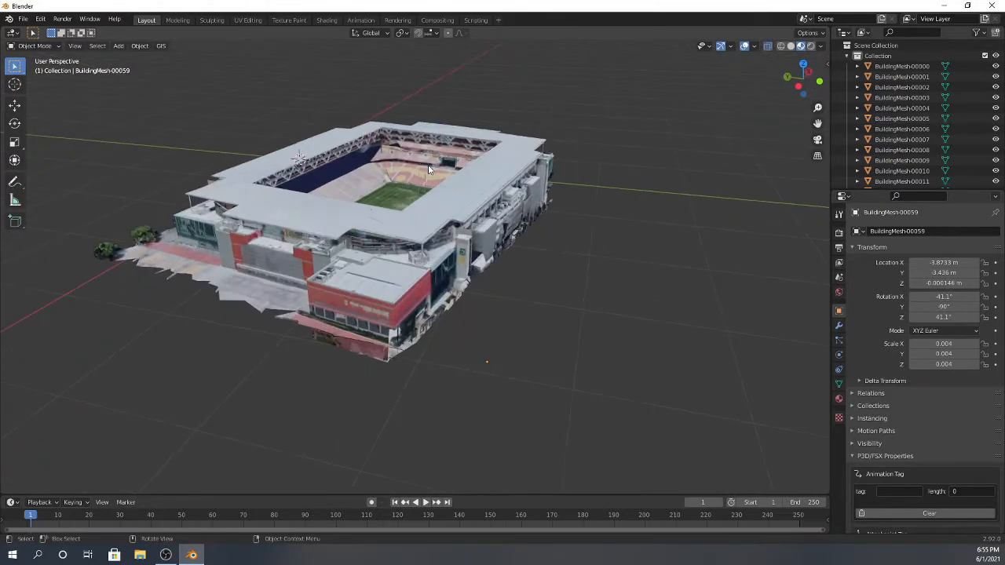
pyautogui.moveTo(454, 279); pyautogui.dragTo(426, 283, button='middle')
pyautogui.scroll(-8, 426, 278)
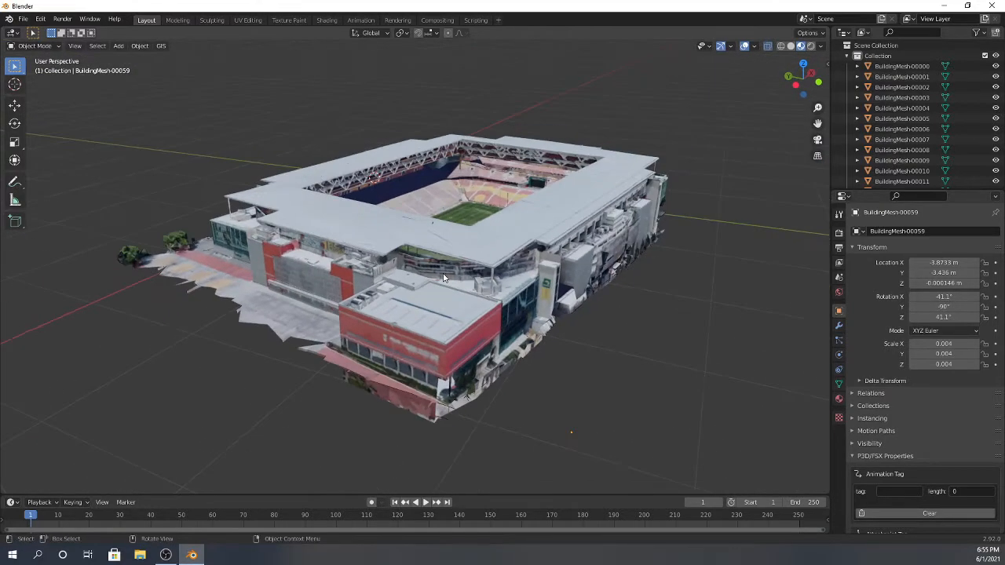
pyautogui.scroll(3, 340, 277)
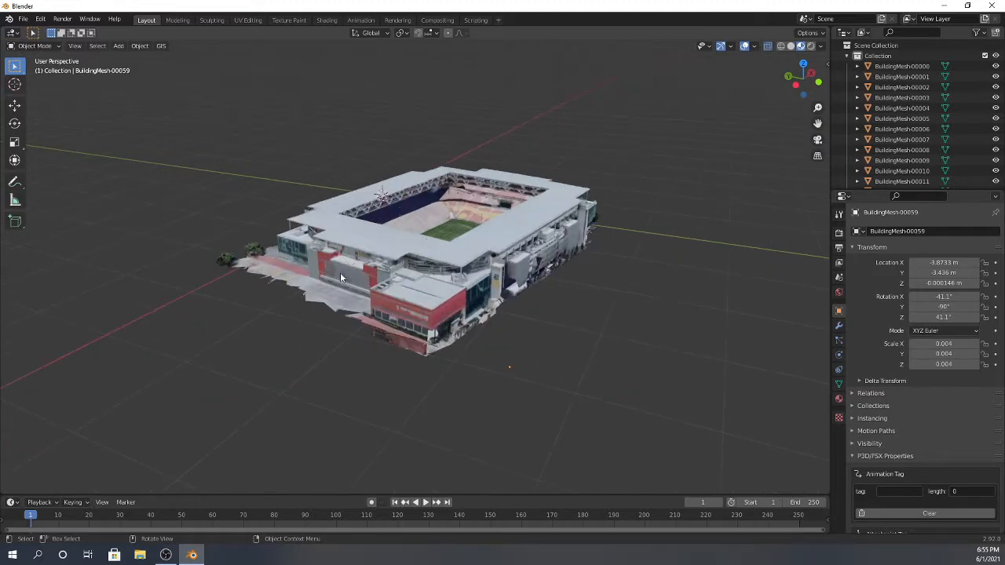
pyautogui.moveTo(629, 174); pyautogui.dragTo(564, 214, button='middle')
pyautogui.scroll(-3, 347, 201)
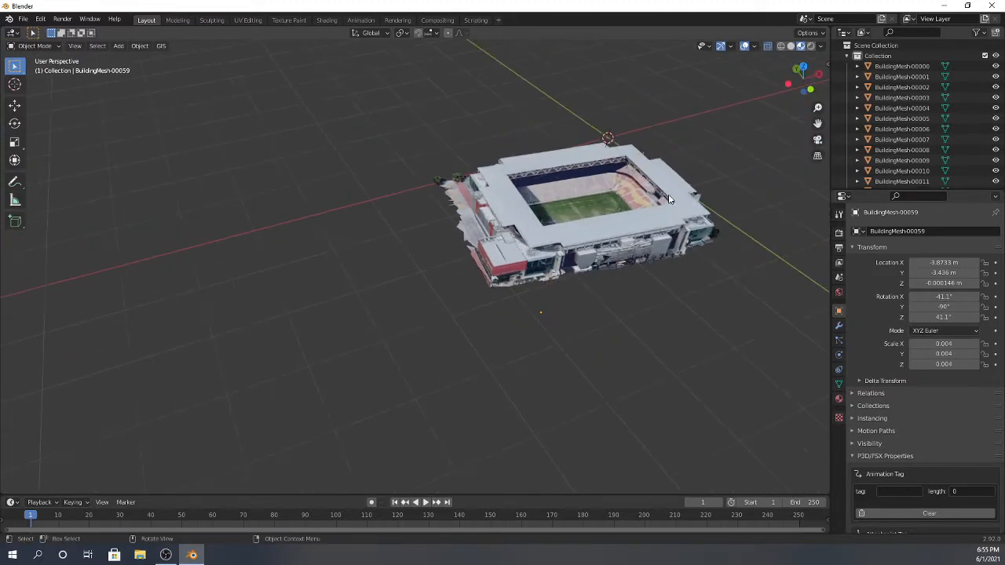
pyautogui.moveTo(668, 197); pyautogui.dragTo(597, 177, button='middle')
pyautogui.moveTo(821, 121); pyautogui.dragTo(541, 89)
pyautogui.moveTo(605, 334); pyautogui.dragTo(532, 344, button='middle')
# - Examine the stadium's roof opening, stands and pitch up close and from low and high angles, leaving nothing selected
pyautogui.scroll(6, 374, 202)
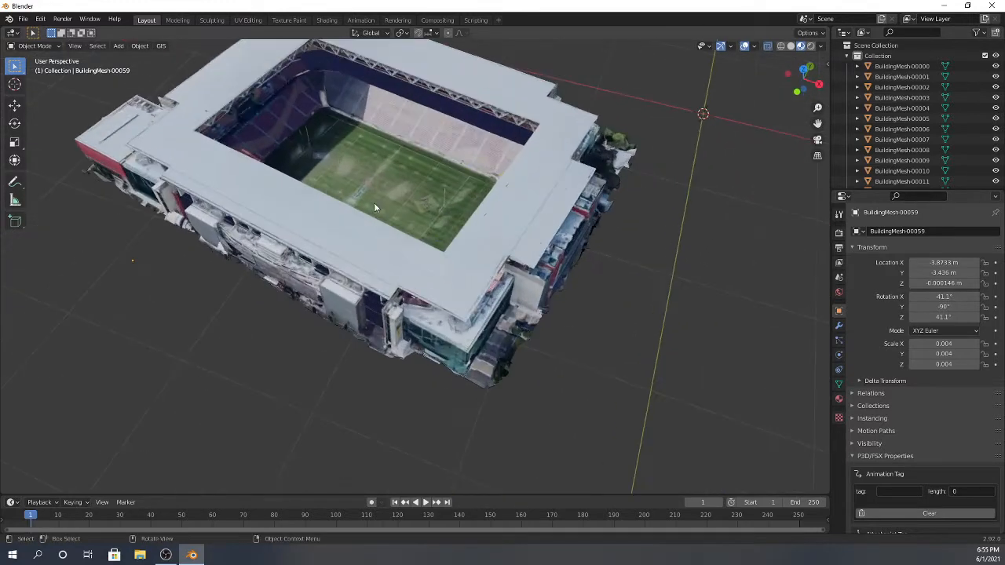
pyautogui.moveTo(376, 218); pyautogui.dragTo(409, 330, button='middle')
pyautogui.scroll(-3, 416, 303)
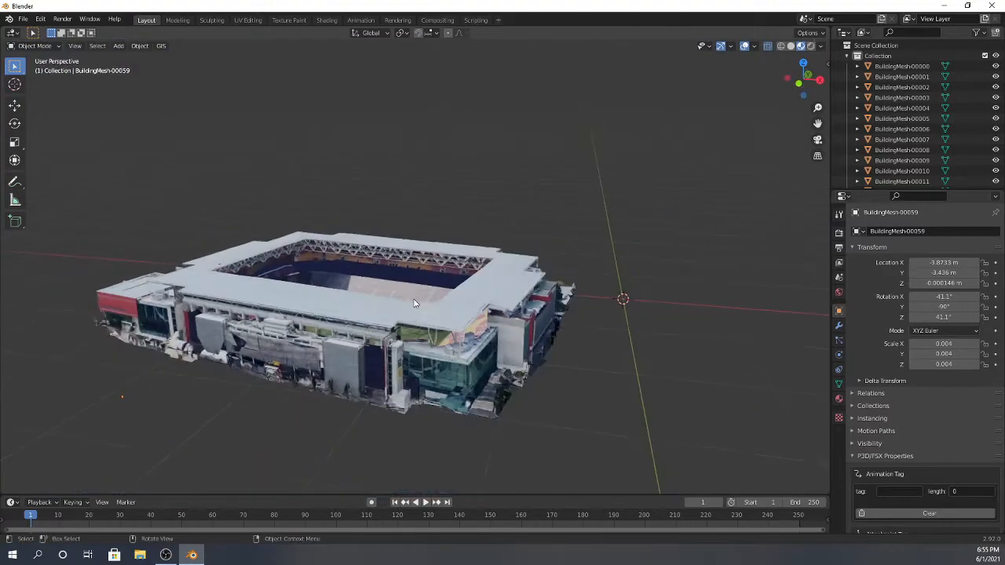
pyautogui.moveTo(415, 303); pyautogui.dragTo(407, 412, button='middle')
pyautogui.scroll(6, 413, 221)
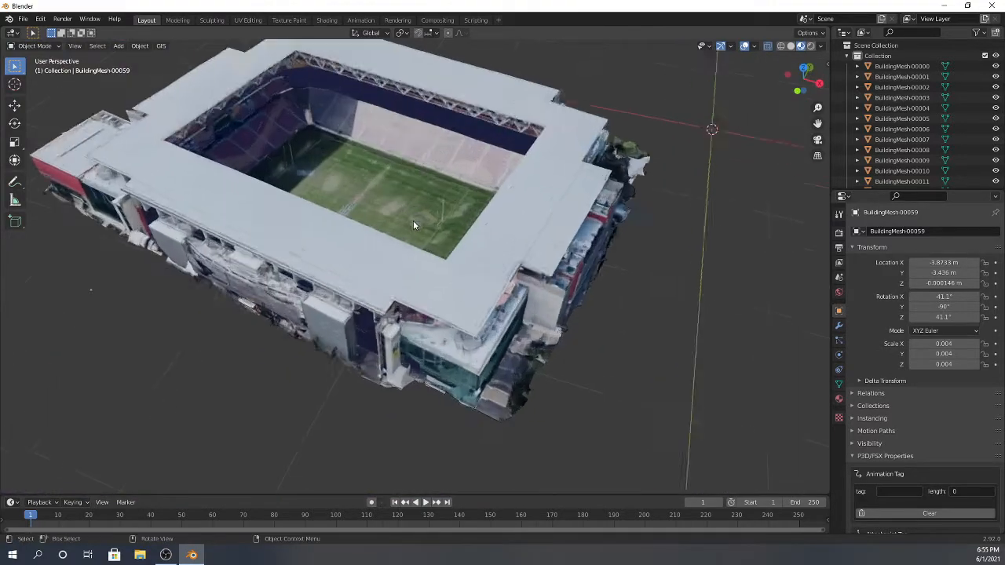
pyautogui.scroll(-2, 366, 256)
pyautogui.scroll(-5, 366, 256)
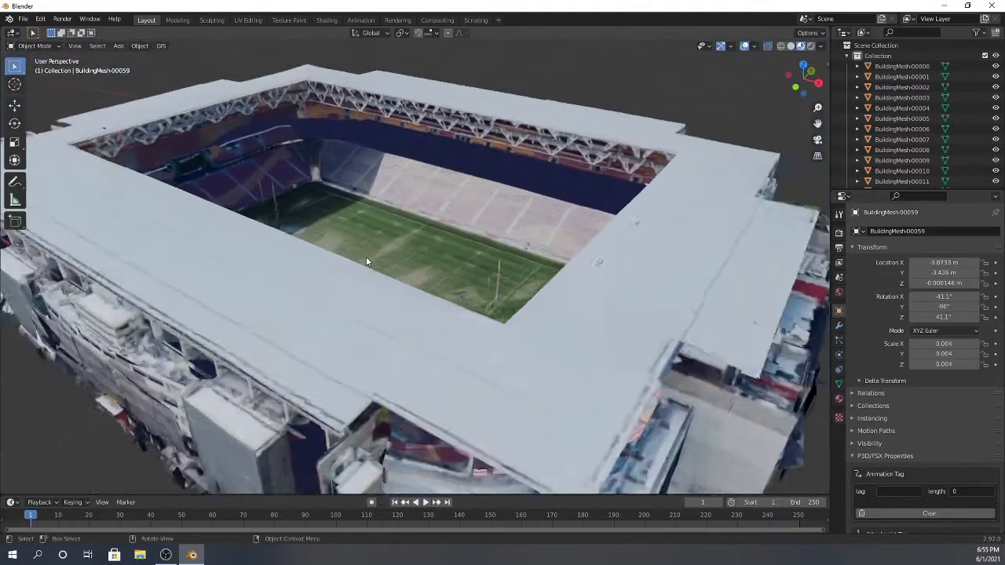
pyautogui.moveTo(366, 256); pyautogui.dragTo(445, 323, button='middle')
pyautogui.moveTo(445, 322); pyautogui.dragTo(473, 346)
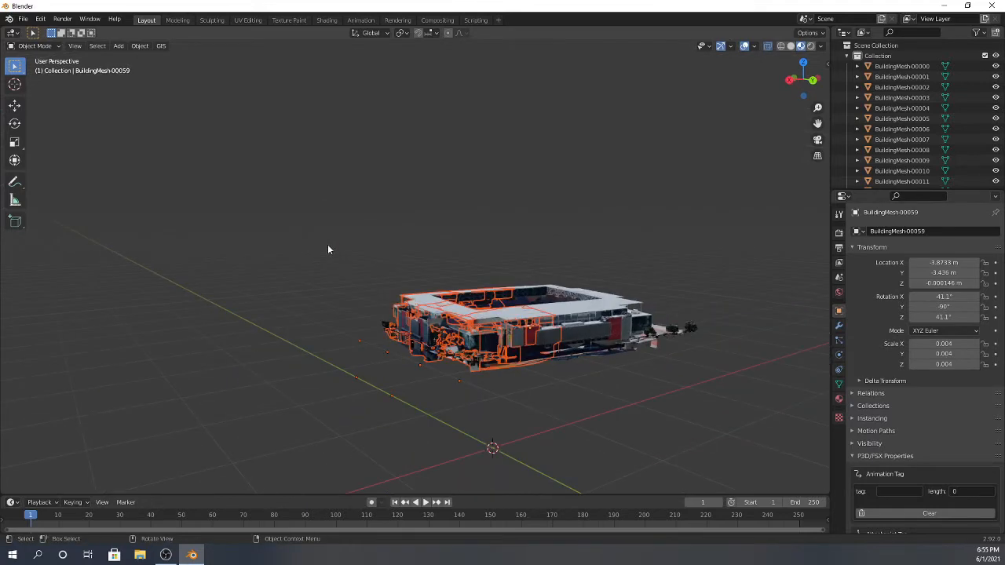
pyautogui.click(327, 244)
pyautogui.moveTo(328, 244); pyautogui.dragTo(487, 283, button='middle')
pyautogui.scroll(4, 439, 251)
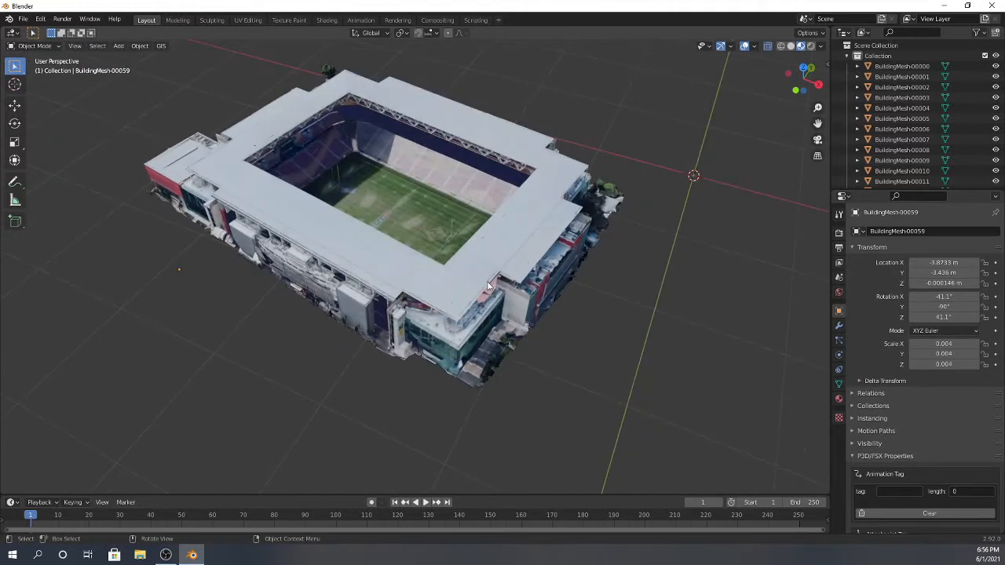
pyautogui.scroll(-1, 452, 295)
pyautogui.scroll(1, 532, 299)
pyautogui.scroll(-3, 510, 319)
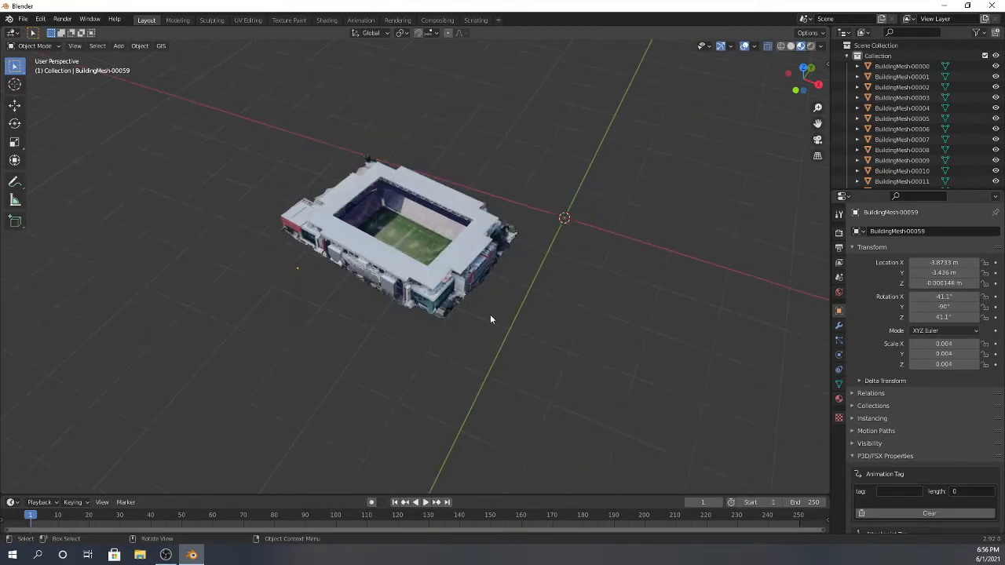
# - Box-select all the stadium meshes and move them along the Y axis to a Y location of about -2.9 m
pyautogui.moveTo(199, 96); pyautogui.dragTo(558, 374)
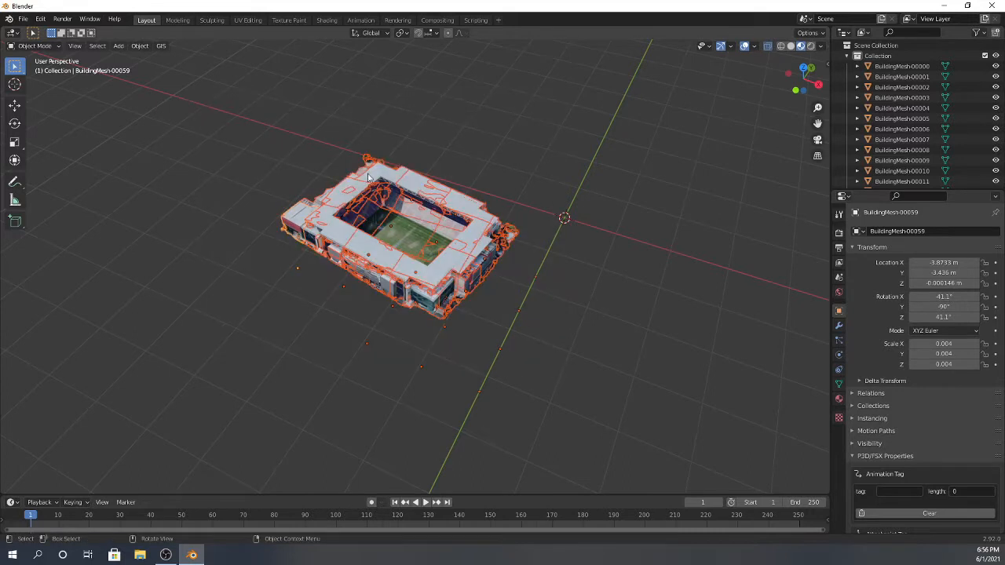
pyautogui.click(14, 106)
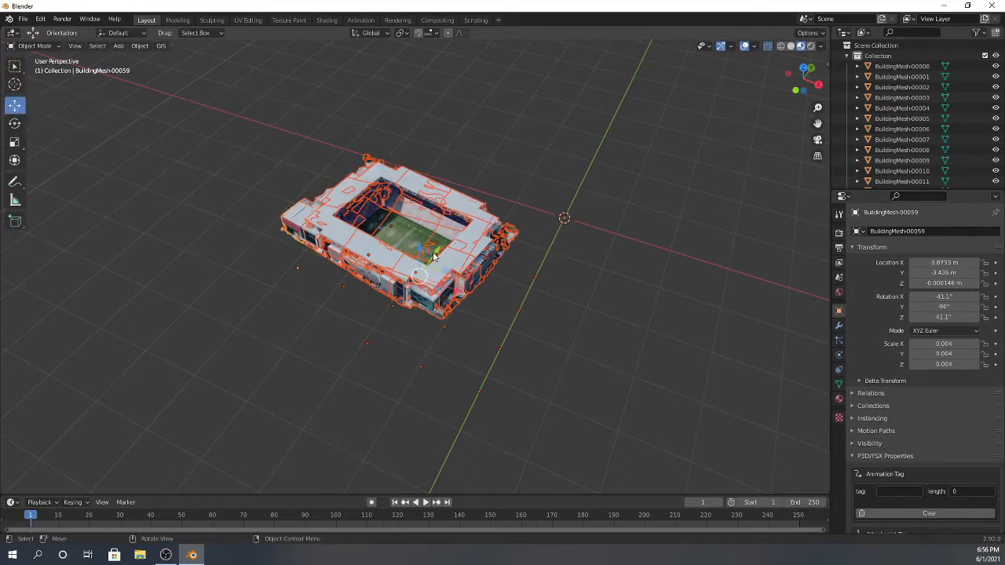
pyautogui.moveTo(433, 255)
pyautogui.mouseDown()
pyautogui.moveTo(458, 216)
pyautogui.moveTo(396, 294)
pyautogui.moveTo(430, 307)
pyautogui.moveTo(481, 244)
pyautogui.moveTo(466, 270)
pyautogui.moveTo(430, 235)
pyautogui.moveTo(451, 256)
pyautogui.mouseUp()
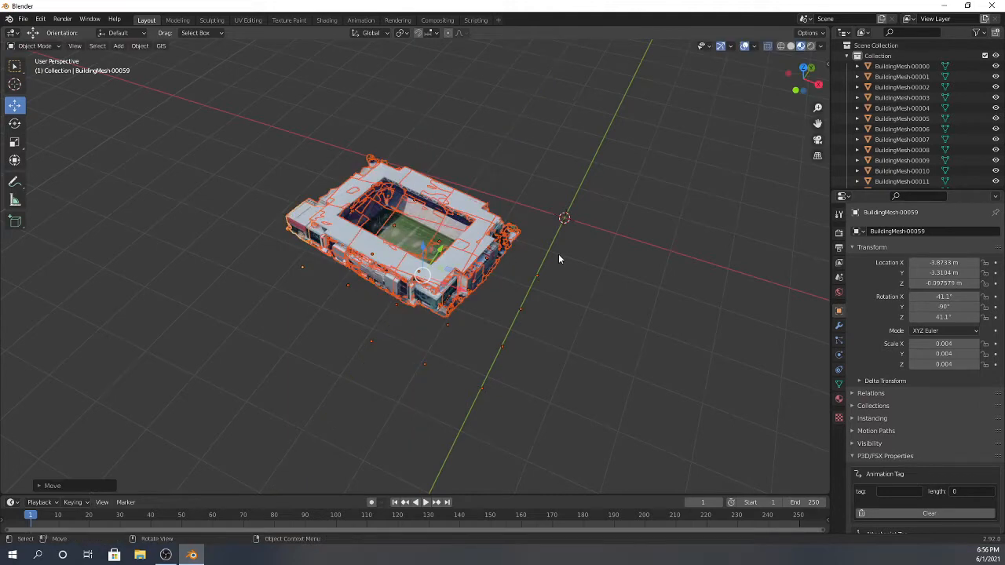
pyautogui.moveTo(559, 259); pyautogui.dragTo(497, 314, button='middle')
pyautogui.moveTo(503, 320); pyautogui.dragTo(533, 317)
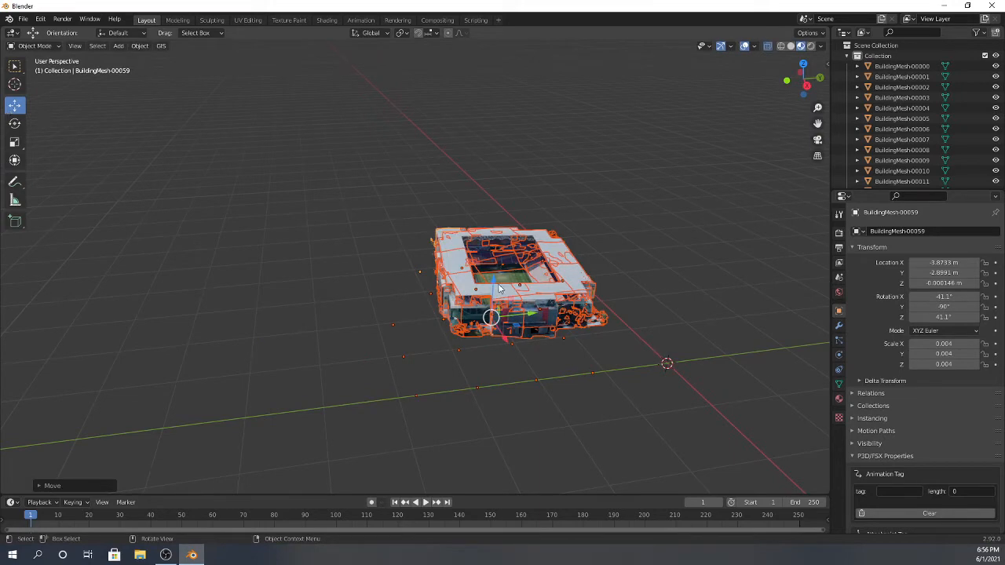
# - Lower the selected stadium along the Z axis to a Z location of about -0.38 m, bringing its base to the grid floor
pyautogui.moveTo(499, 289); pyautogui.dragTo(496, 282)
pyautogui.moveTo(496, 283); pyautogui.dragTo(599, 355, button='middle')
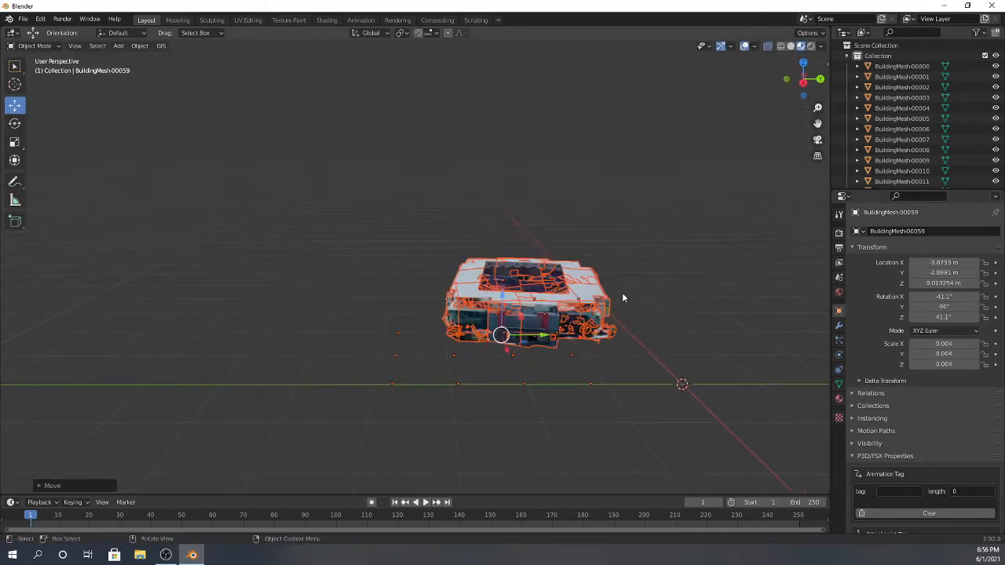
pyautogui.moveTo(614, 407); pyautogui.dragTo(419, 332, button='middle')
pyautogui.moveTo(474, 314); pyautogui.dragTo(469, 343)
pyautogui.moveTo(583, 395); pyautogui.dragTo(542, 379, button='middle')
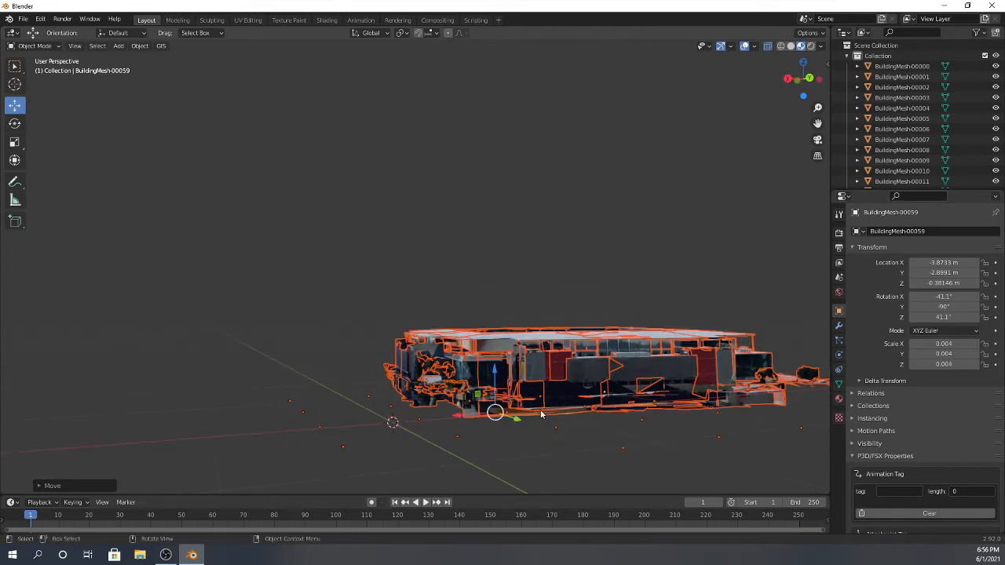
pyautogui.moveTo(541, 415); pyautogui.dragTo(535, 374, button='middle')
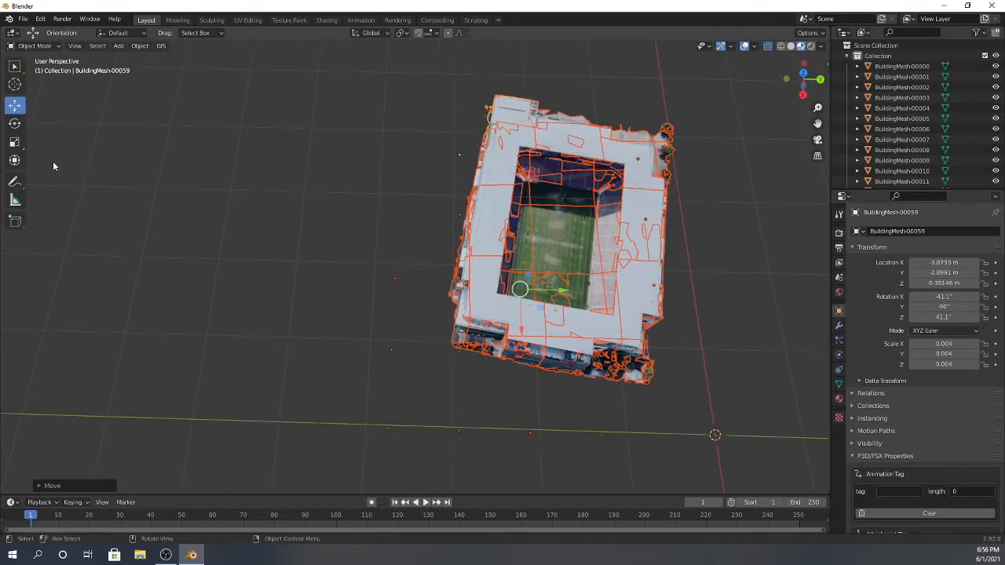
# - Rotate the selected stadium about the Z axis to a Z rotation of about 52.4°, roughly aligning it with the world axes
pyautogui.click(14, 123)
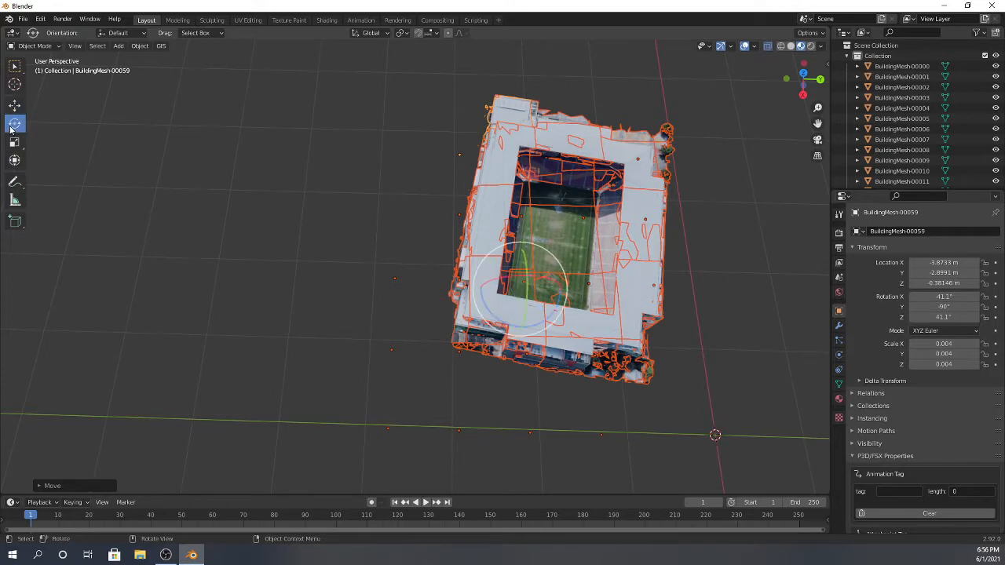
pyautogui.moveTo(573, 307); pyautogui.dragTo(552, 306)
pyautogui.moveTo(456, 369); pyautogui.dragTo(536, 333, button='middle')
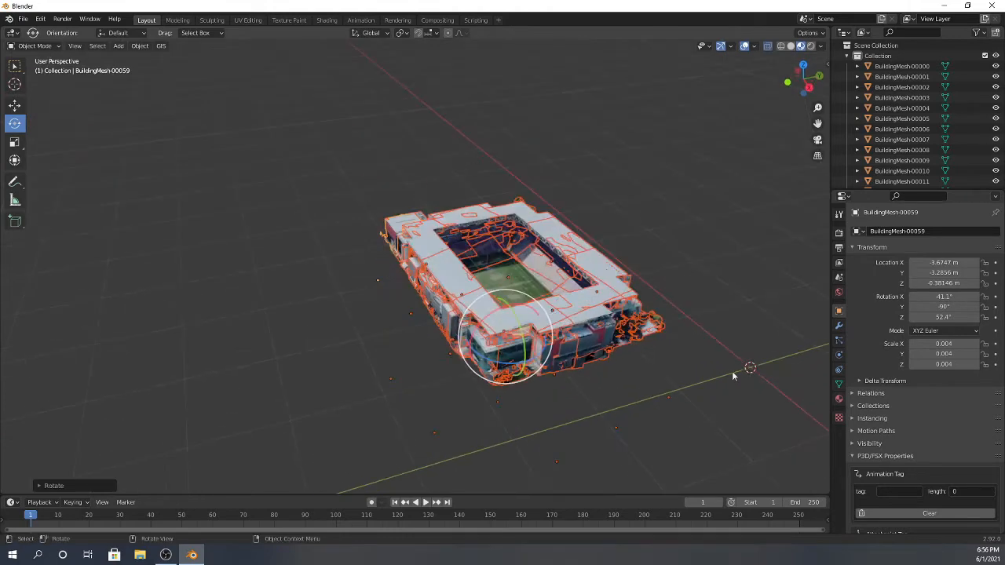
# - Move the stadium horizontally closer to the world origin, to about X -2.98 m and Y -2.84 m
pyautogui.click(14, 105)
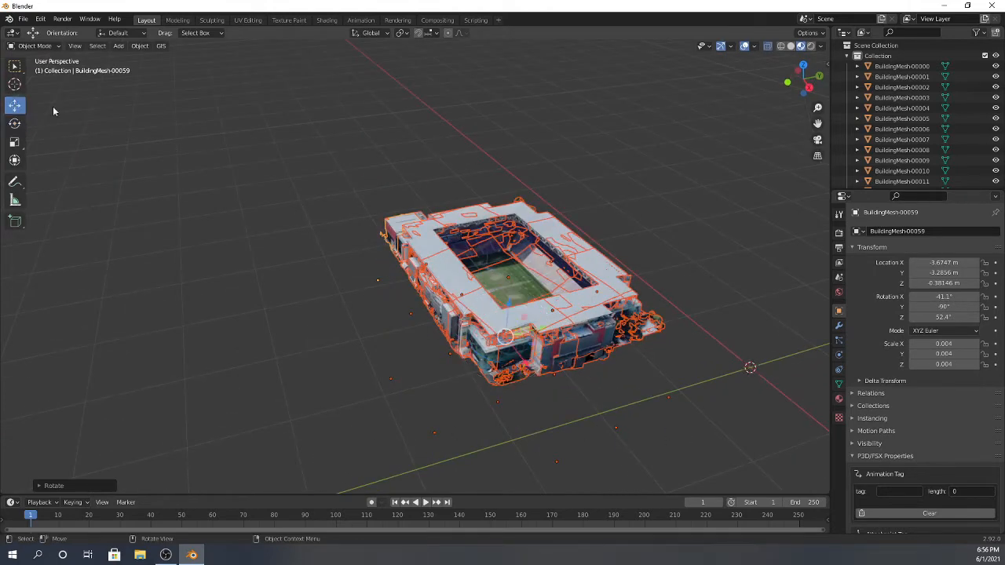
pyautogui.moveTo(537, 334); pyautogui.dragTo(593, 387)
pyautogui.moveTo(529, 311); pyautogui.dragTo(605, 334, button='middle')
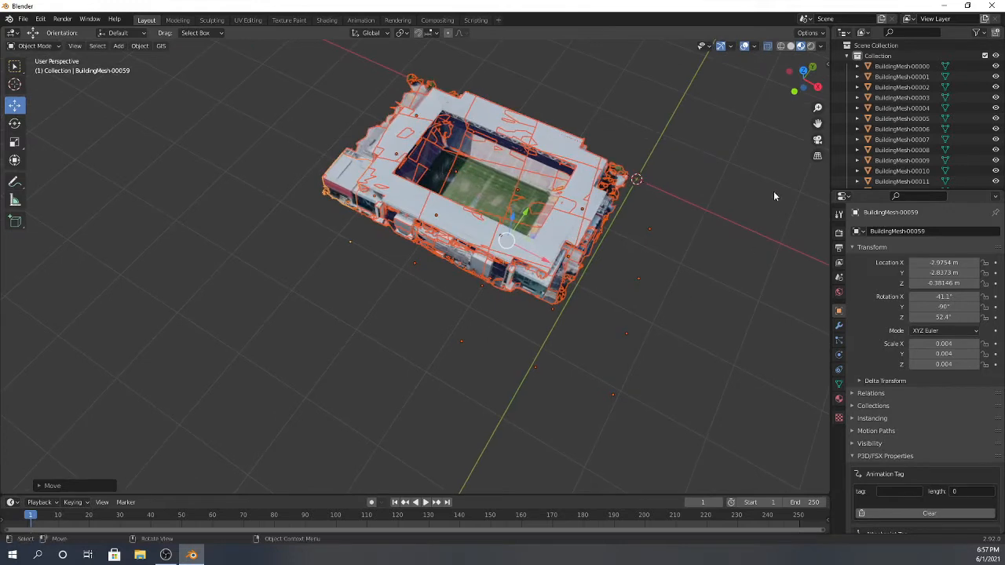
pyautogui.moveTo(816, 124); pyautogui.dragTo(655, 249)
pyautogui.moveTo(658, 157); pyautogui.dragTo(534, 123, button='middle')
pyautogui.scroll(-3, 428, 159)
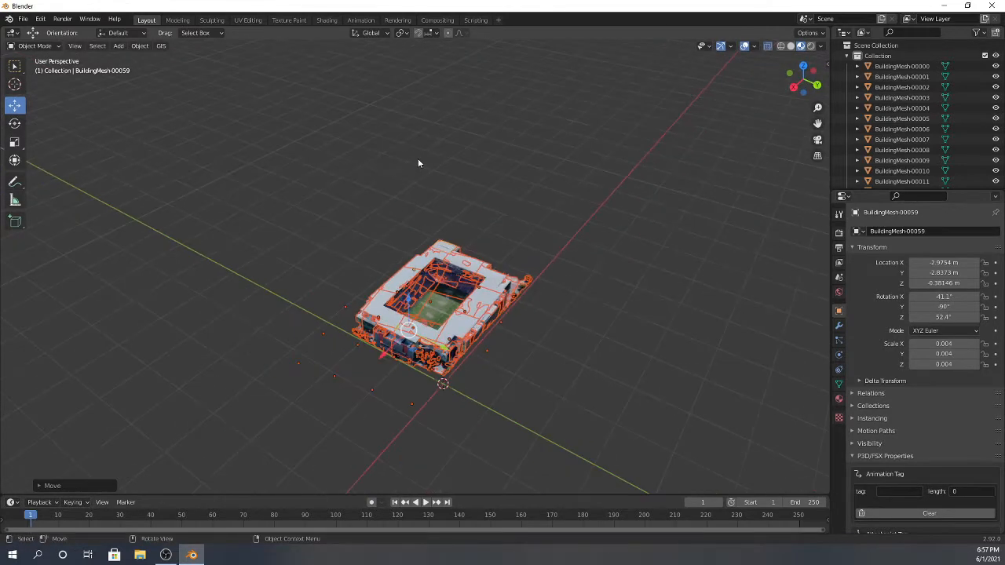
pyautogui.scroll(4, 539, 388)
pyautogui.moveTo(604, 402); pyautogui.dragTo(607, 413, button='middle')
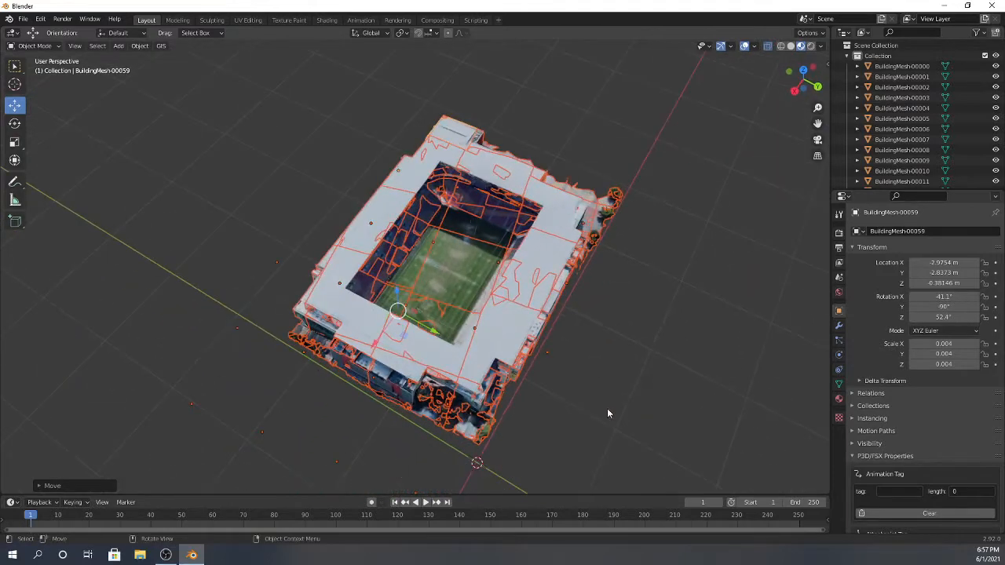
# - Fine-tune the stadium to a Z rotation of 50.7° and a Y location of about -2.88 m, finishing with everything deselected
pyautogui.click(14, 124)
pyautogui.moveTo(430, 329); pyautogui.dragTo(435, 327)
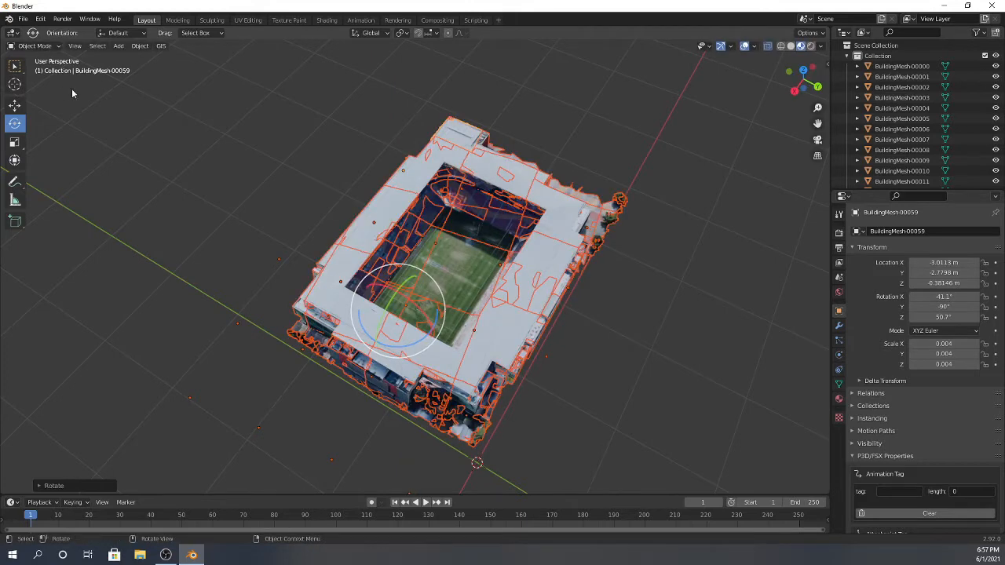
pyautogui.click(14, 105)
pyautogui.moveTo(437, 333); pyautogui.dragTo(424, 327)
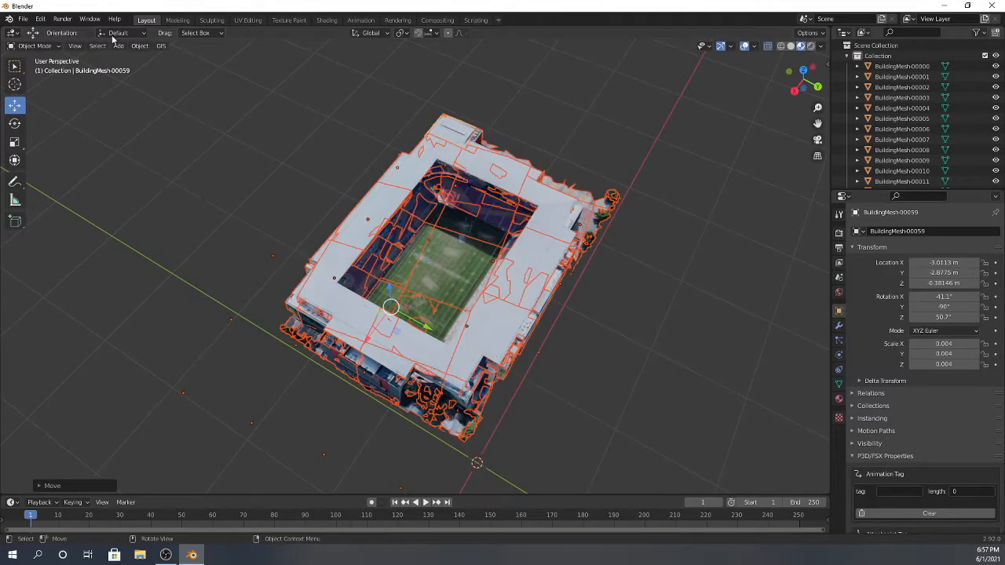
pyautogui.click(15, 67)
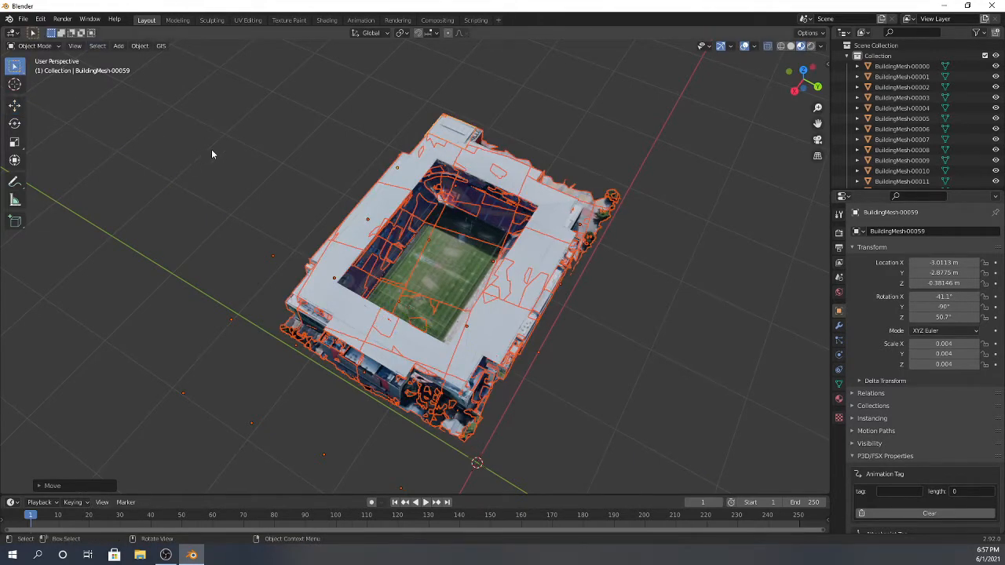
pyautogui.click(218, 149)
# - Check the stadium's alignment with the X and Y axes near the world origin from several angles
pyautogui.scroll(-5, 401, 330)
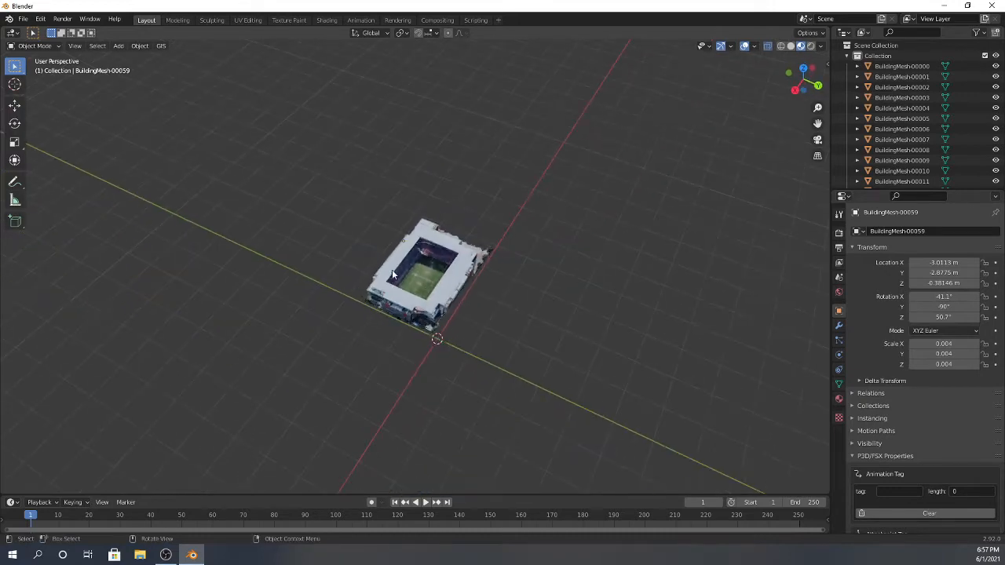
pyautogui.moveTo(392, 269); pyautogui.dragTo(546, 351, button='middle')
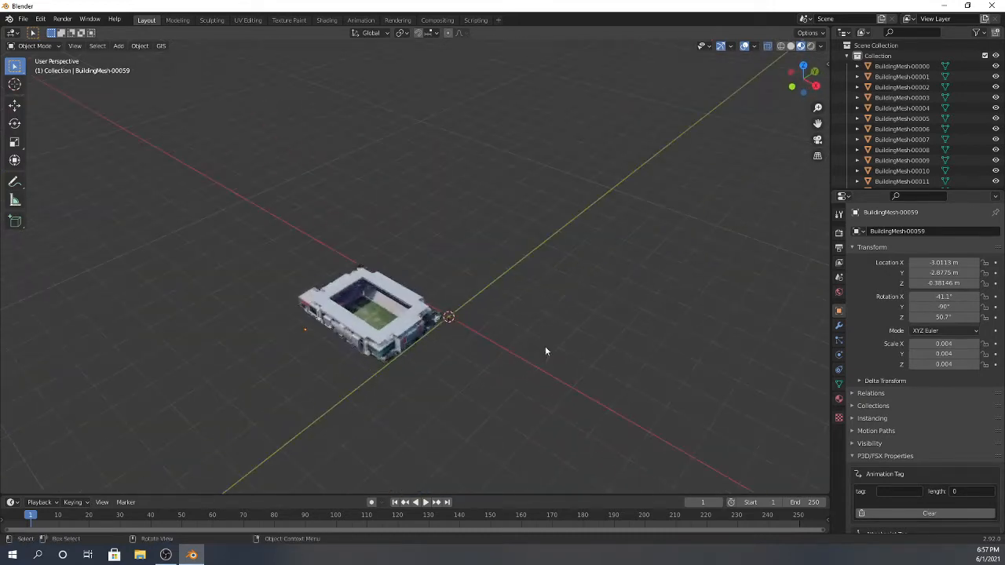
pyautogui.scroll(6, 323, 352)
pyautogui.moveTo(353, 341); pyautogui.dragTo(376, 325, button='middle')
pyautogui.scroll(-3, 363, 328)
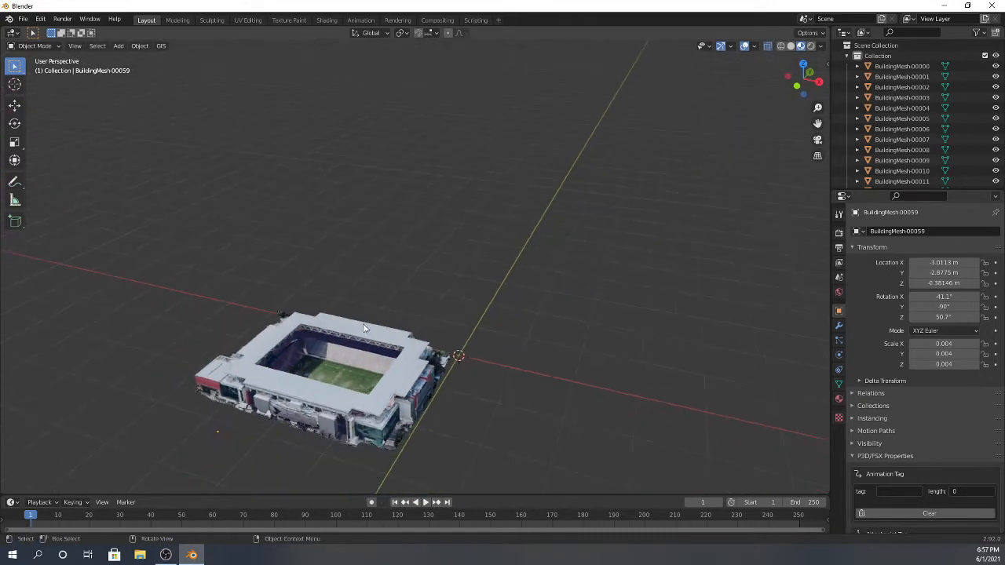
pyautogui.moveTo(347, 294); pyautogui.dragTo(238, 328, button='middle')
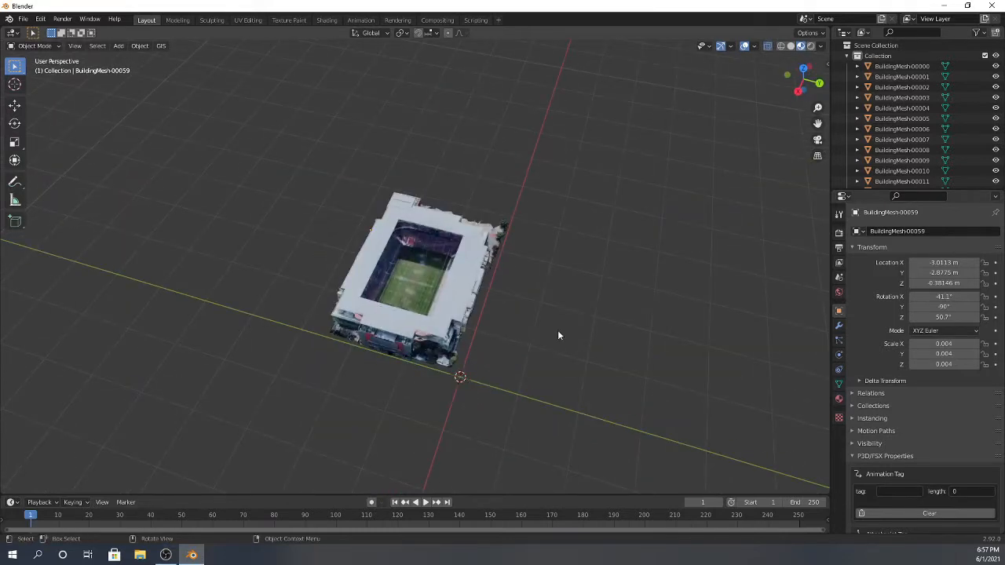
# - Start a Collada (.dae) export of the scene and choose the Suncorp folder on the Desktop as its destination
pyautogui.scroll(5, 558, 335)
pyautogui.moveTo(558, 335); pyautogui.dragTo(507, 309, button='middle')
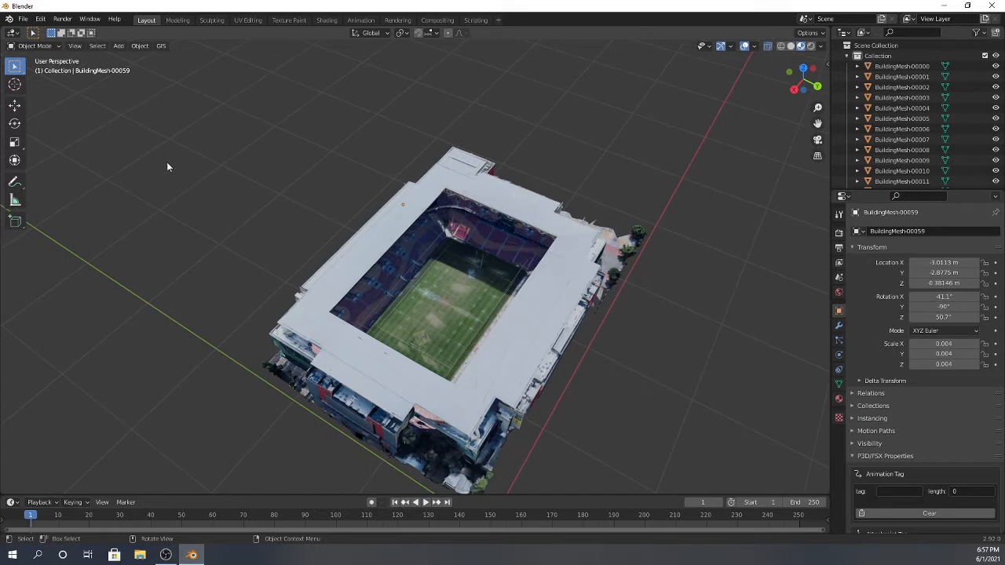
pyautogui.click(26, 22)
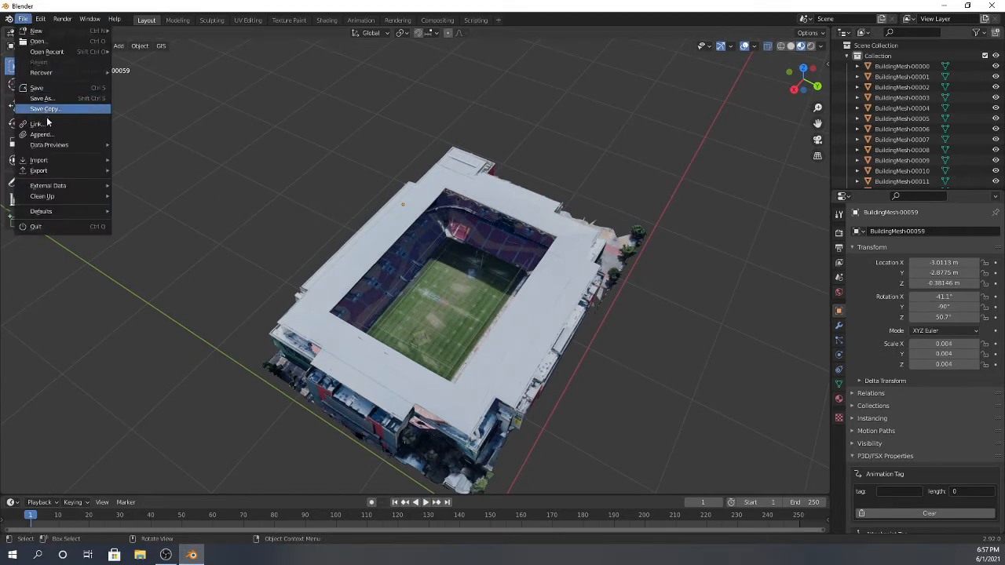
pyautogui.moveTo(61, 171)
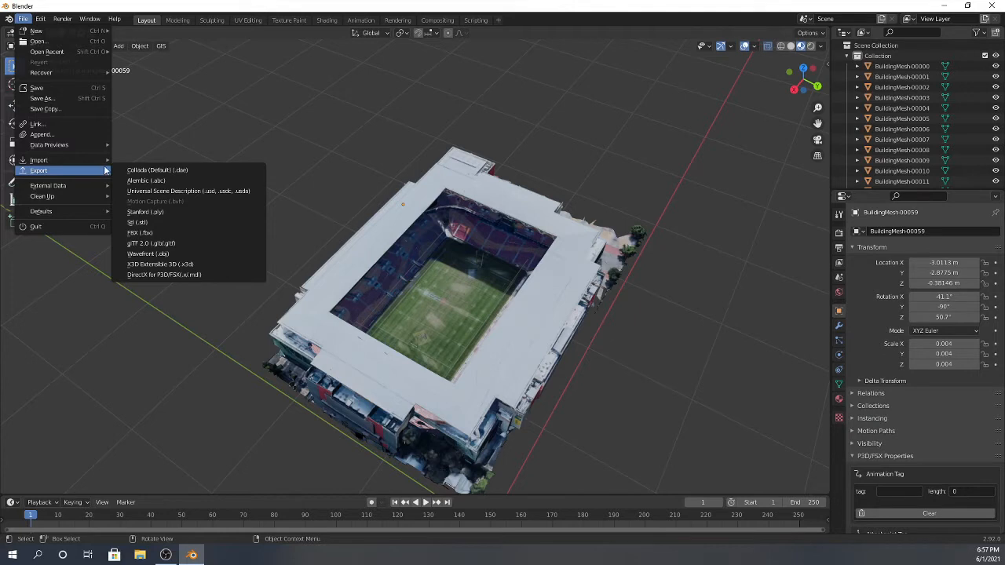
pyautogui.click(193, 172)
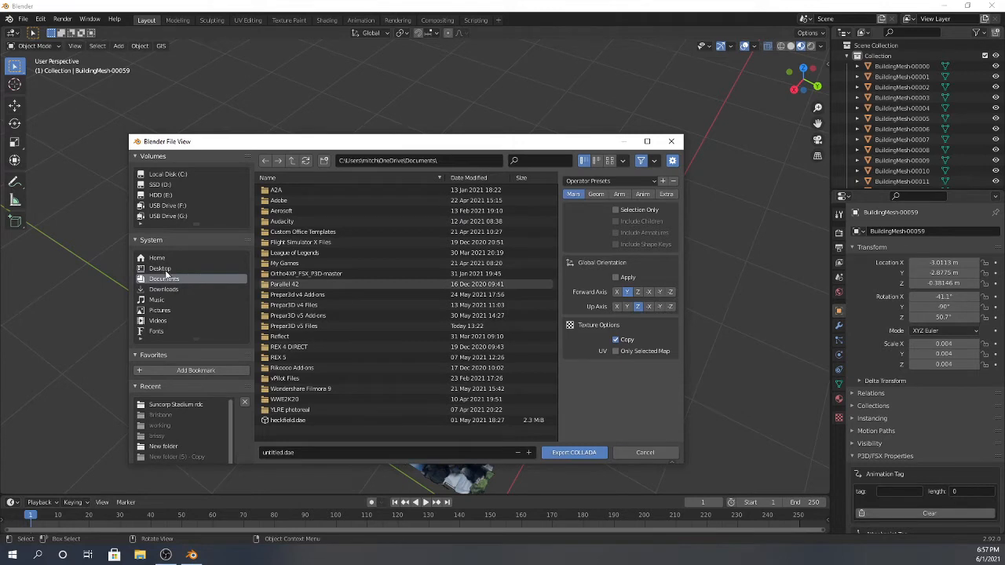
pyautogui.click(161, 269)
pyautogui.scroll(-5, 407, 270)
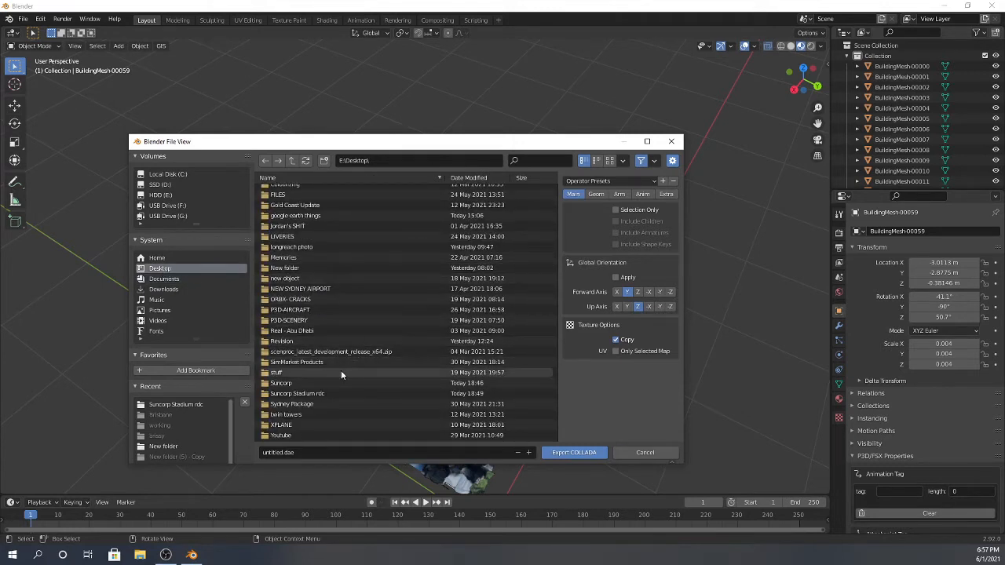
pyautogui.doubleClick(303, 382)
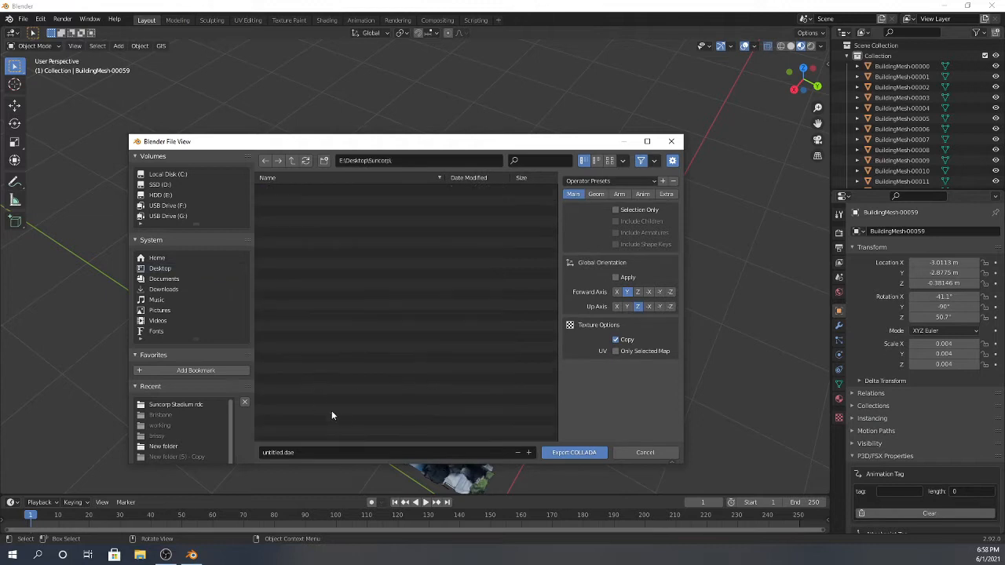
# - Name the Collada file suncorp.dae and export it
pyautogui.click(313, 452)
pyautogui.press('BackSpace')
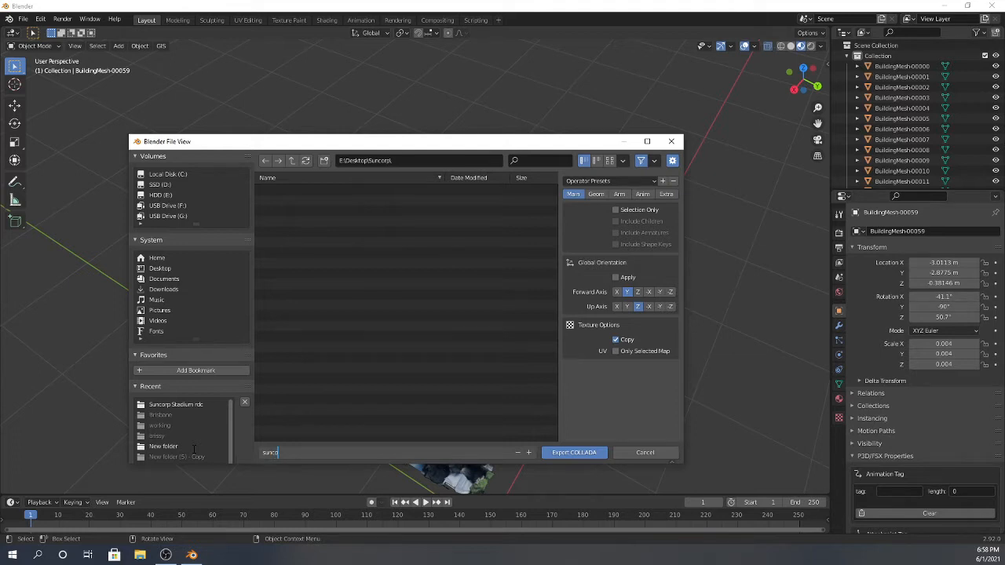
pyautogui.click(567, 452)
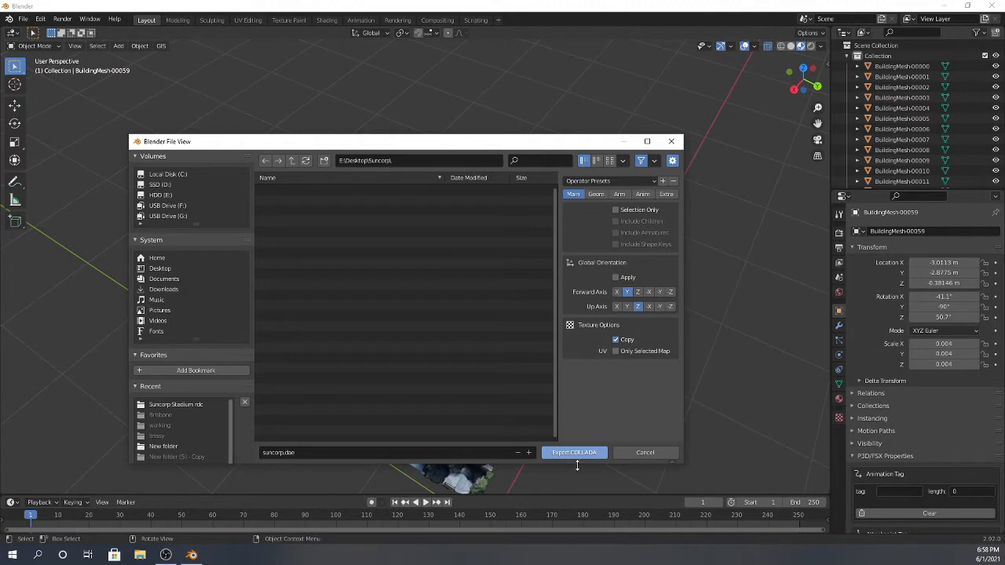
pyautogui.click(576, 455)
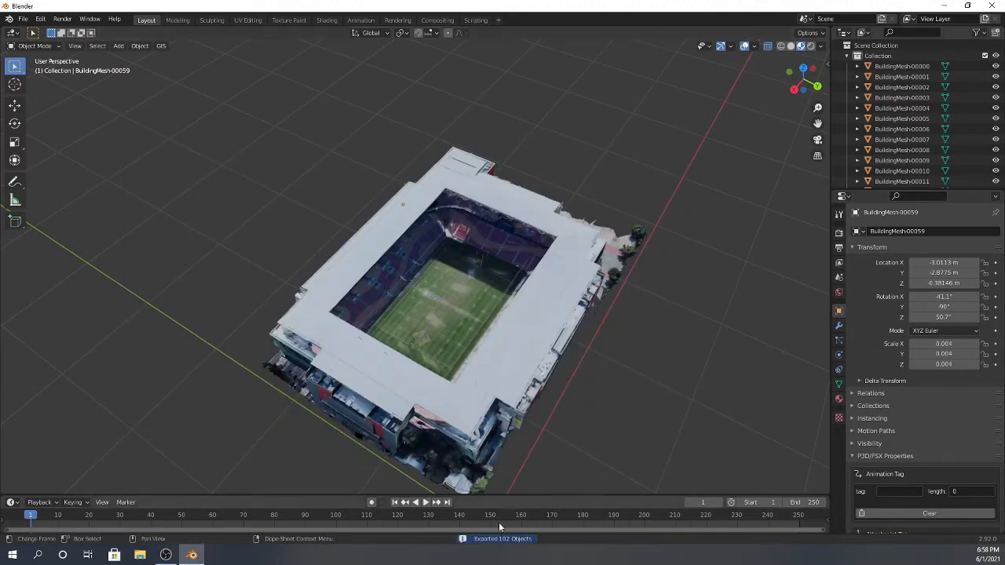
# - Minimize Blender, place the modelconverterx_latest_development_release.zip archive on the desktop near the Suncorp folders and open it
pyautogui.scroll(2, 471, 295)
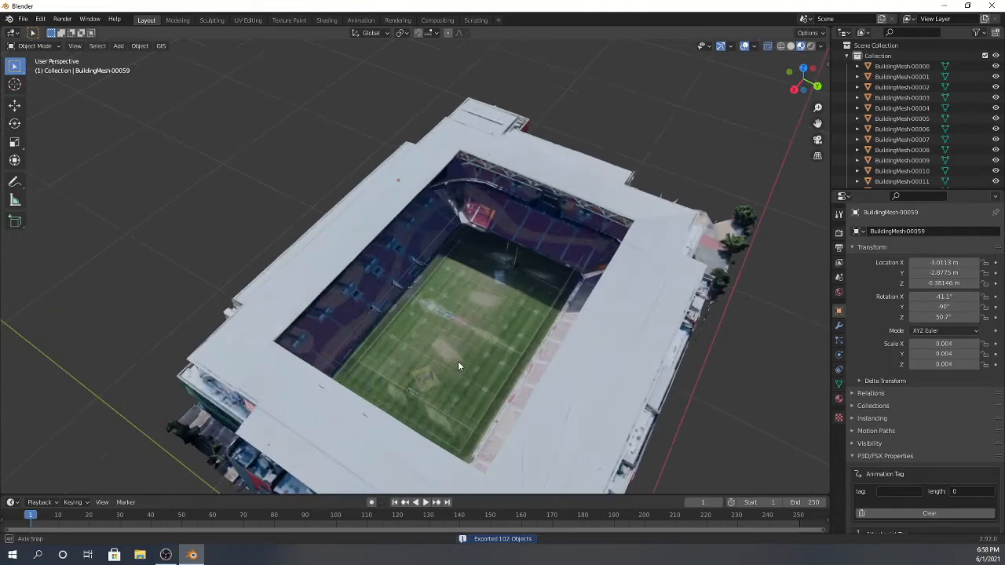
pyautogui.scroll(-6, 463, 369)
pyautogui.click(950, 5)
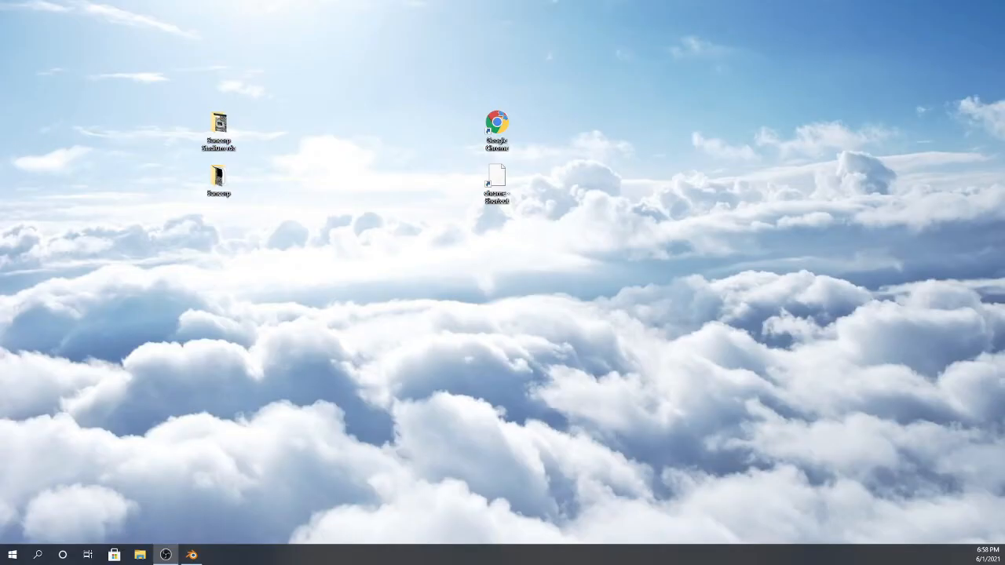
pyautogui.moveTo(0, 249); pyautogui.dragTo(348, 334)
pyautogui.moveTo(338, 334); pyautogui.dragTo(338, 228)
pyautogui.moveTo(306, 180); pyautogui.dragTo(421, 348)
pyautogui.moveTo(422, 359); pyautogui.dragTo(307, 179)
pyautogui.click(277, 227)
pyautogui.click(348, 228)
pyautogui.doubleClick(347, 228)
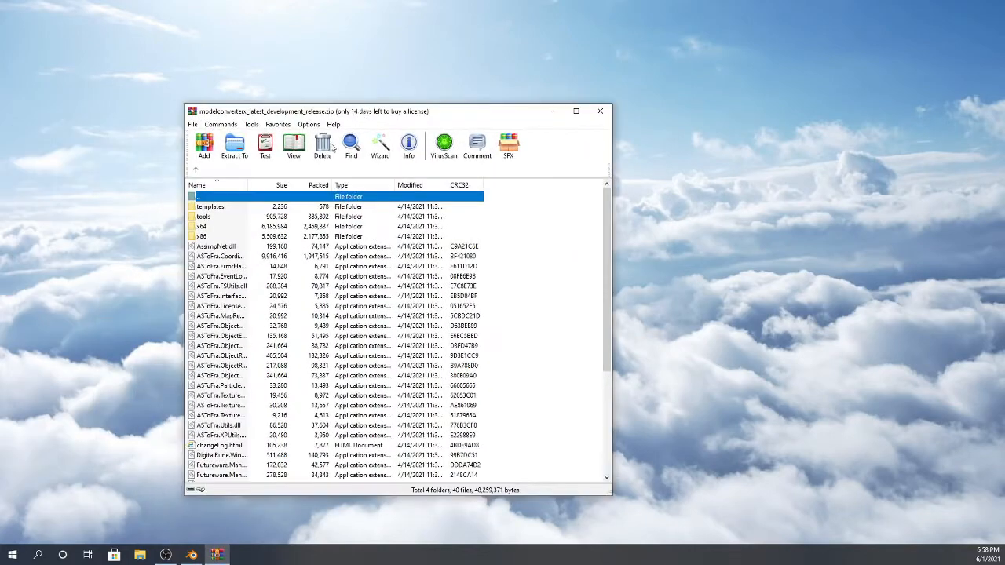
# - Launch ModelConverterX.exe from the opened archive
pyautogui.scroll(-6, 247, 316)
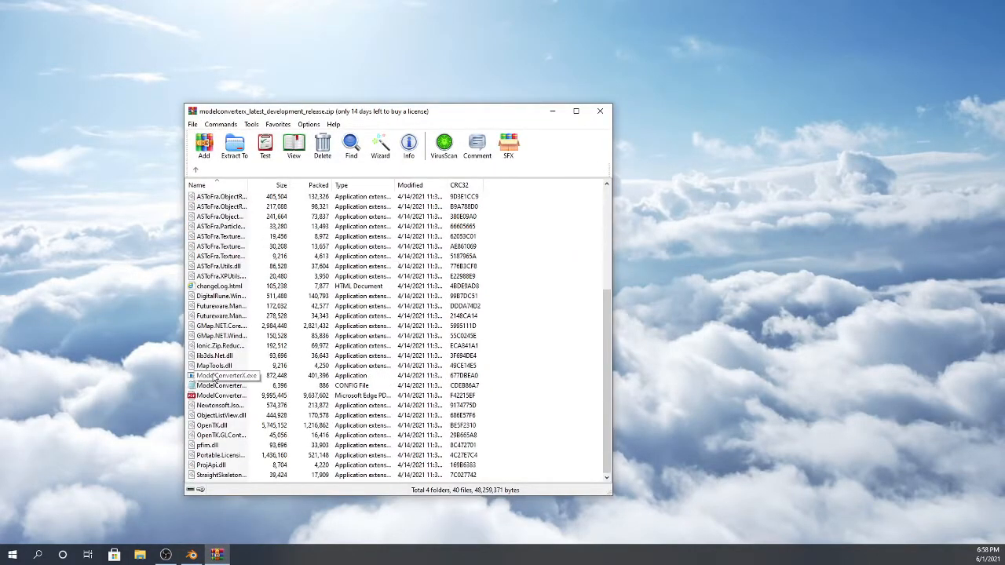
pyautogui.scroll(6, 208, 380)
pyautogui.scroll(-6, 208, 382)
pyautogui.doubleClick(226, 377)
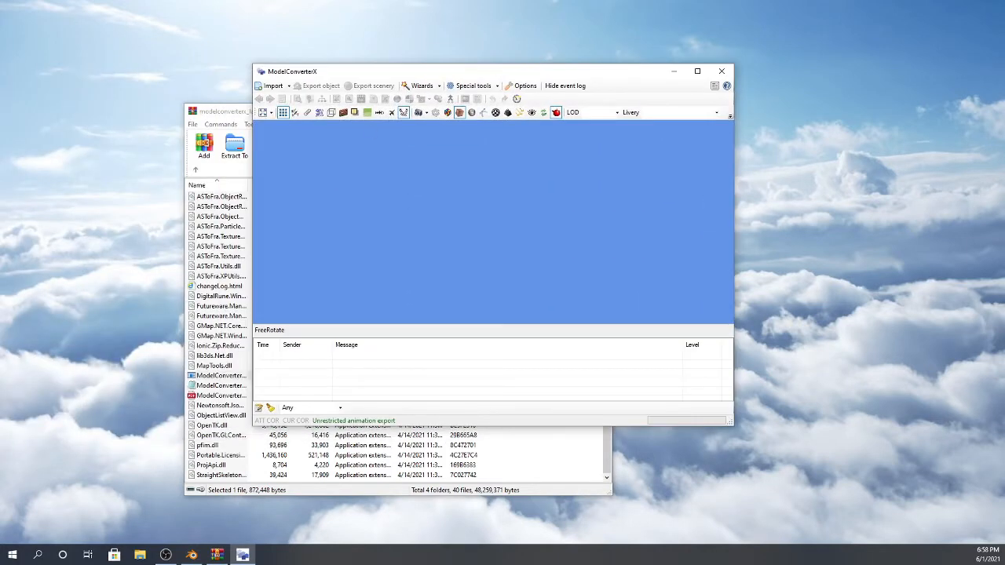
# - Minimize the archive window and maximize ModelConverterX
pyautogui.moveTo(431, 66); pyautogui.dragTo(259, 4)
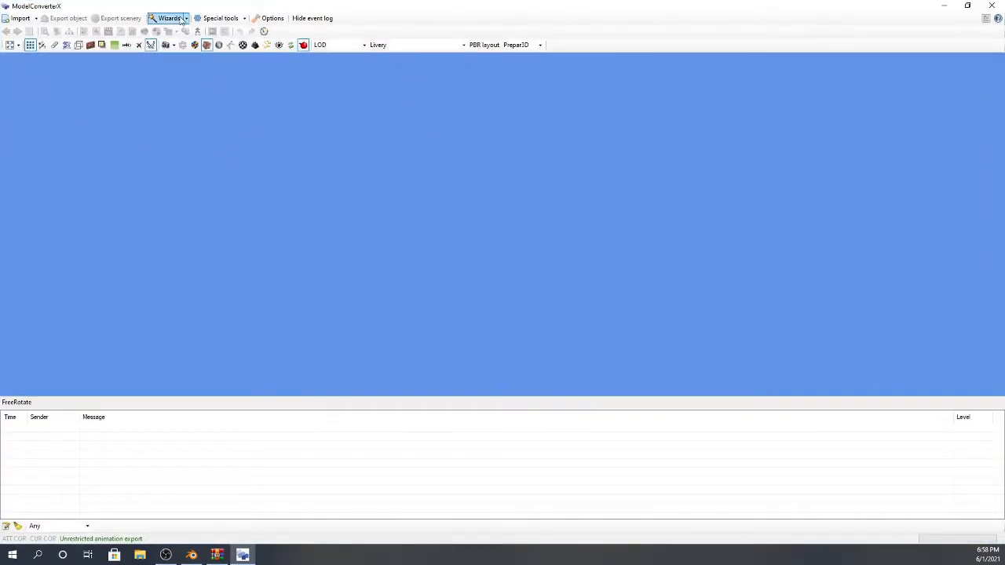
pyautogui.moveTo(204, 6); pyautogui.dragTo(571, 77)
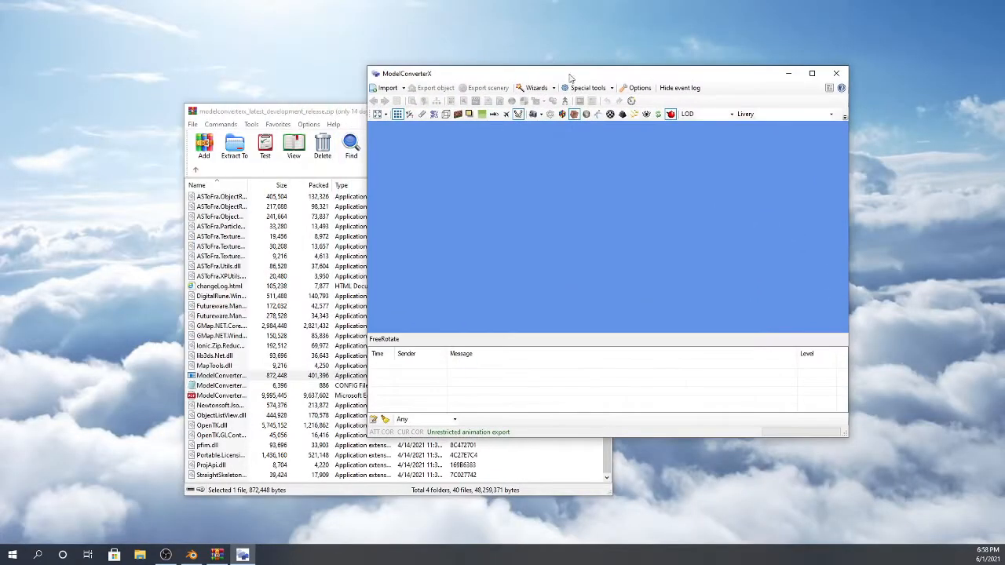
pyautogui.click(306, 116)
pyautogui.click(553, 112)
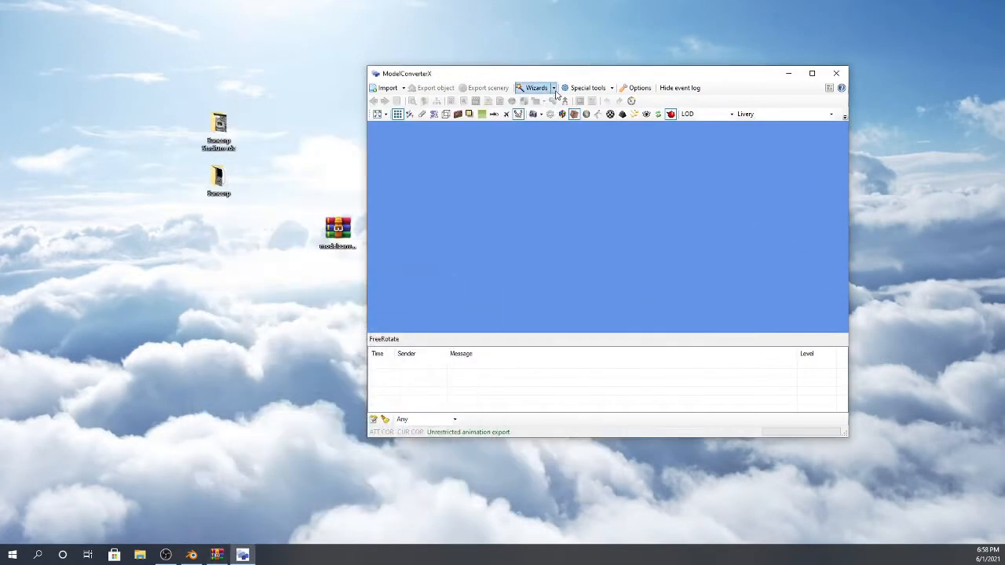
pyautogui.moveTo(561, 77); pyautogui.dragTo(507, 6)
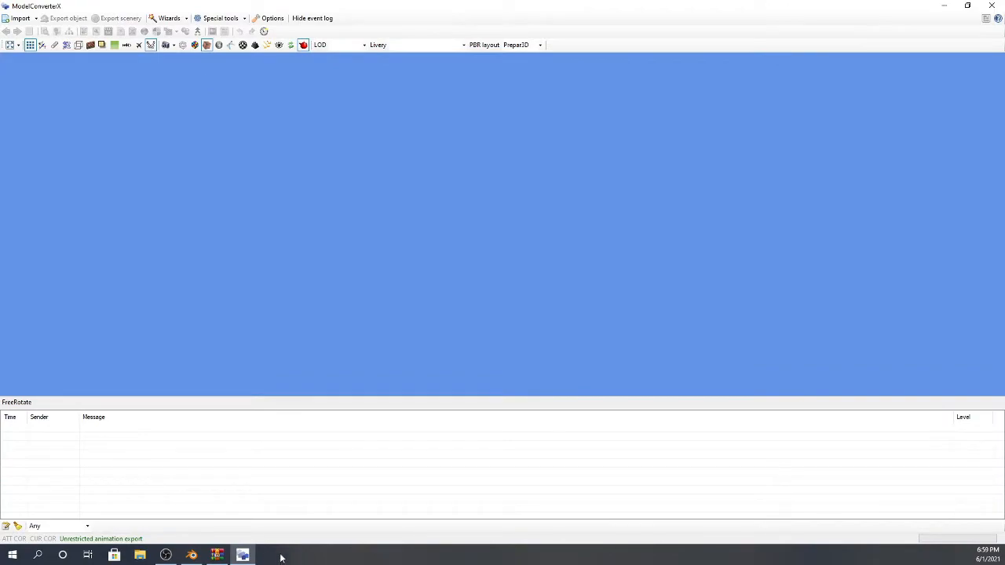
# - Look over the file list of the ModelConverterX archive and minimize its window again
pyautogui.click(243, 555)
pyautogui.click(241, 556)
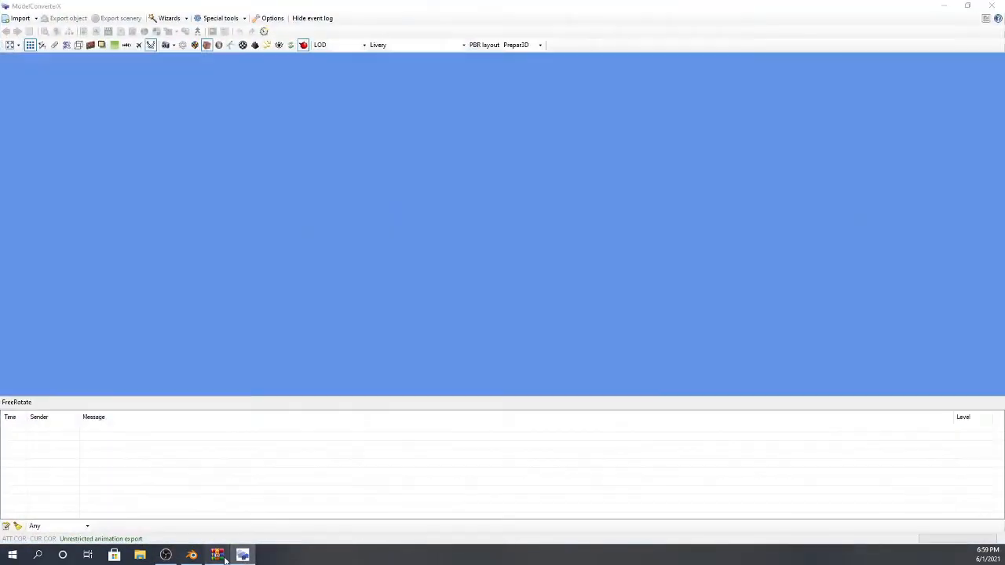
pyautogui.click(217, 555)
pyautogui.scroll(5, 296, 293)
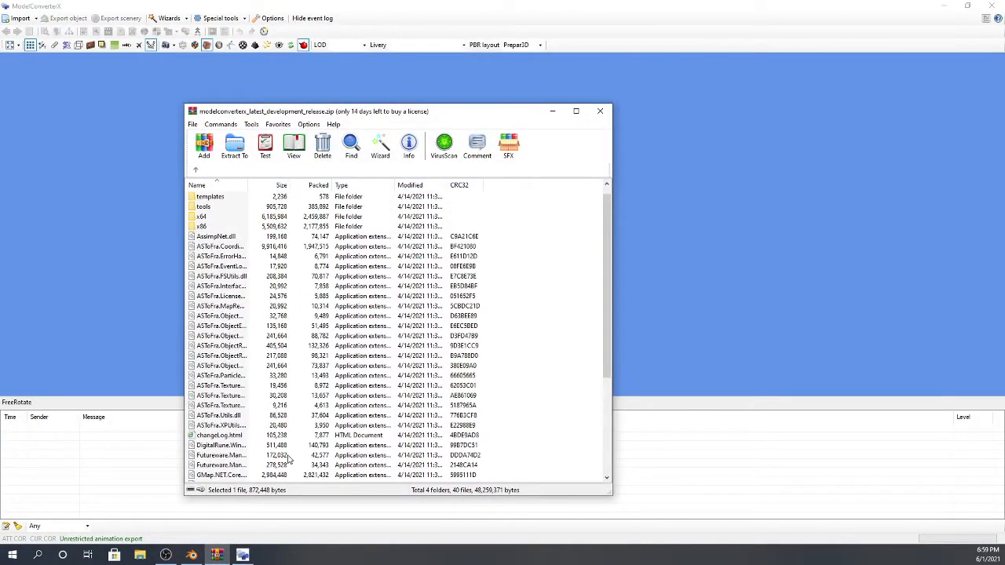
pyautogui.scroll(-5, 288, 471)
pyautogui.scroll(5, 346, 333)
pyautogui.click(552, 111)
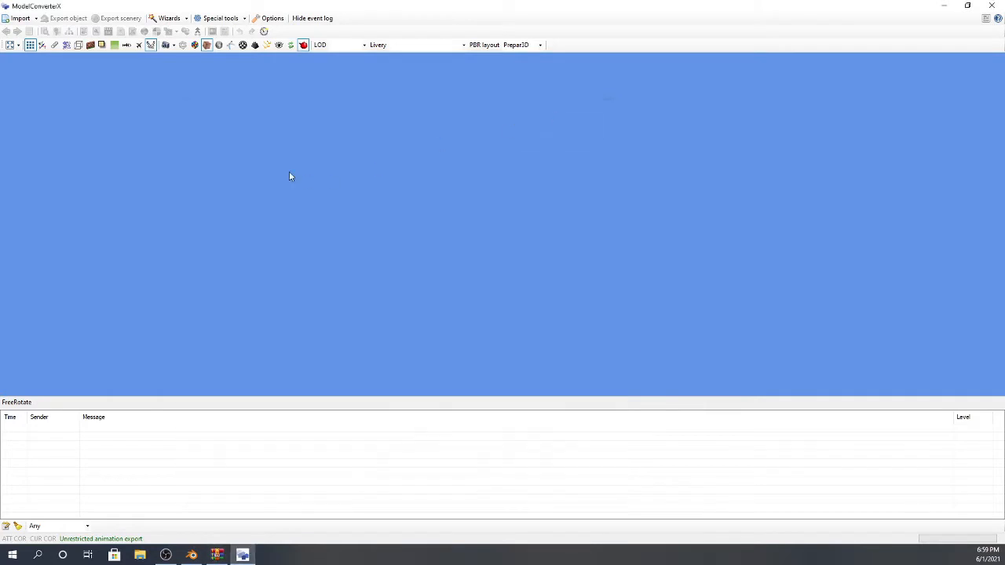
# - Open the Convert and place object wizard and move its window toward the middle of the screen
pyautogui.click(186, 20)
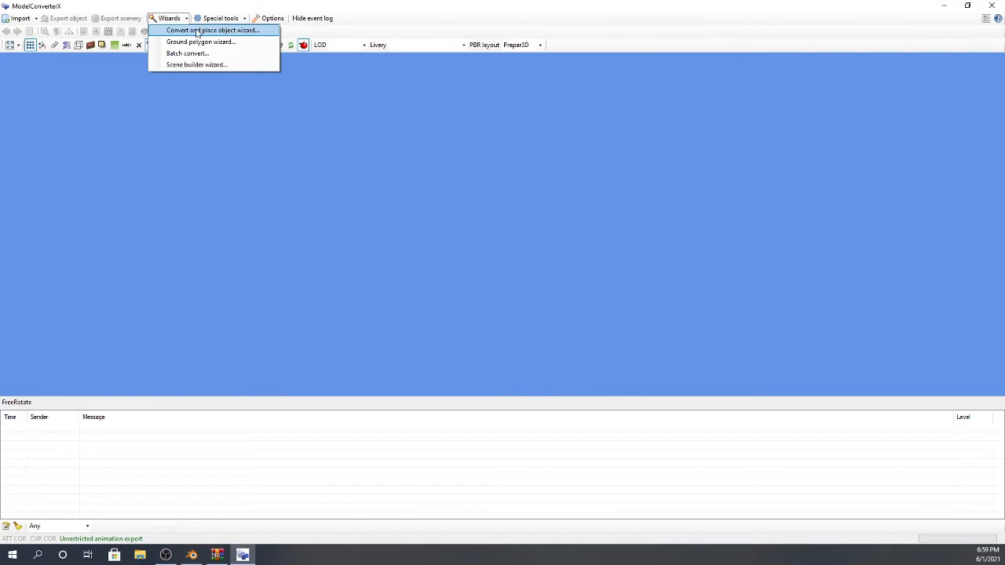
pyautogui.click(197, 30)
pyautogui.moveTo(200, 110); pyautogui.dragTo(397, 117)
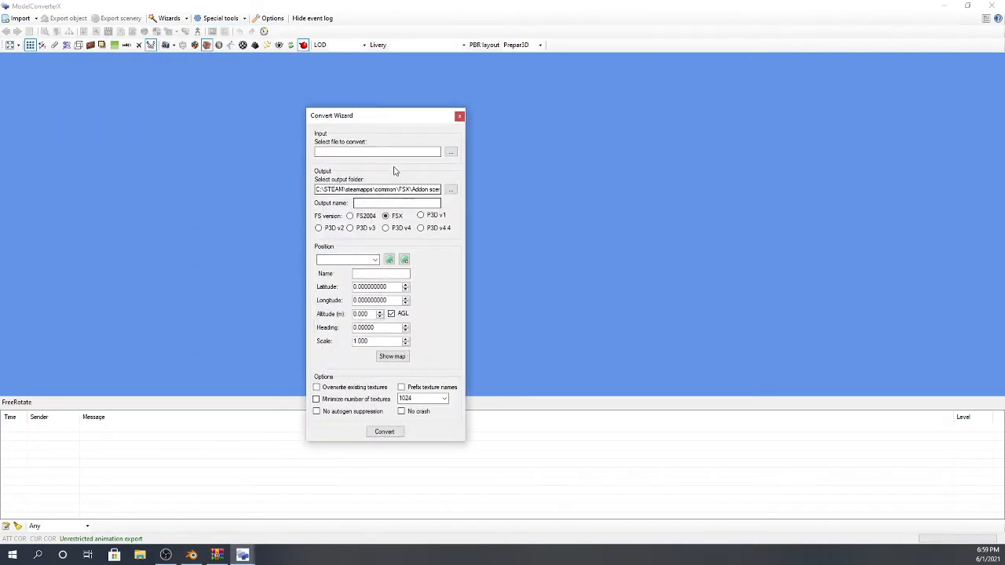
pyautogui.click(451, 190)
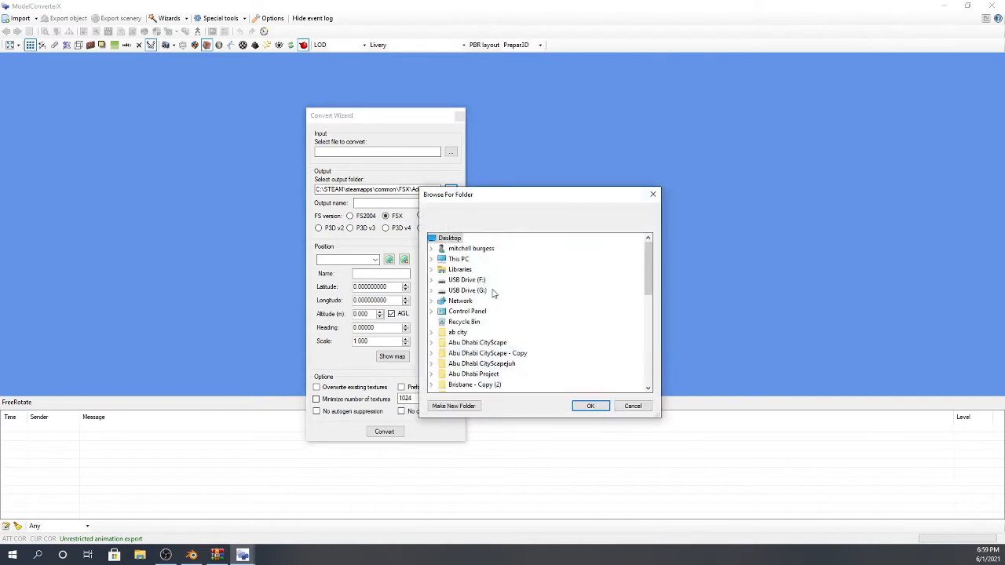
pyautogui.doubleClick(457, 260)
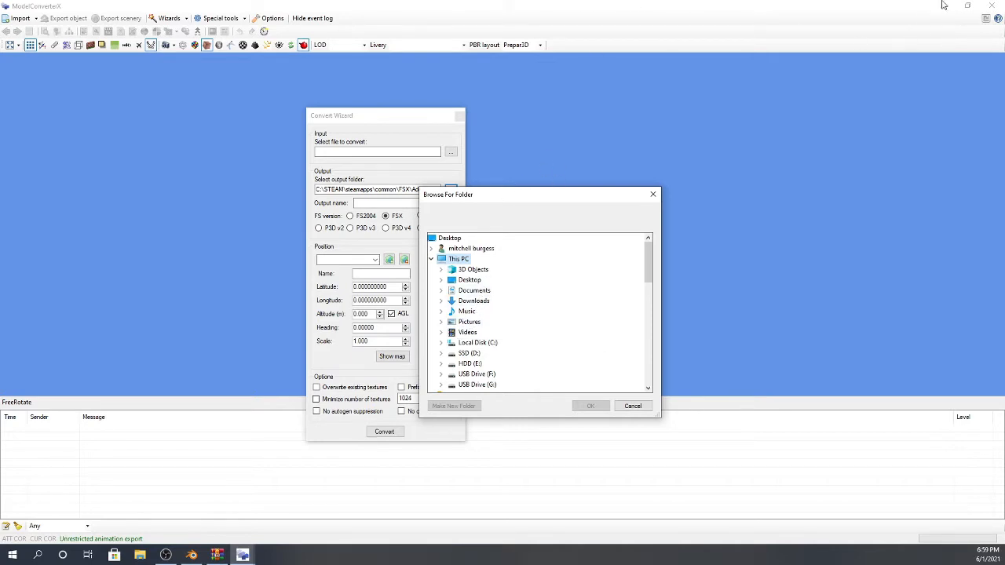
pyautogui.click(633, 406)
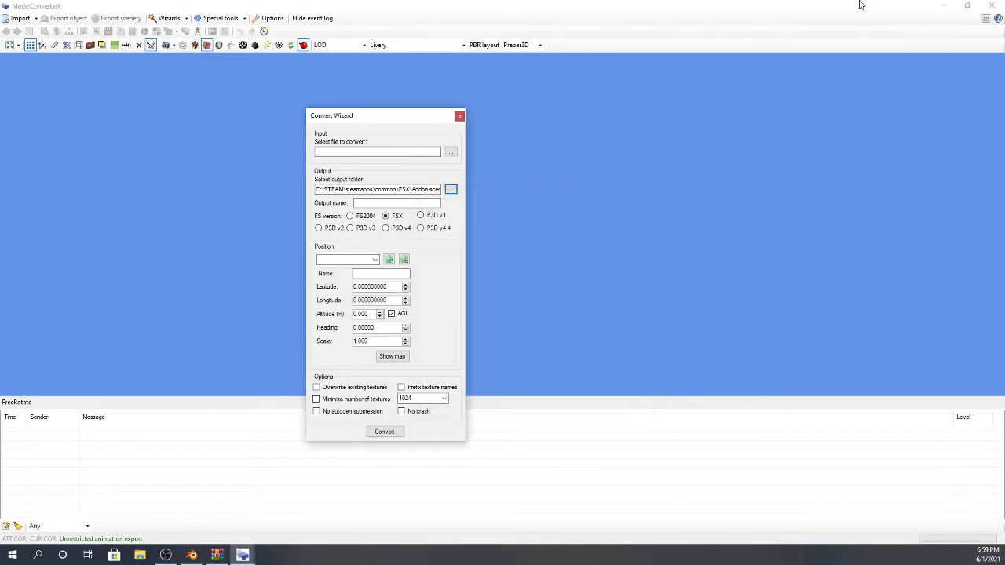
# - Minimize the main ModelConverterX window and create a new desktop folder named Suncorp Finished
pyautogui.click(943, 5)
pyautogui.moveTo(374, 128); pyautogui.dragTo(491, 126)
pyautogui.rightClick(211, 230)
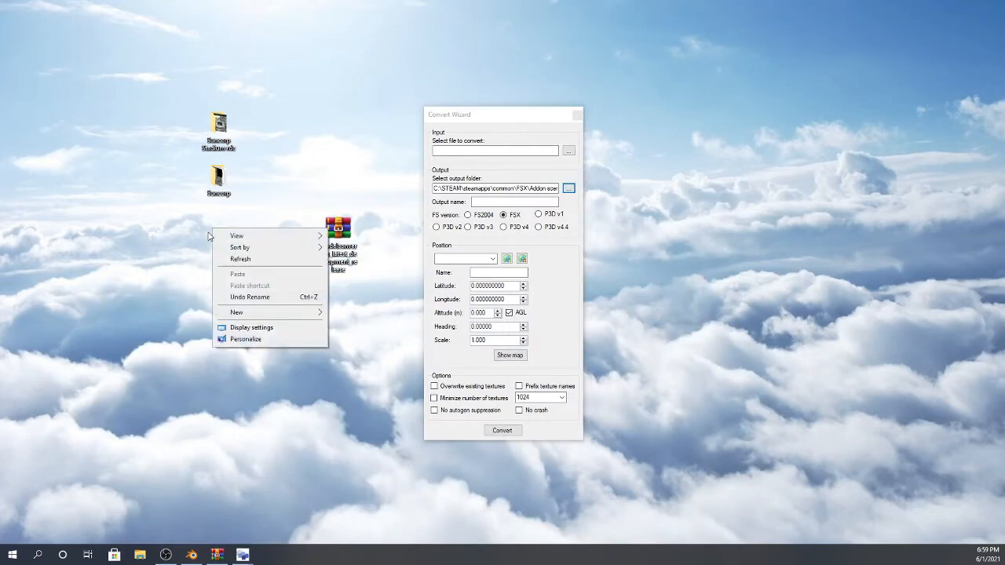
pyautogui.moveTo(274, 314)
pyautogui.click(353, 314)
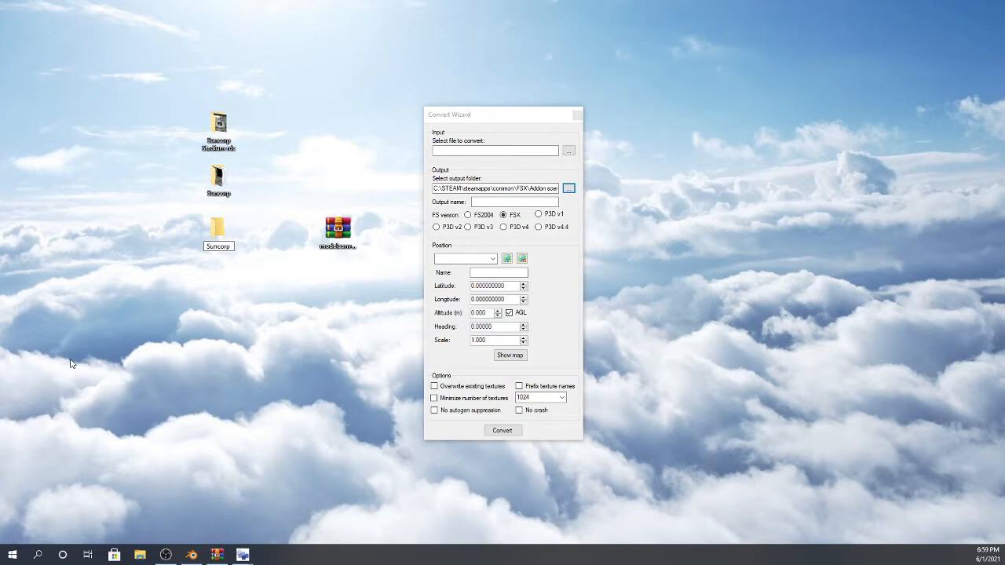
pyautogui.write('Suncorp Finished')
pyautogui.press('Return')
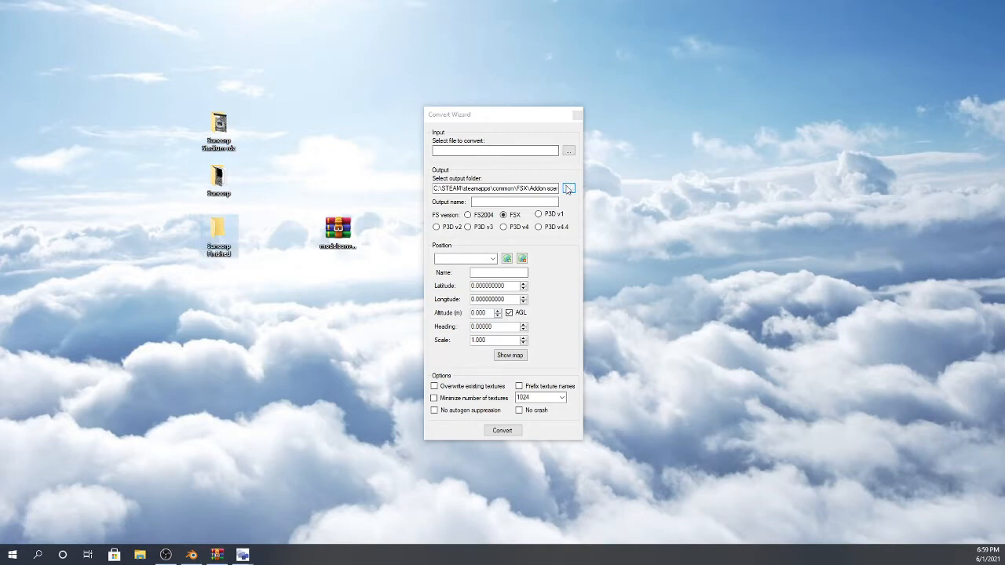
# - Set the Convert Wizard's output folder to Suncorp Finished on the Desktop
pyautogui.click(569, 188)
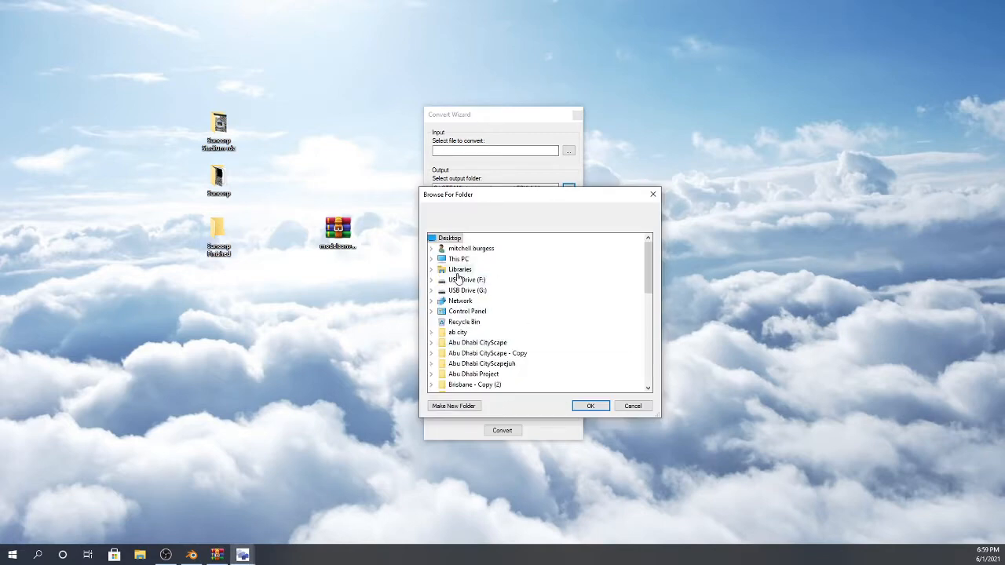
pyautogui.click(458, 259)
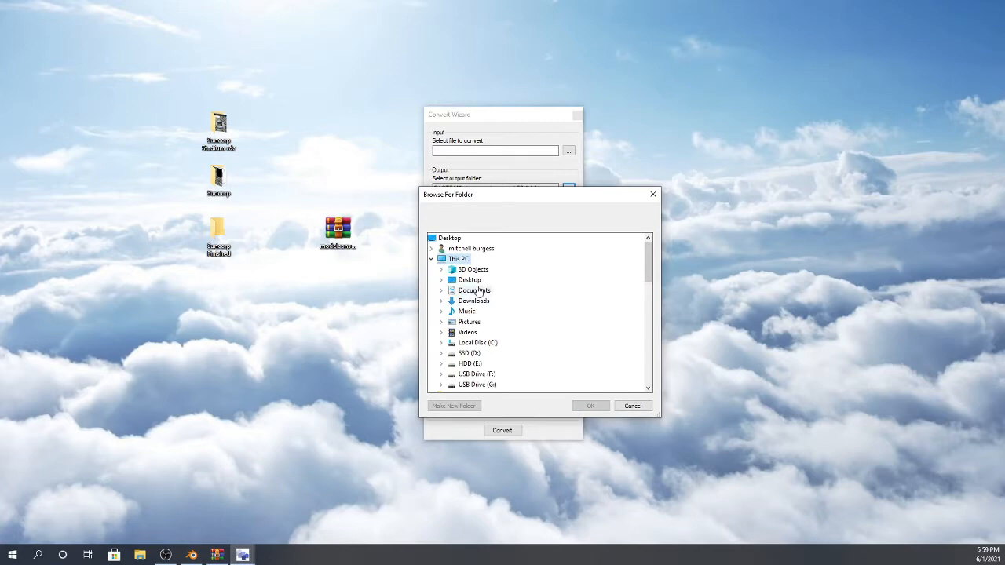
pyautogui.doubleClick(468, 280)
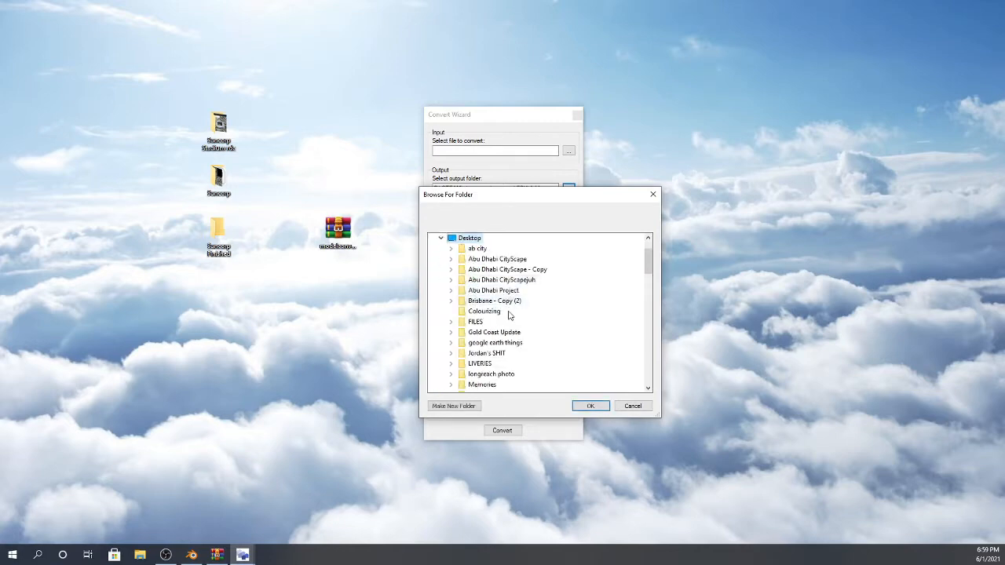
pyautogui.scroll(-3, 493, 281)
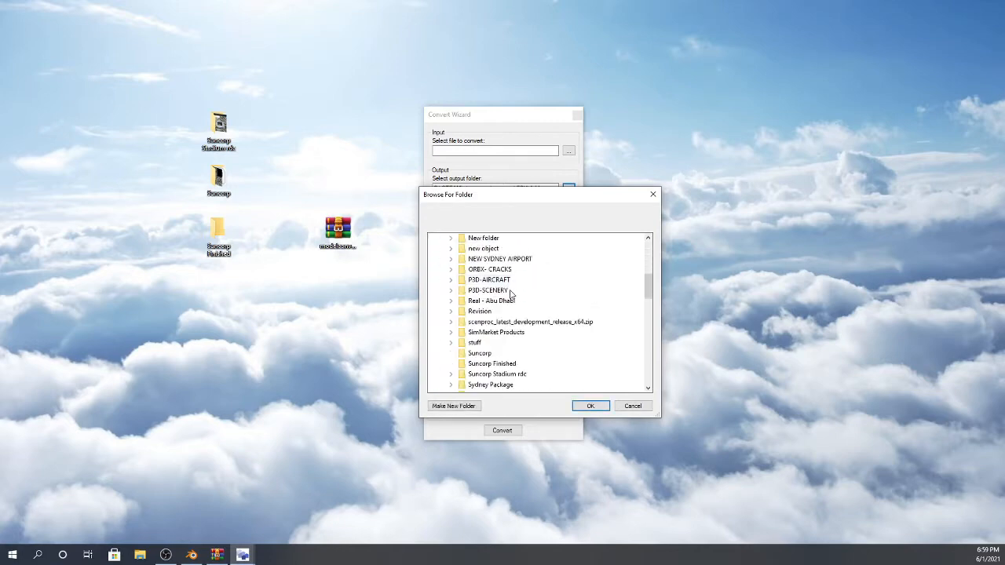
pyautogui.scroll(-3, 495, 289)
pyautogui.click(508, 270)
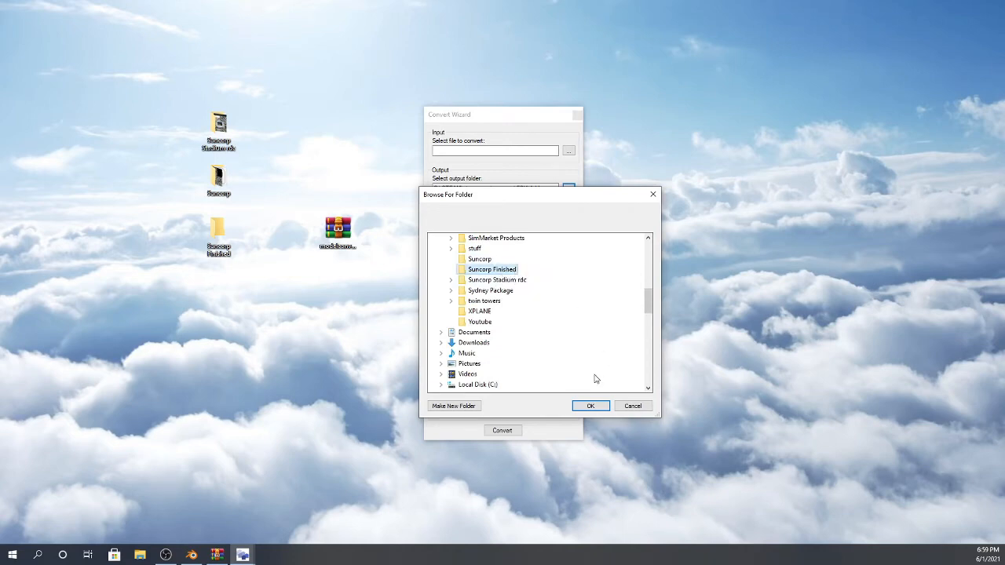
pyautogui.click(590, 406)
pyautogui.moveTo(255, 556)
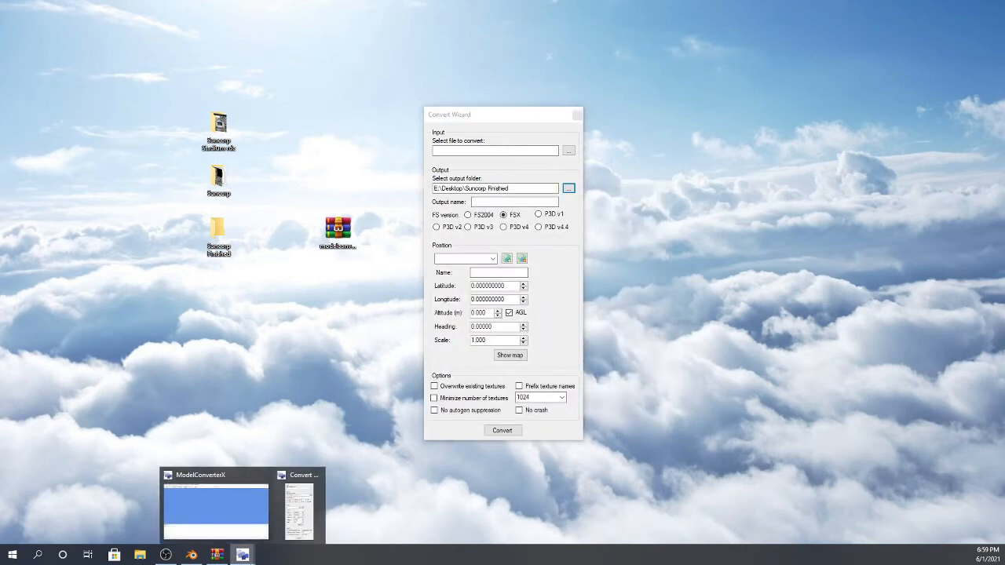
# - Bring the Convert Wizard back up and choose suncorp.dae from the Desktop's Suncorp folder as the file to convert
pyautogui.click(256, 511)
pyautogui.click(294, 514)
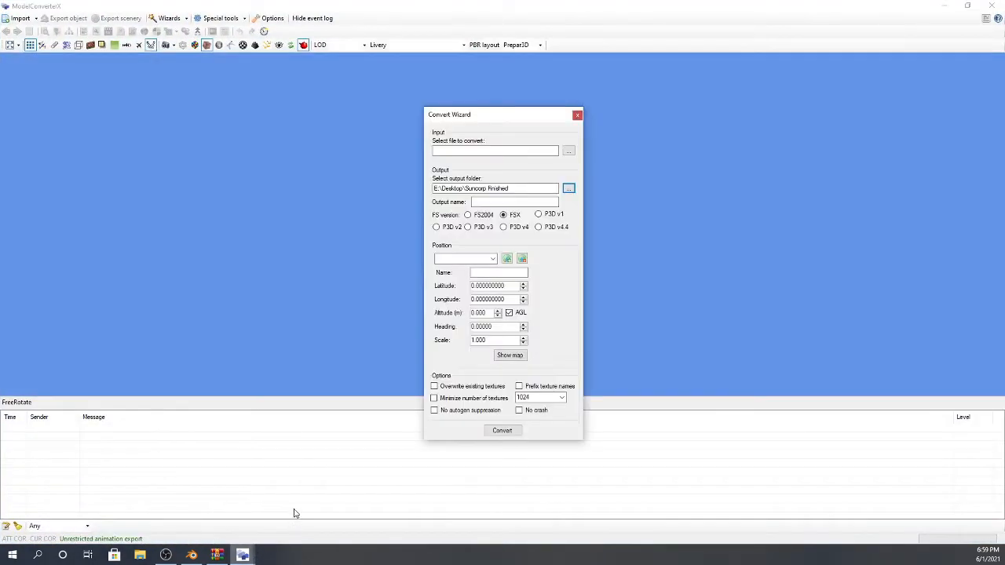
pyautogui.click(569, 154)
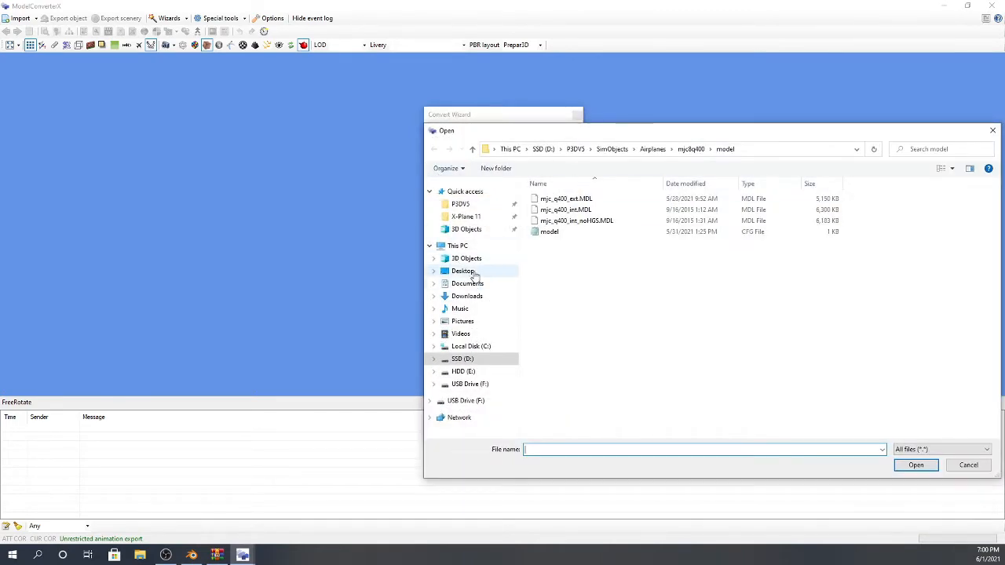
pyautogui.click(471, 272)
pyautogui.scroll(-10, 610, 268)
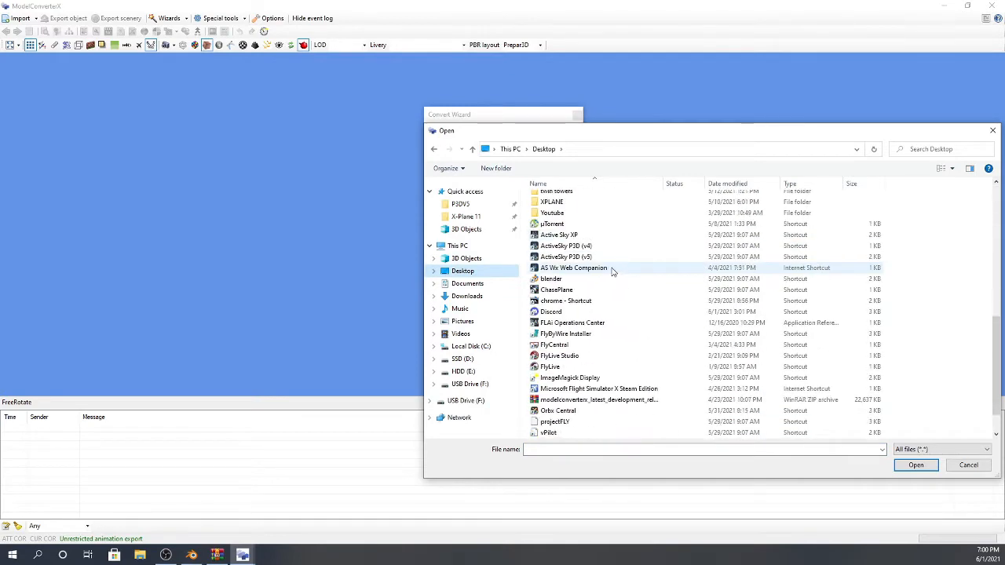
pyautogui.scroll(3, 612, 272)
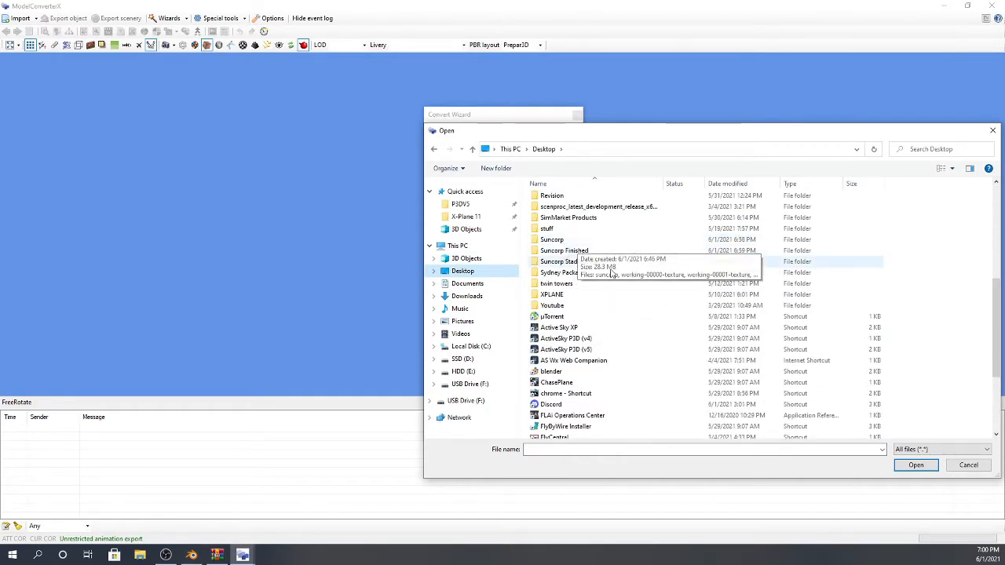
pyautogui.doubleClick(597, 240)
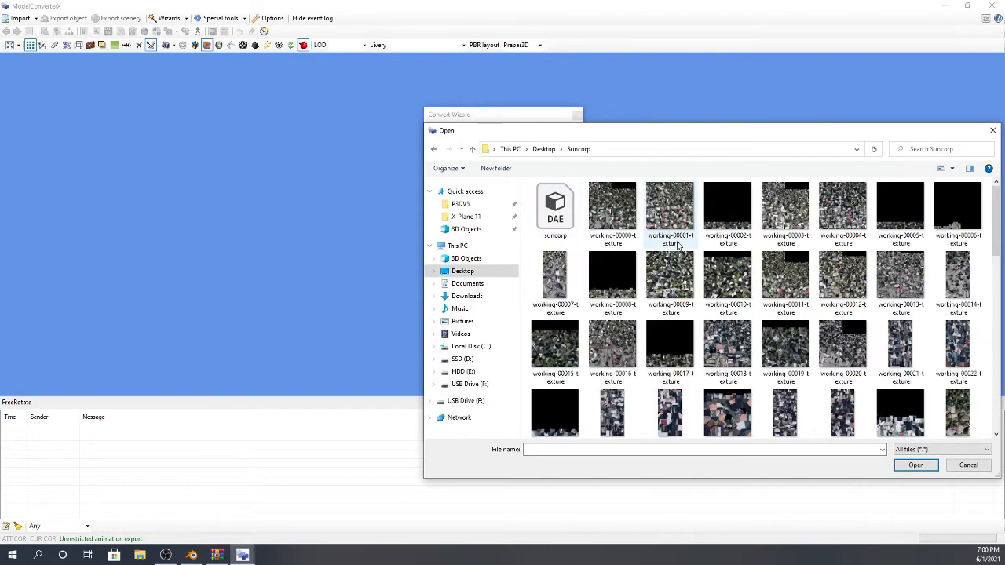
pyautogui.moveTo(573, 138); pyautogui.dragTo(408, 139)
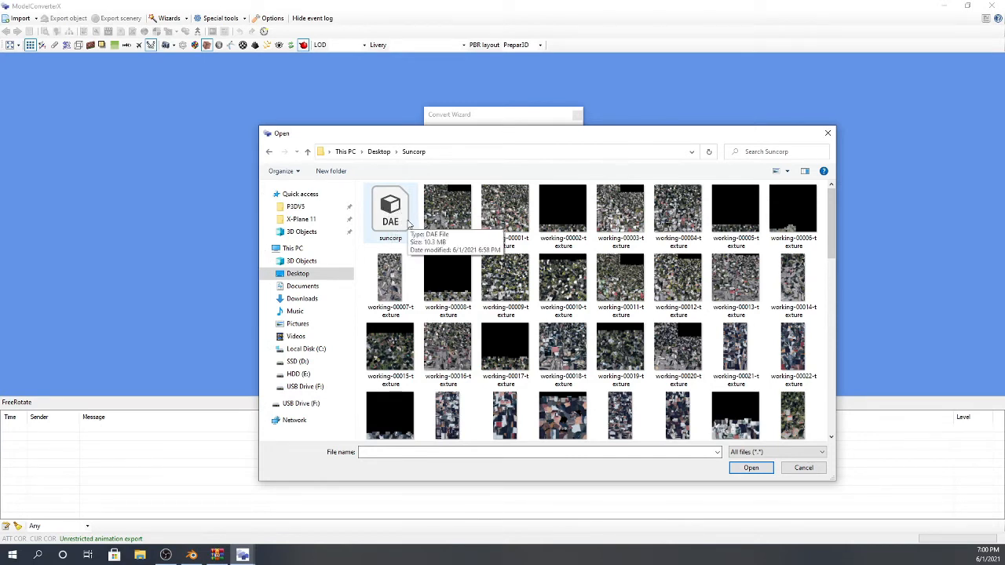
pyautogui.click(390, 206)
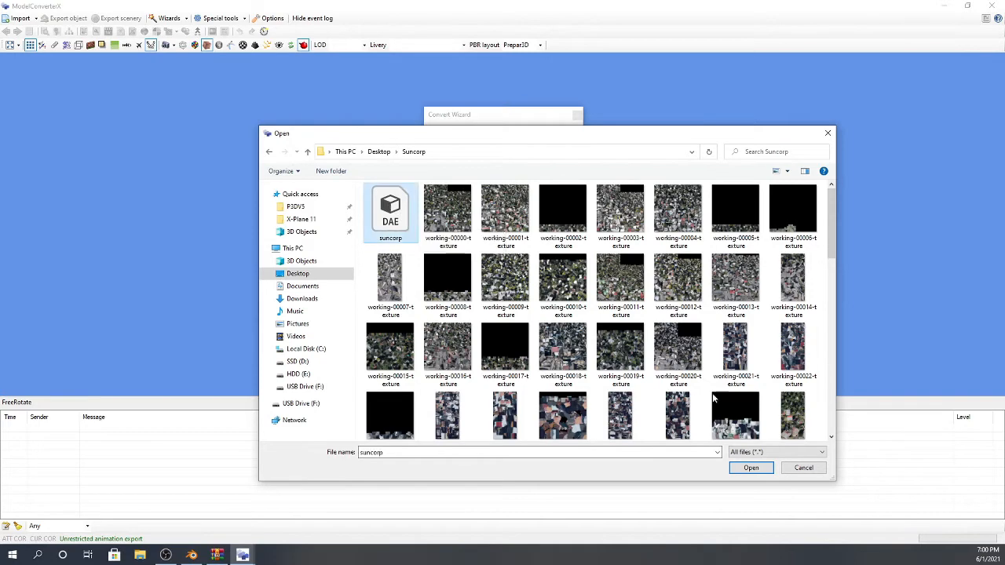
pyautogui.click(751, 469)
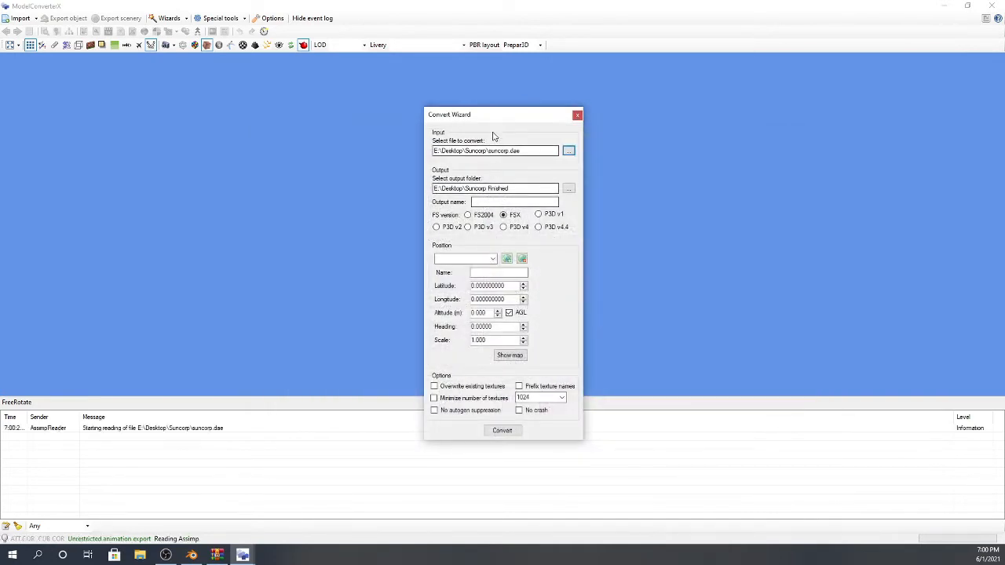
# - Clear the Convert Wizard off the preview and examine the loaded stadium from several angles
pyautogui.moveTo(499, 117); pyautogui.dragTo(138, 140)
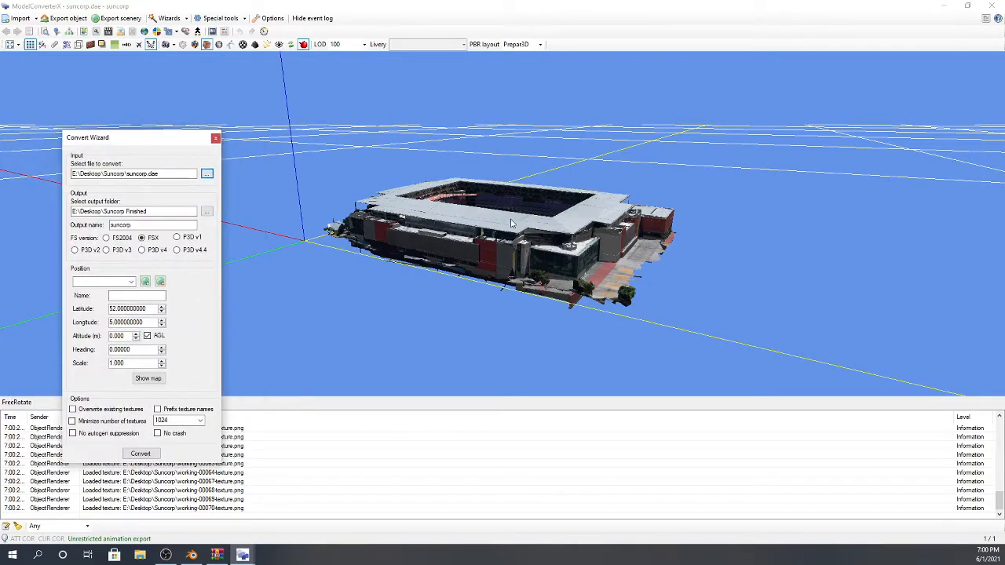
pyautogui.click(216, 138)
pyautogui.moveTo(624, 187); pyautogui.dragTo(570, 282)
pyautogui.scroll(8, 544, 235)
pyautogui.scroll(-5, 574, 280)
pyautogui.moveTo(330, 254); pyautogui.dragTo(606, 252)
pyautogui.scroll(-2, 599, 246)
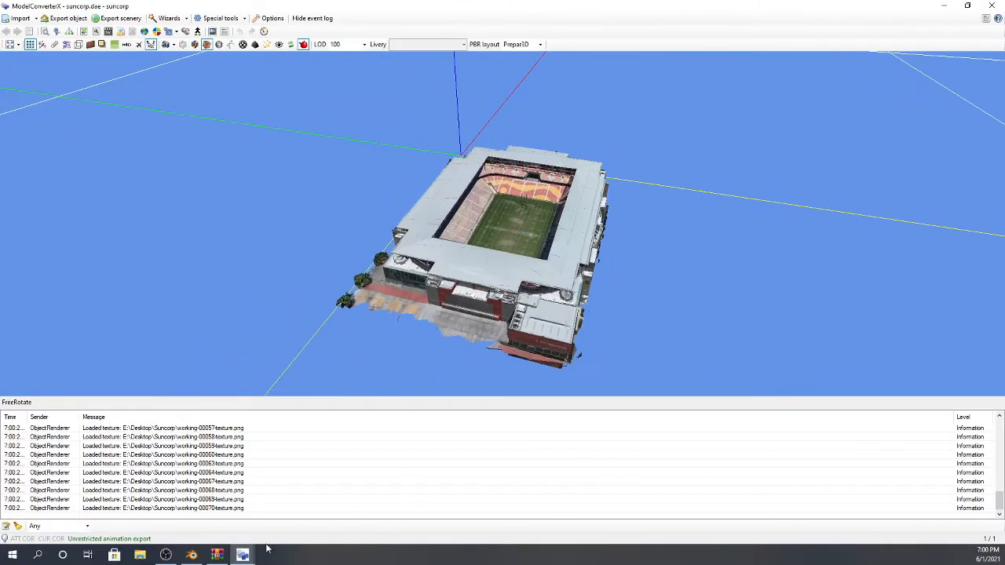
# - Bring the Convert Wizard window back and move it out of the way of the model view
pyautogui.moveTo(245, 553)
pyautogui.click(305, 491)
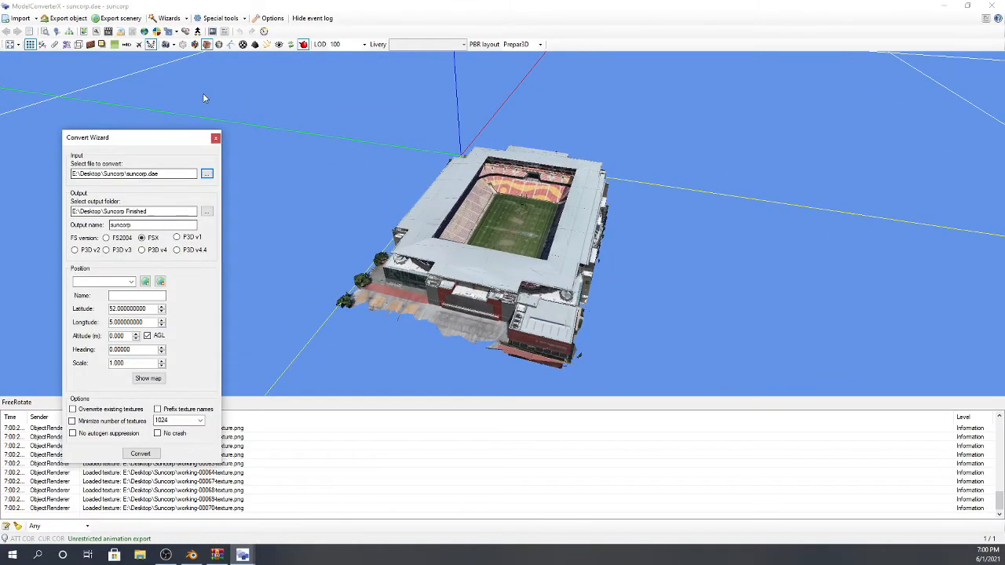
pyautogui.moveTo(176, 139); pyautogui.dragTo(0, 134)
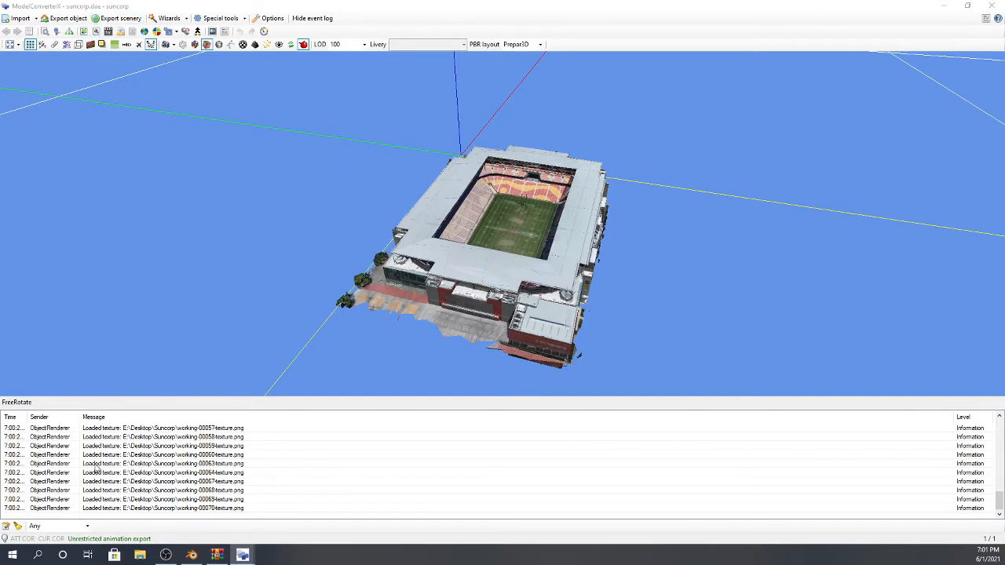
# - Look over the model's texture list in the Material Editor, close it and check the texture loading messages in the event log
pyautogui.click(87, 34)
pyautogui.click(84, 31)
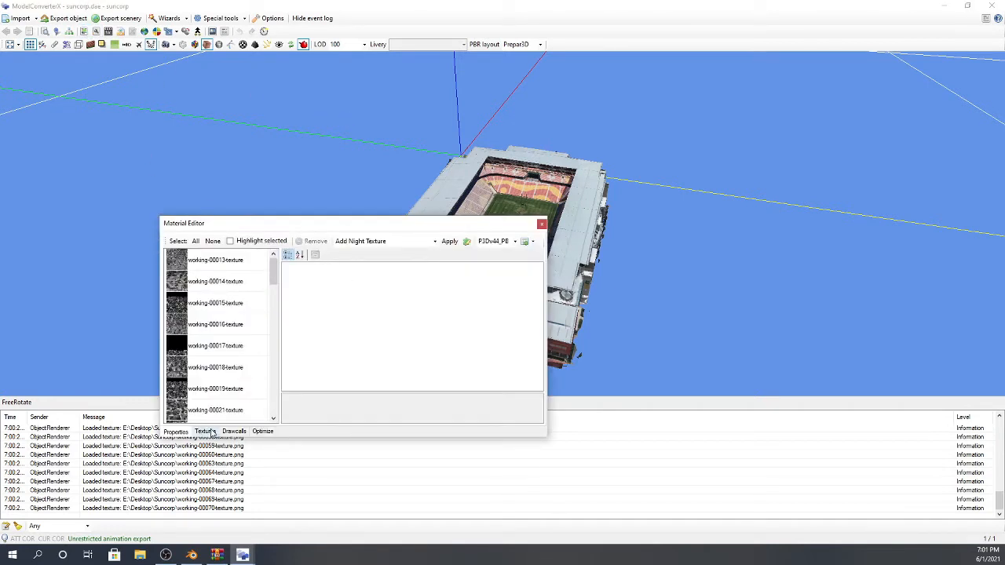
pyautogui.click(205, 432)
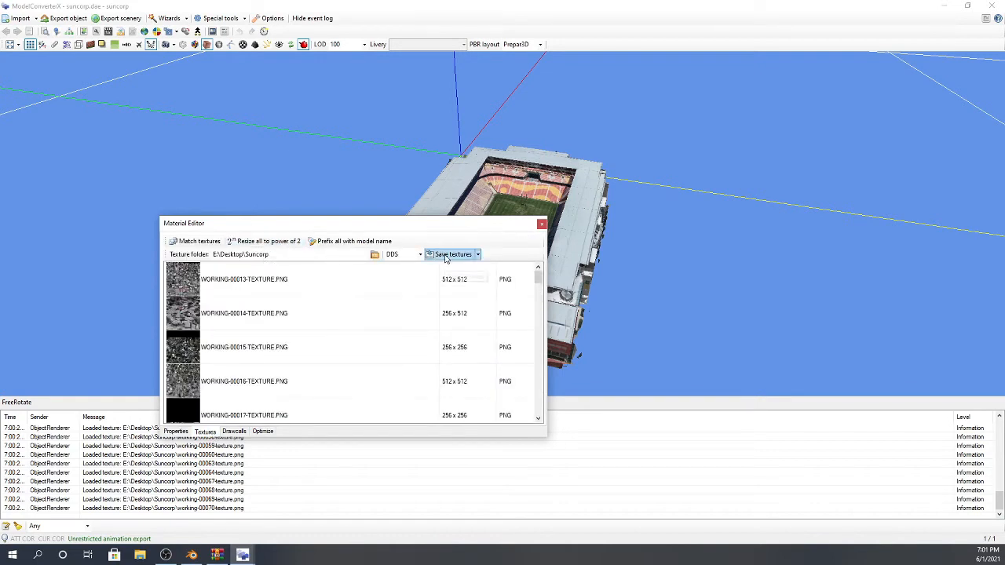
pyautogui.click(541, 224)
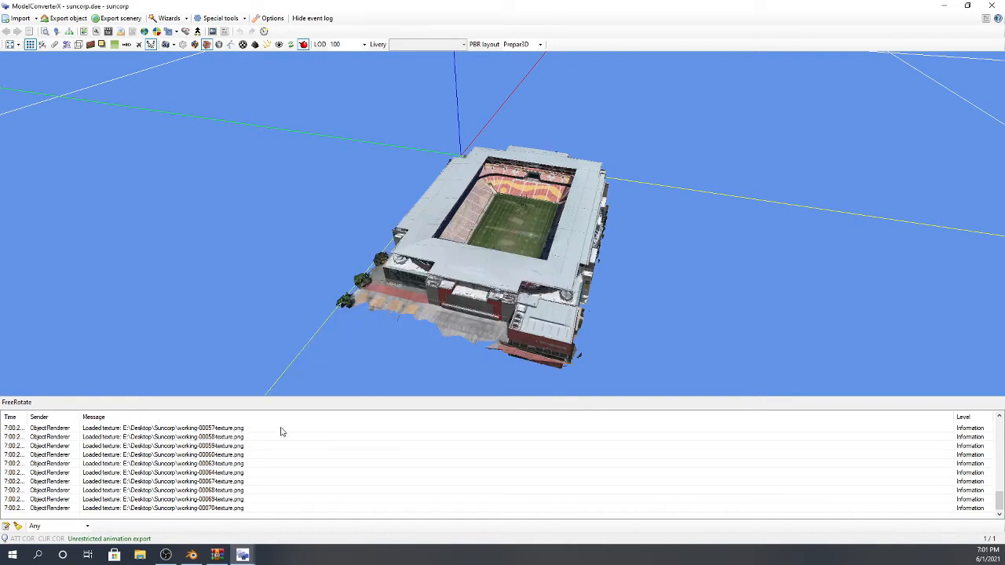
pyautogui.scroll(15, 177, 484)
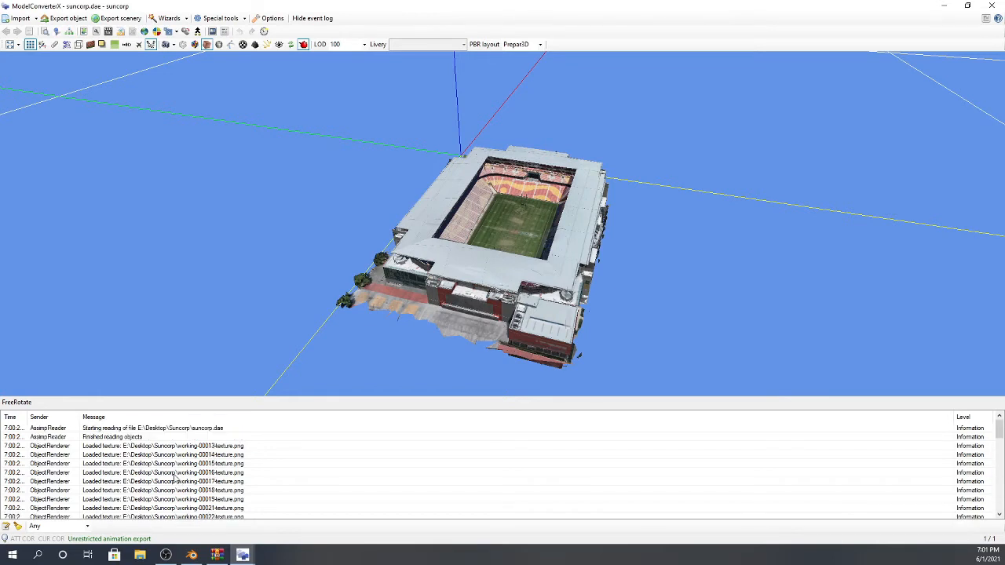
pyautogui.scroll(-15, 175, 479)
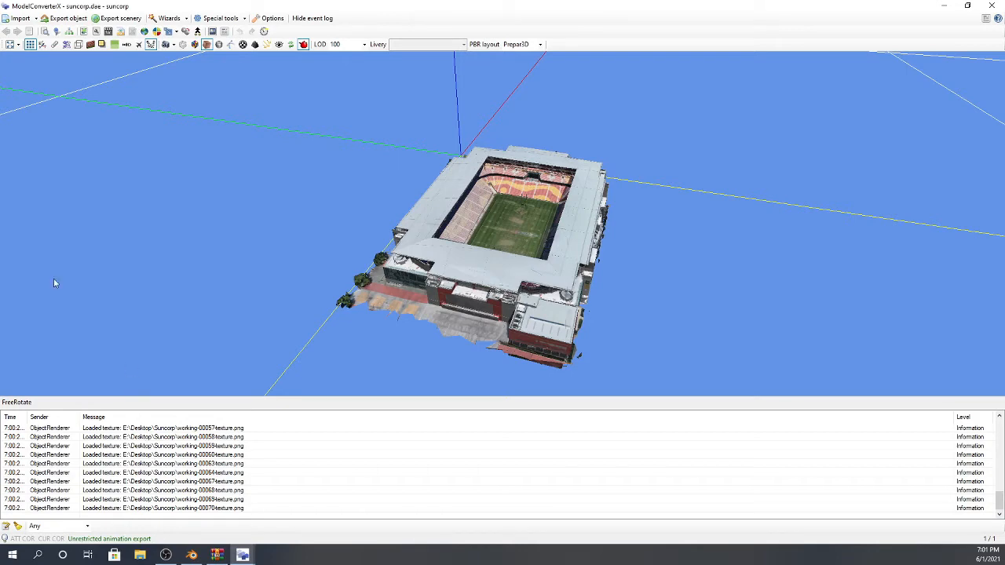
# - Examine the stadium from above and compare its placement with the axes' origin and the ground grid
pyautogui.moveTo(0, 150); pyautogui.dragTo(0, 147)
pyautogui.moveTo(648, 151); pyautogui.dragTo(571, 203)
pyautogui.scroll(-5, 572, 202)
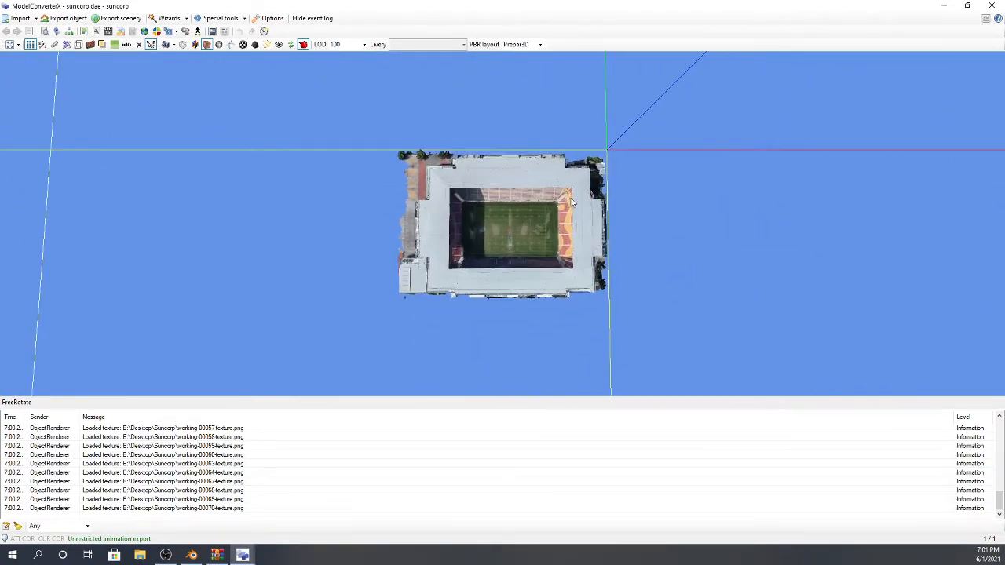
pyautogui.scroll(-2, 572, 202)
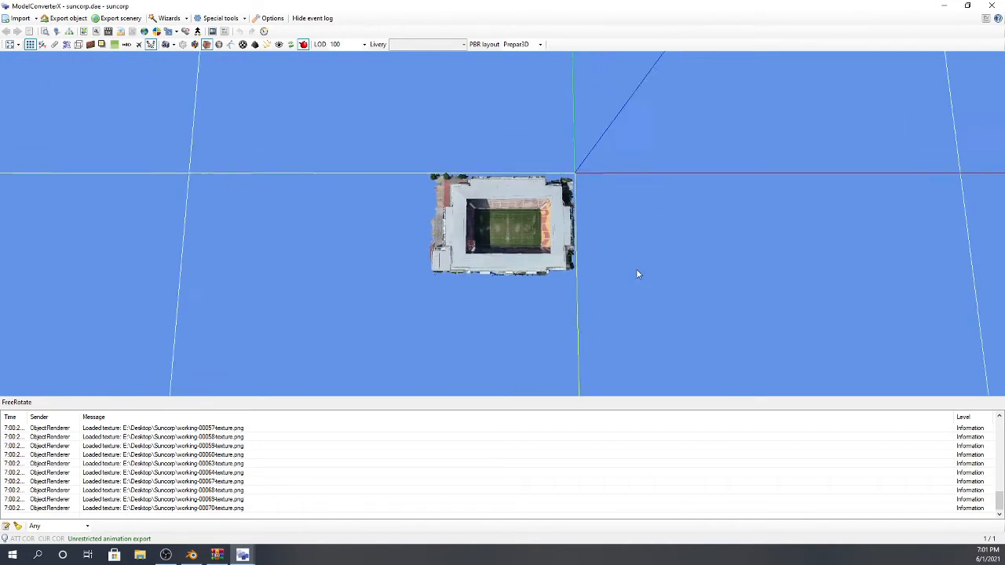
pyautogui.moveTo(637, 274); pyautogui.dragTo(614, 194)
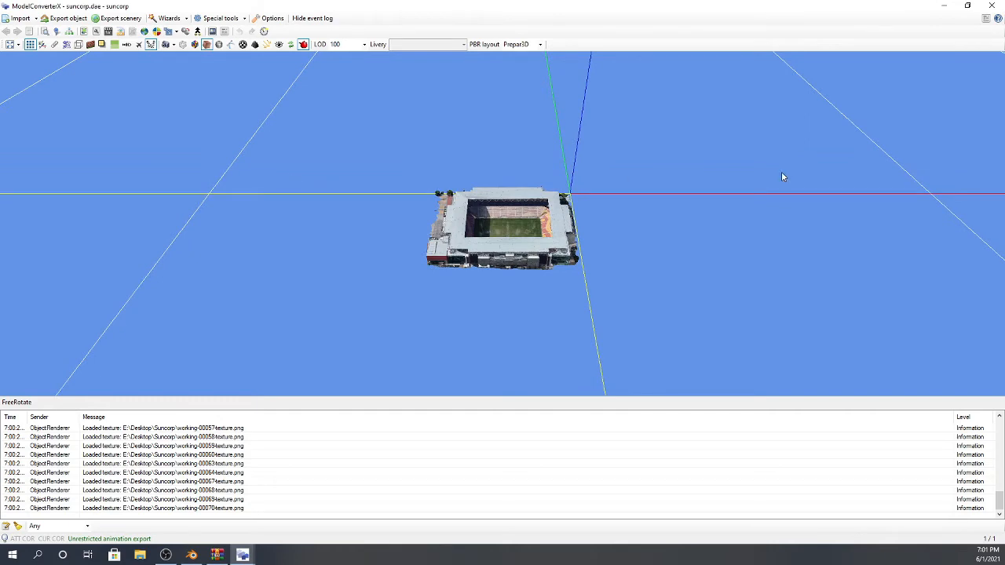
pyautogui.moveTo(781, 178); pyautogui.dragTo(632, 222)
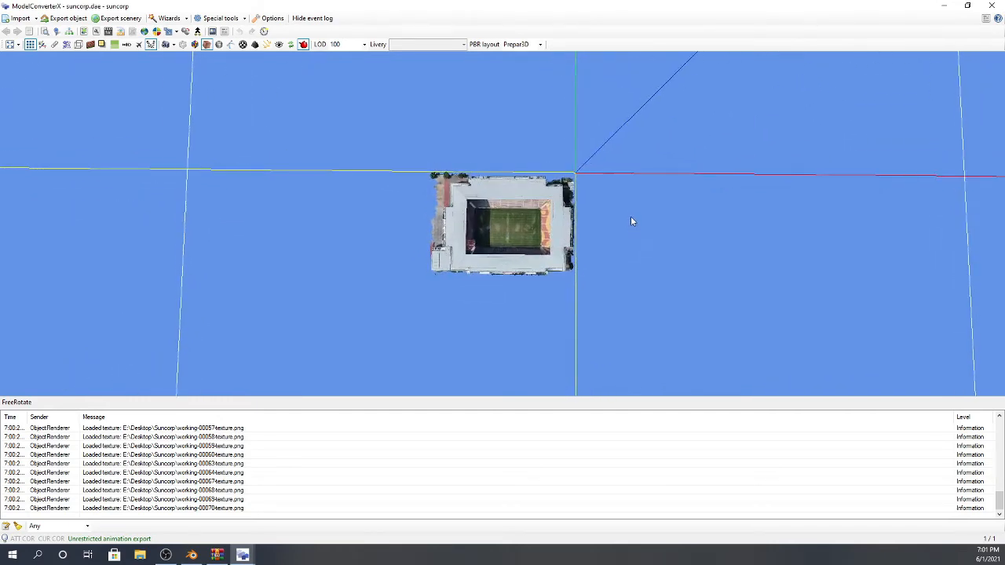
pyautogui.scroll(3, 531, 181)
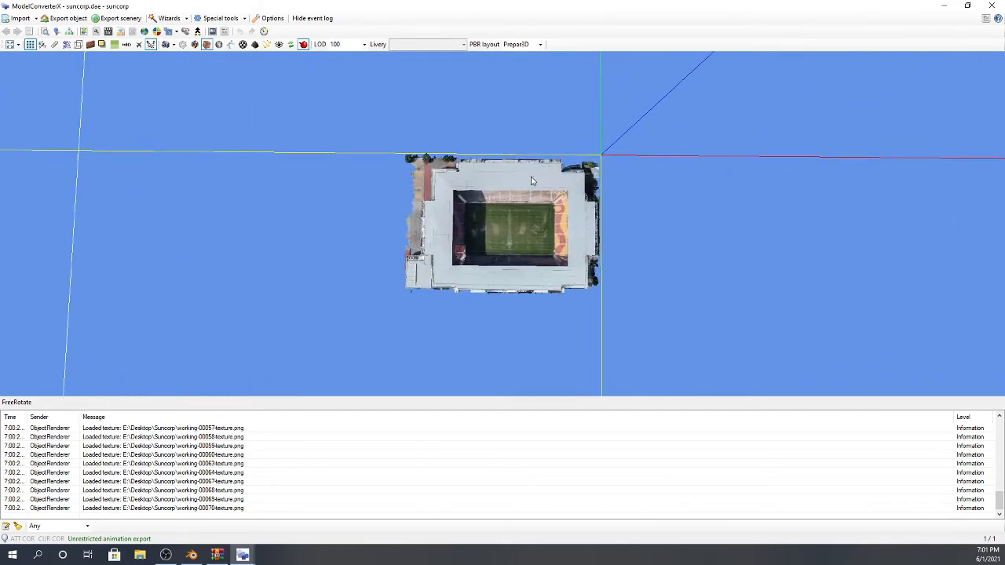
pyautogui.scroll(-2, 532, 180)
pyautogui.press('Left')
pyautogui.press('Left')
pyautogui.press('Down')
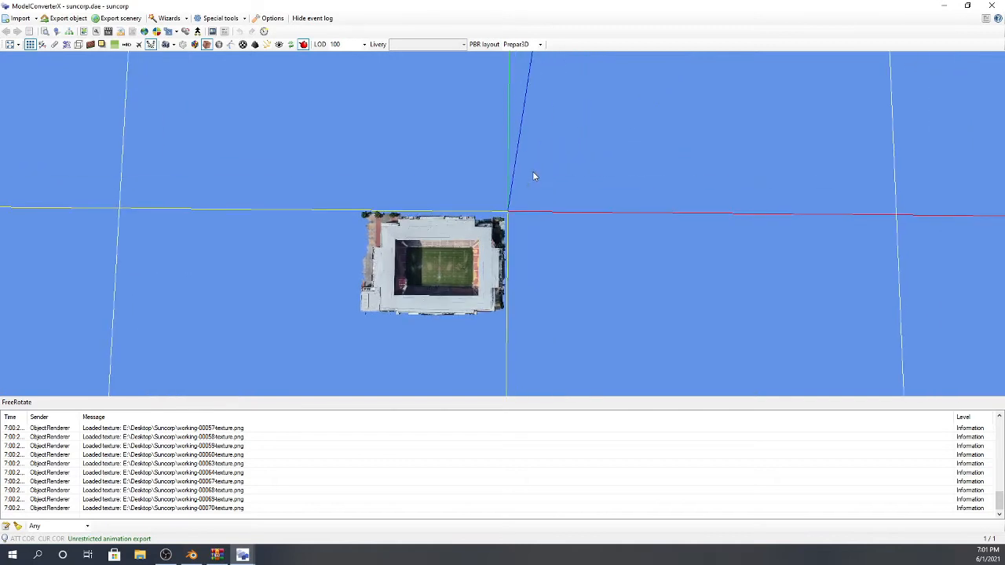
pyautogui.moveTo(533, 172); pyautogui.dragTo(535, 171, button='middle')
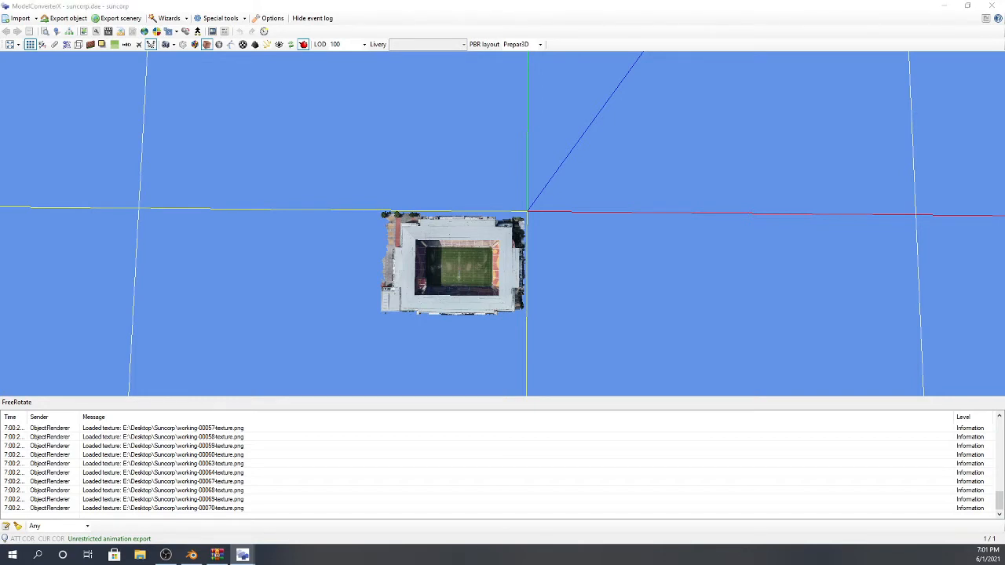
# - Open the Convert Wizard's position map, enlarge the map window and set its imagery to GoogleSatellite
pyautogui.moveTo(0, 109); pyautogui.dragTo(118, 109)
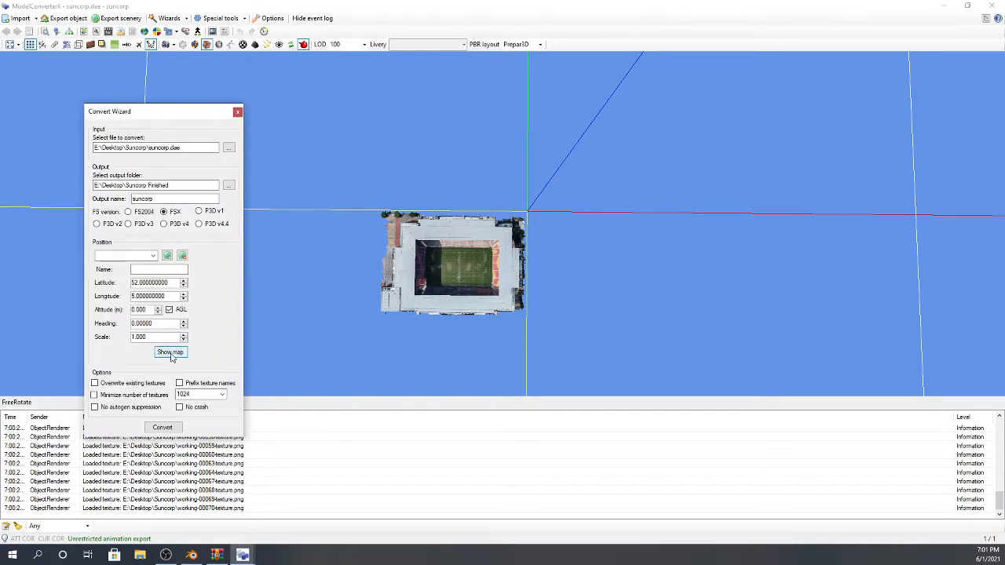
pyautogui.click(170, 353)
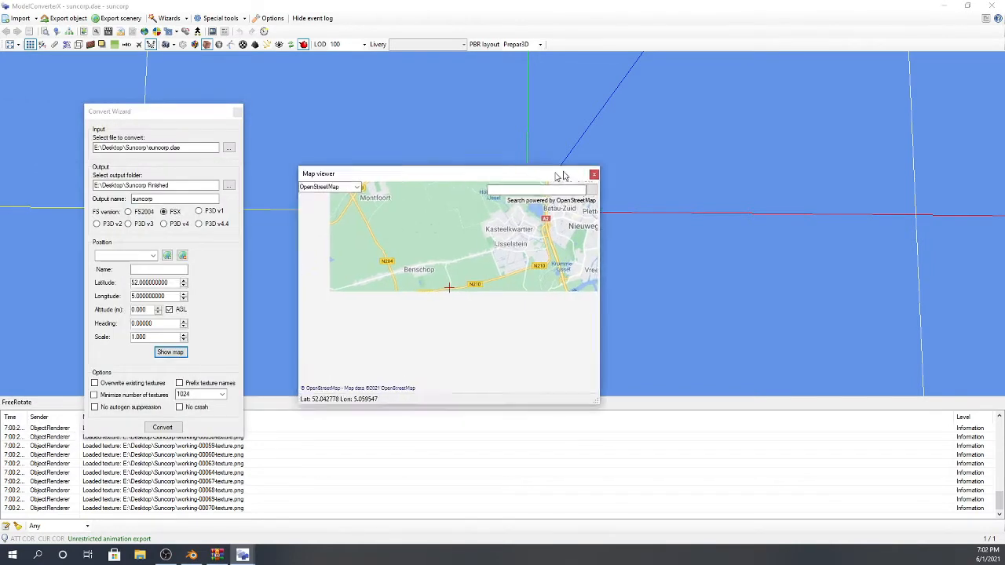
pyautogui.moveTo(561, 175); pyautogui.dragTo(557, 82)
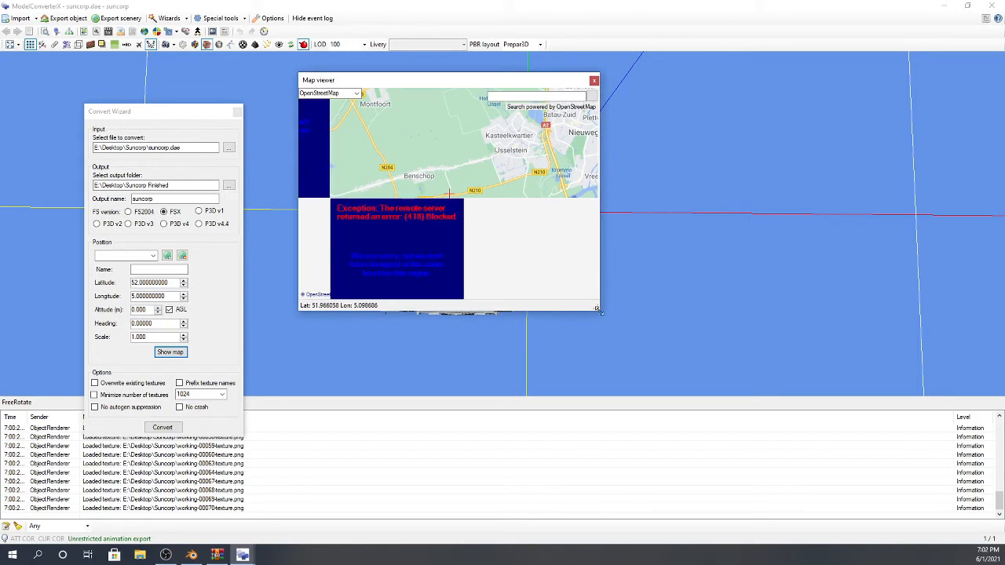
pyautogui.moveTo(599, 312); pyautogui.dragTo(797, 428)
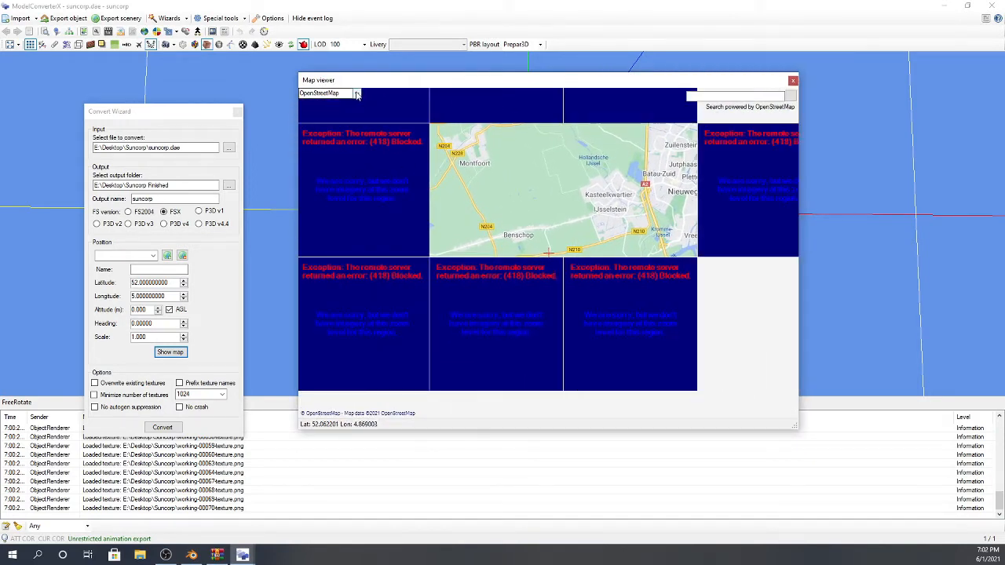
pyautogui.click(357, 93)
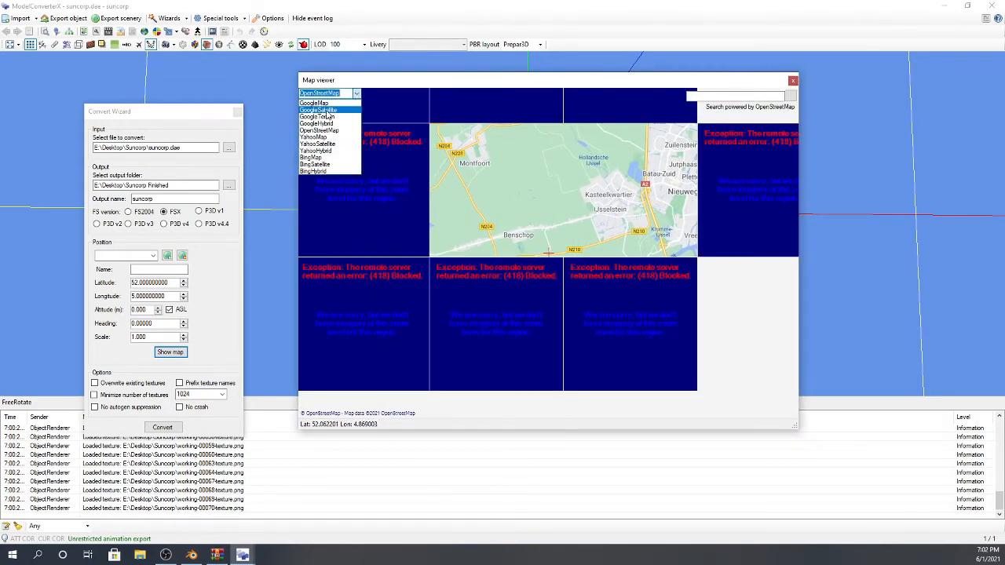
pyautogui.click(333, 110)
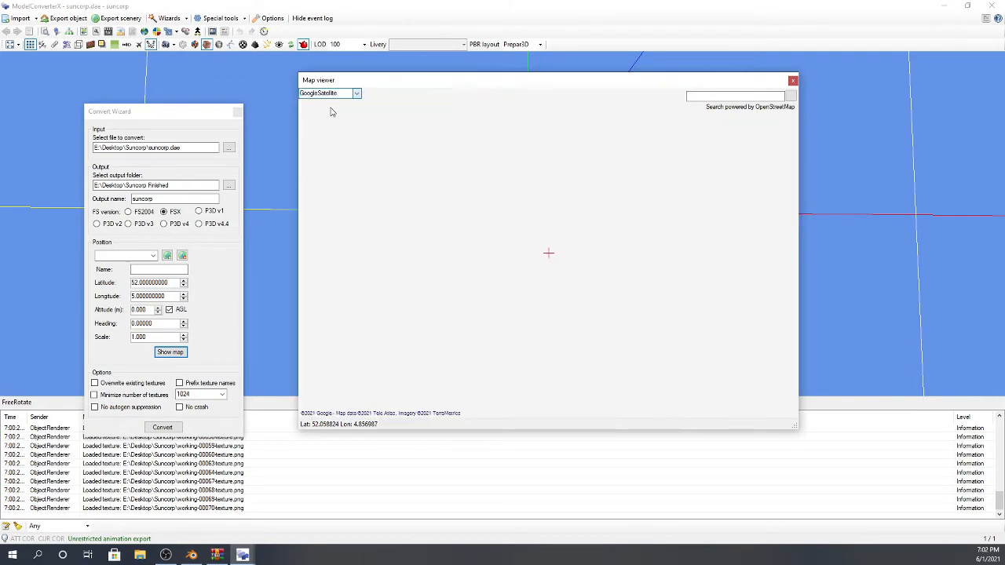
# - Move the satellite map from the Netherlands to the east coast of Australia
pyautogui.scroll(-3, 485, 261)
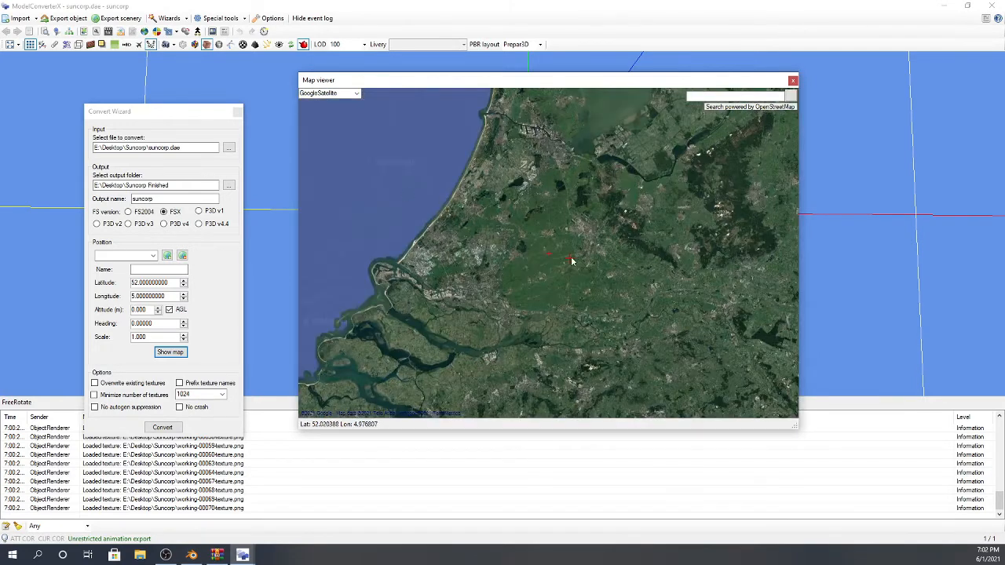
pyautogui.scroll(-4, 571, 257)
pyautogui.moveTo(625, 294); pyautogui.dragTo(324, 119, button='right')
pyautogui.moveTo(551, 297); pyautogui.dragTo(320, 100, button='right')
pyautogui.moveTo(667, 321); pyautogui.dragTo(334, 108, button='right')
pyautogui.moveTo(660, 288); pyautogui.dragTo(340, 98, button='right')
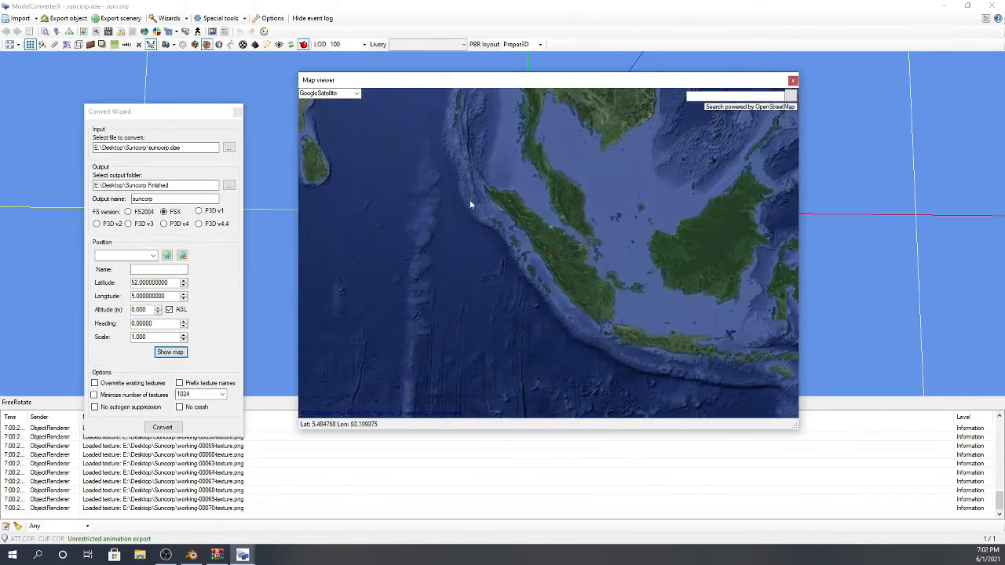
pyautogui.moveTo(584, 232); pyautogui.dragTo(321, 110, button='right')
pyautogui.moveTo(622, 269); pyautogui.dragTo(407, 184, button='right')
pyautogui.moveTo(627, 317); pyautogui.dragTo(521, 220, button='right')
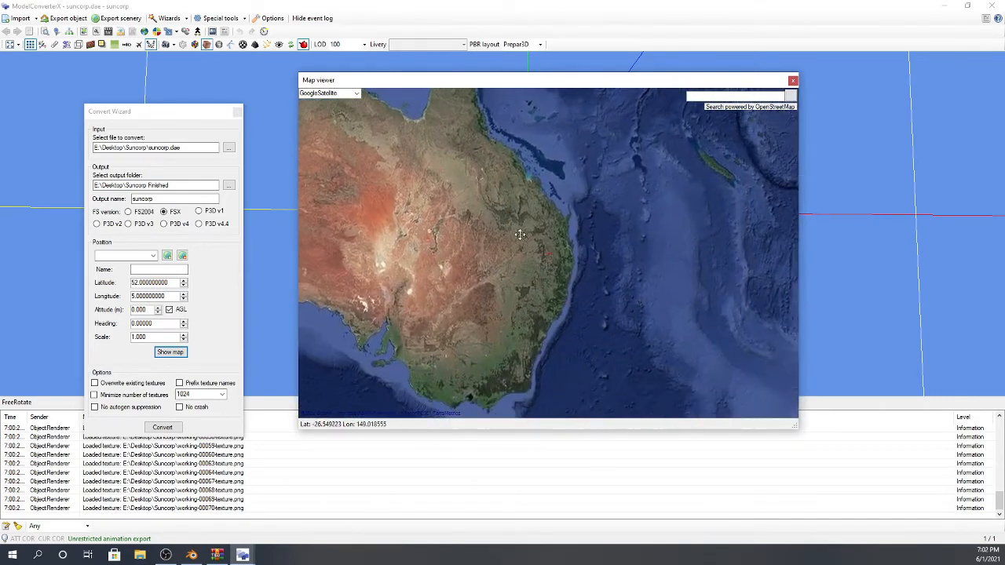
# - Locate Suncorp Stadium north of the river in Brisbane on the satellite map and bring it into close view
pyautogui.scroll(2, 577, 234)
pyautogui.scroll(1, 548, 255)
pyautogui.scroll(2, 591, 166)
pyautogui.moveTo(412, 141); pyautogui.dragTo(471, 173, button='right')
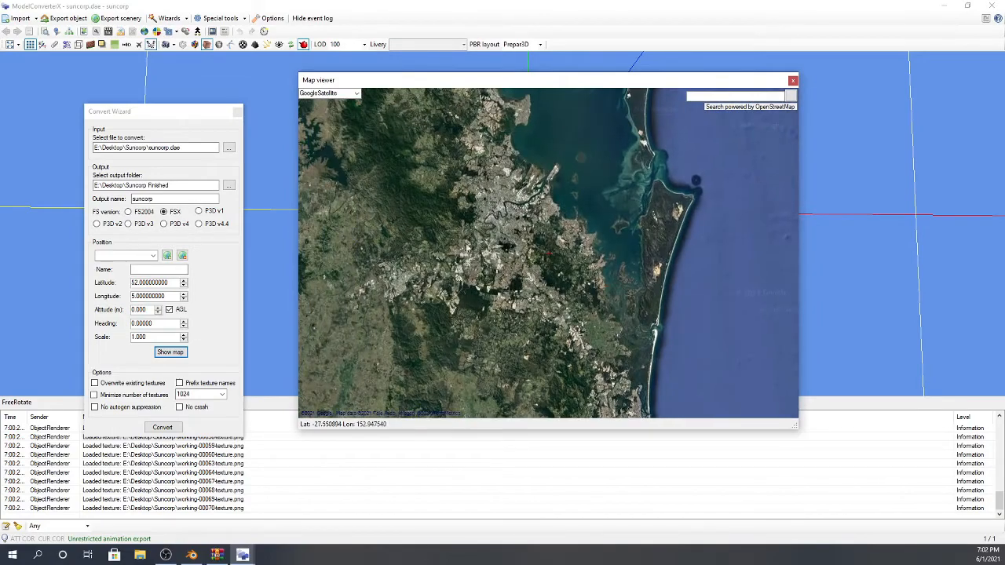
pyautogui.scroll(2, 470, 173)
pyautogui.moveTo(710, 303); pyautogui.dragTo(612, 259, button='right')
pyautogui.scroll(1, 613, 258)
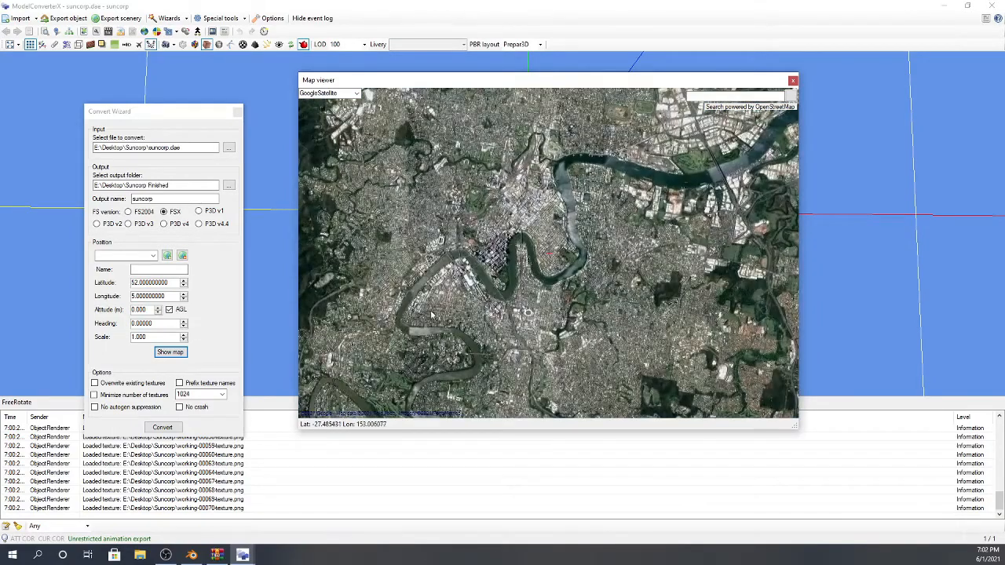
pyautogui.moveTo(431, 312); pyautogui.dragTo(460, 301, button='right')
pyautogui.scroll(4, 548, 253)
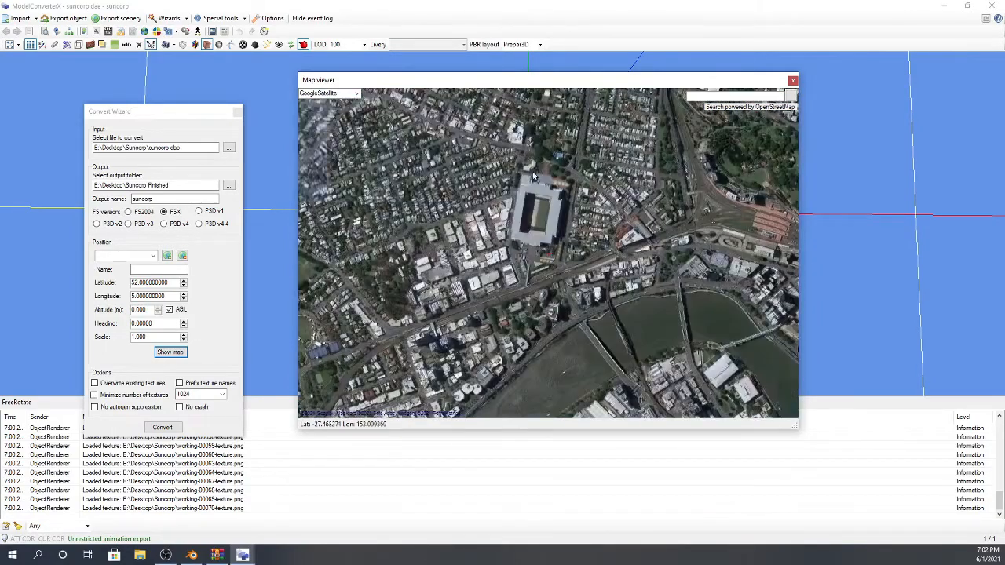
pyautogui.scroll(1, 578, 247)
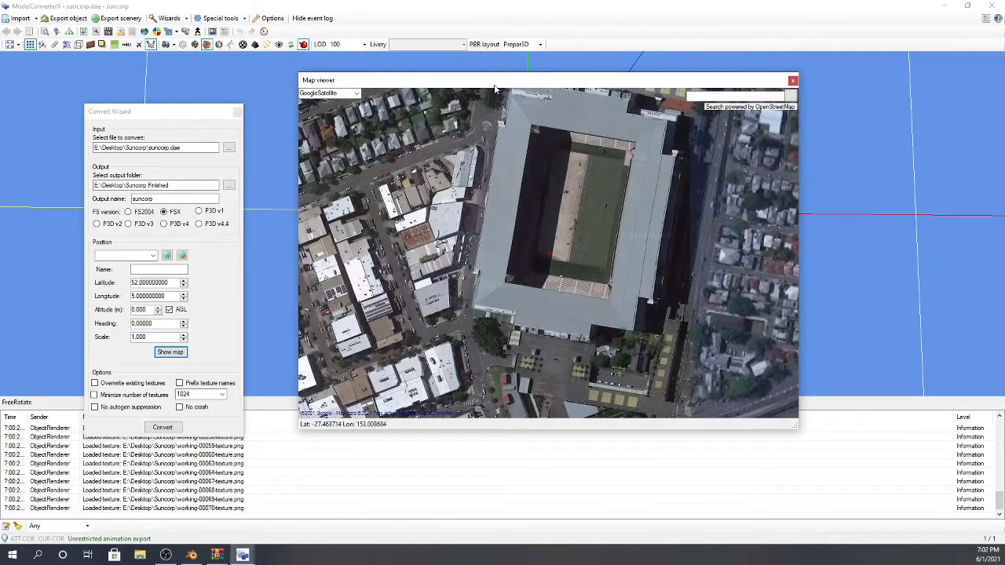
# - Place the model on the stadium's pitch at about latitude -27.46479, longitude 153.00940, keeping the map window clear of the Convert Wizard
pyautogui.moveTo(442, 80); pyautogui.dragTo(640, 174)
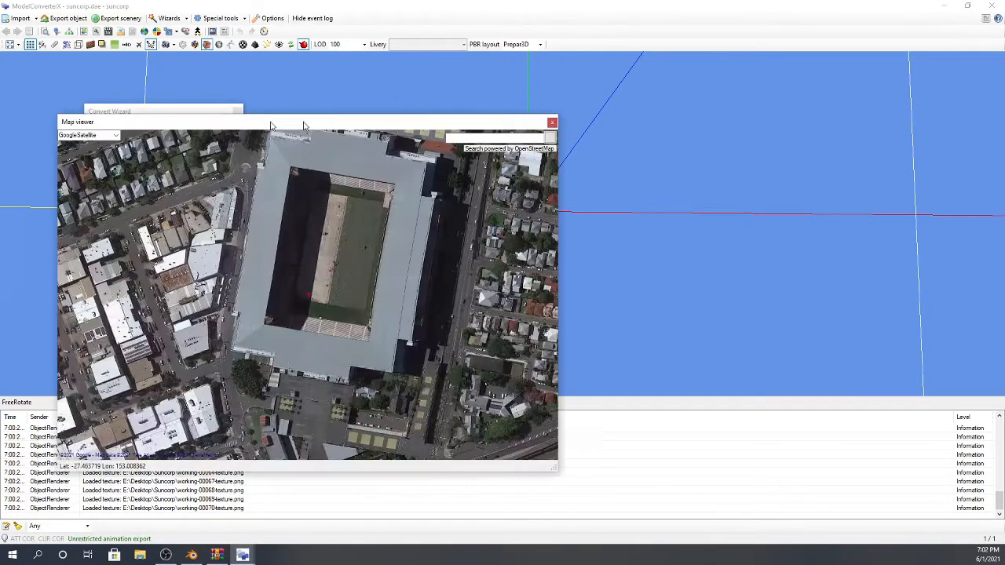
pyautogui.moveTo(272, 123); pyautogui.dragTo(539, 125)
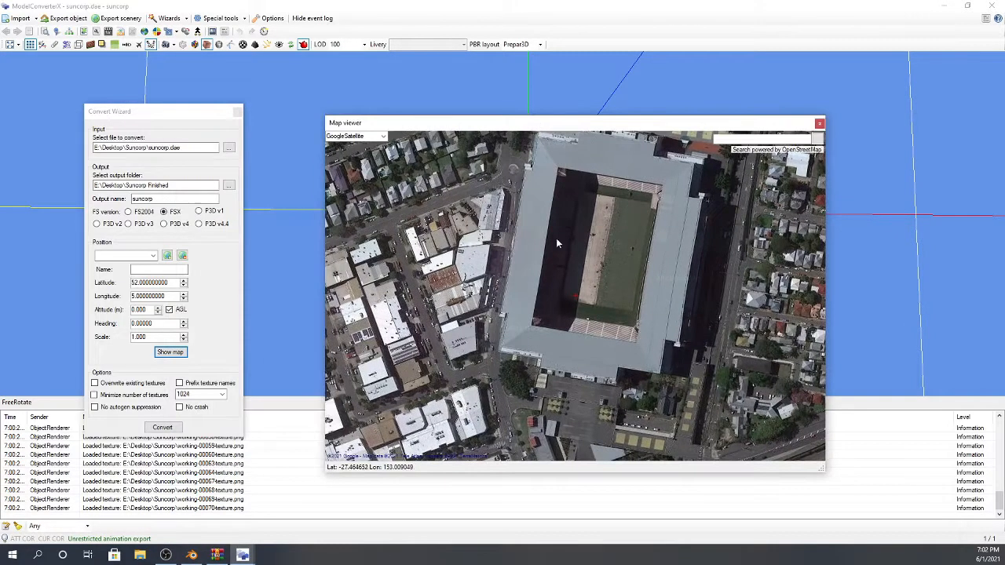
pyautogui.moveTo(568, 172); pyautogui.dragTo(530, 221)
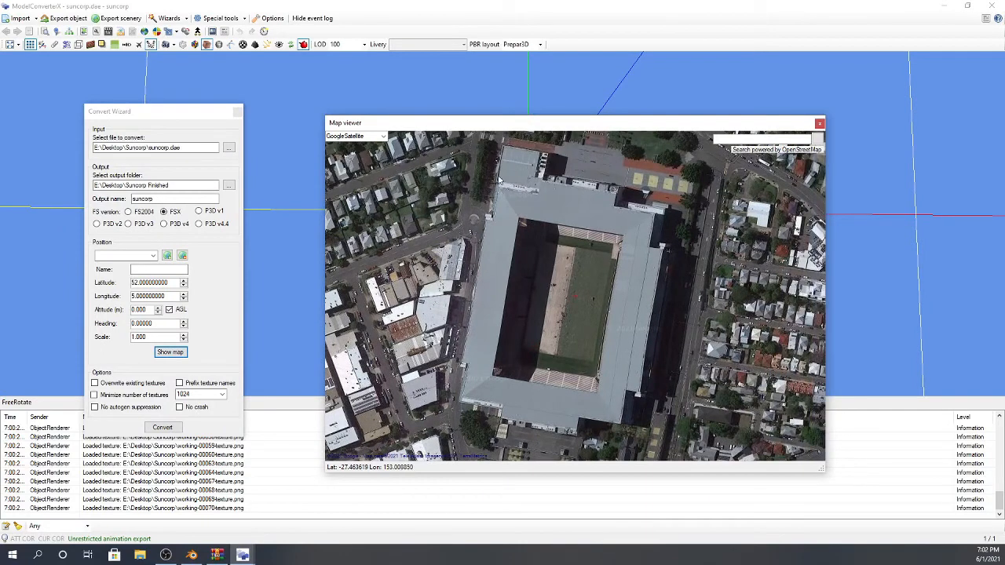
pyautogui.click(549, 304)
pyautogui.scroll(2, 576, 301)
pyautogui.scroll(2, 576, 301)
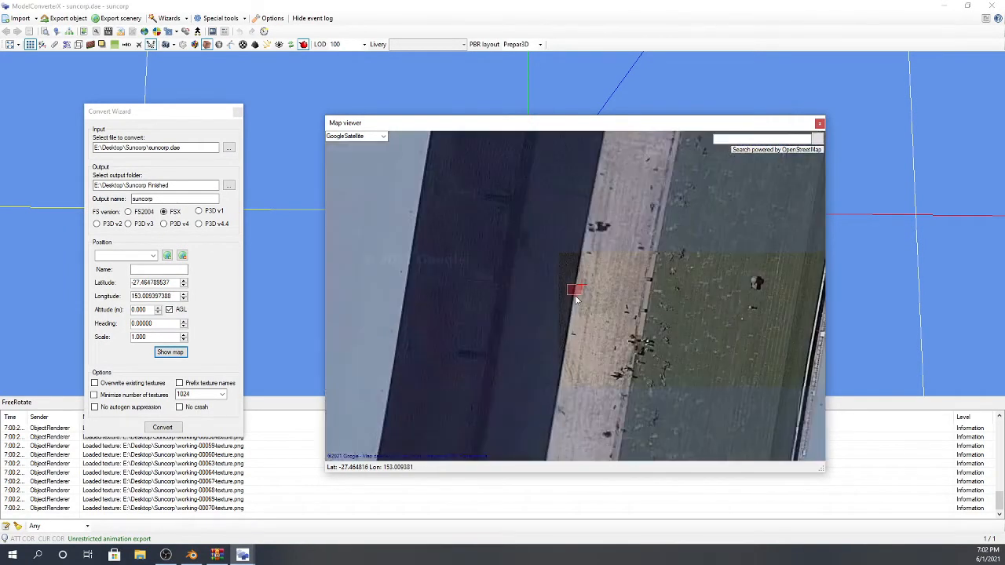
# - Enlarge the model's red footprint towards the real stadium's size by setting the scale to 59.7
pyautogui.click(184, 335)
pyautogui.moveTo(184, 337); pyautogui.dragTo(184, 337)
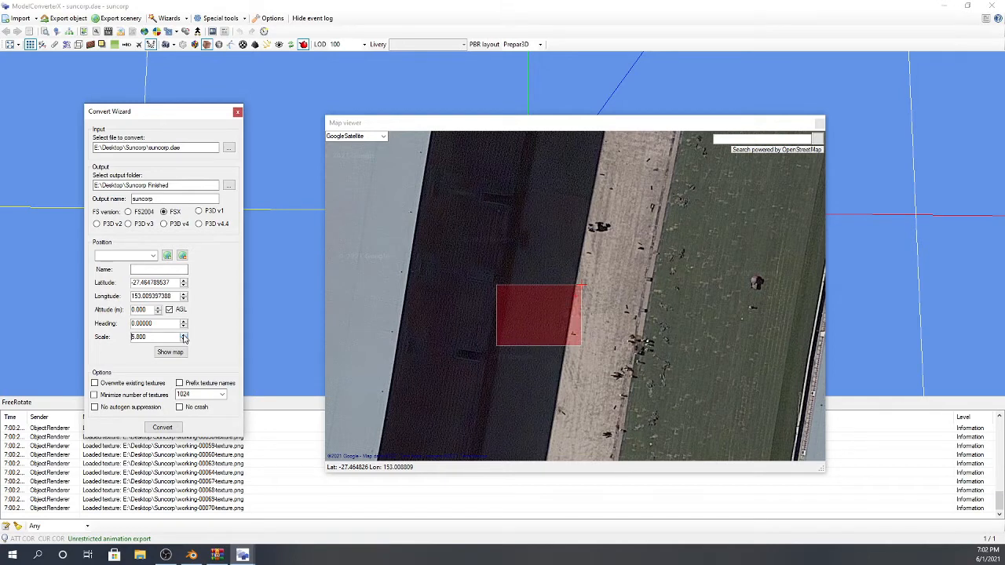
pyautogui.scroll(-2, 459, 319)
pyautogui.click(184, 336)
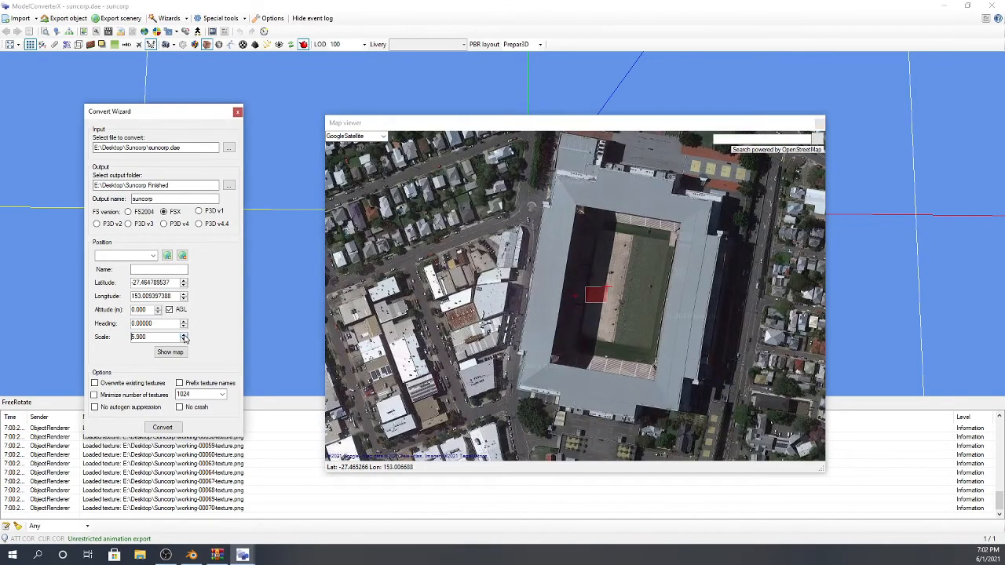
pyautogui.moveTo(183, 337); pyautogui.dragTo(184, 337)
# - Move the model's origin to the stadium's northeast corner and position the map window beside the model preview for comparison
pyautogui.click(628, 283)
pyautogui.moveTo(610, 289)
pyautogui.mouseDown()
pyautogui.moveTo(638, 280)
pyautogui.moveTo(690, 224)
pyautogui.mouseUp()
pyautogui.moveTo(601, 128)
pyautogui.mouseDown()
pyautogui.moveTo(487, 166)
pyautogui.moveTo(229, 149)
pyautogui.moveTo(249, 136)
pyautogui.moveTo(229, 132)
pyautogui.moveTo(202, 171)
pyautogui.moveTo(0, 153)
pyautogui.moveTo(149, 161)
pyautogui.moveTo(0, 165)
pyautogui.mouseUp()
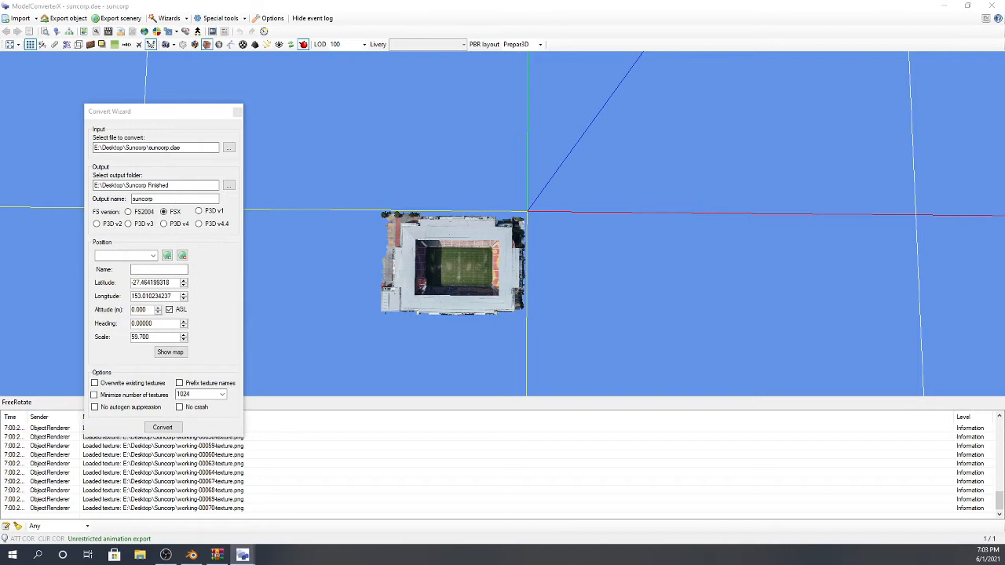
pyautogui.moveTo(0, 190); pyautogui.dragTo(922, 173)
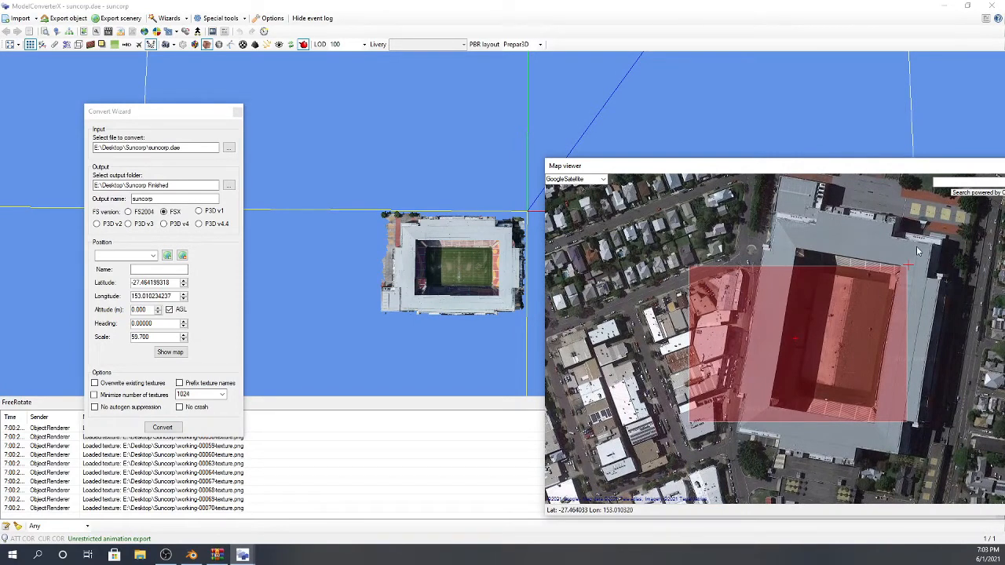
# - Set the model's heading to 15 degrees to match the stadium's tilt on the map
pyautogui.click(185, 327)
pyautogui.click(185, 327)
pyautogui.click(185, 321)
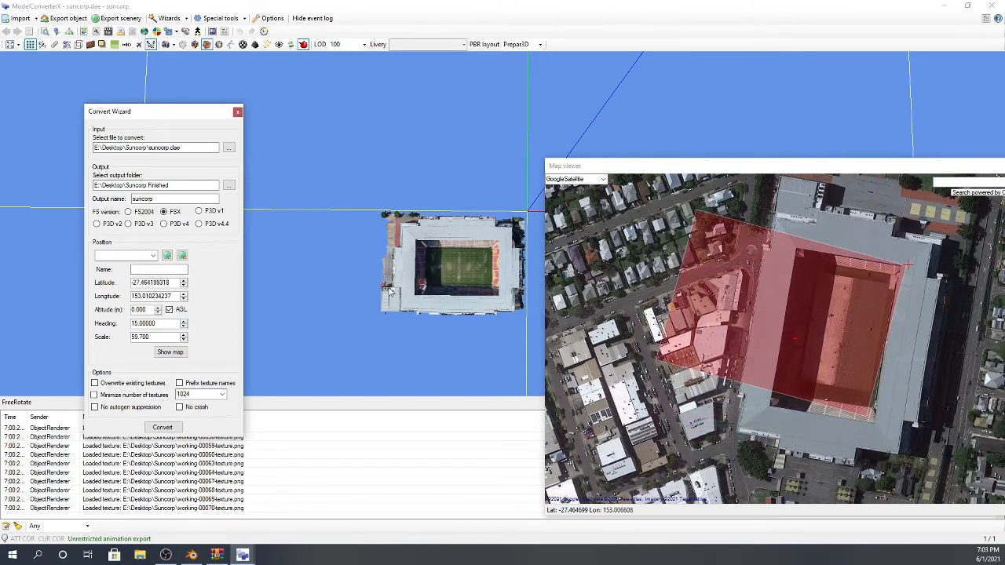
pyautogui.click(674, 330)
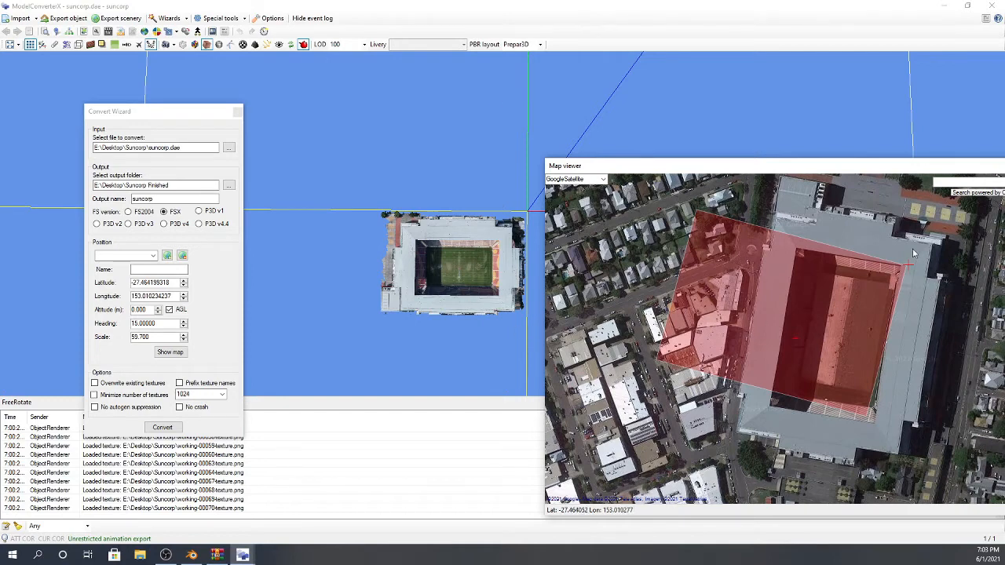
# - Rotate the model's footprint further around its northeast origin to a heading of 51 degrees
pyautogui.click(182, 322)
pyautogui.click(183, 322)
pyautogui.click(183, 322)
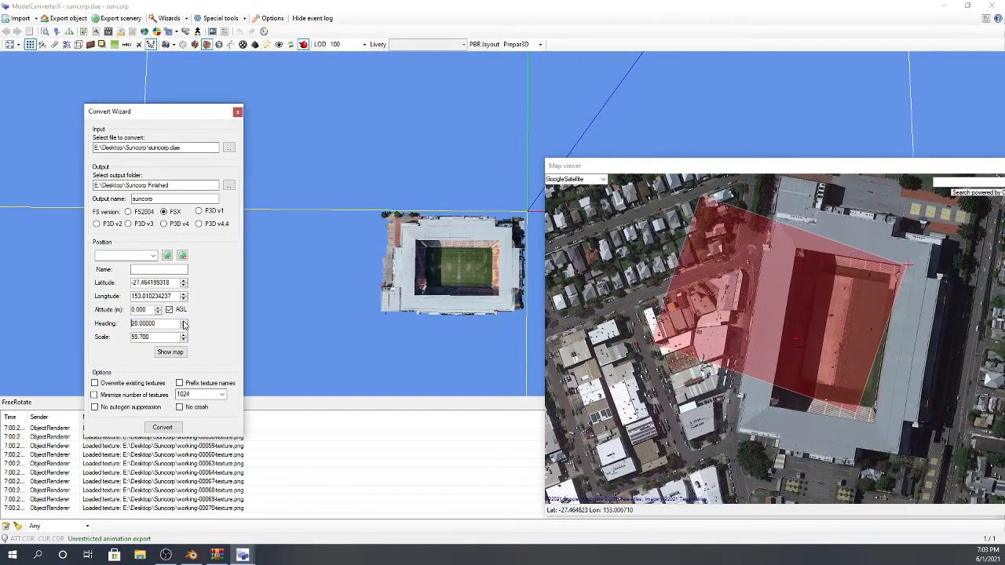
pyautogui.click(183, 322)
pyautogui.click(183, 323)
pyautogui.click(183, 323)
pyautogui.click(183, 323)
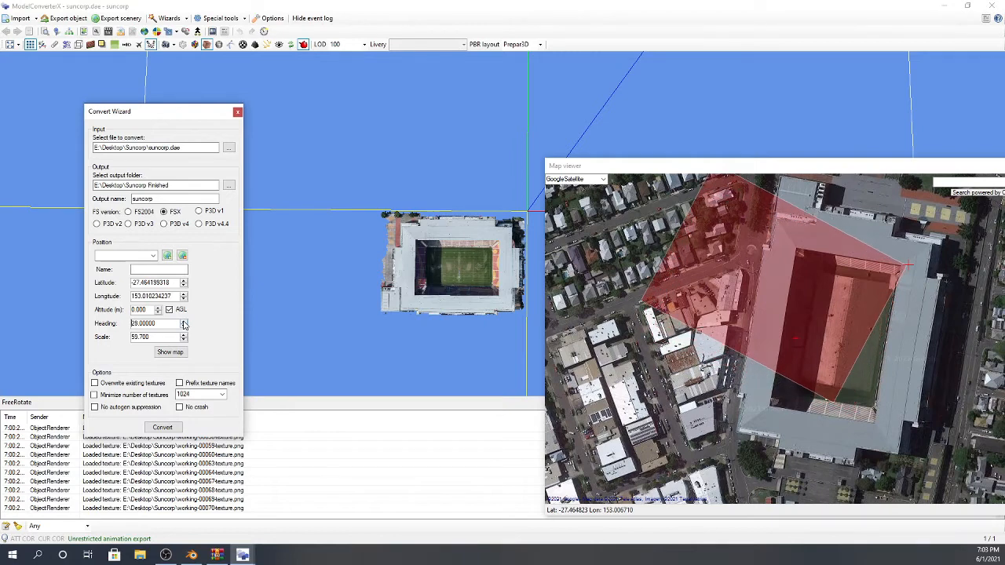
pyautogui.click(183, 323)
pyautogui.click(183, 323)
pyautogui.click(183, 323)
pyautogui.click(183, 323)
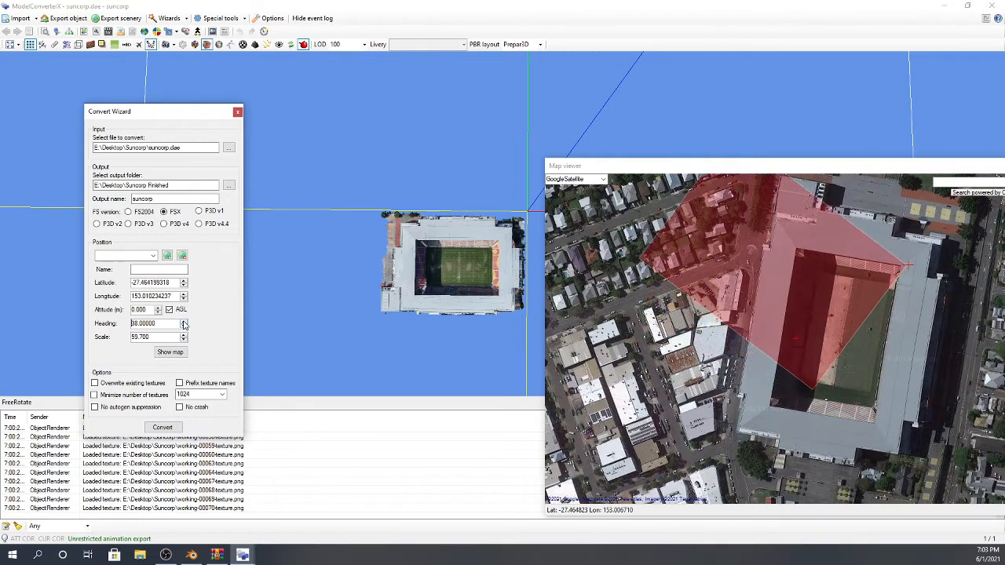
pyautogui.click(182, 322)
pyautogui.click(183, 323)
pyautogui.click(183, 322)
pyautogui.click(183, 322)
pyautogui.click(182, 323)
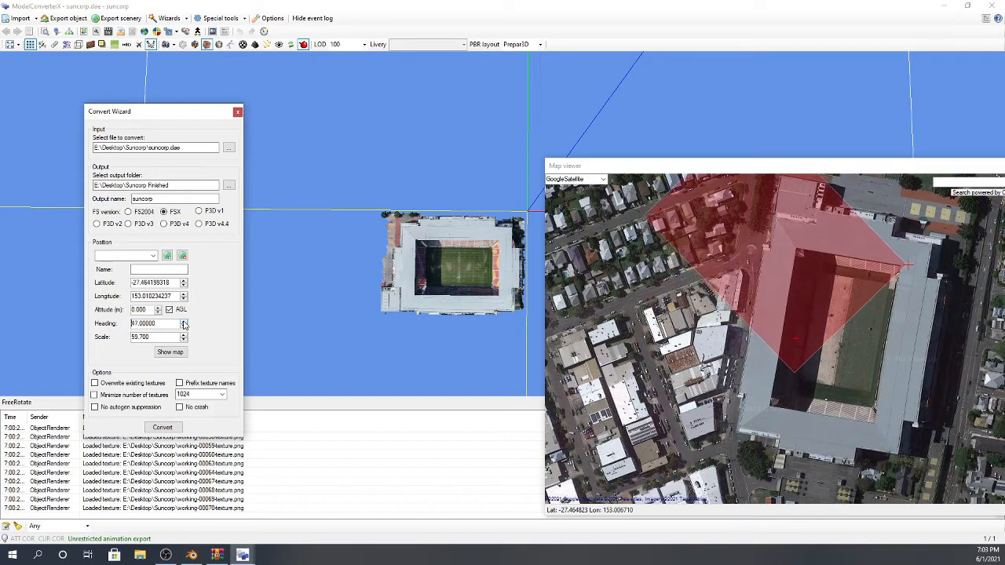
pyautogui.click(183, 323)
pyautogui.click(183, 323)
pyautogui.click(183, 323)
pyautogui.click(183, 323)
pyautogui.click(183, 323)
pyautogui.click(552, 166)
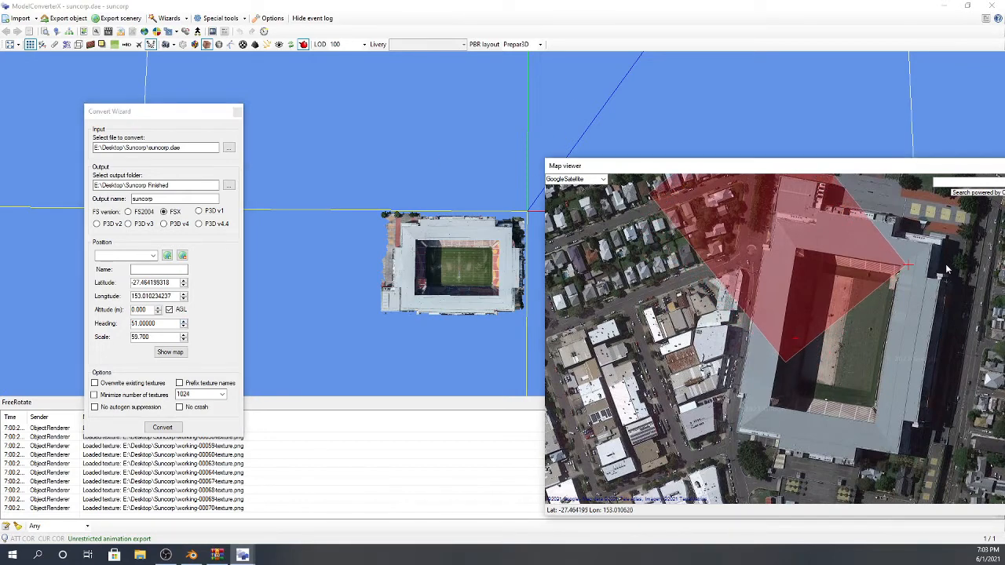
# - Move the model's origin to the stadium's southeast corner and set the heading to 100 degrees
pyautogui.moveTo(906, 269); pyautogui.dragTo(903, 456)
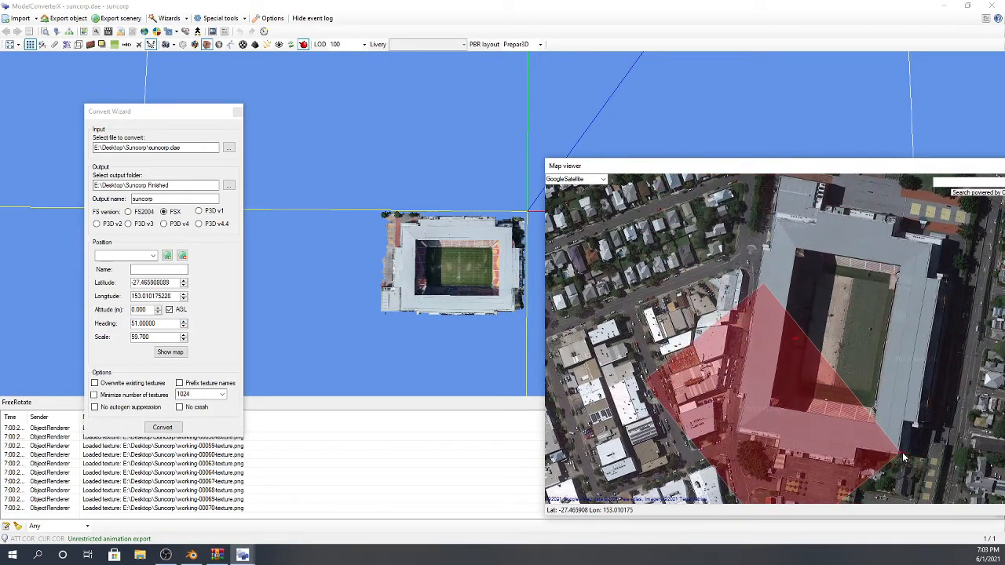
pyautogui.click(184, 327)
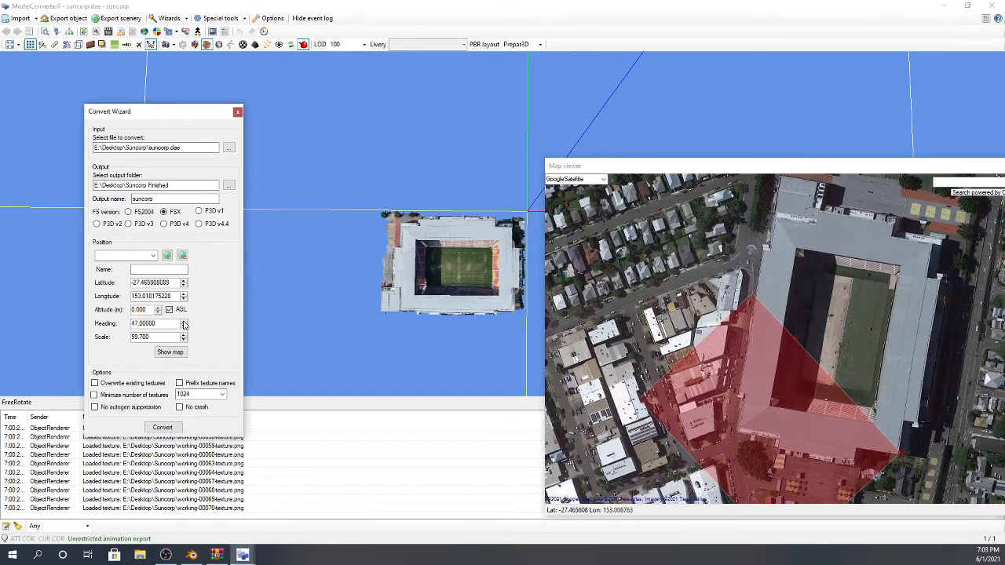
pyautogui.moveTo(184, 321); pyautogui.dragTo(184, 329)
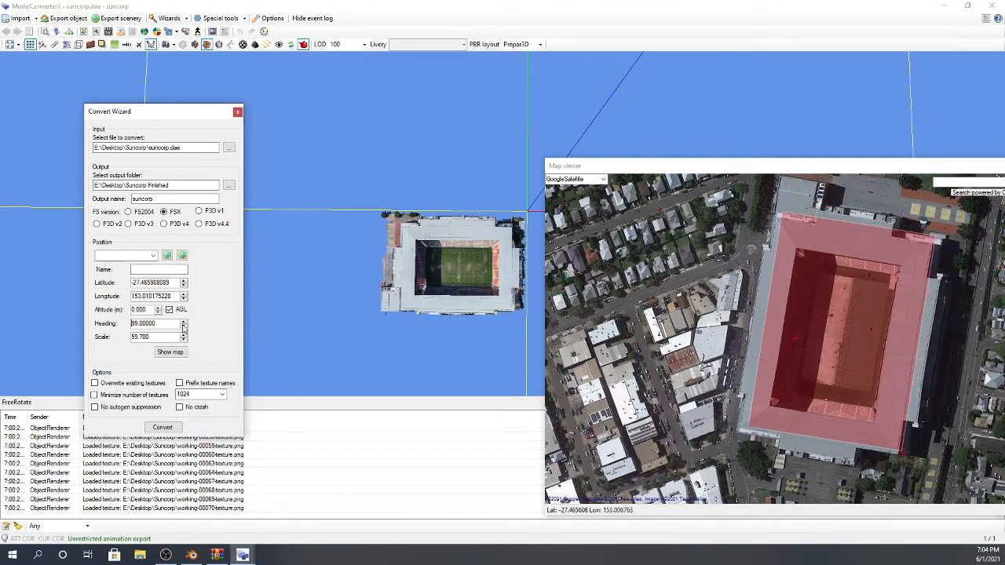
pyautogui.click(184, 322)
pyautogui.click(952, 371)
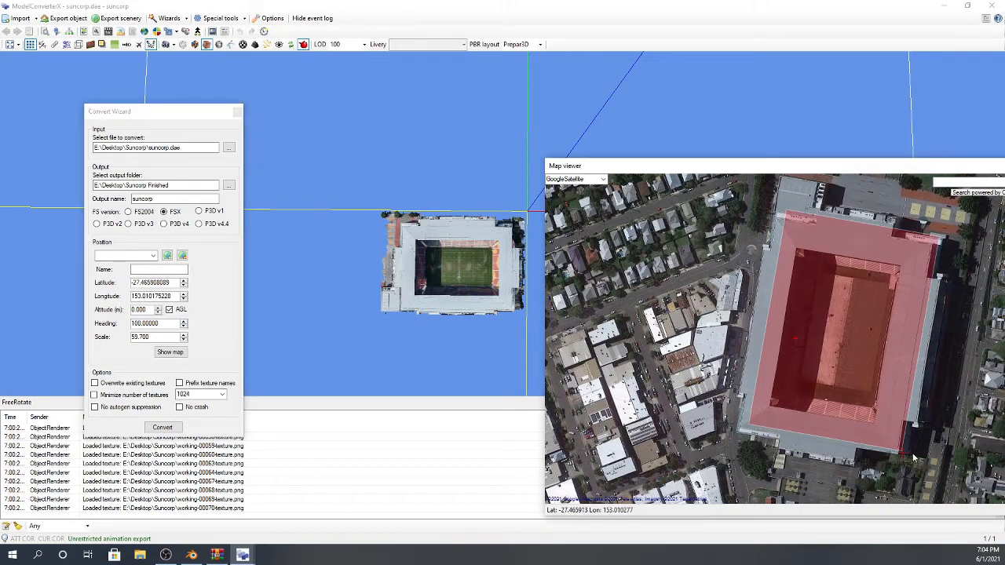
# - Shift the footprint slightly southeast to about latitude -27.46606, longitude 153.01026, and set the heading to 99 degrees
pyautogui.moveTo(909, 461); pyautogui.dragTo(910, 475)
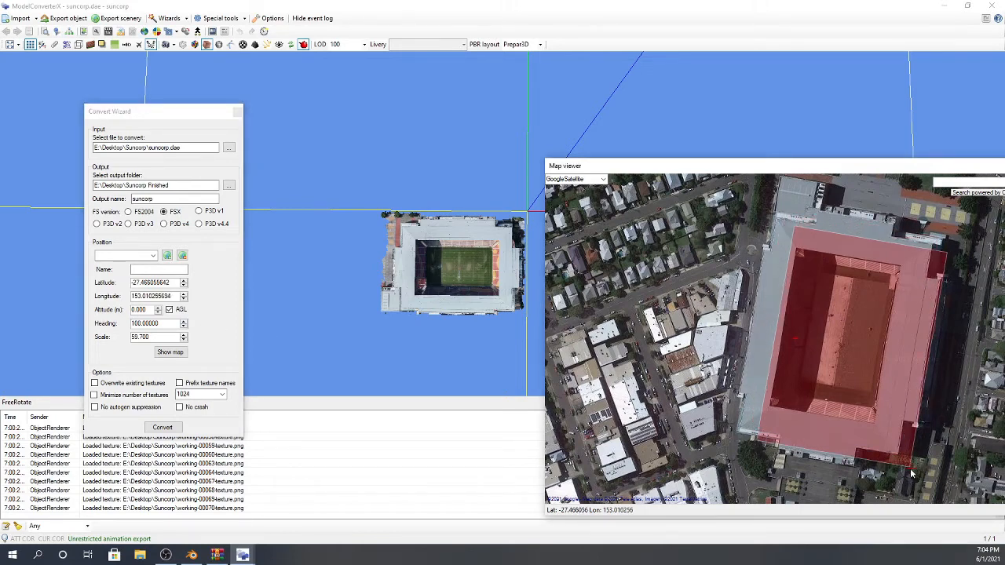
pyautogui.click(185, 333)
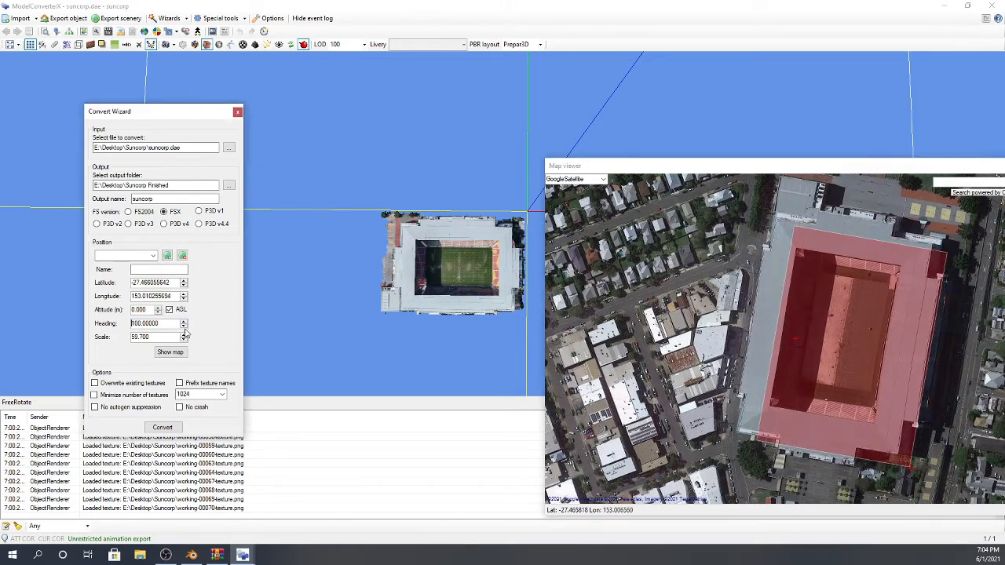
pyautogui.press('Down')
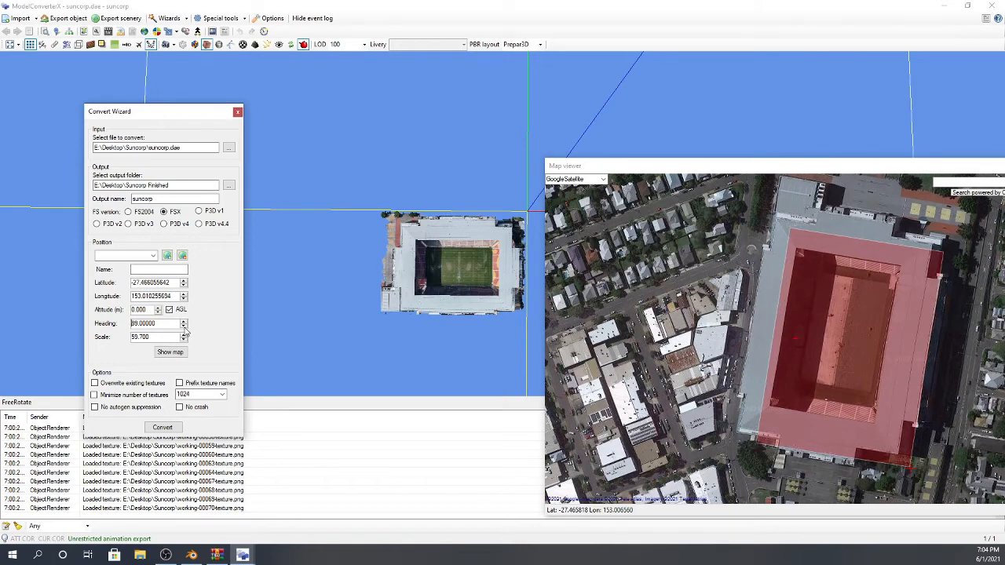
# - Set the scale to 75.3 and align the footprint over the stadium at latitude -27.466131798, longitude 153.010459542
pyautogui.click(183, 335)
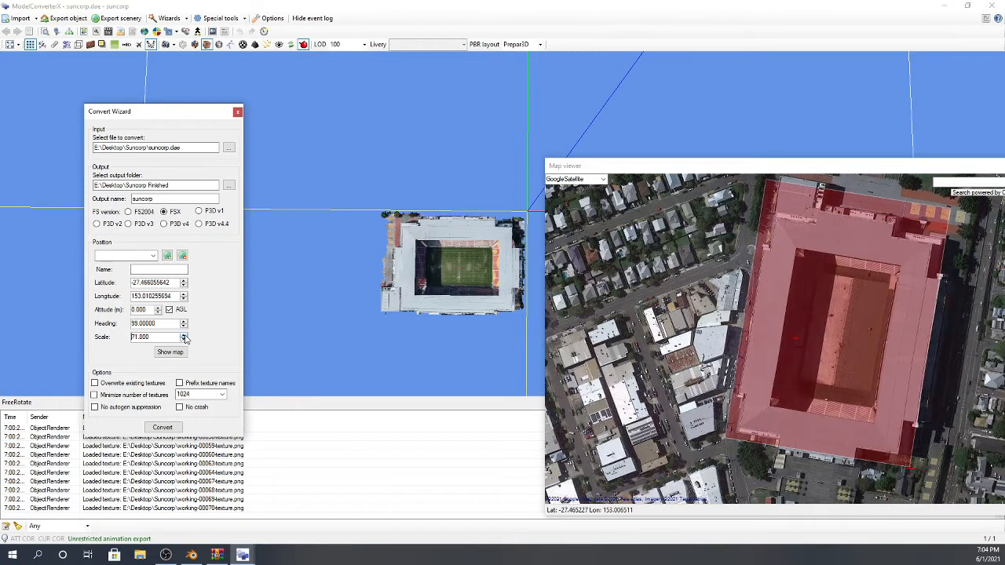
pyautogui.click(184, 336)
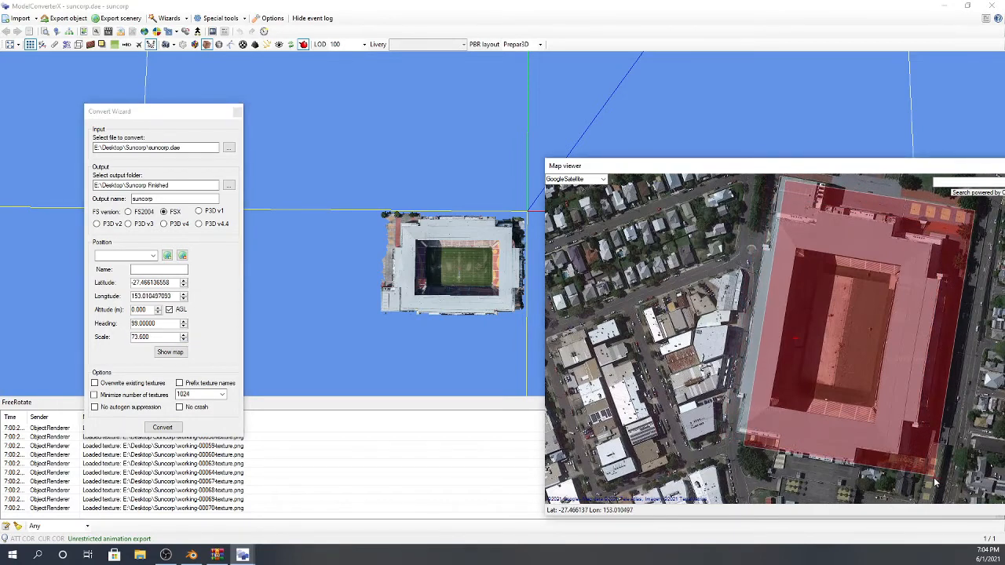
pyautogui.click(186, 337)
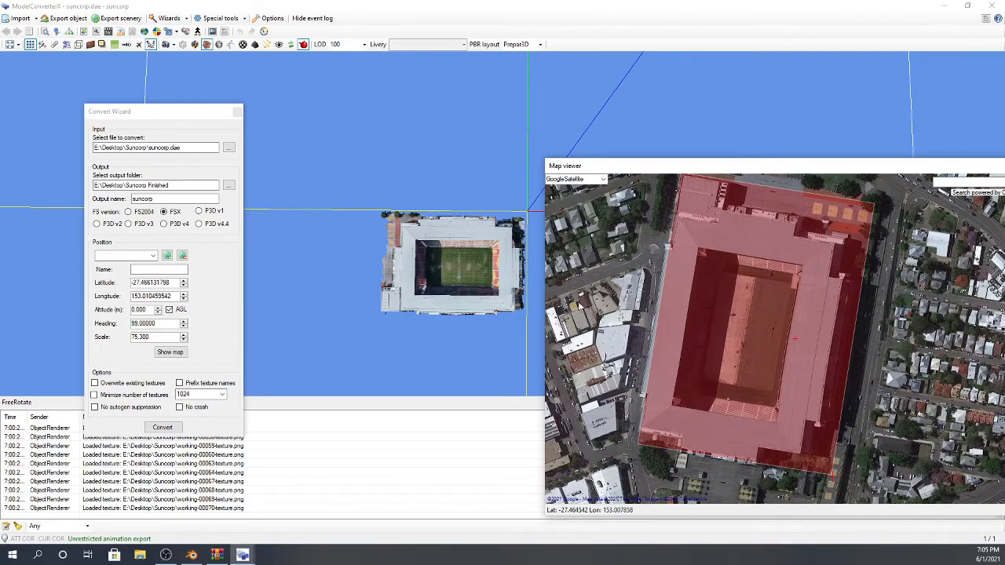
# - Examine how the model's red footprint lines up with the stadium's edges and surrounding streets at several map scales
pyautogui.moveTo(725, 315); pyautogui.dragTo(717, 339)
pyautogui.scroll(-1, 717, 339)
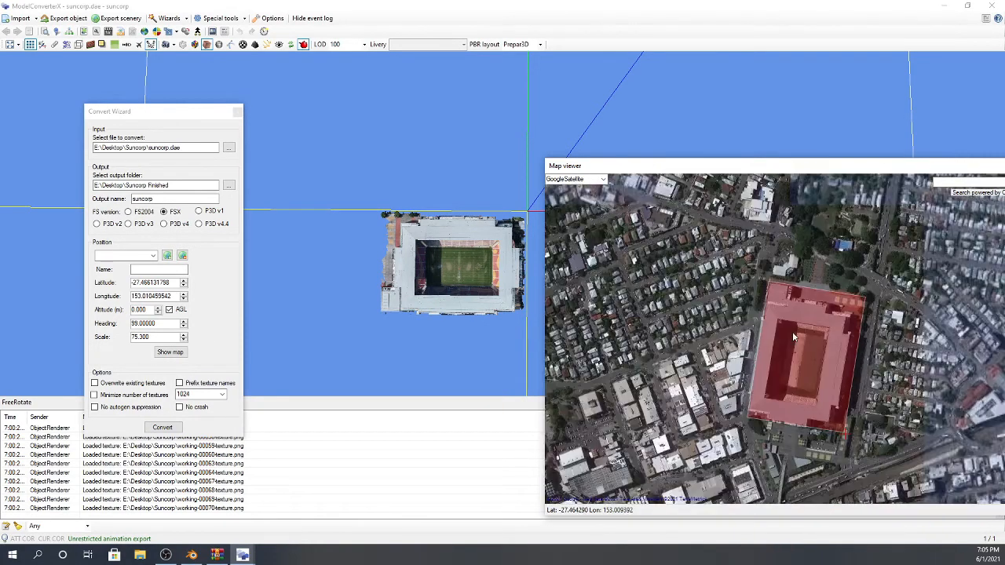
pyautogui.moveTo(844, 374); pyautogui.dragTo(784, 305)
pyautogui.scroll(-2, 789, 322)
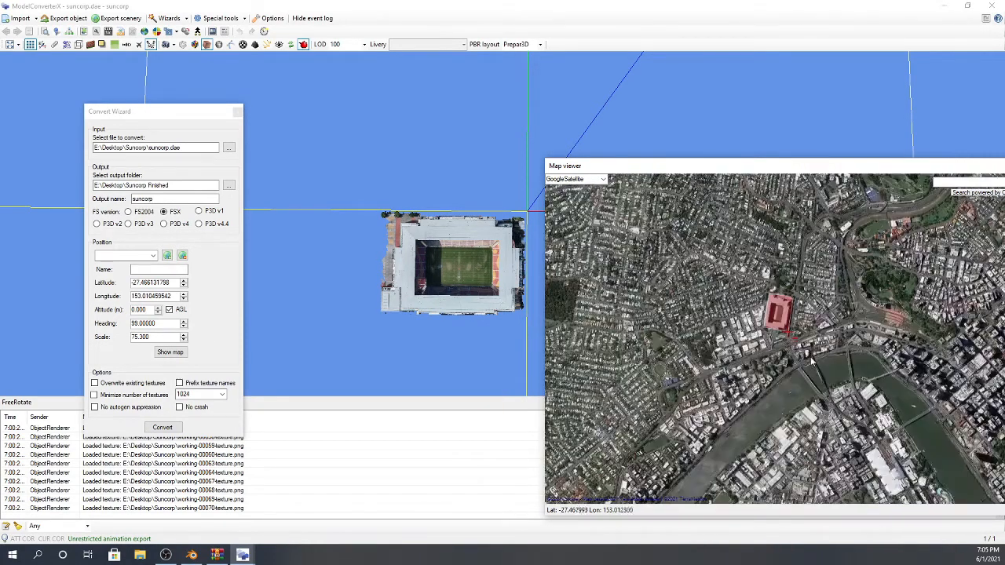
pyautogui.scroll(1, 795, 339)
pyautogui.scroll(1, 796, 343)
pyautogui.scroll(1, 725, 309)
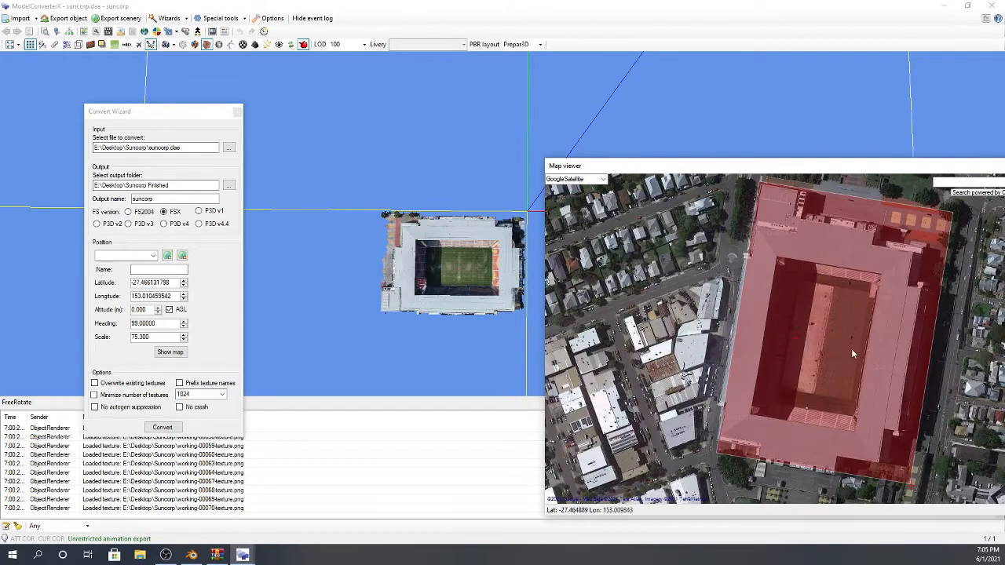
pyautogui.moveTo(853, 351); pyautogui.dragTo(761, 316)
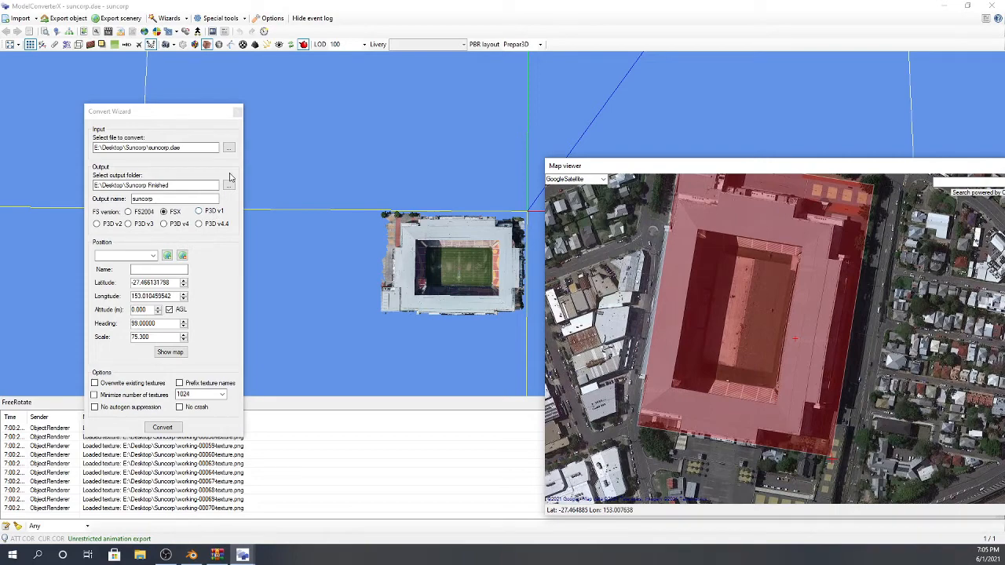
pyautogui.scroll(-3, 759, 309)
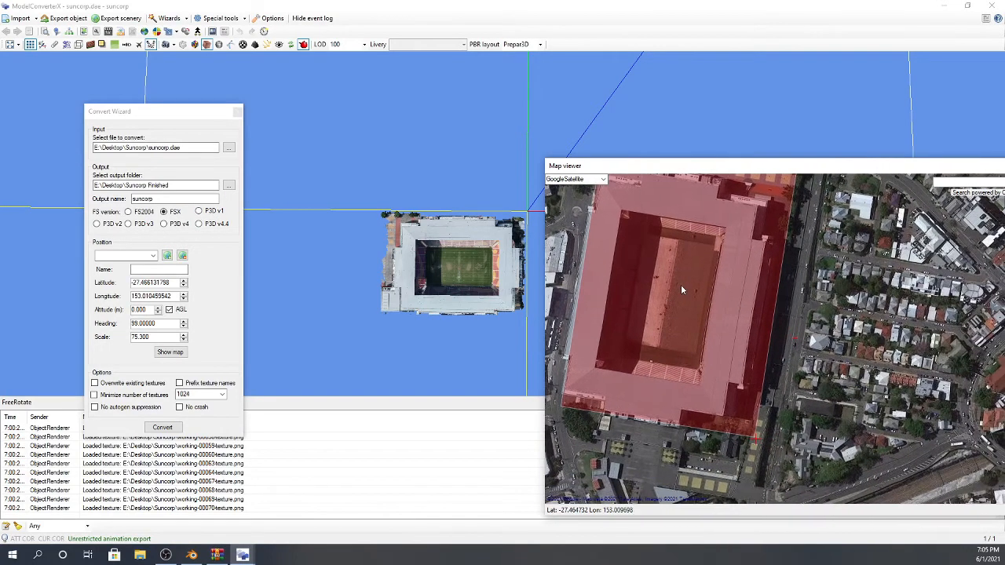
pyautogui.scroll(1, 796, 342)
pyautogui.scroll(1, 795, 344)
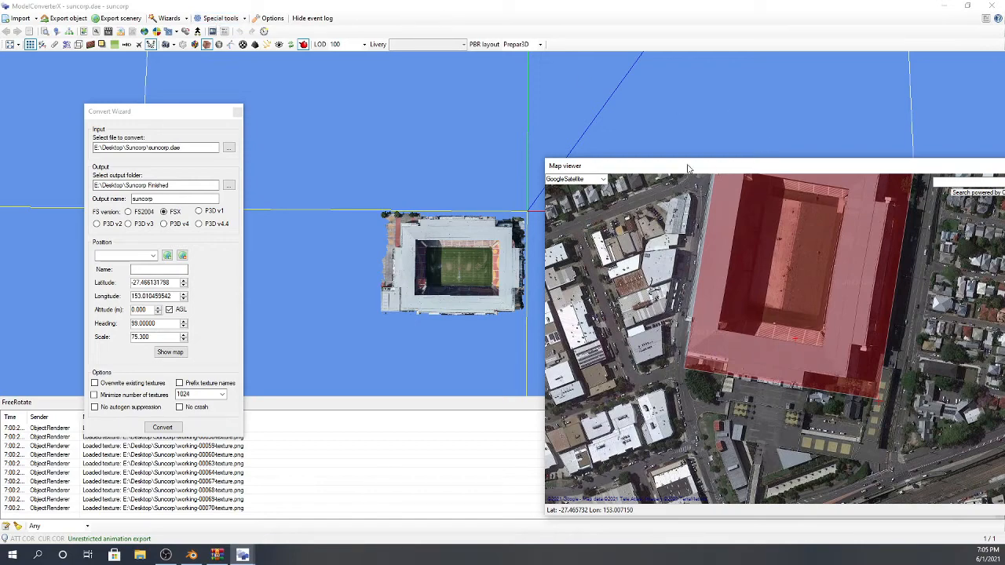
# - Reposition the map viewer beside the model preview and check the red footprint's fit over the whole stadium and its surroundings
pyautogui.moveTo(641, 174); pyautogui.dragTo(590, 185)
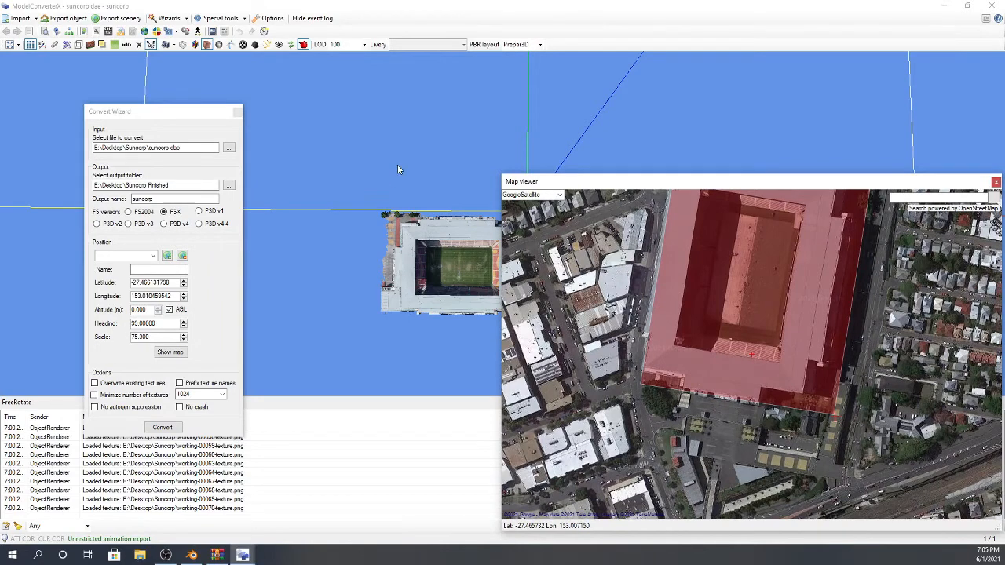
pyautogui.moveTo(501, 169); pyautogui.dragTo(500, 171)
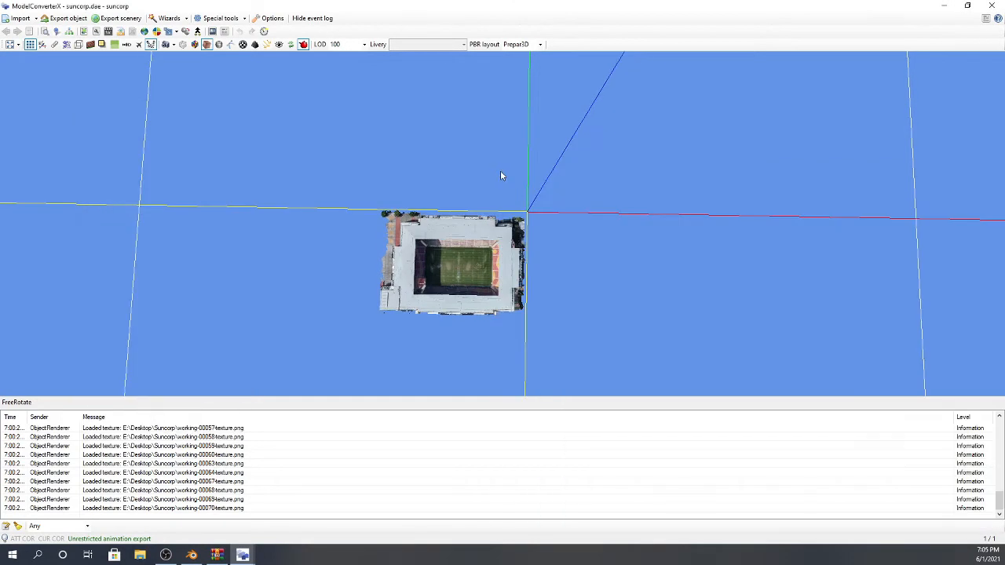
pyautogui.moveTo(243, 555)
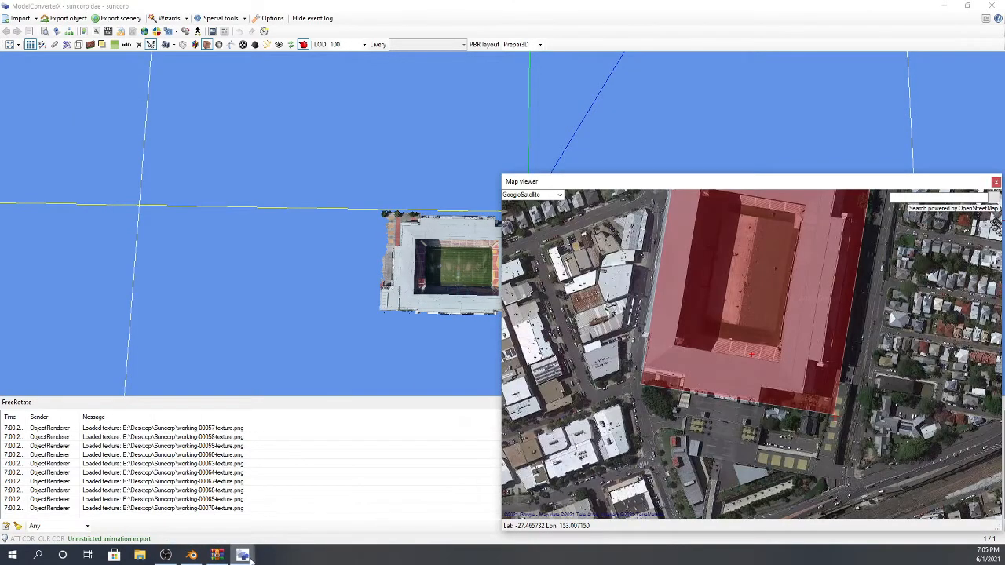
pyautogui.click(262, 518)
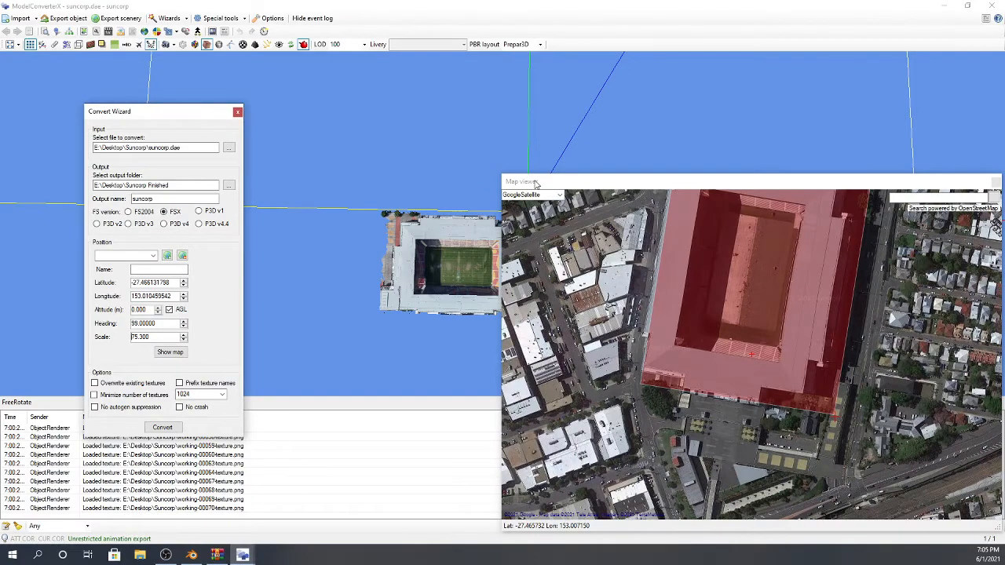
pyautogui.moveTo(536, 183); pyautogui.dragTo(525, 141)
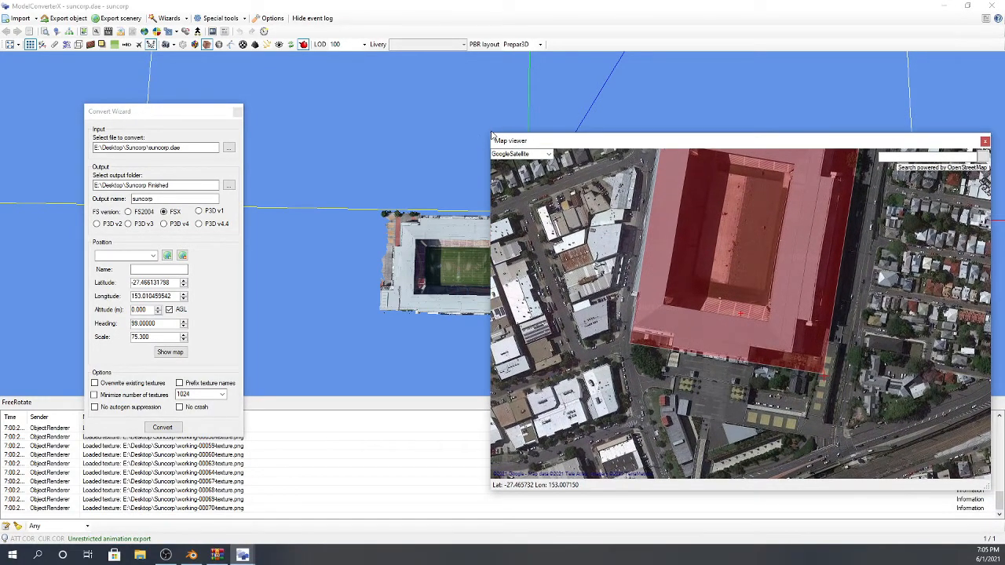
pyautogui.moveTo(488, 131); pyautogui.dragTo(512, 97)
pyautogui.scroll(-3, 751, 293)
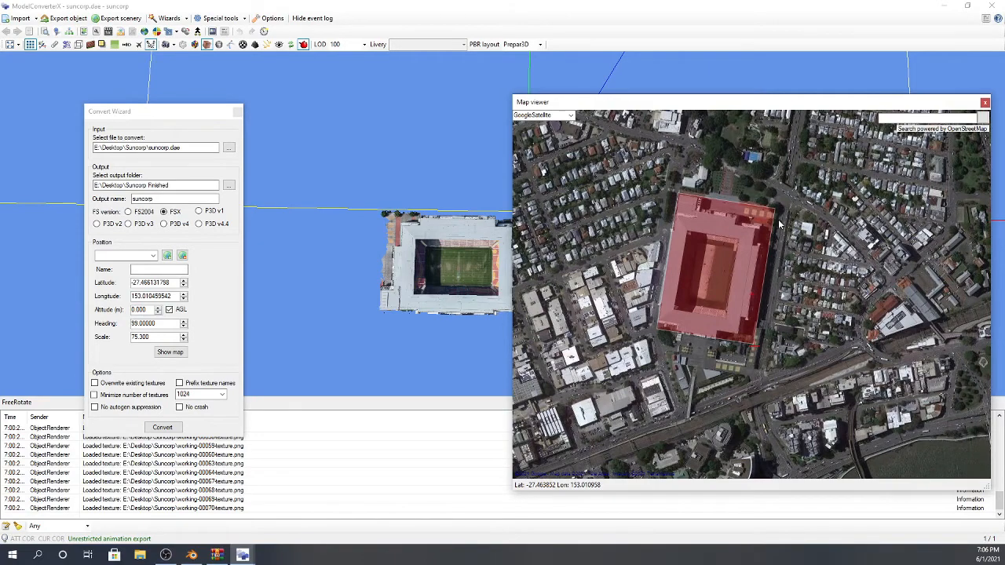
pyautogui.scroll(1, 724, 275)
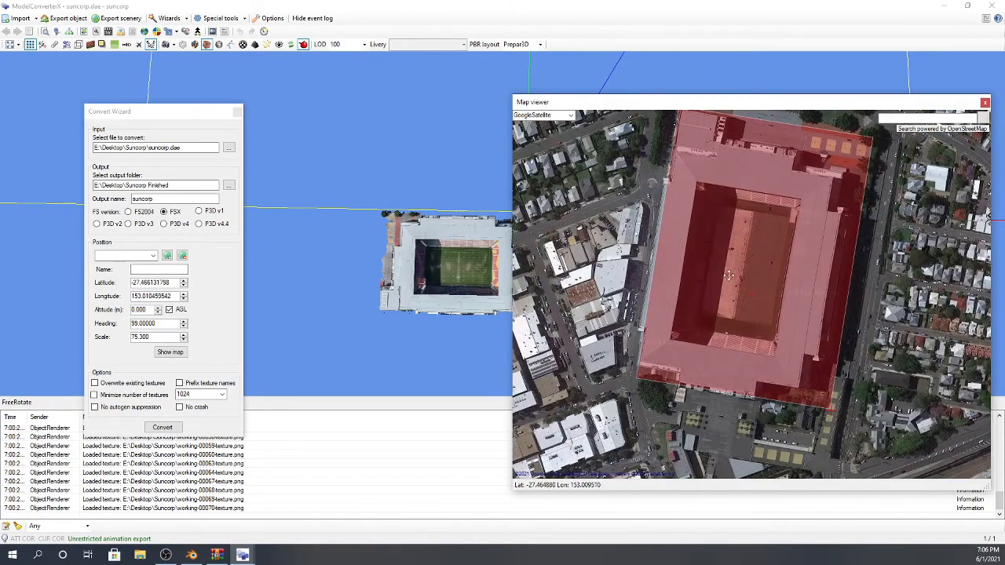
pyautogui.moveTo(729, 275); pyautogui.dragTo(709, 287)
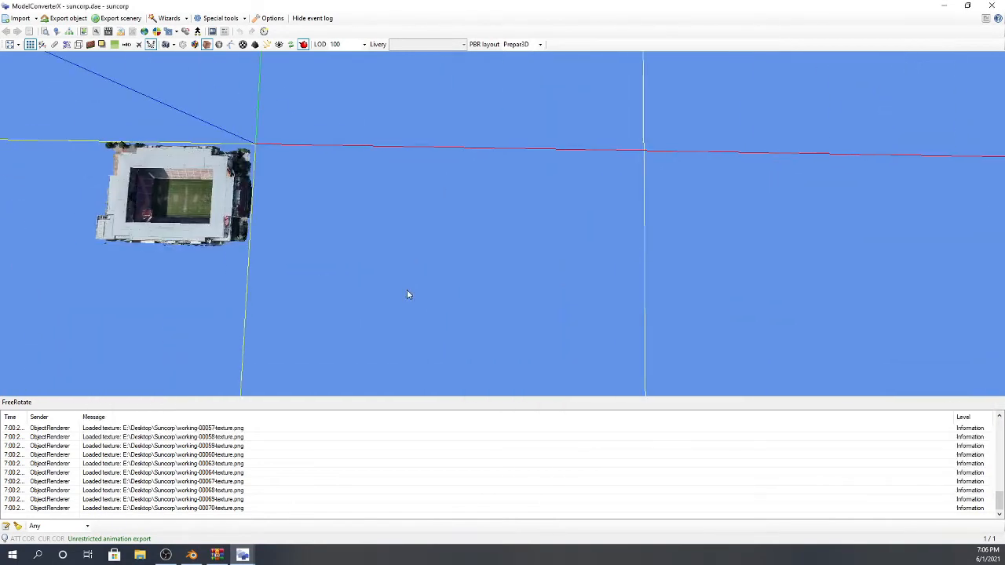
# - Compare the map with the model's top view and nudge the model's position to latitude -27.466146077, longitude 153.010454178
pyautogui.moveTo(415, 292); pyautogui.dragTo(420, 292, button='right')
pyautogui.scroll(4, 467, 269)
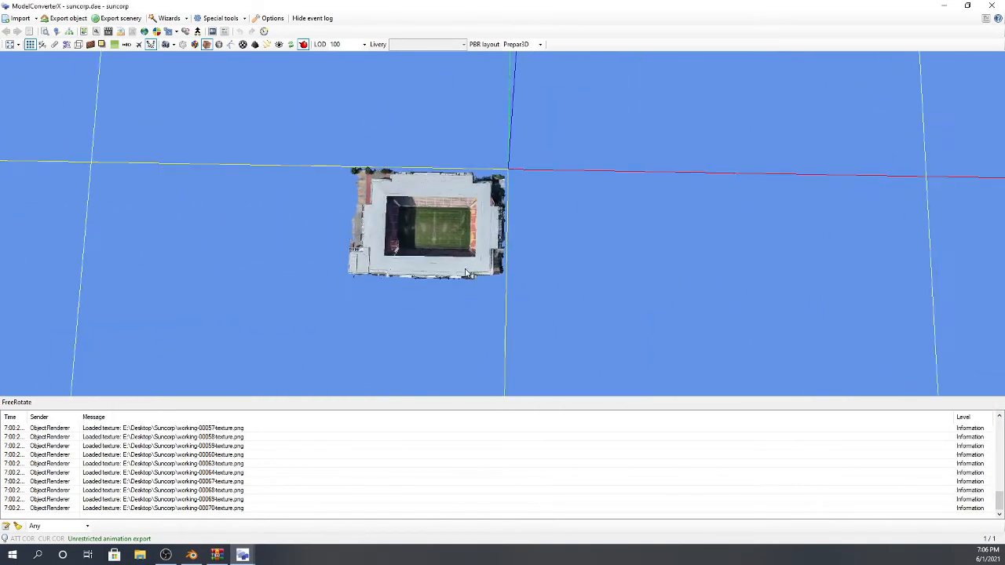
pyautogui.scroll(3, 479, 264)
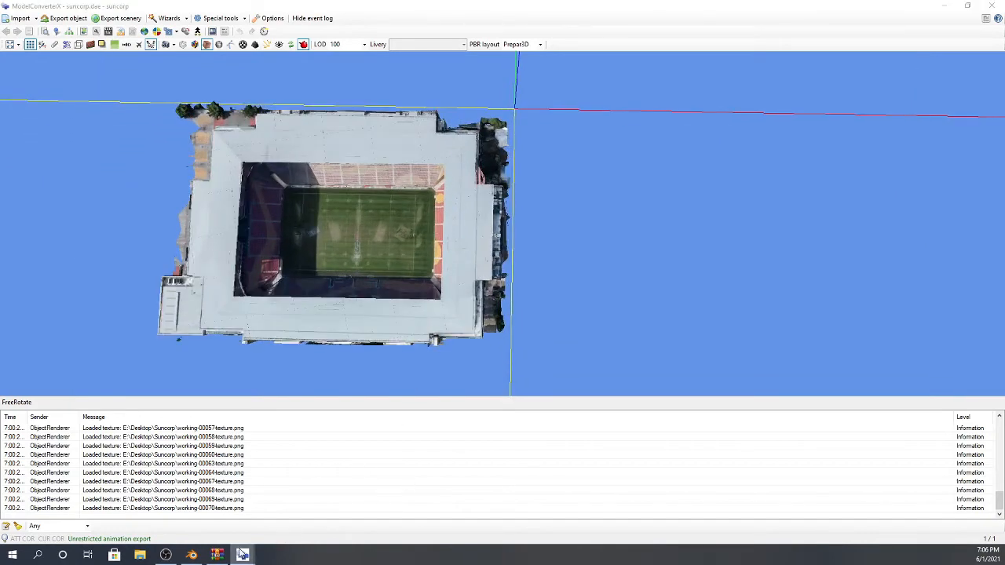
pyautogui.moveTo(242, 555)
pyautogui.click(310, 512)
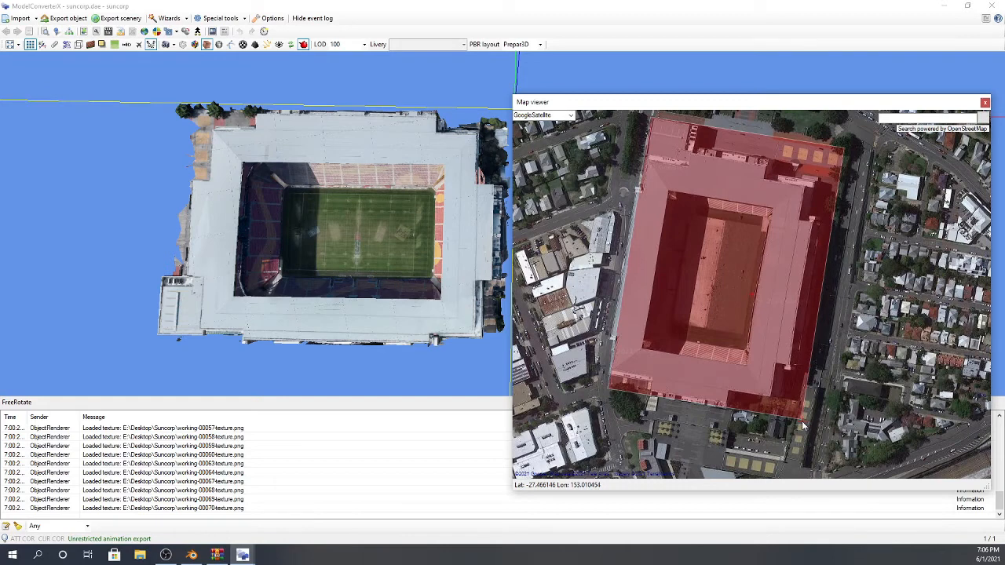
pyautogui.moveTo(243, 555)
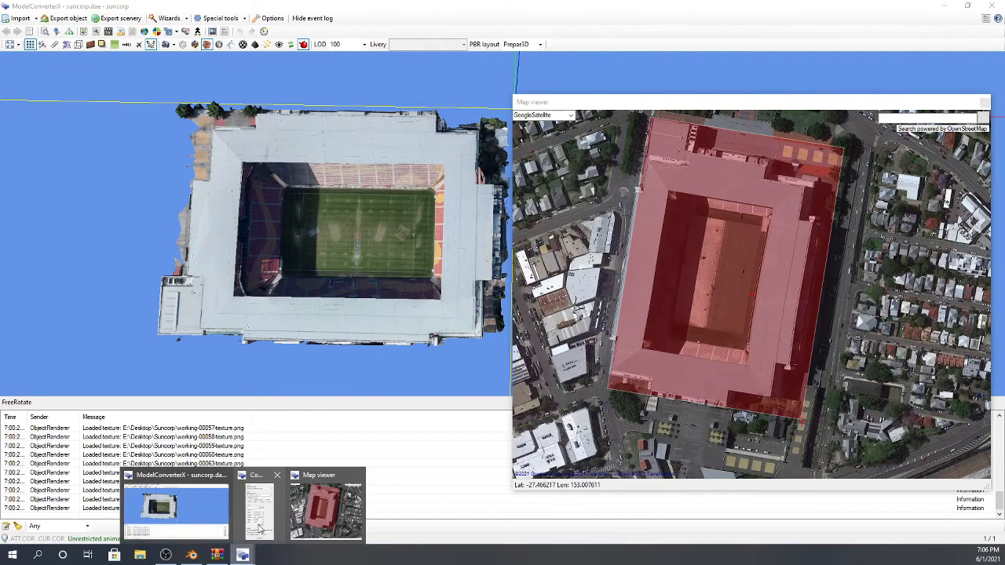
pyautogui.click(180, 503)
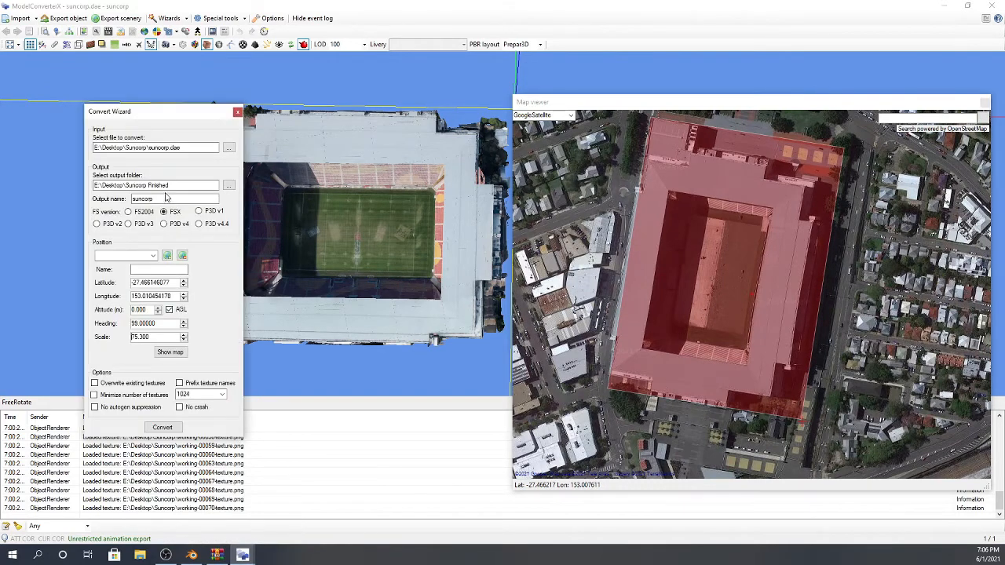
# - Set the FS version to P3D v4, convert the model, and exit the converter
pyautogui.click(164, 224)
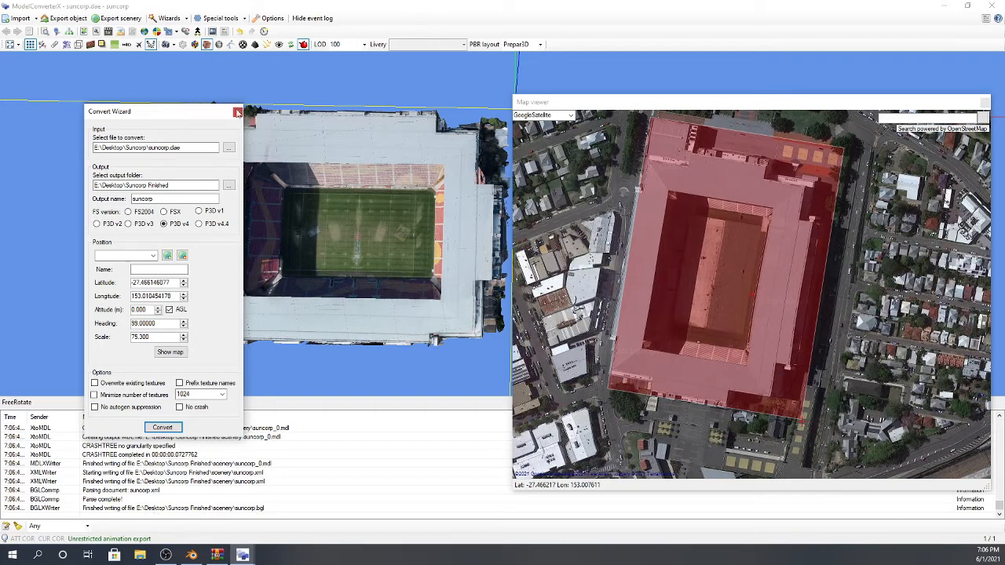
pyautogui.click(237, 112)
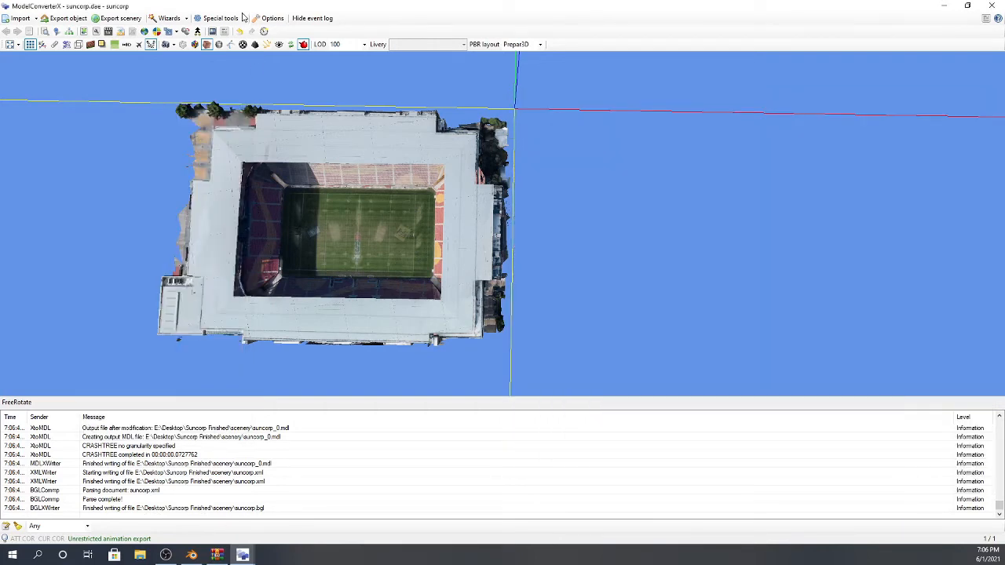
pyautogui.click(992, 5)
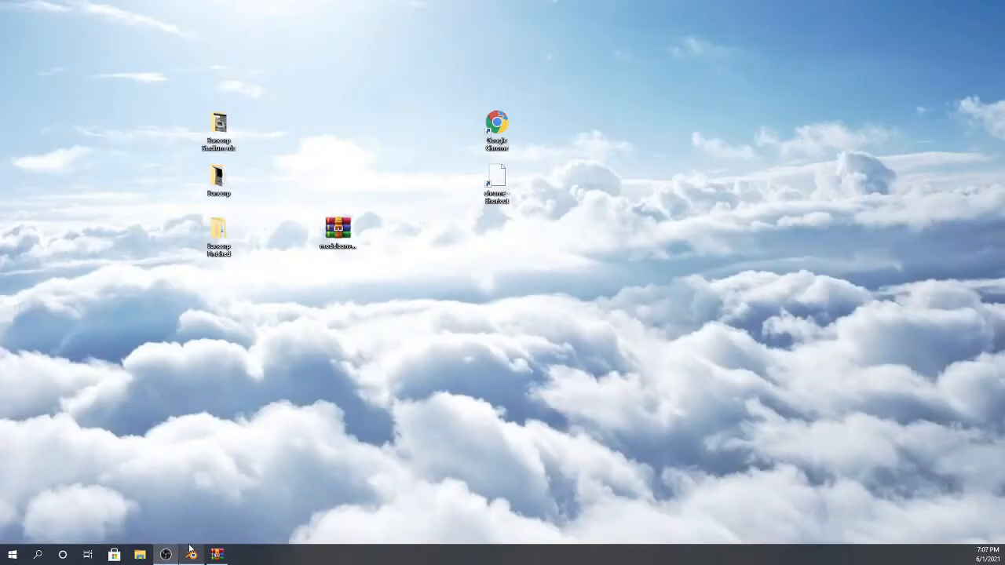
# - Open the Suncorp Finished folder on the desktop and inspect the converted files in its scenery and texture subfolders
pyautogui.moveTo(220, 238); pyautogui.dragTo(459, 342)
pyautogui.doubleClick(456, 333)
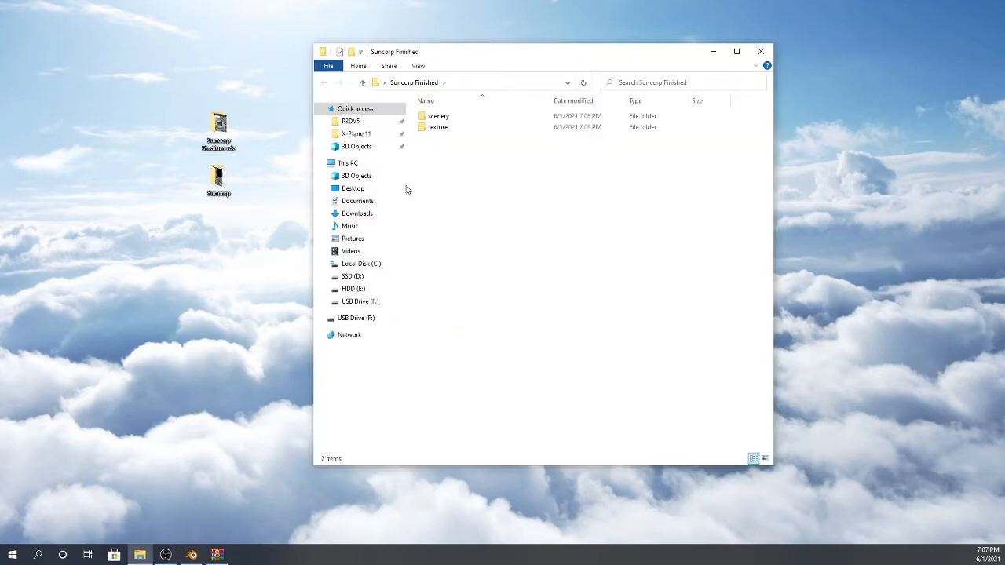
pyautogui.doubleClick(437, 118)
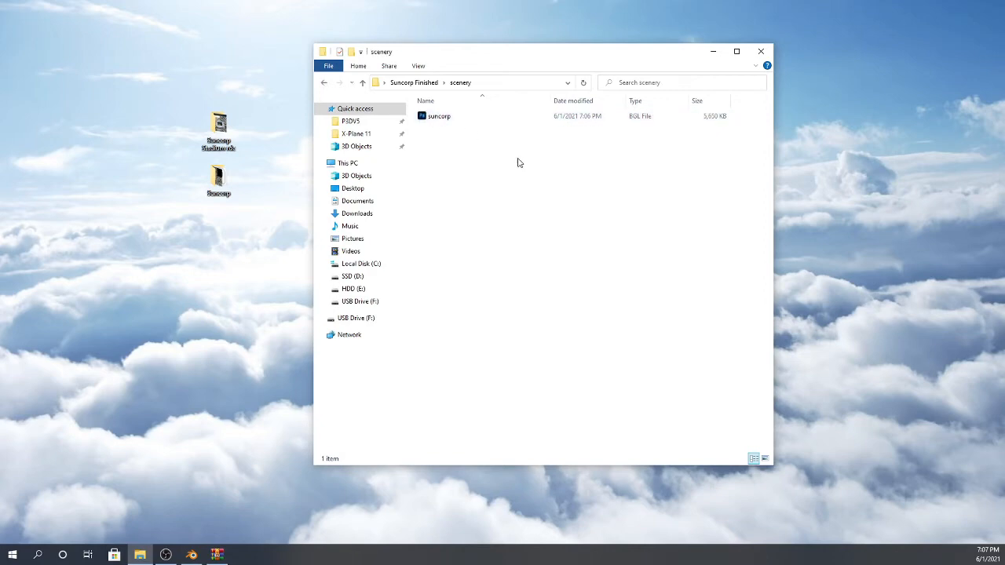
pyautogui.click(414, 83)
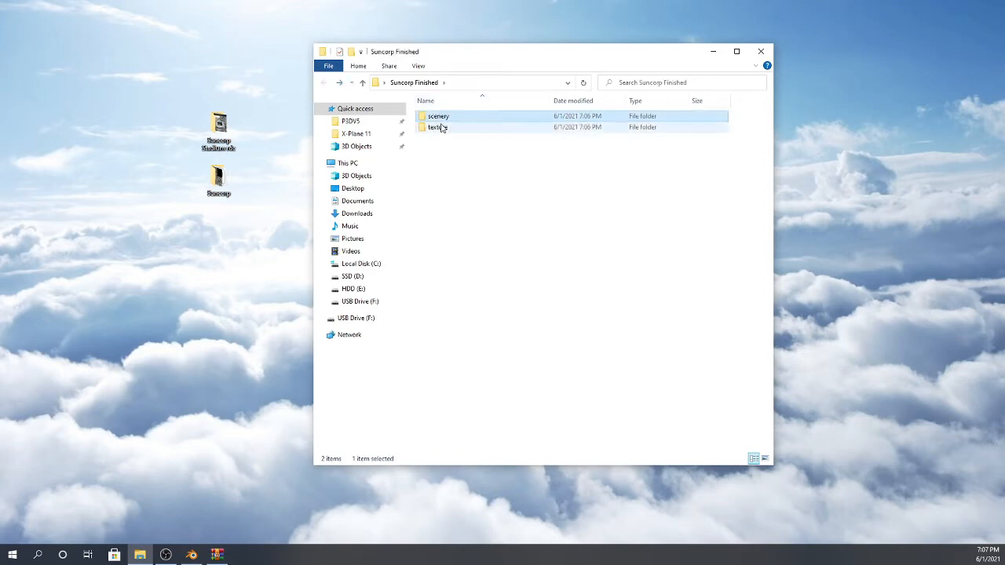
pyautogui.doubleClick(438, 128)
pyautogui.moveTo(413, 99); pyautogui.dragTo(769, 483)
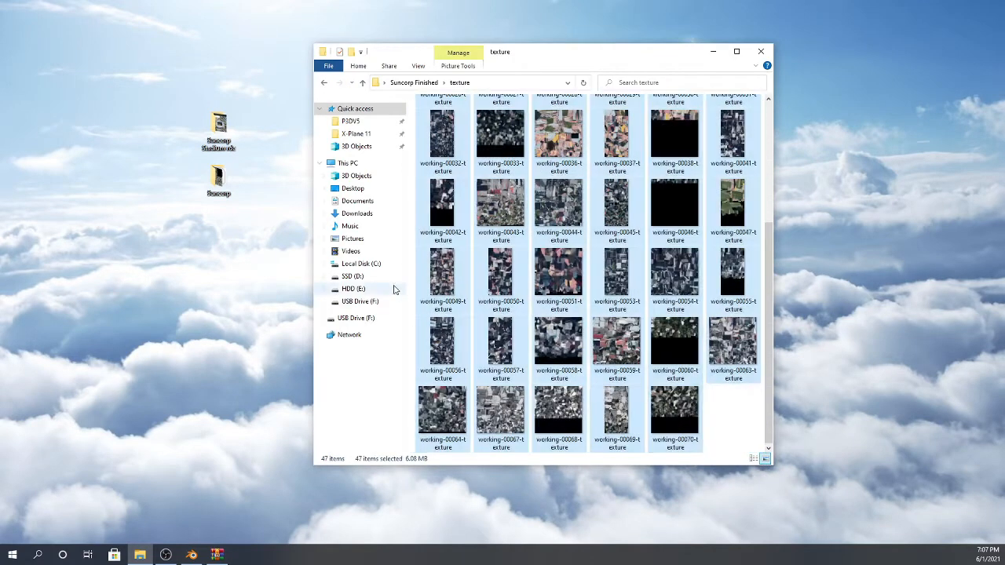
pyautogui.click(415, 159)
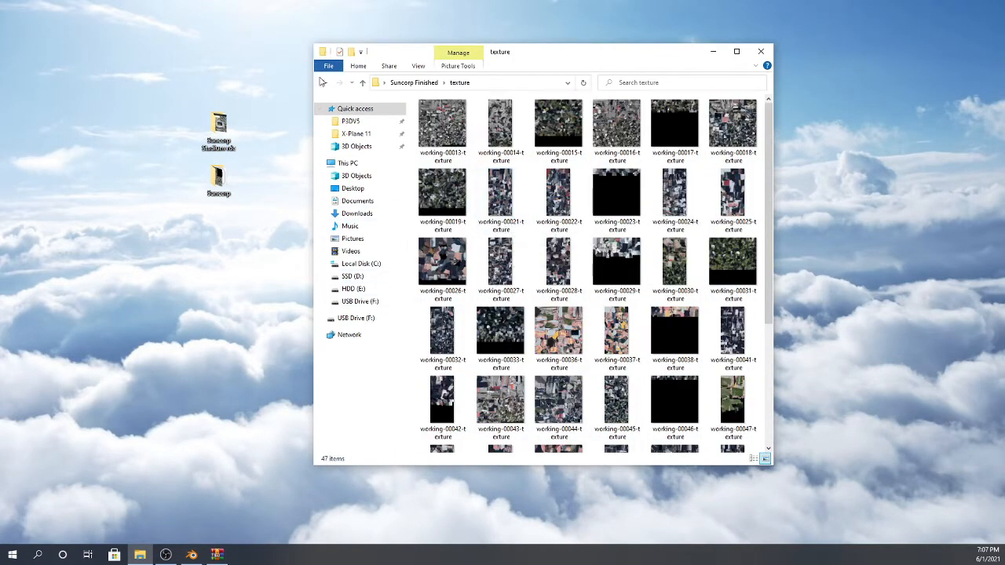
pyautogui.click(323, 82)
pyautogui.click(444, 117)
pyautogui.doubleClick(443, 117)
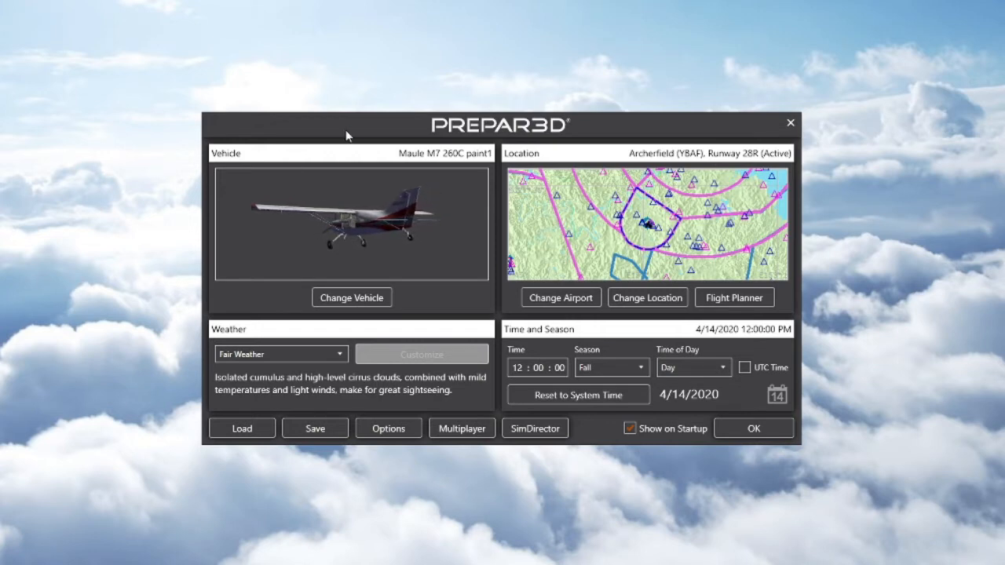
# - Switch to Prepar3D and start adding a new scenery area in the Scenery Library, cancelling the folder browser
pyautogui.moveTo(345, 136); pyautogui.dragTo(341, 159)
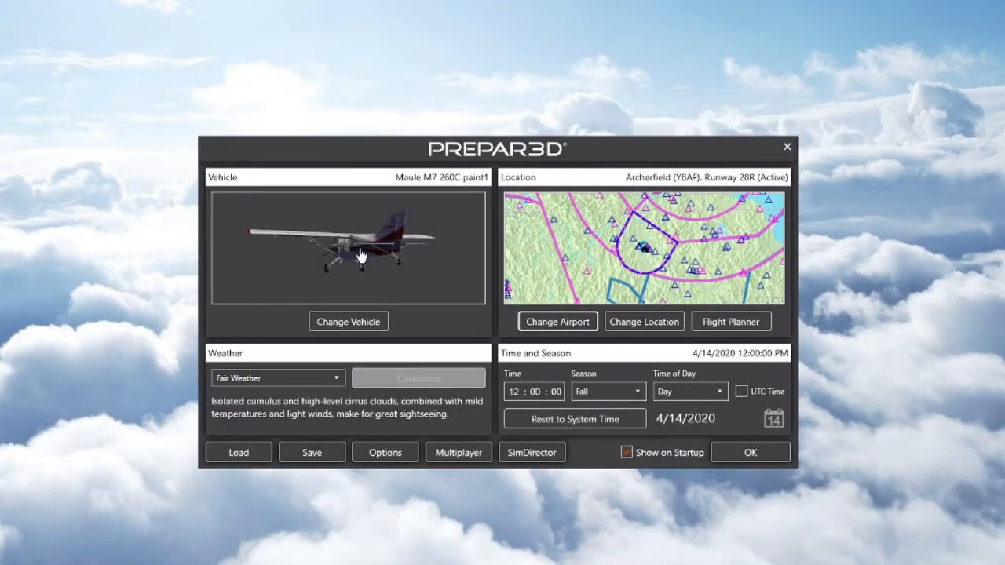
pyautogui.click(383, 451)
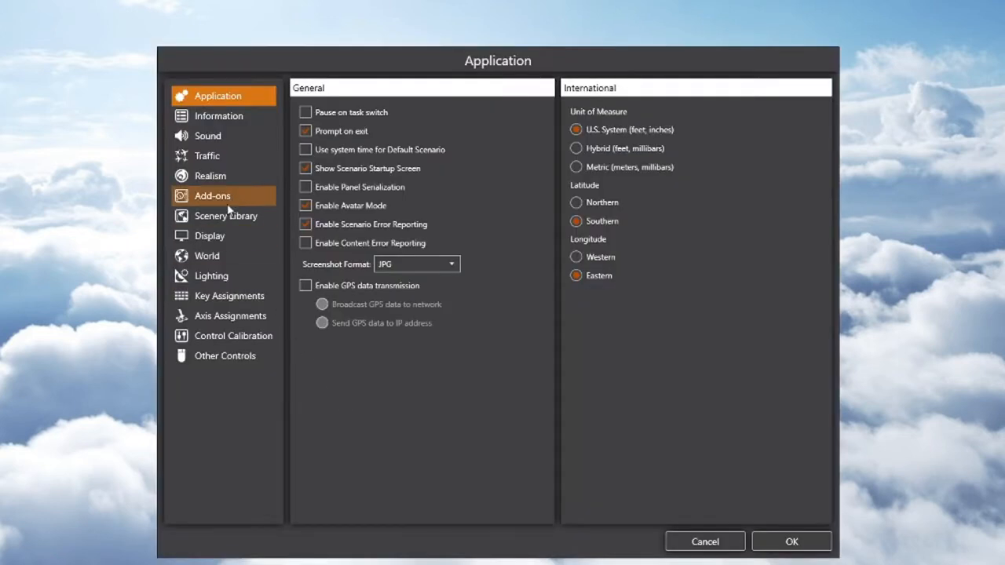
pyautogui.click(223, 216)
pyautogui.click(393, 187)
pyautogui.click(377, 118)
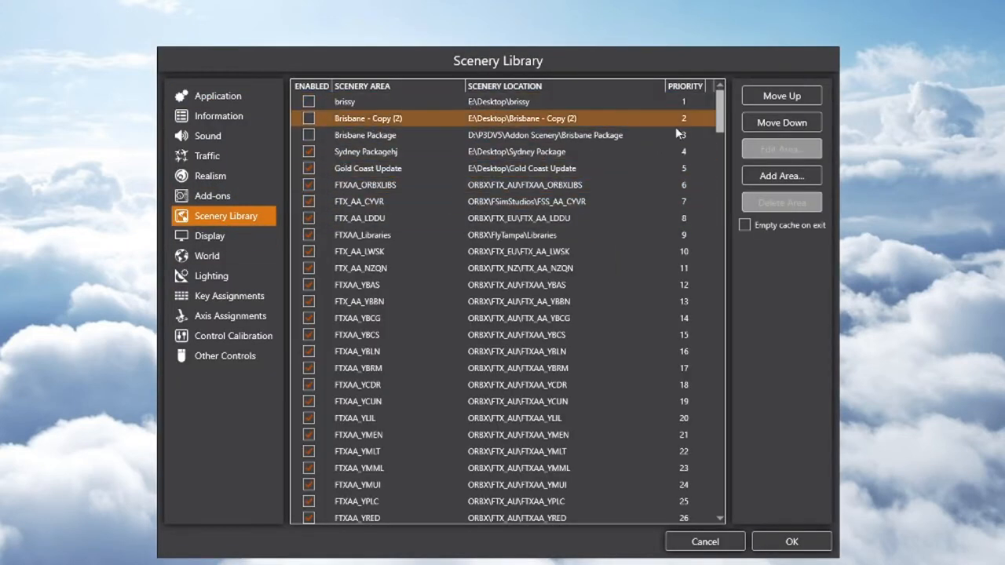
pyautogui.click(787, 175)
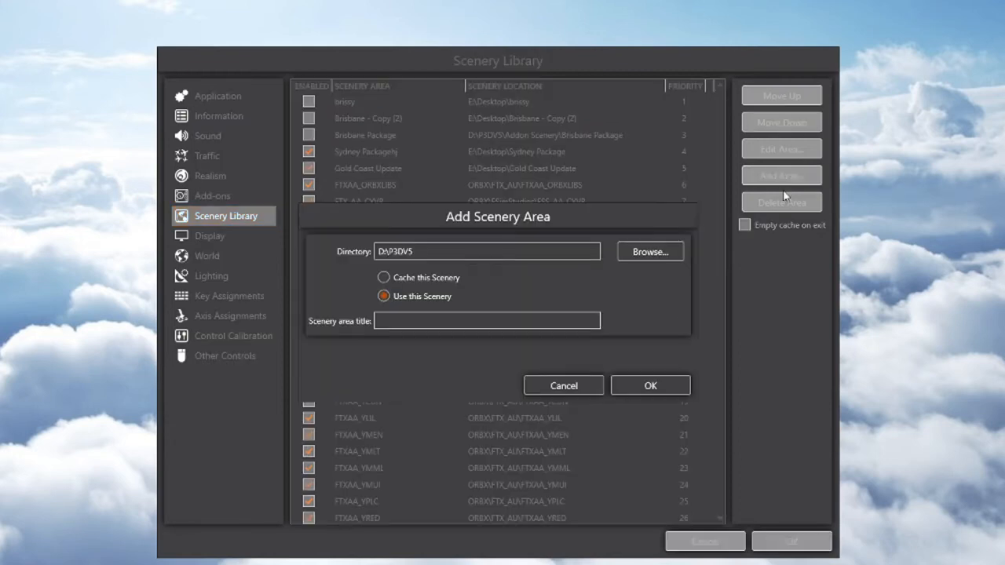
pyautogui.click(645, 253)
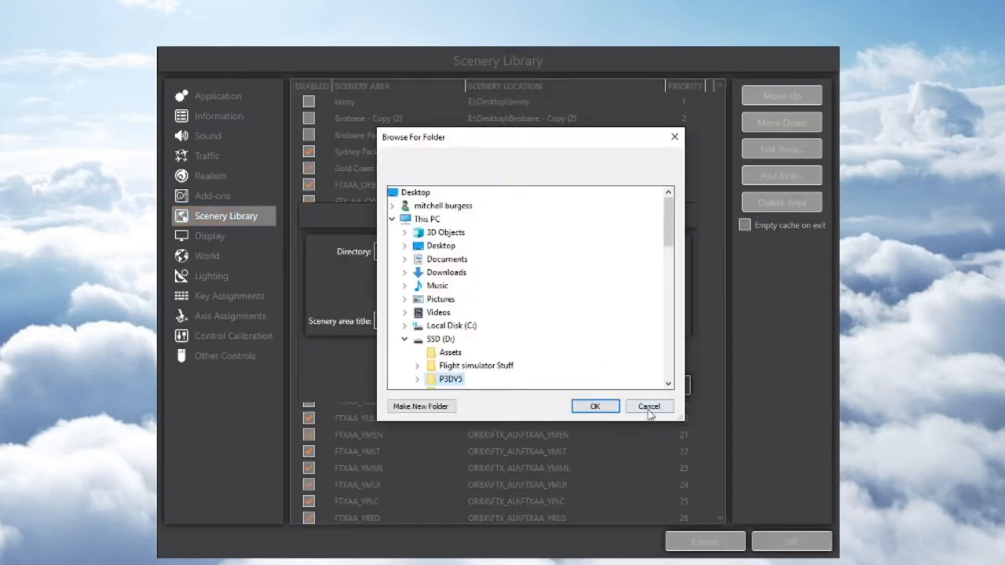
pyautogui.click(648, 407)
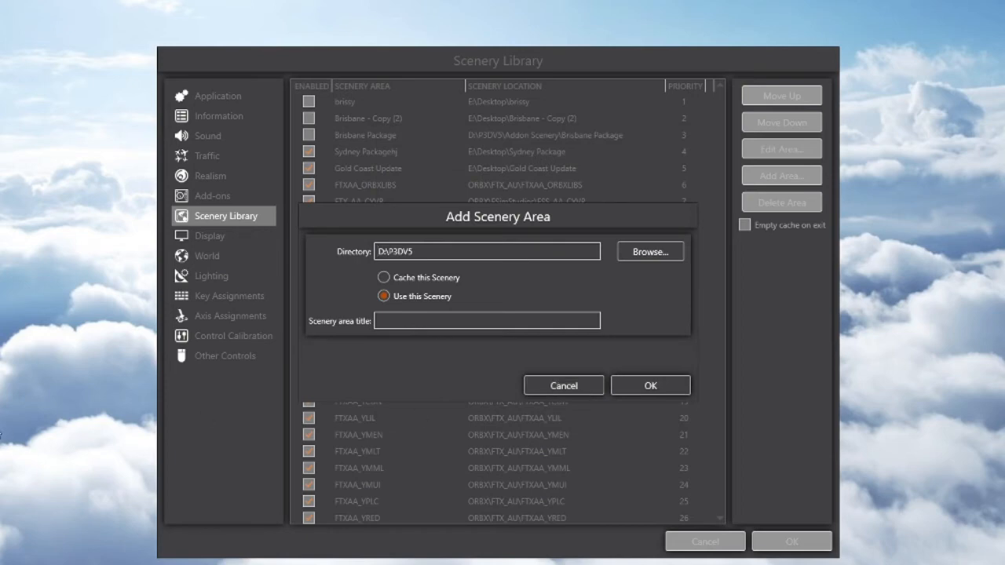